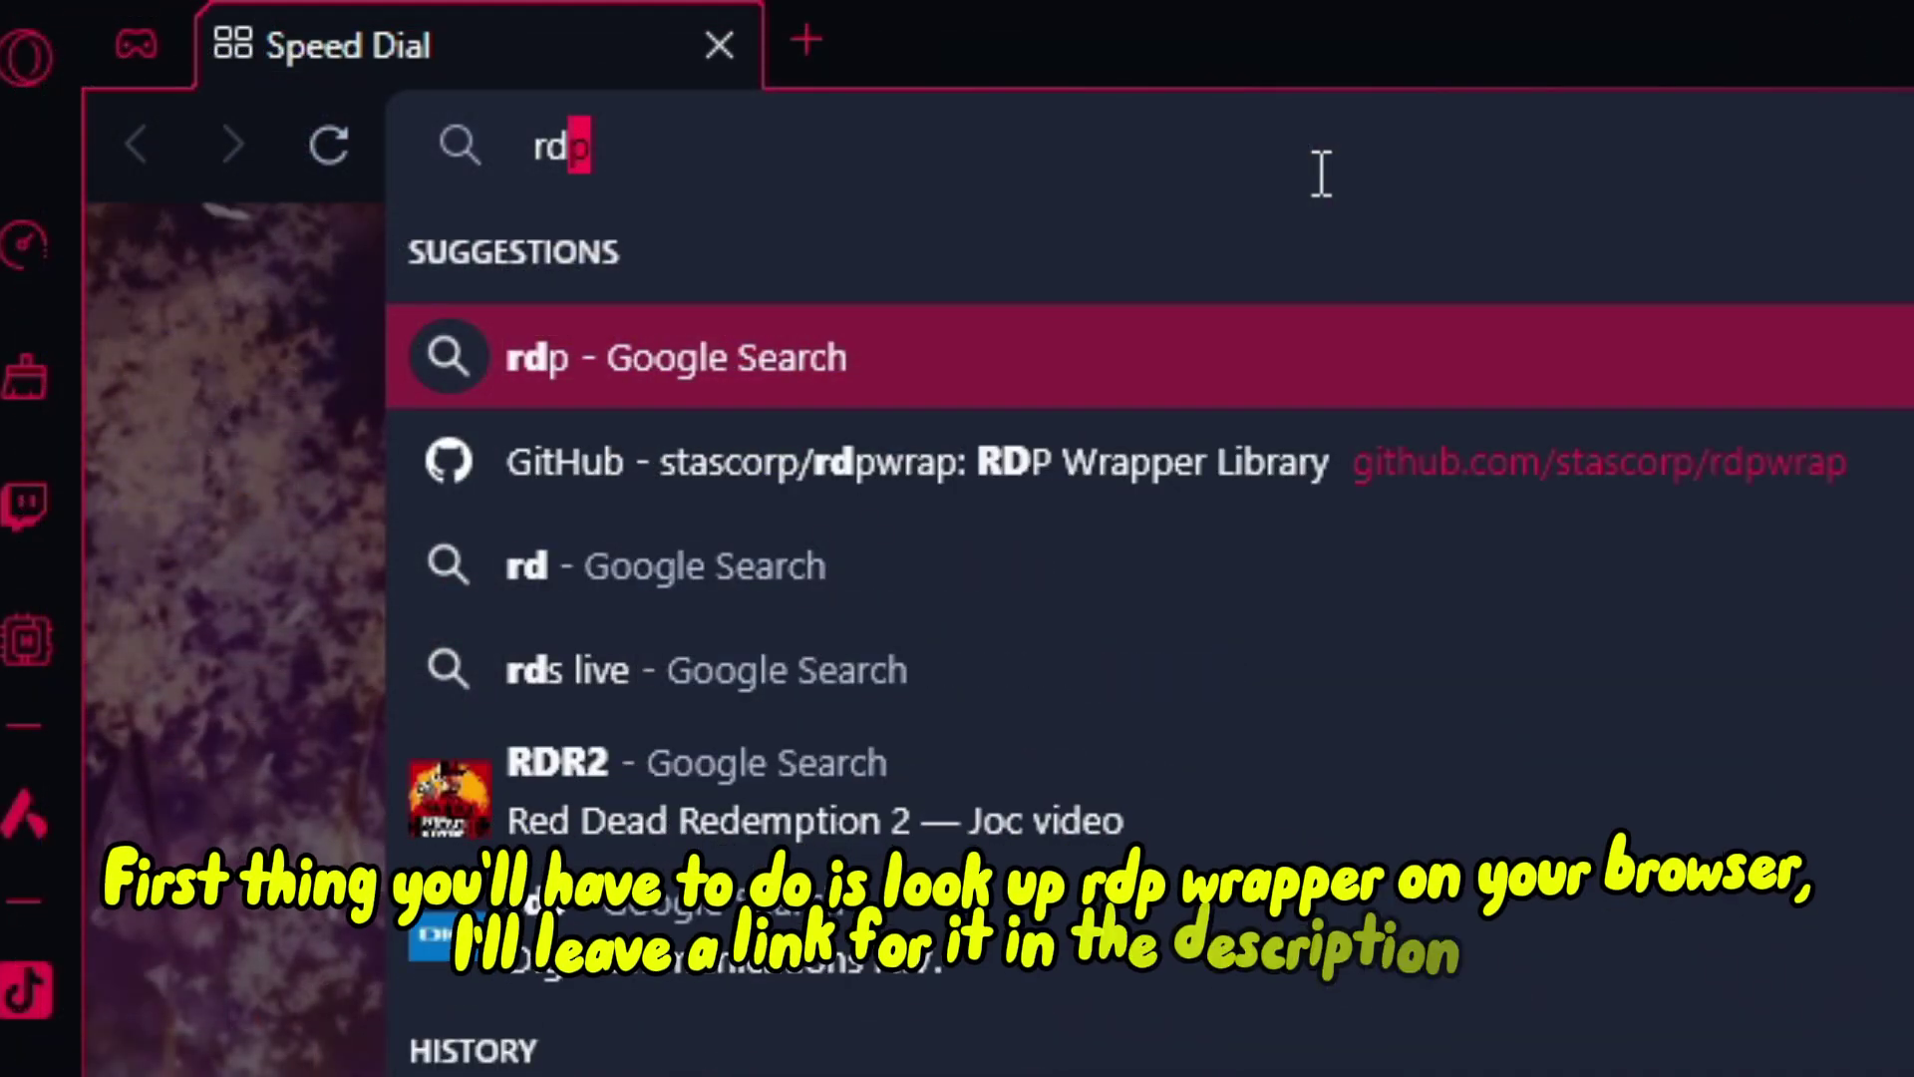
# Step: Search for rdp wrapper and download RDPWrap-v1.6.2.zip from the rdpwrap v1.6.2 release assets
pyautogui.write('p')
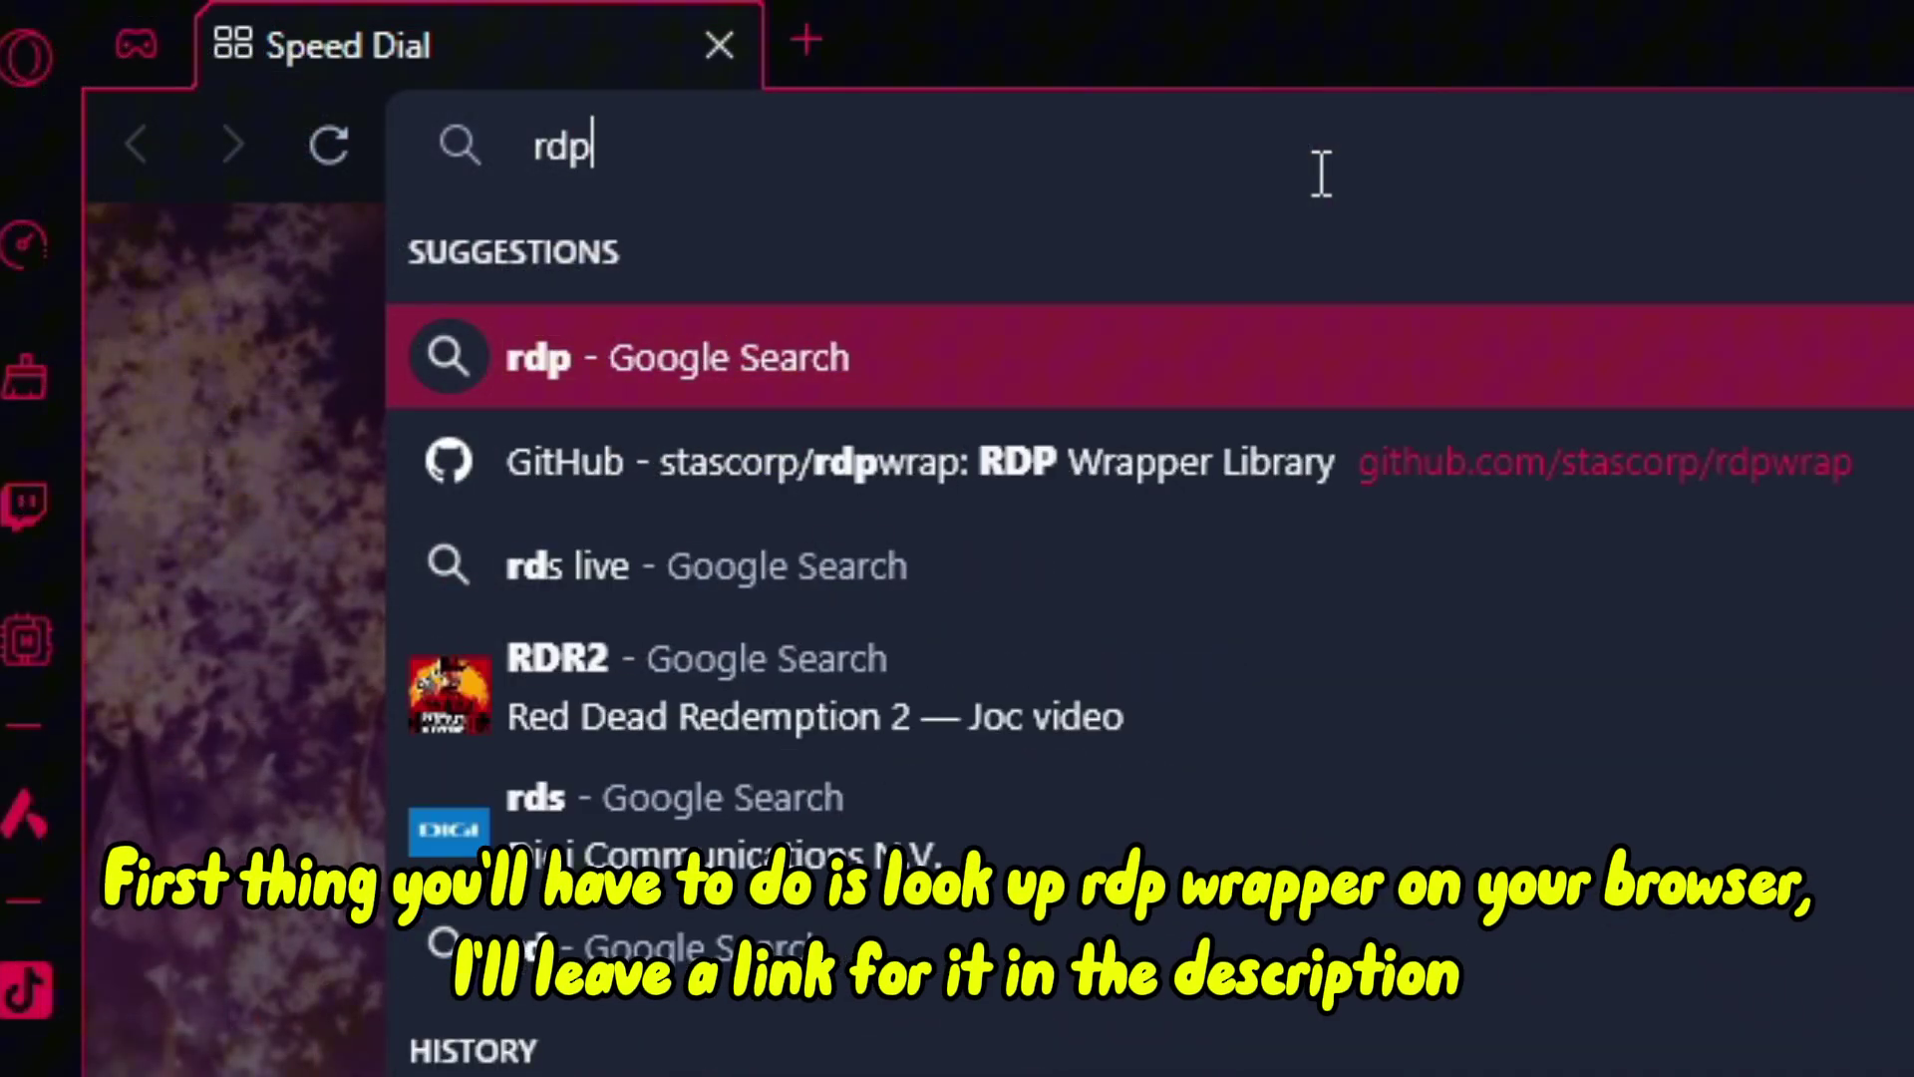
pyautogui.write(' wrapper')
pyautogui.press('Return')
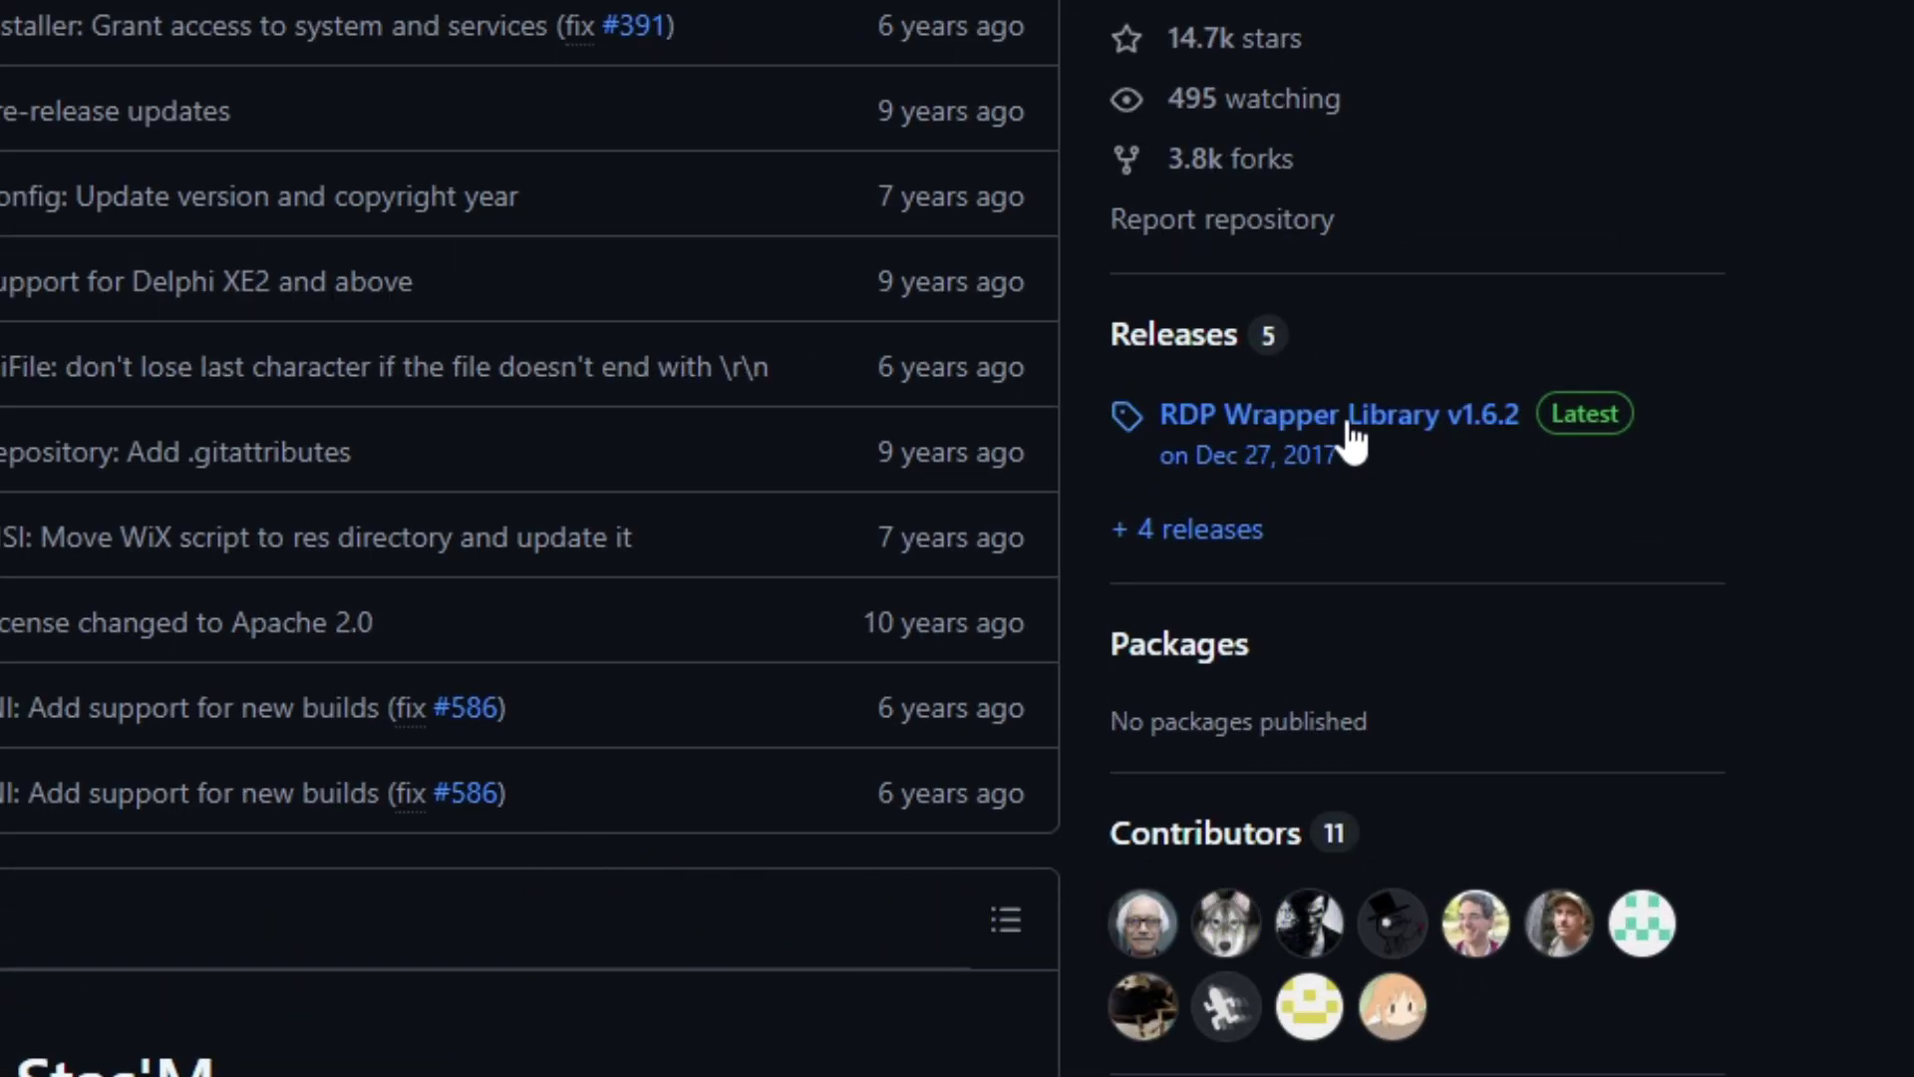
pyautogui.click(1353, 439)
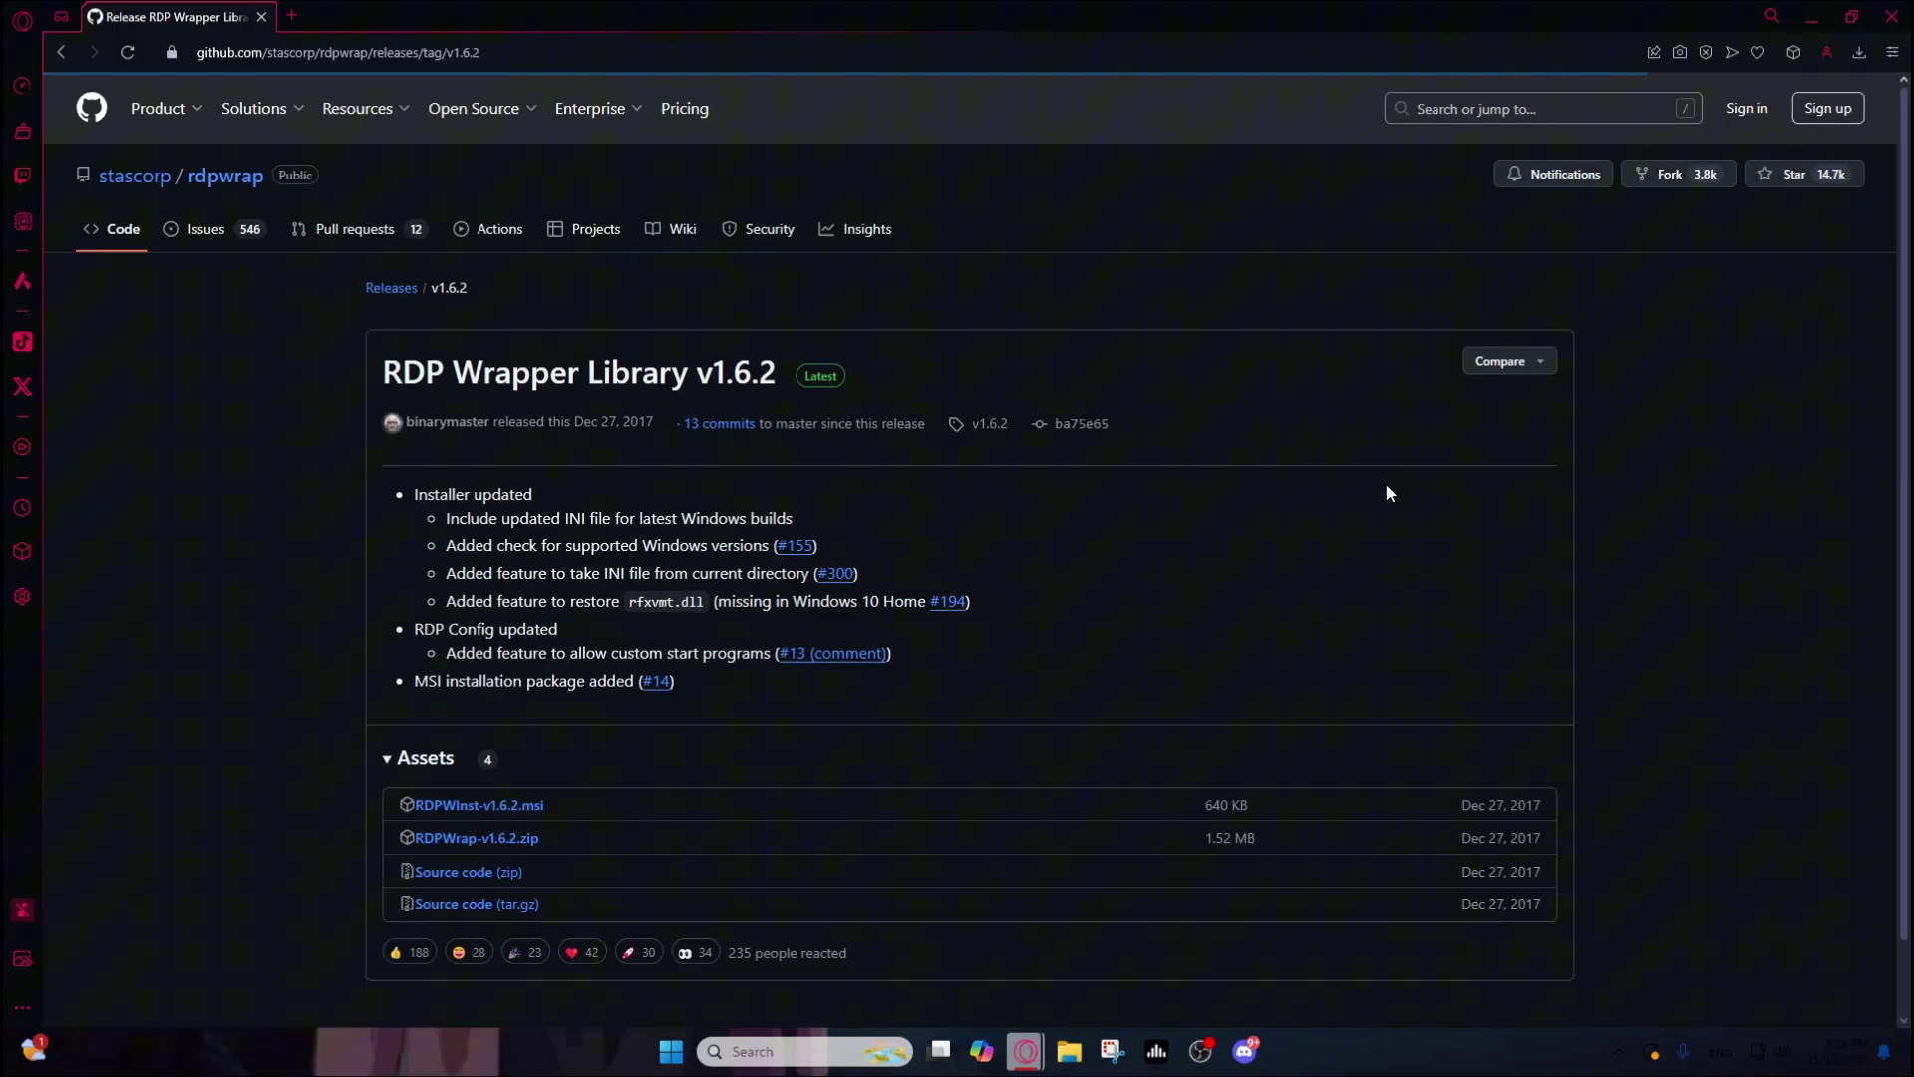
pyautogui.scroll(-1, 1176, 519)
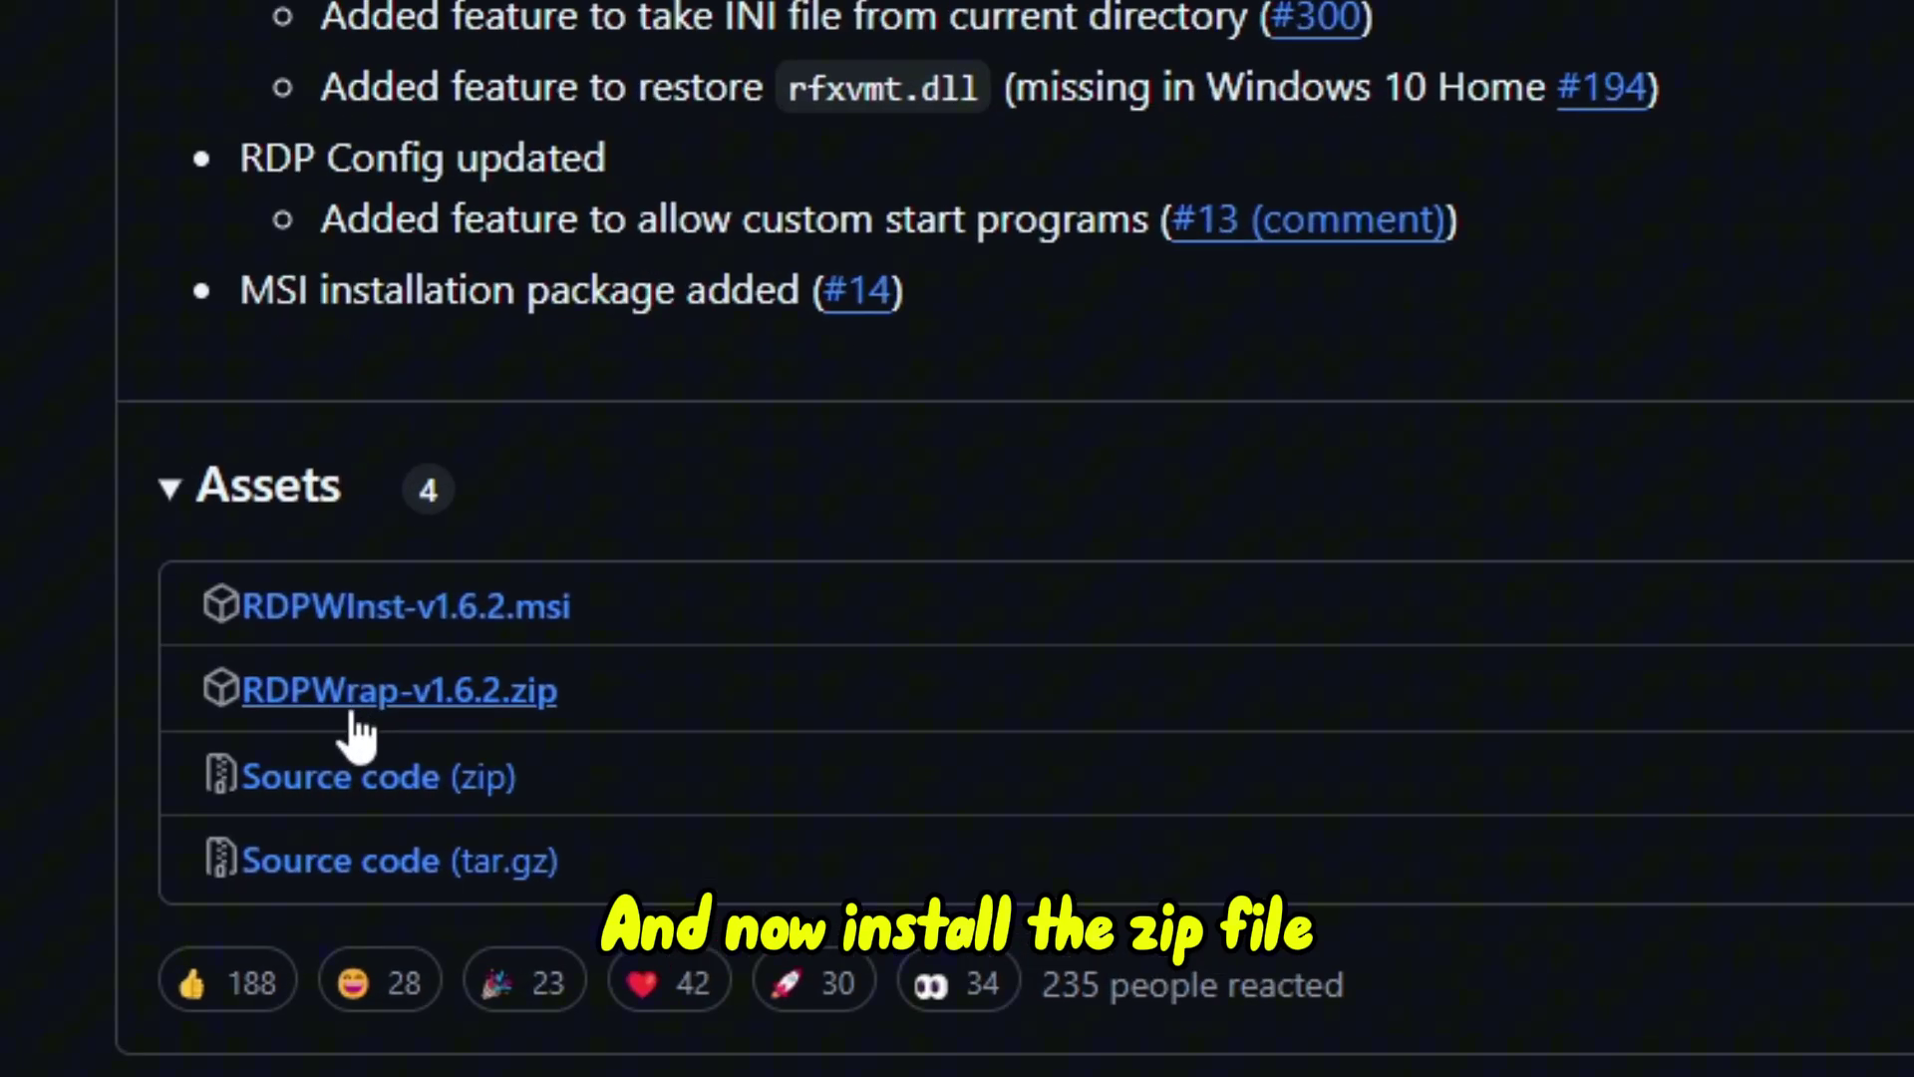
pyautogui.click(445, 698)
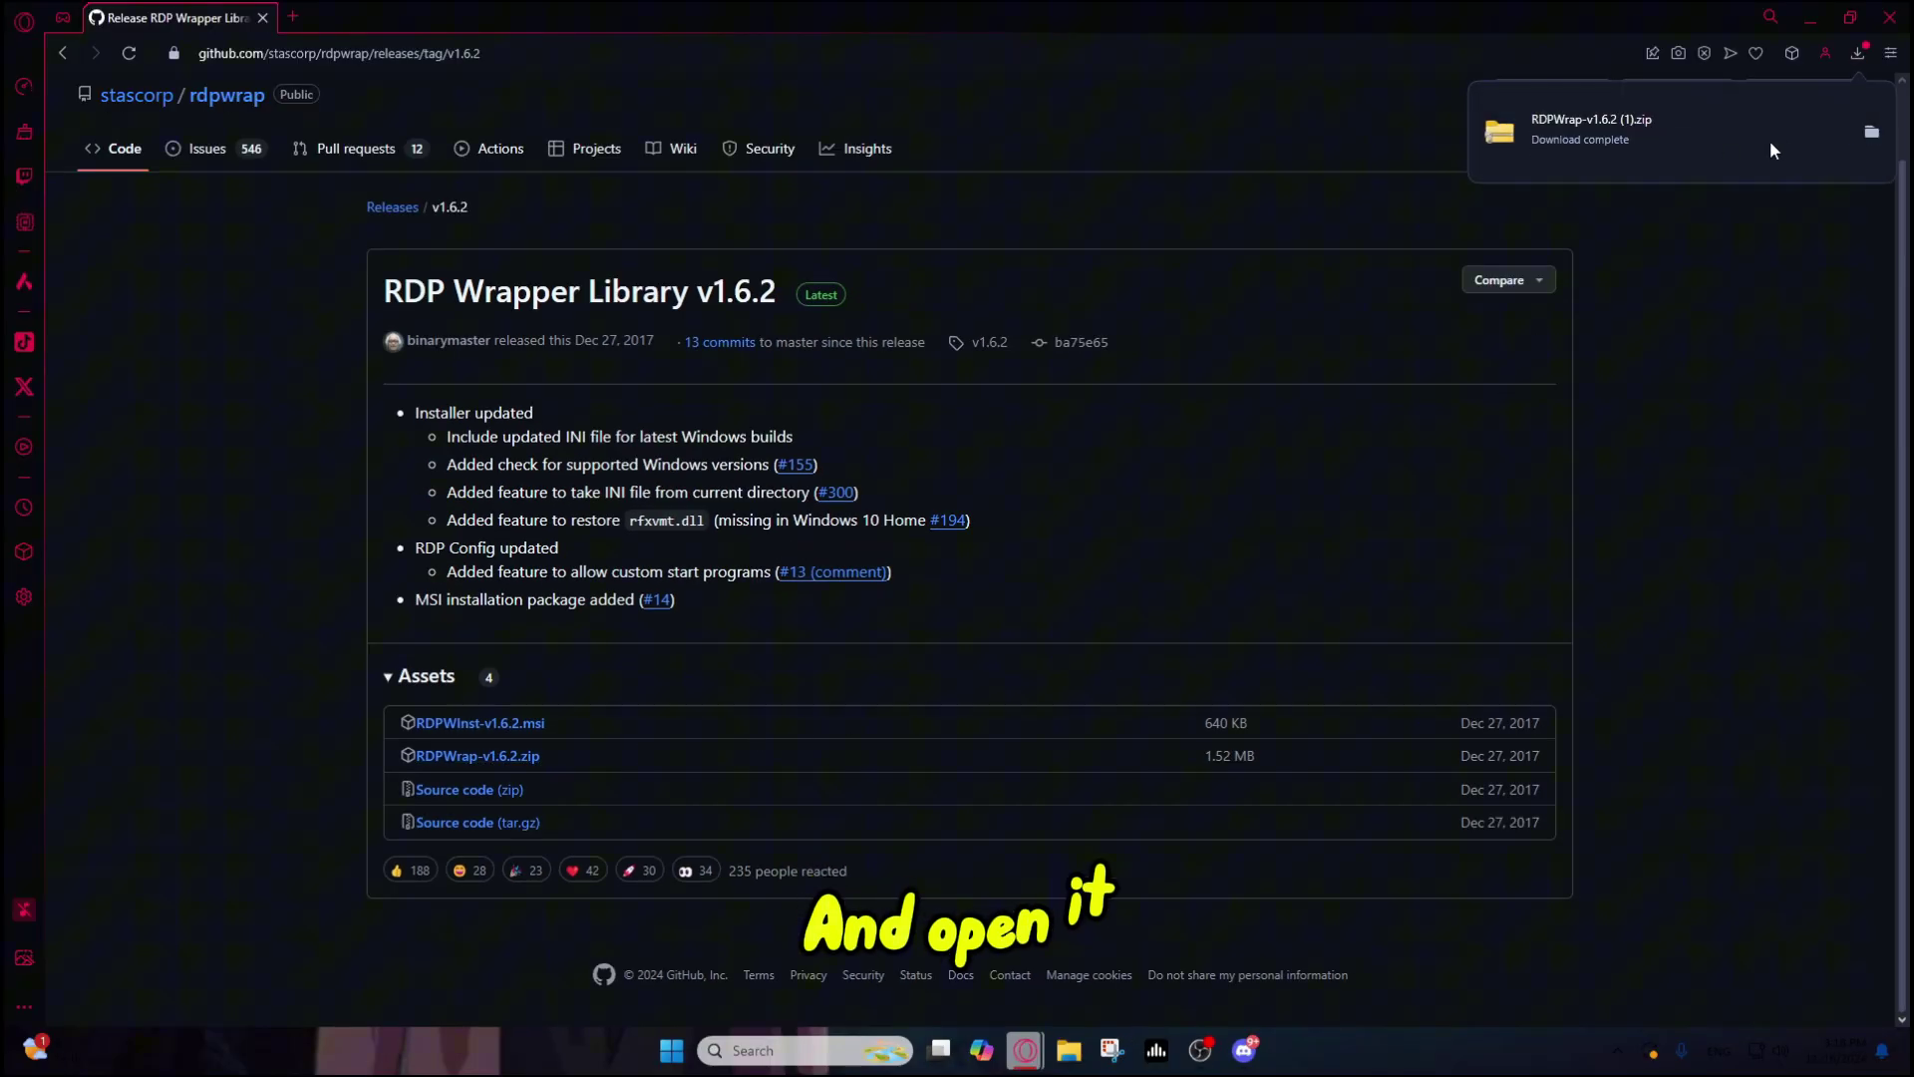
# Step: Extract the downloaded RDPWrap-v1.6.2 (1) zip into its own folder in Downloads
pyautogui.click(1864, 133)
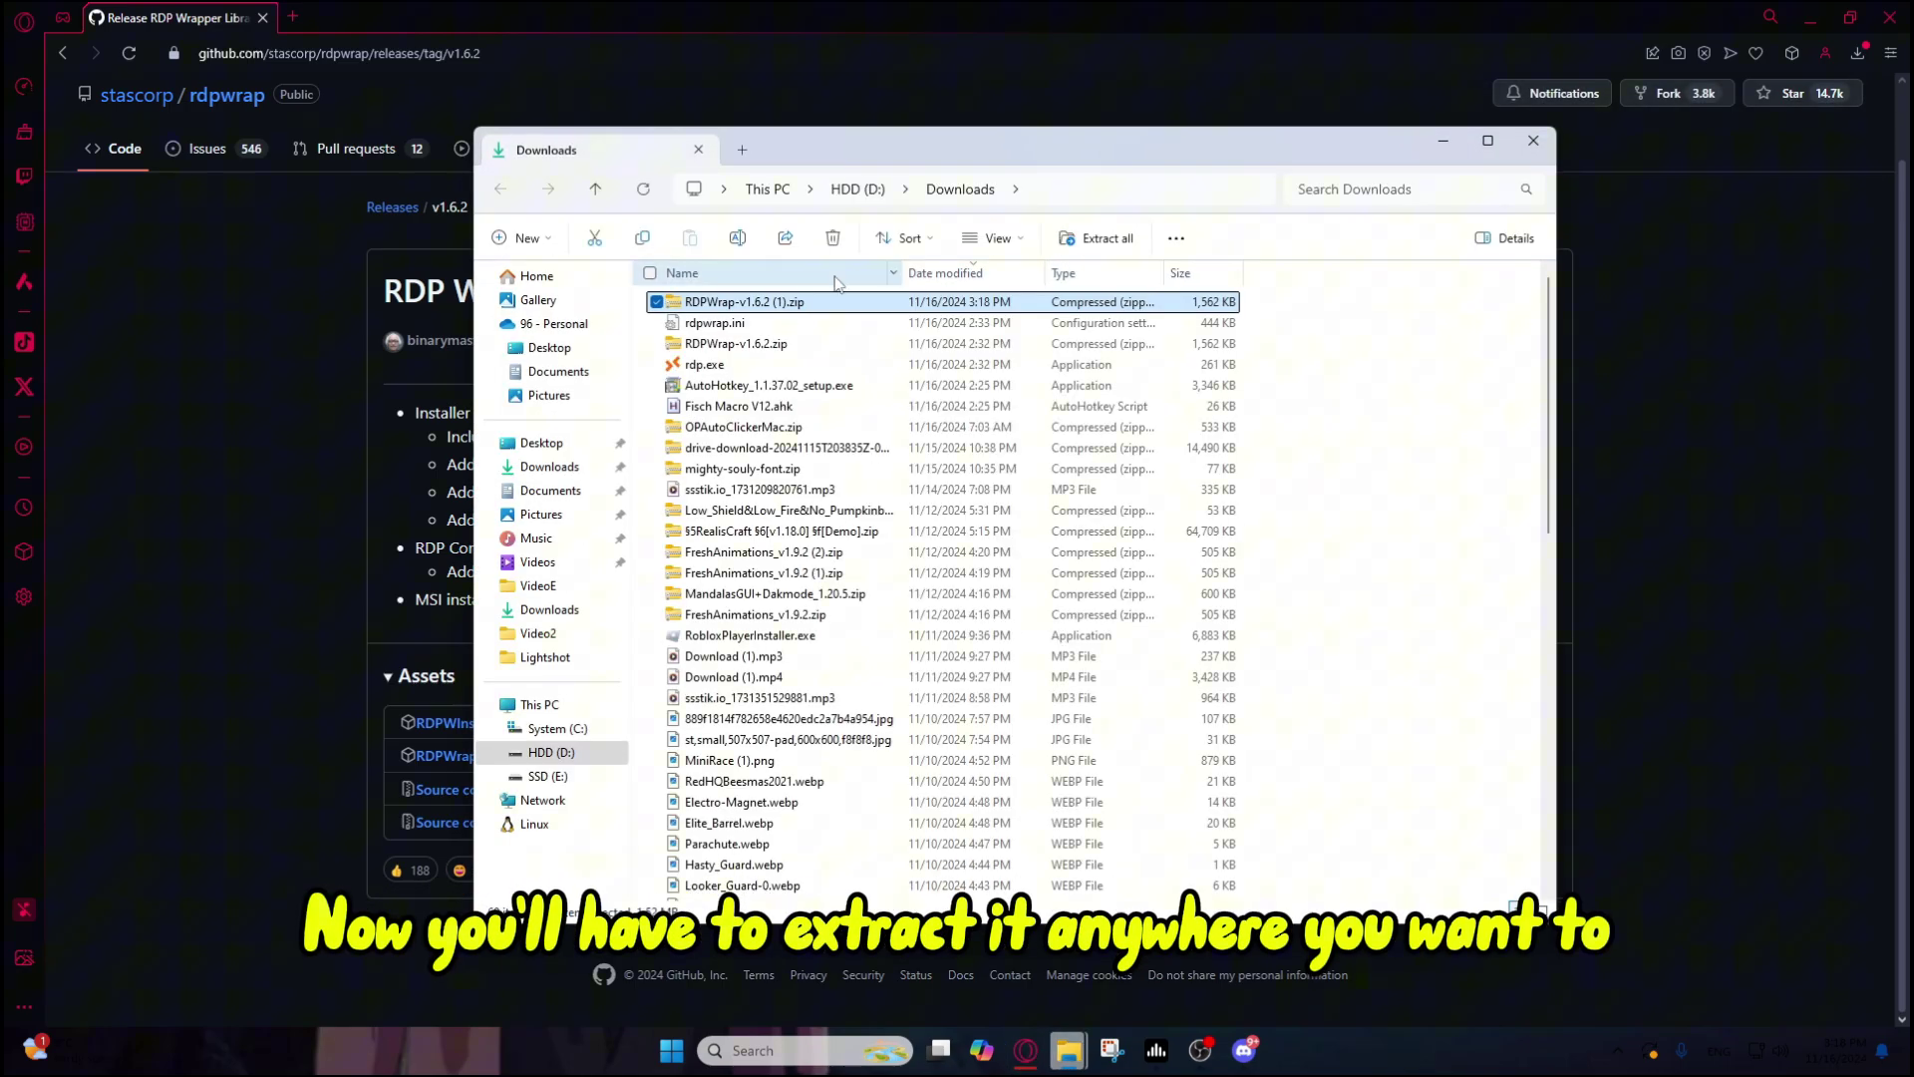
pyautogui.rightClick(777, 309)
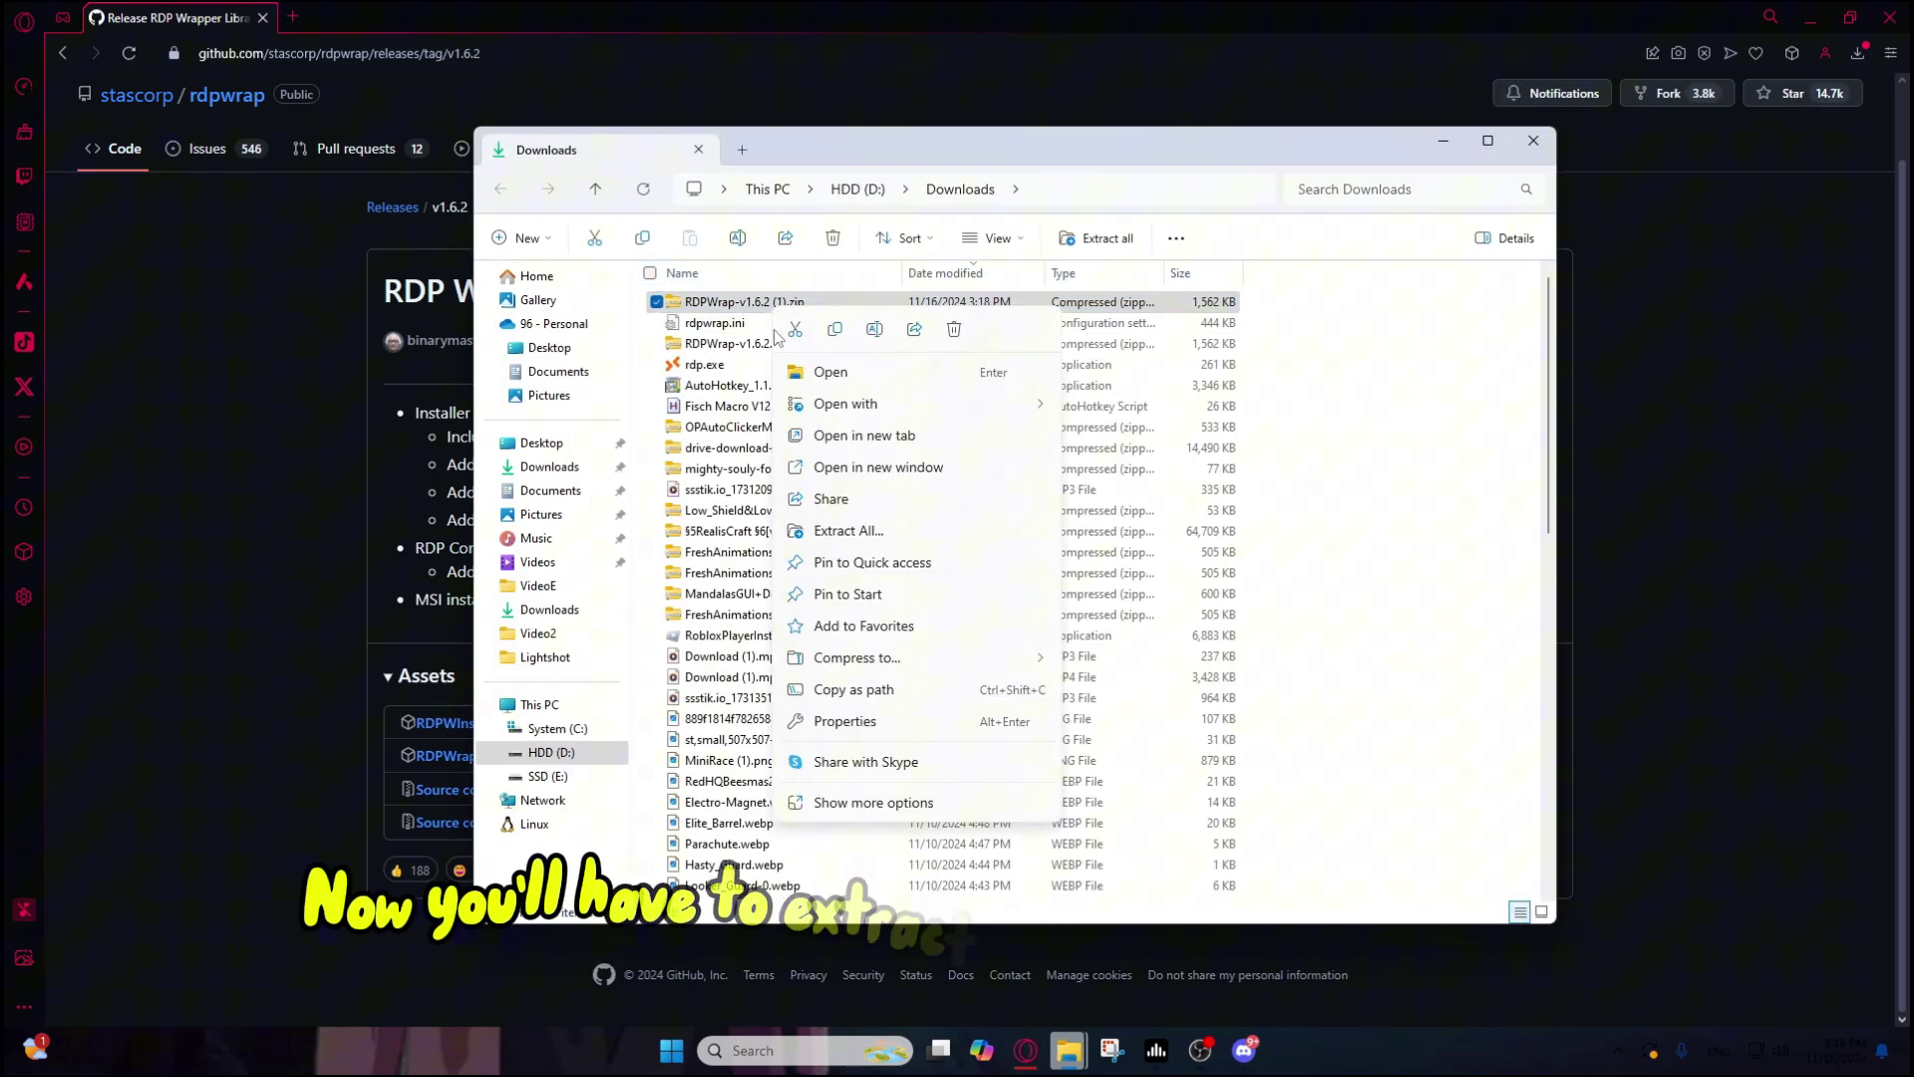
pyautogui.click(849, 530)
pyautogui.click(1134, 716)
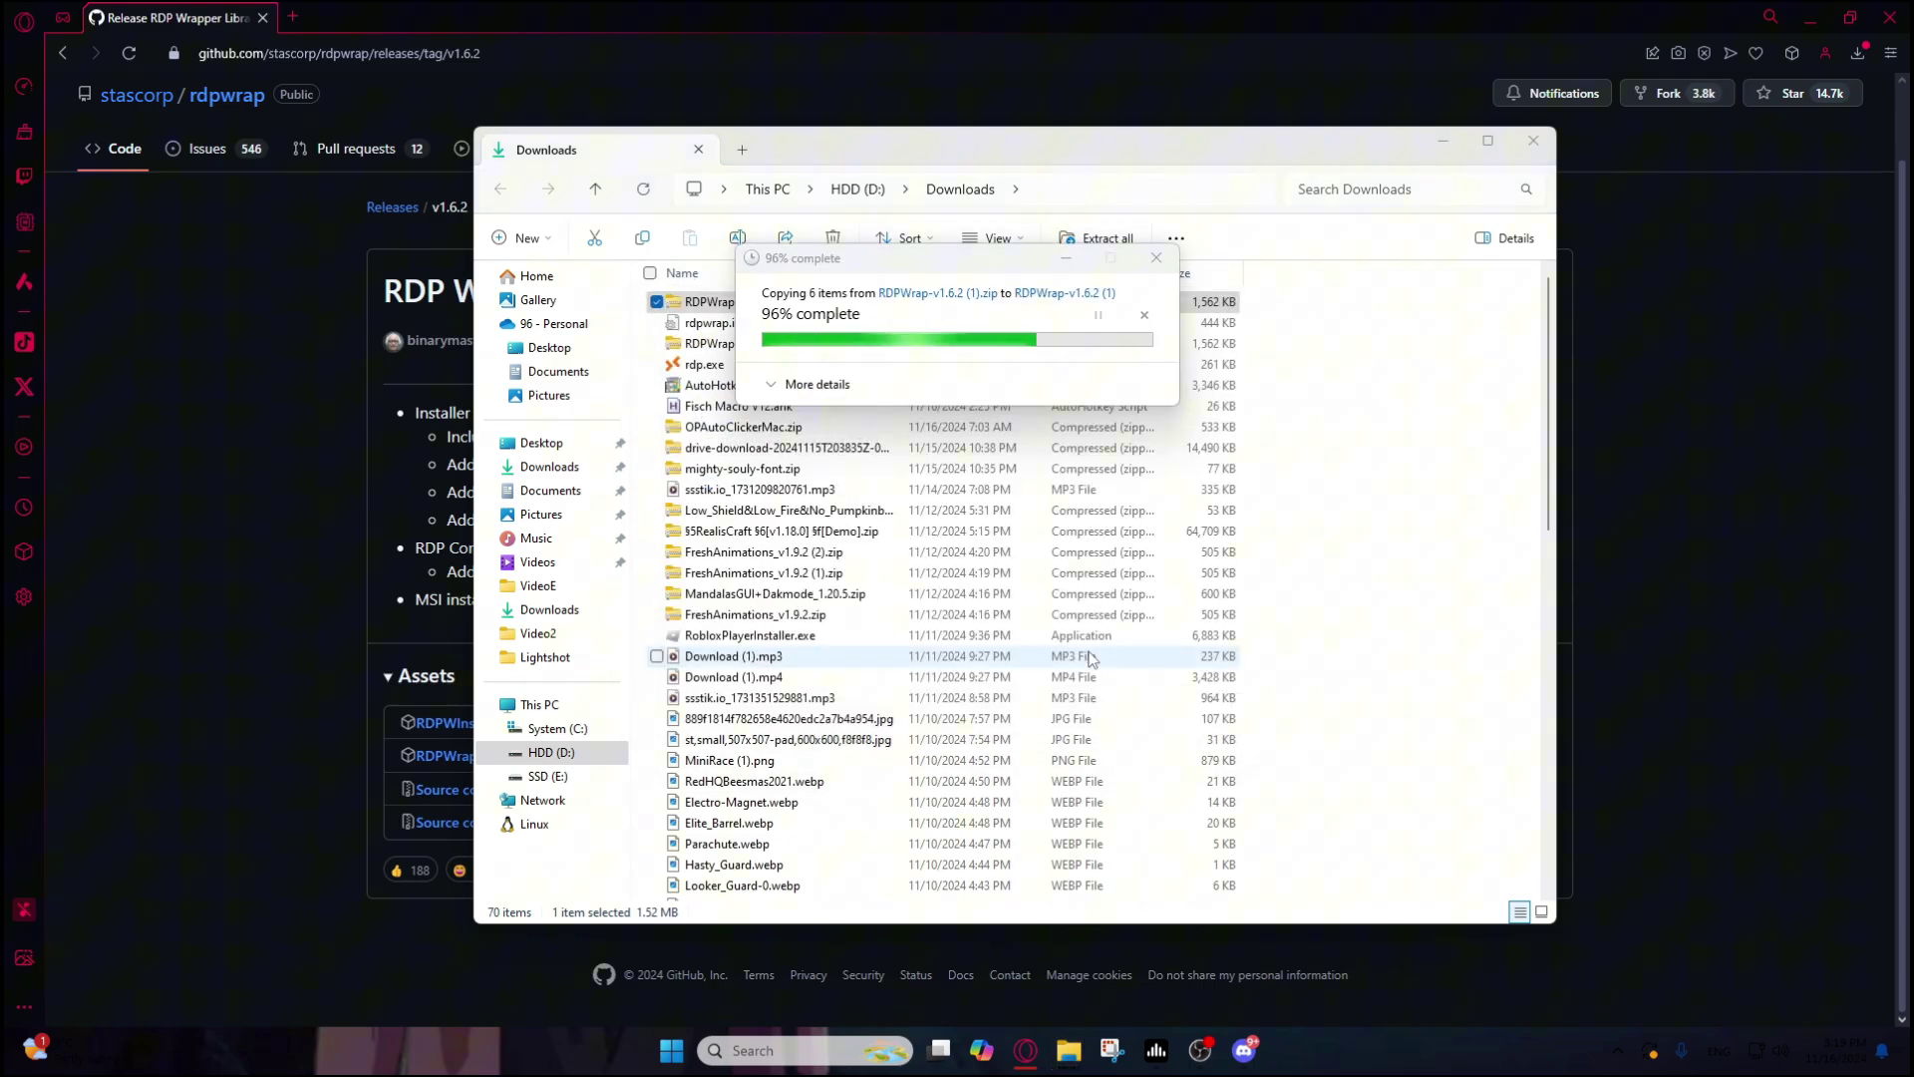
pyautogui.click(1533, 140)
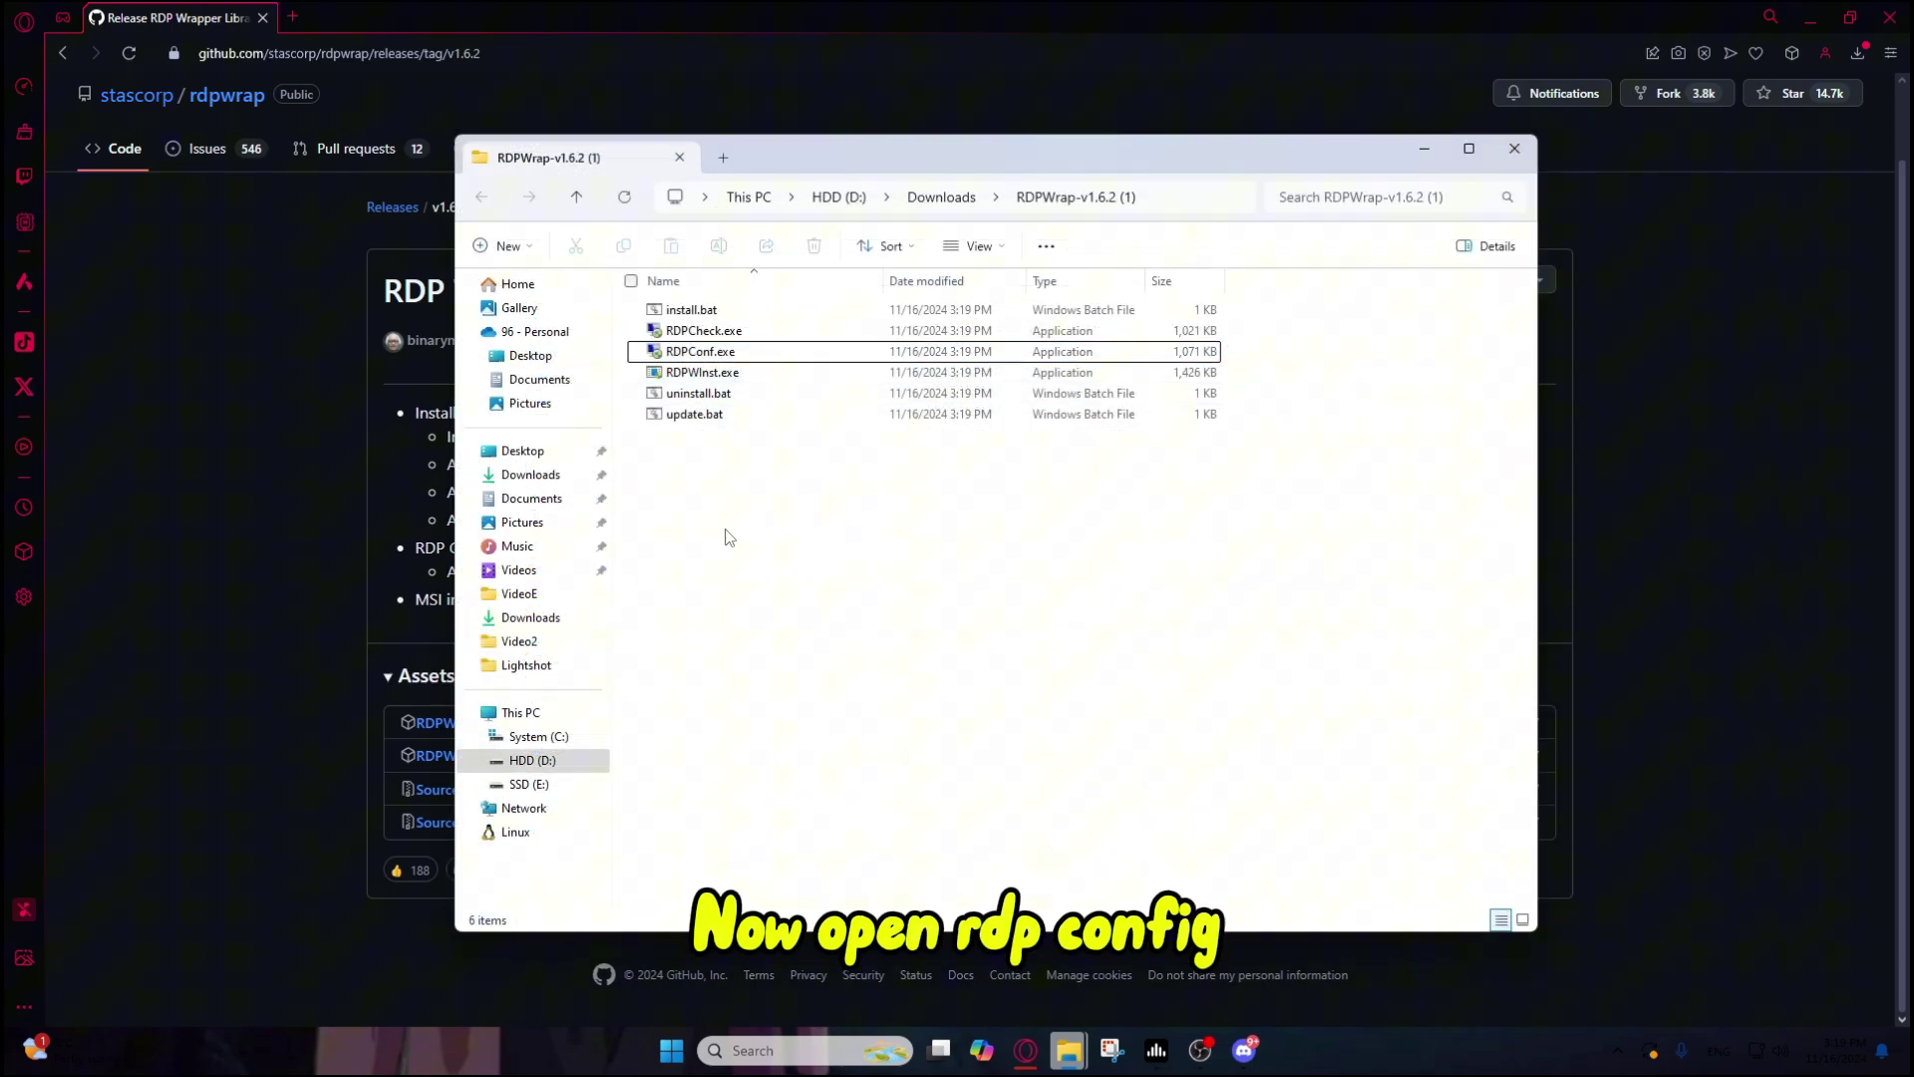
# Step: Check RDPConf.exe, run install.bat, then confirm the status reads Installed, Running, Listening
pyautogui.doubleClick(698, 351)
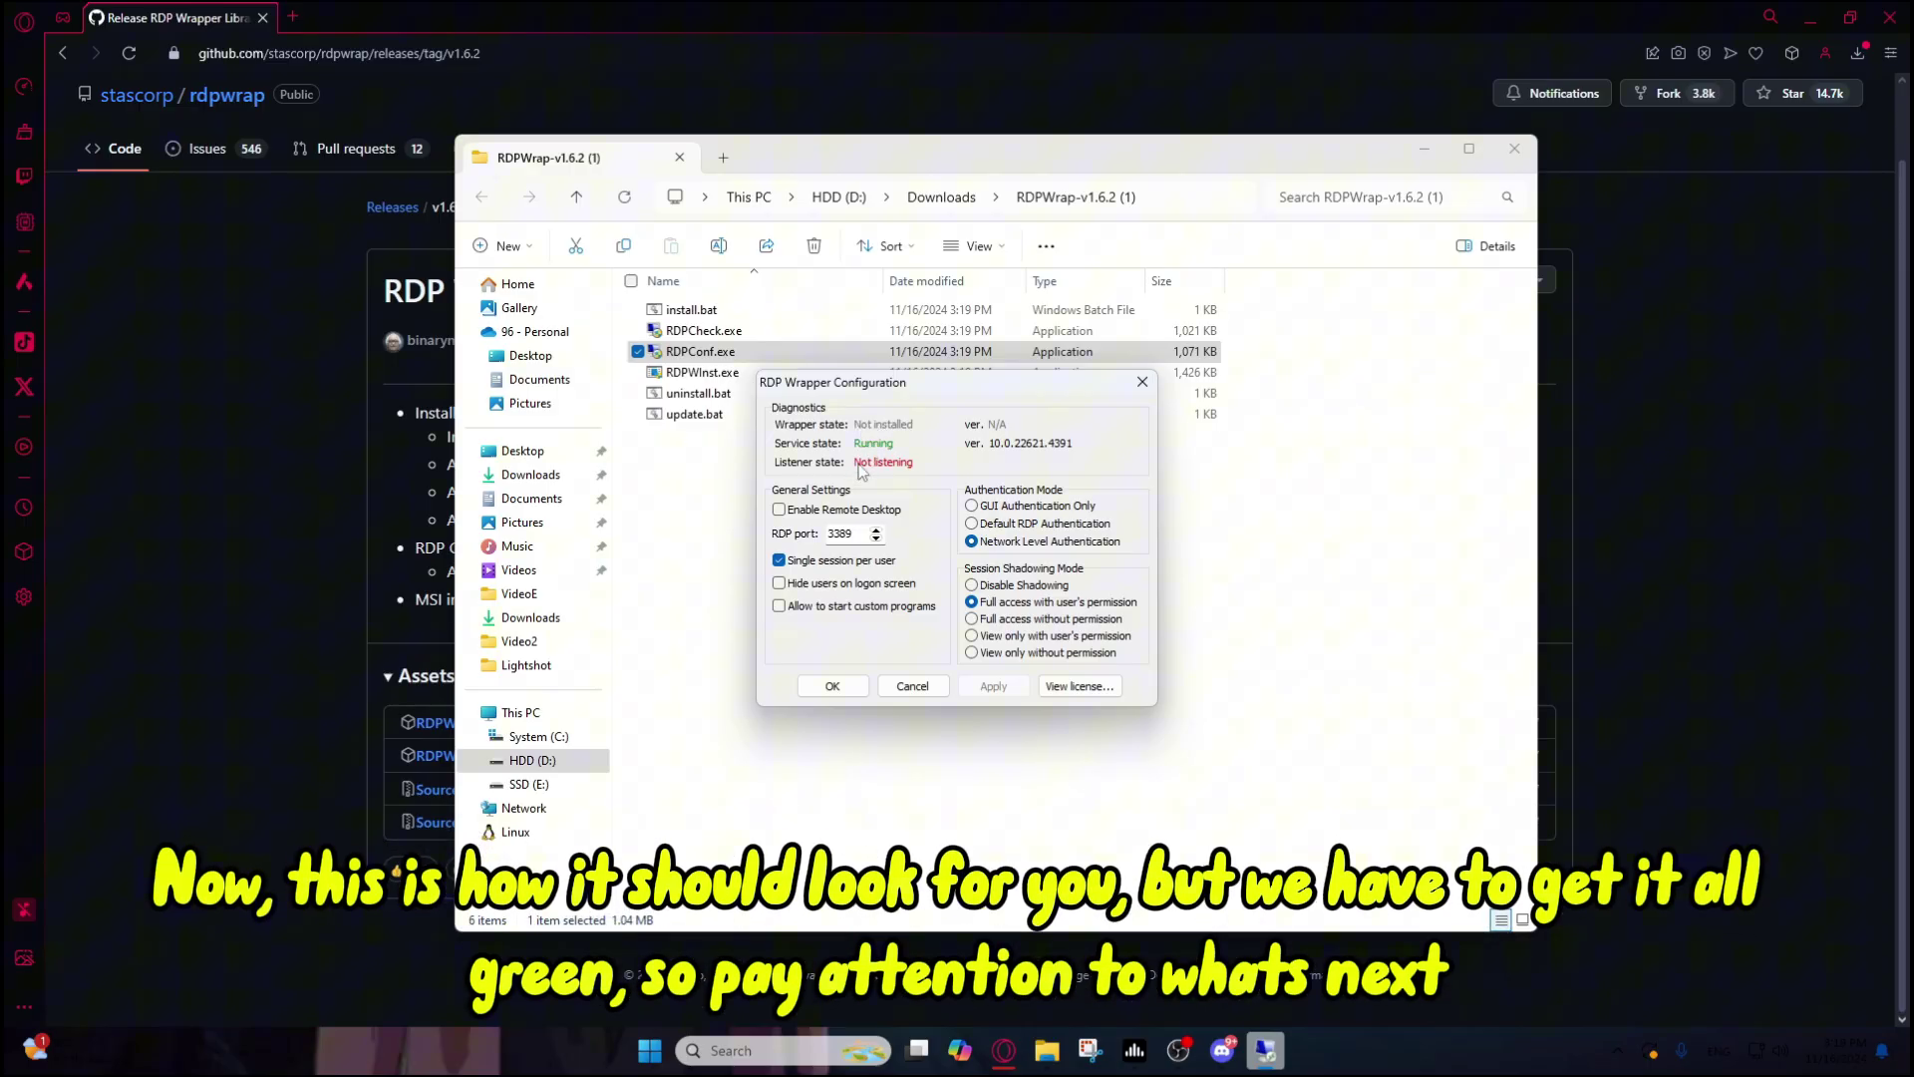
pyautogui.click(832, 686)
pyautogui.click(695, 311)
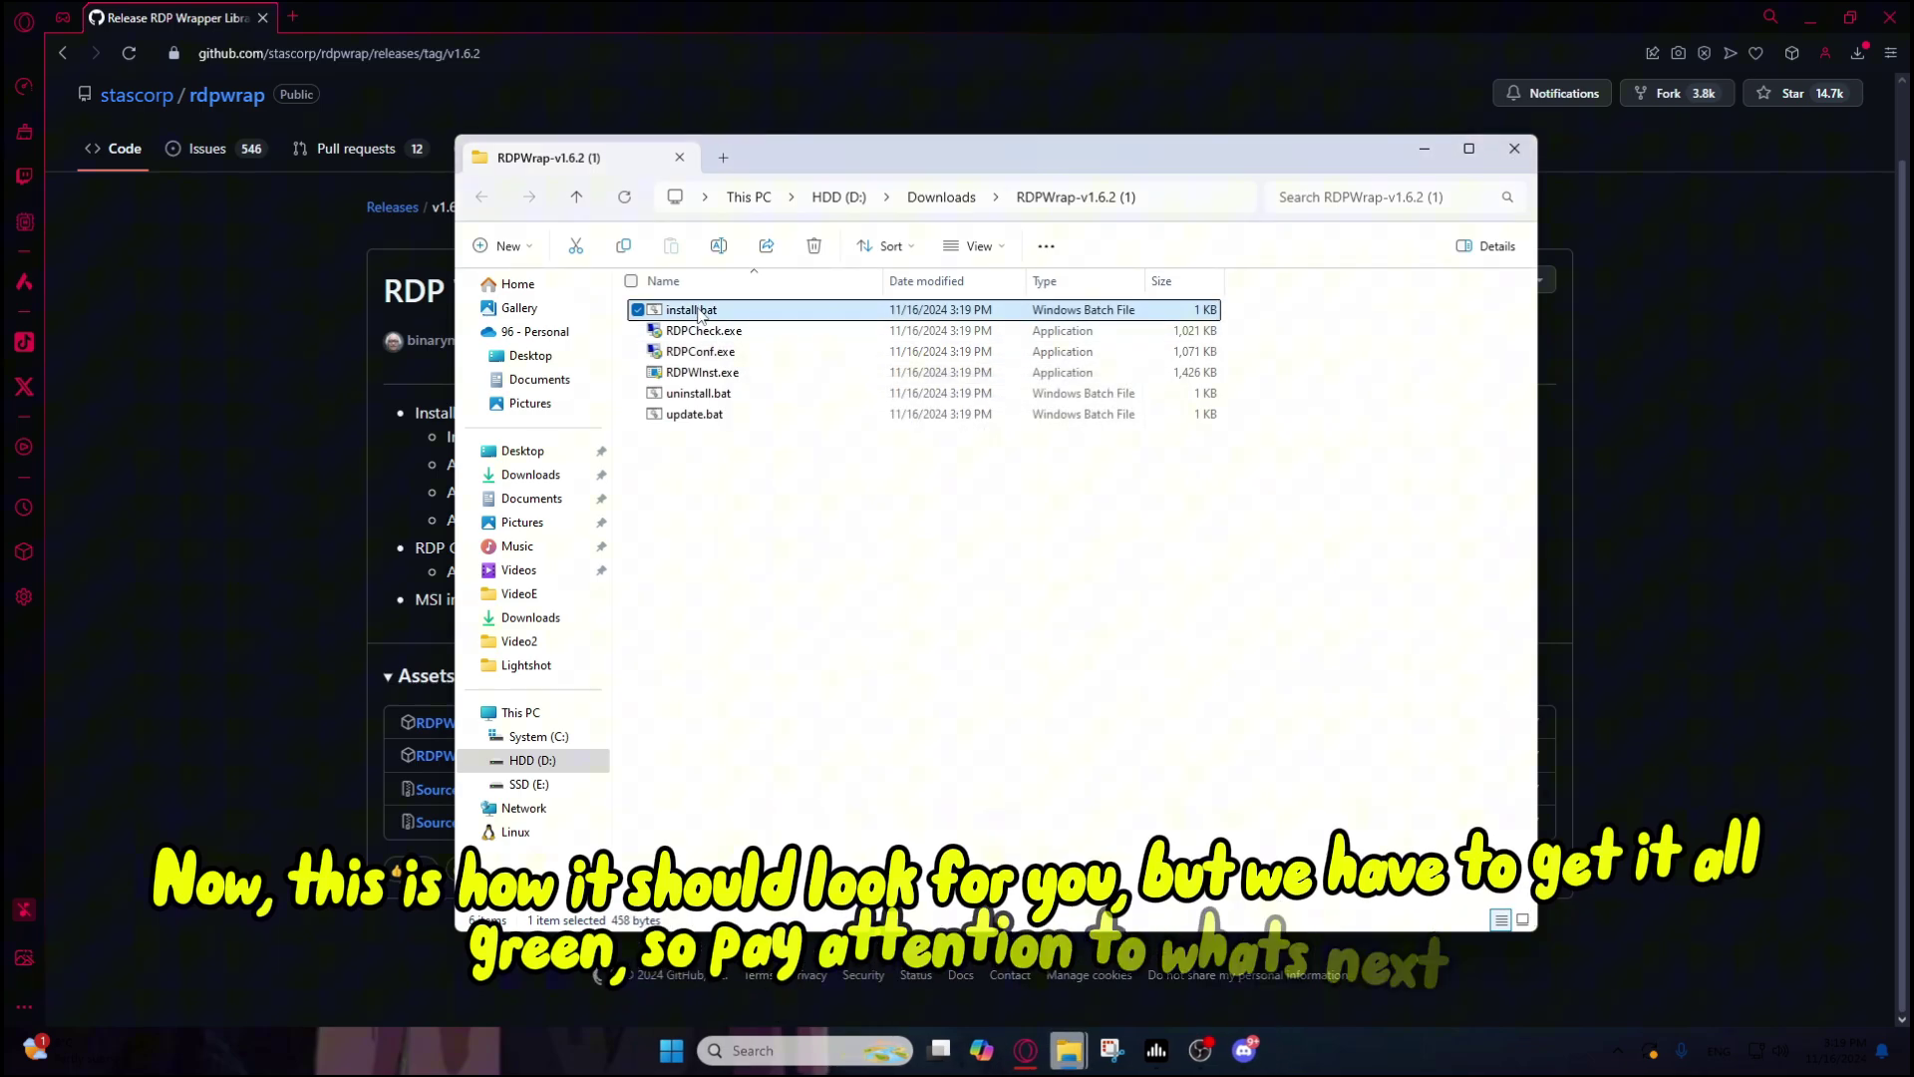
pyautogui.doubleClick(697, 311)
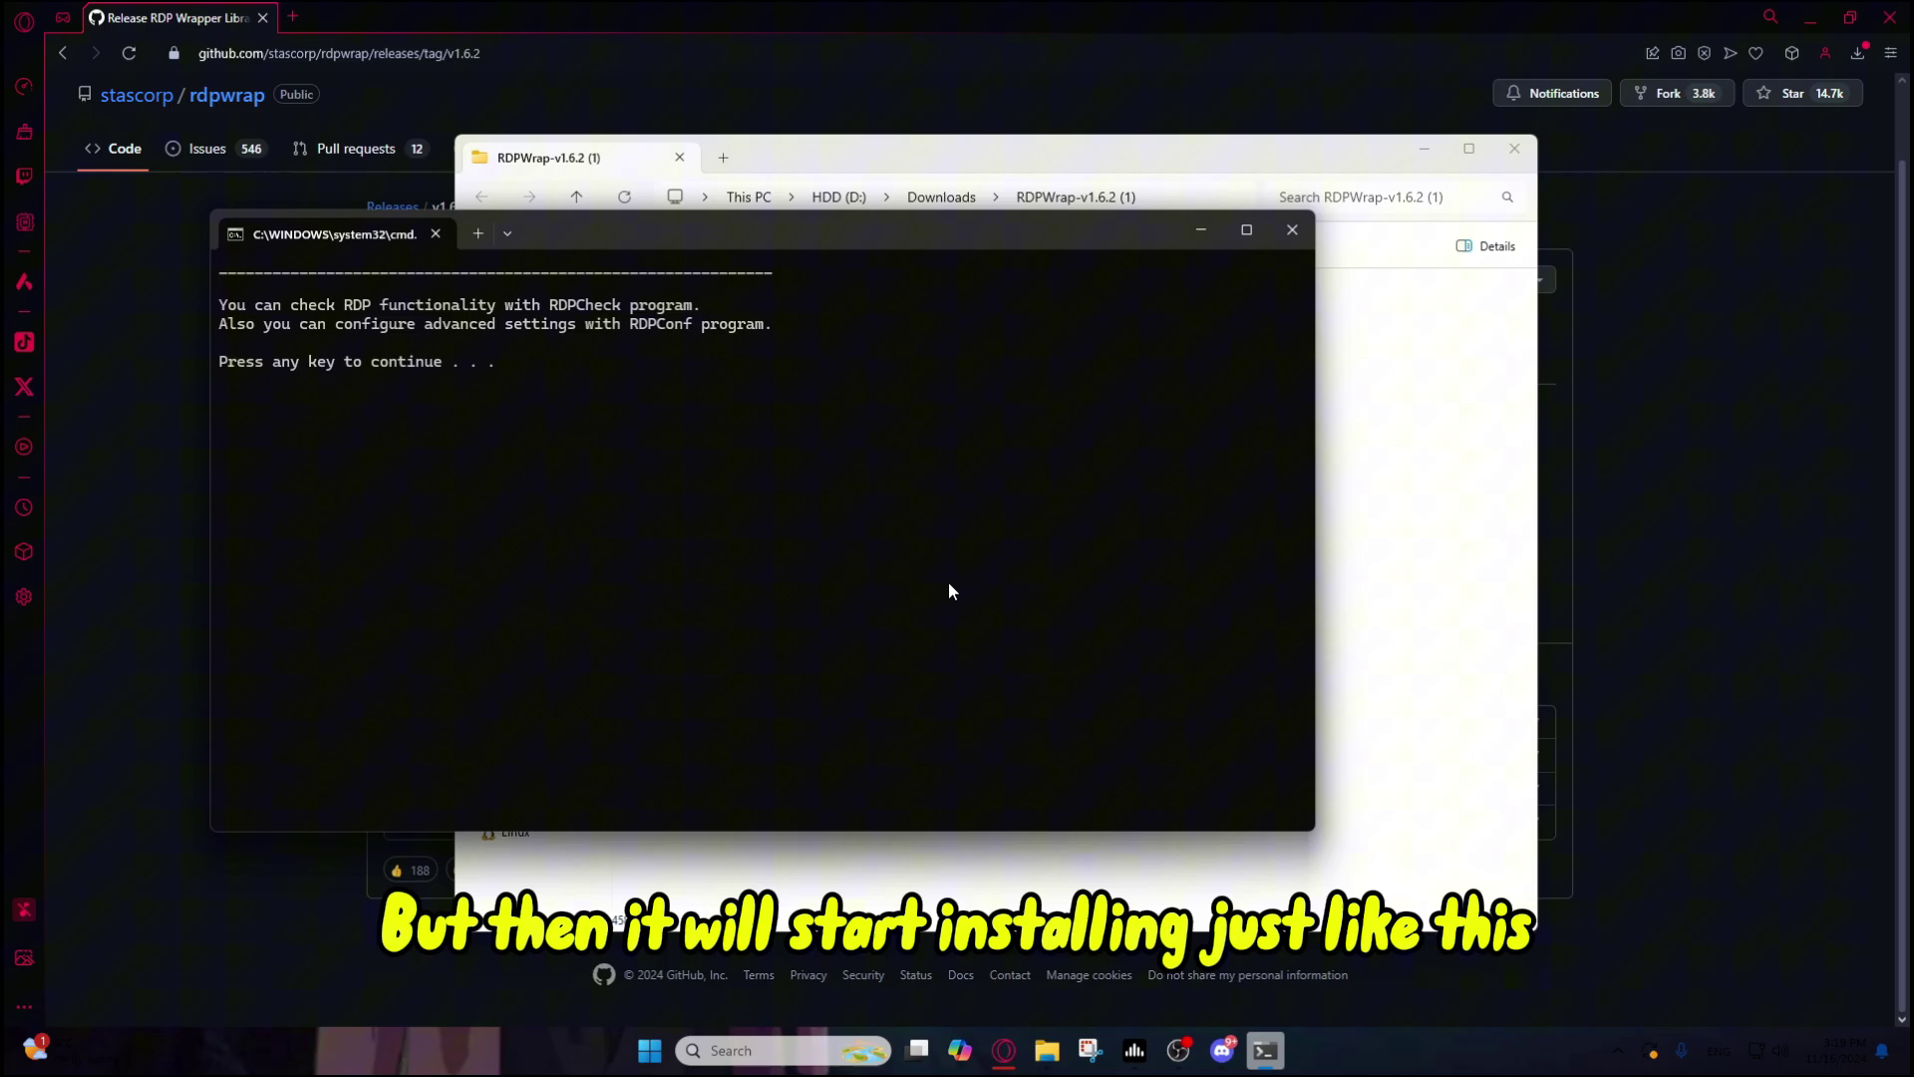
pyautogui.press('Return')
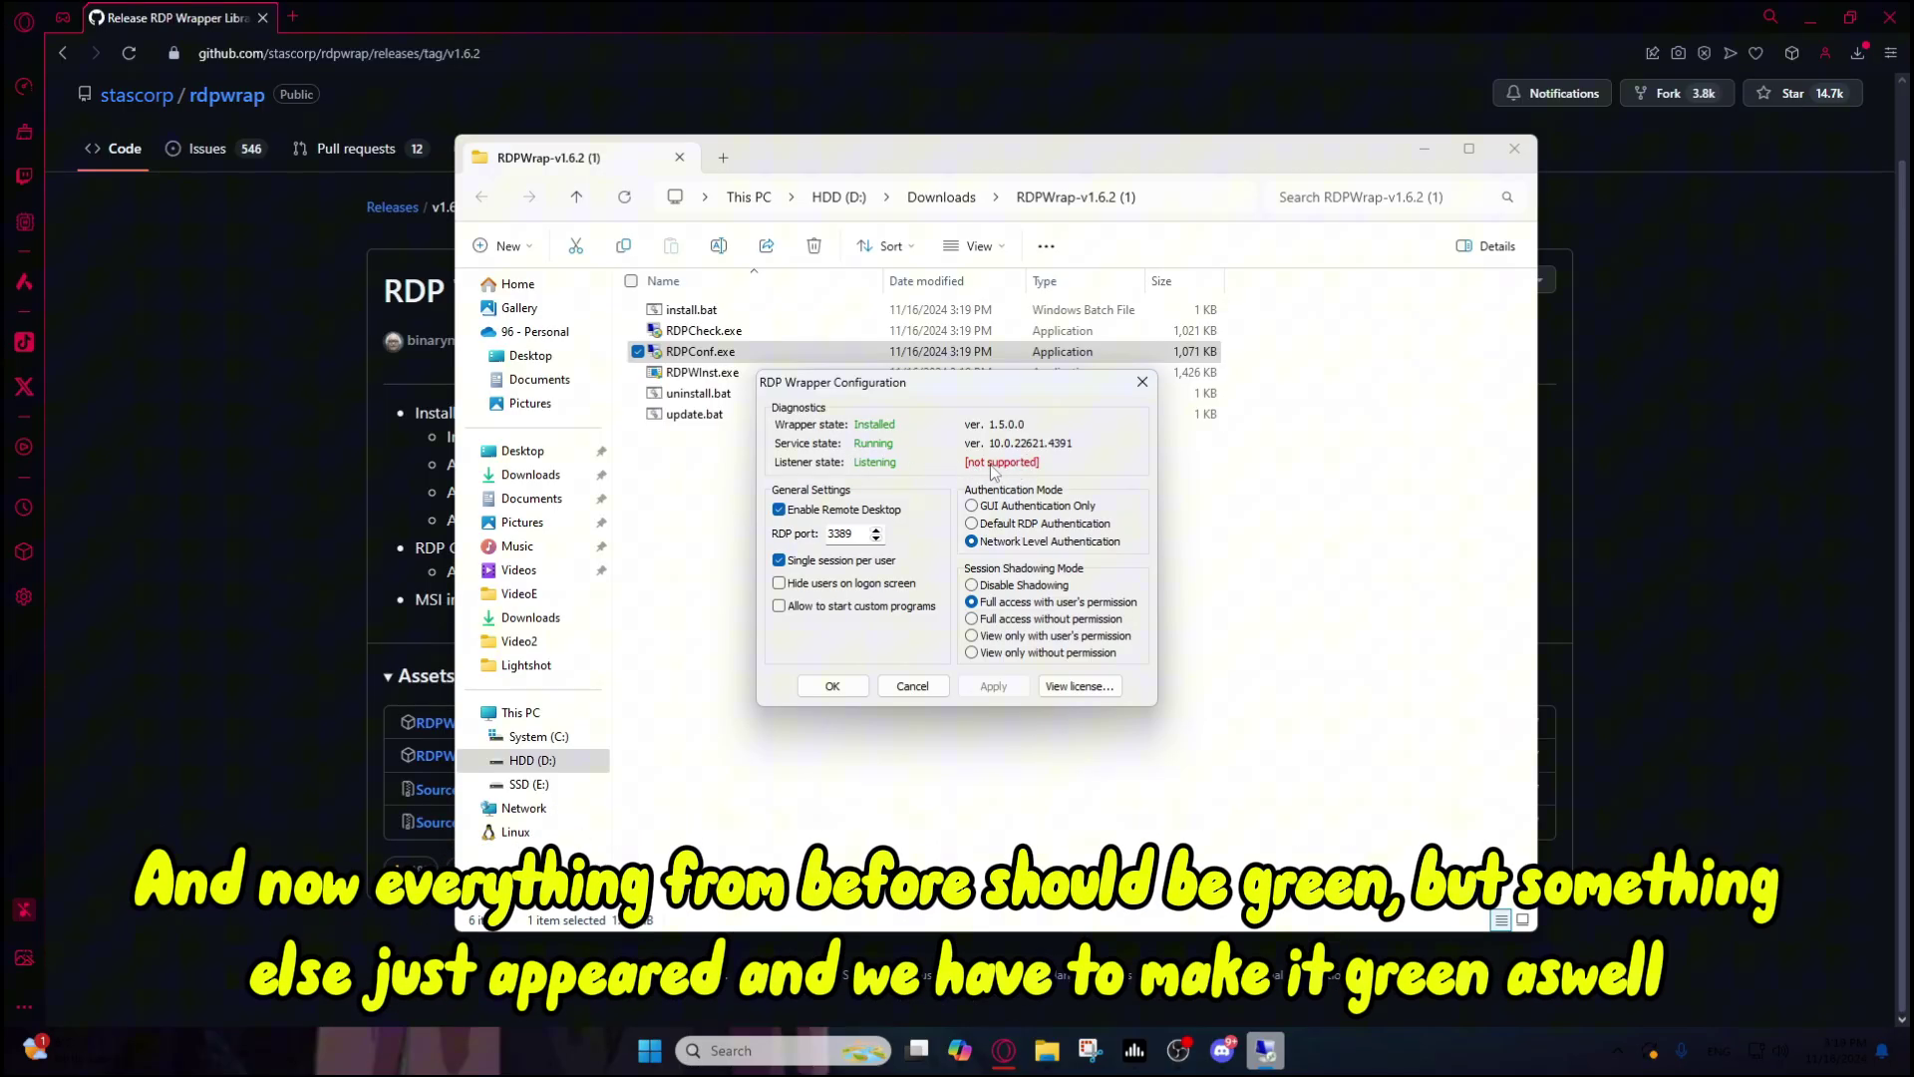
pyautogui.click(831, 687)
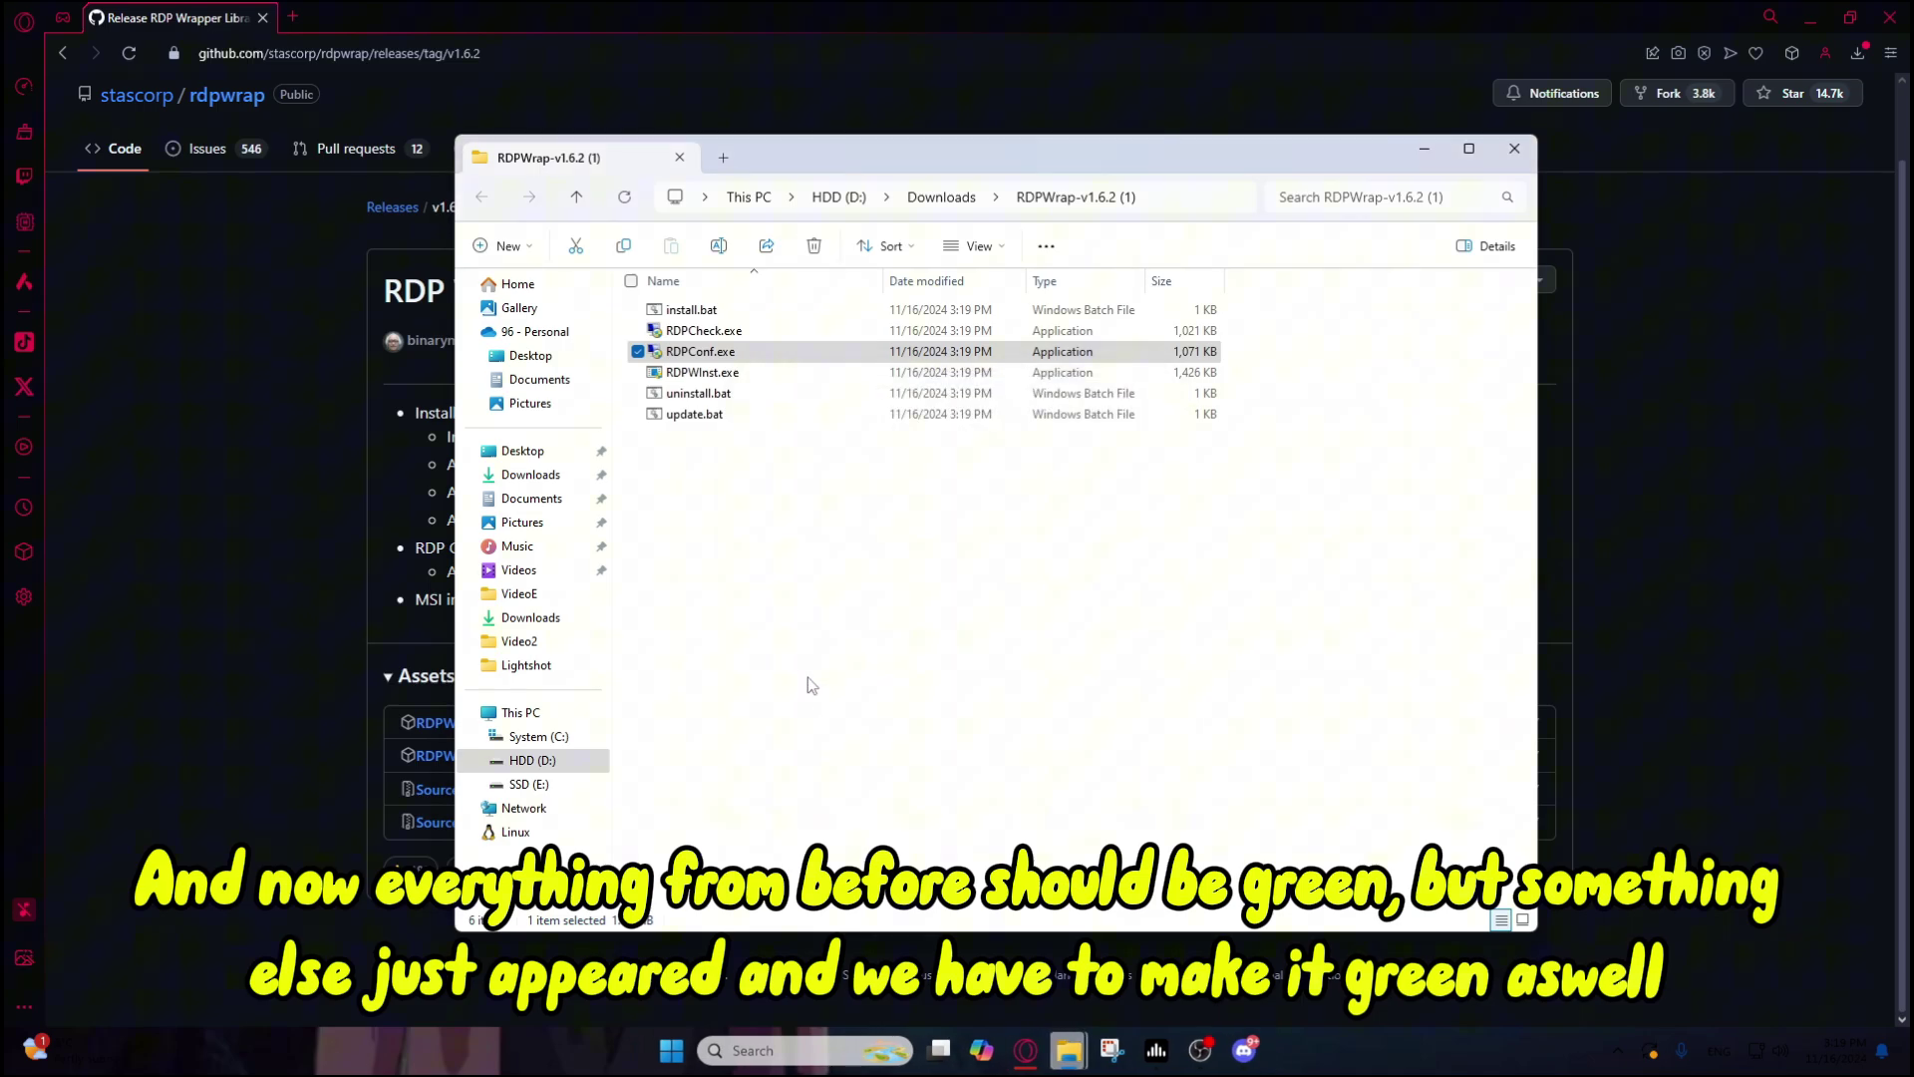
# Step: Open the rdpwrap.ini page in a new tab and close the GitHub release tab
pyautogui.click(299, 20)
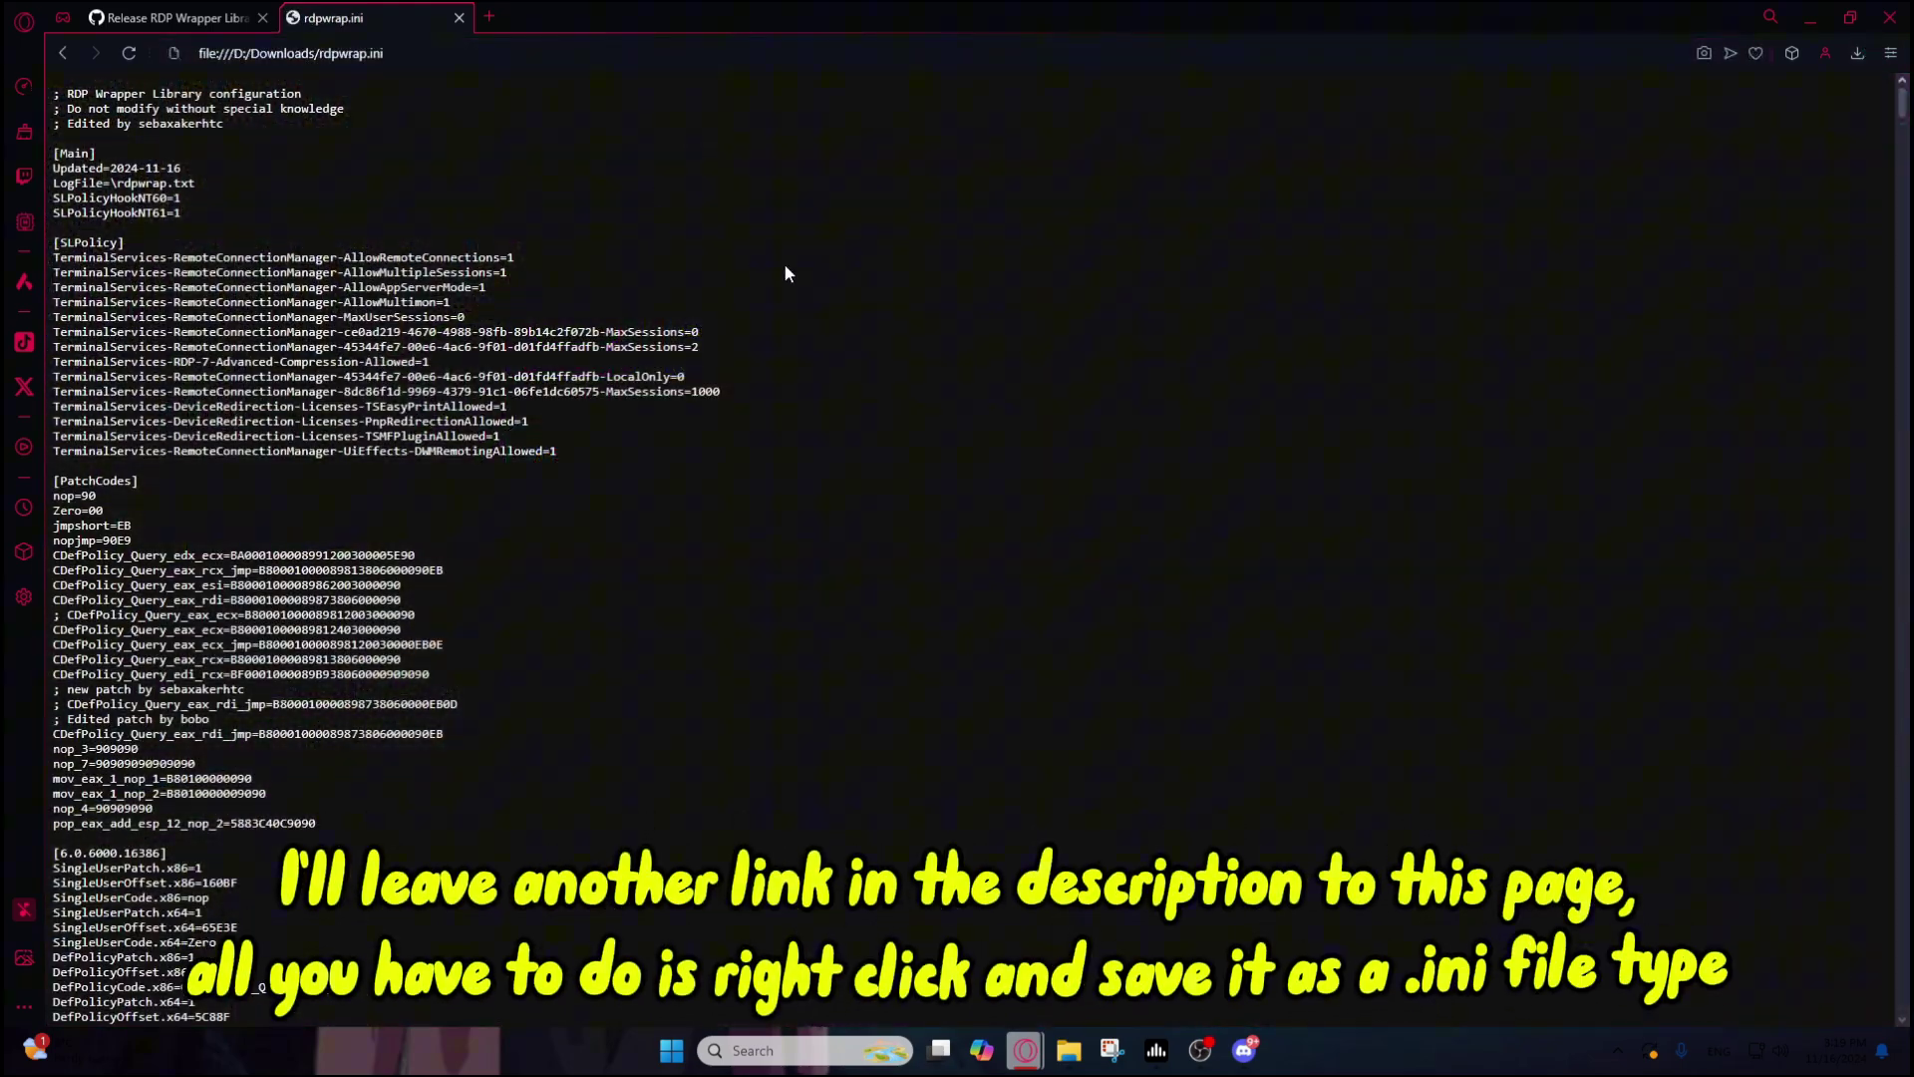
pyautogui.moveTo(784, 263); pyautogui.dragTo(514, 274)
pyautogui.click(262, 17)
pyautogui.click(935, 494)
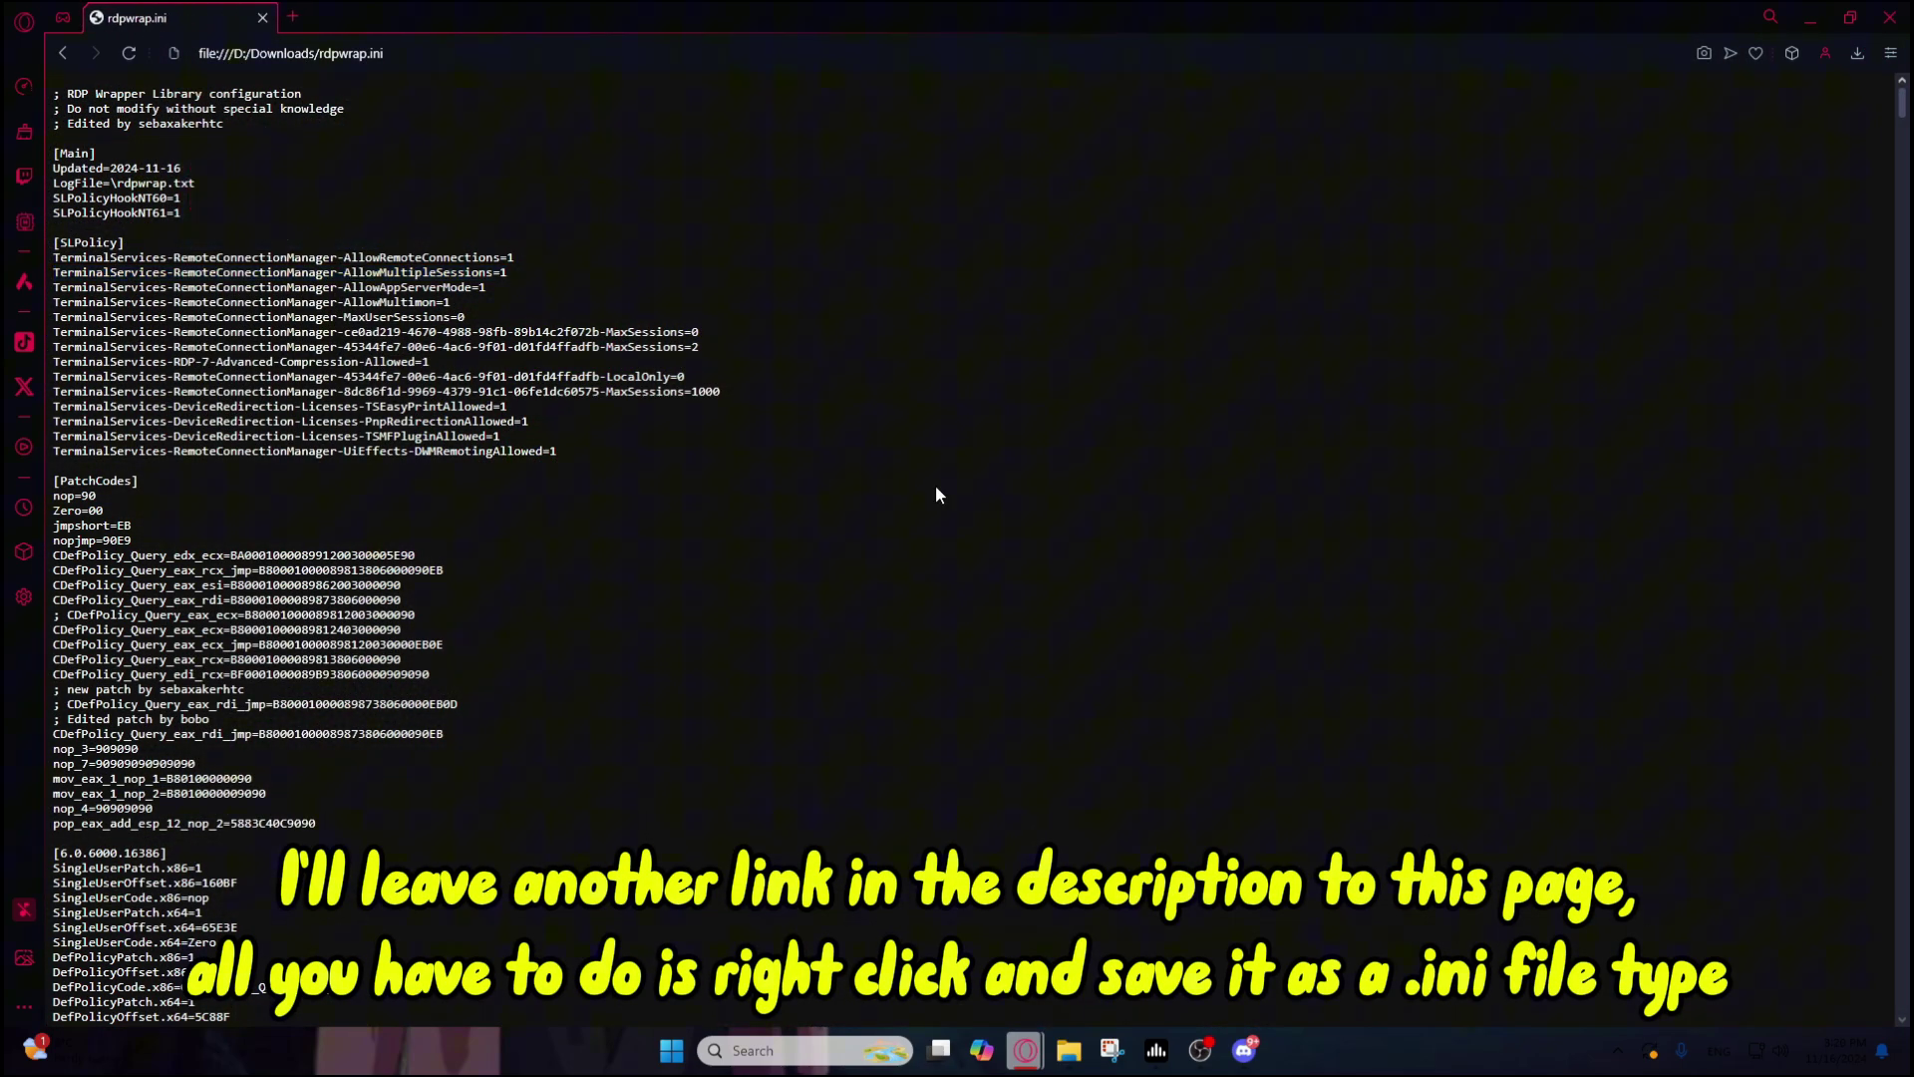
pyautogui.scroll(-8, 512, 507)
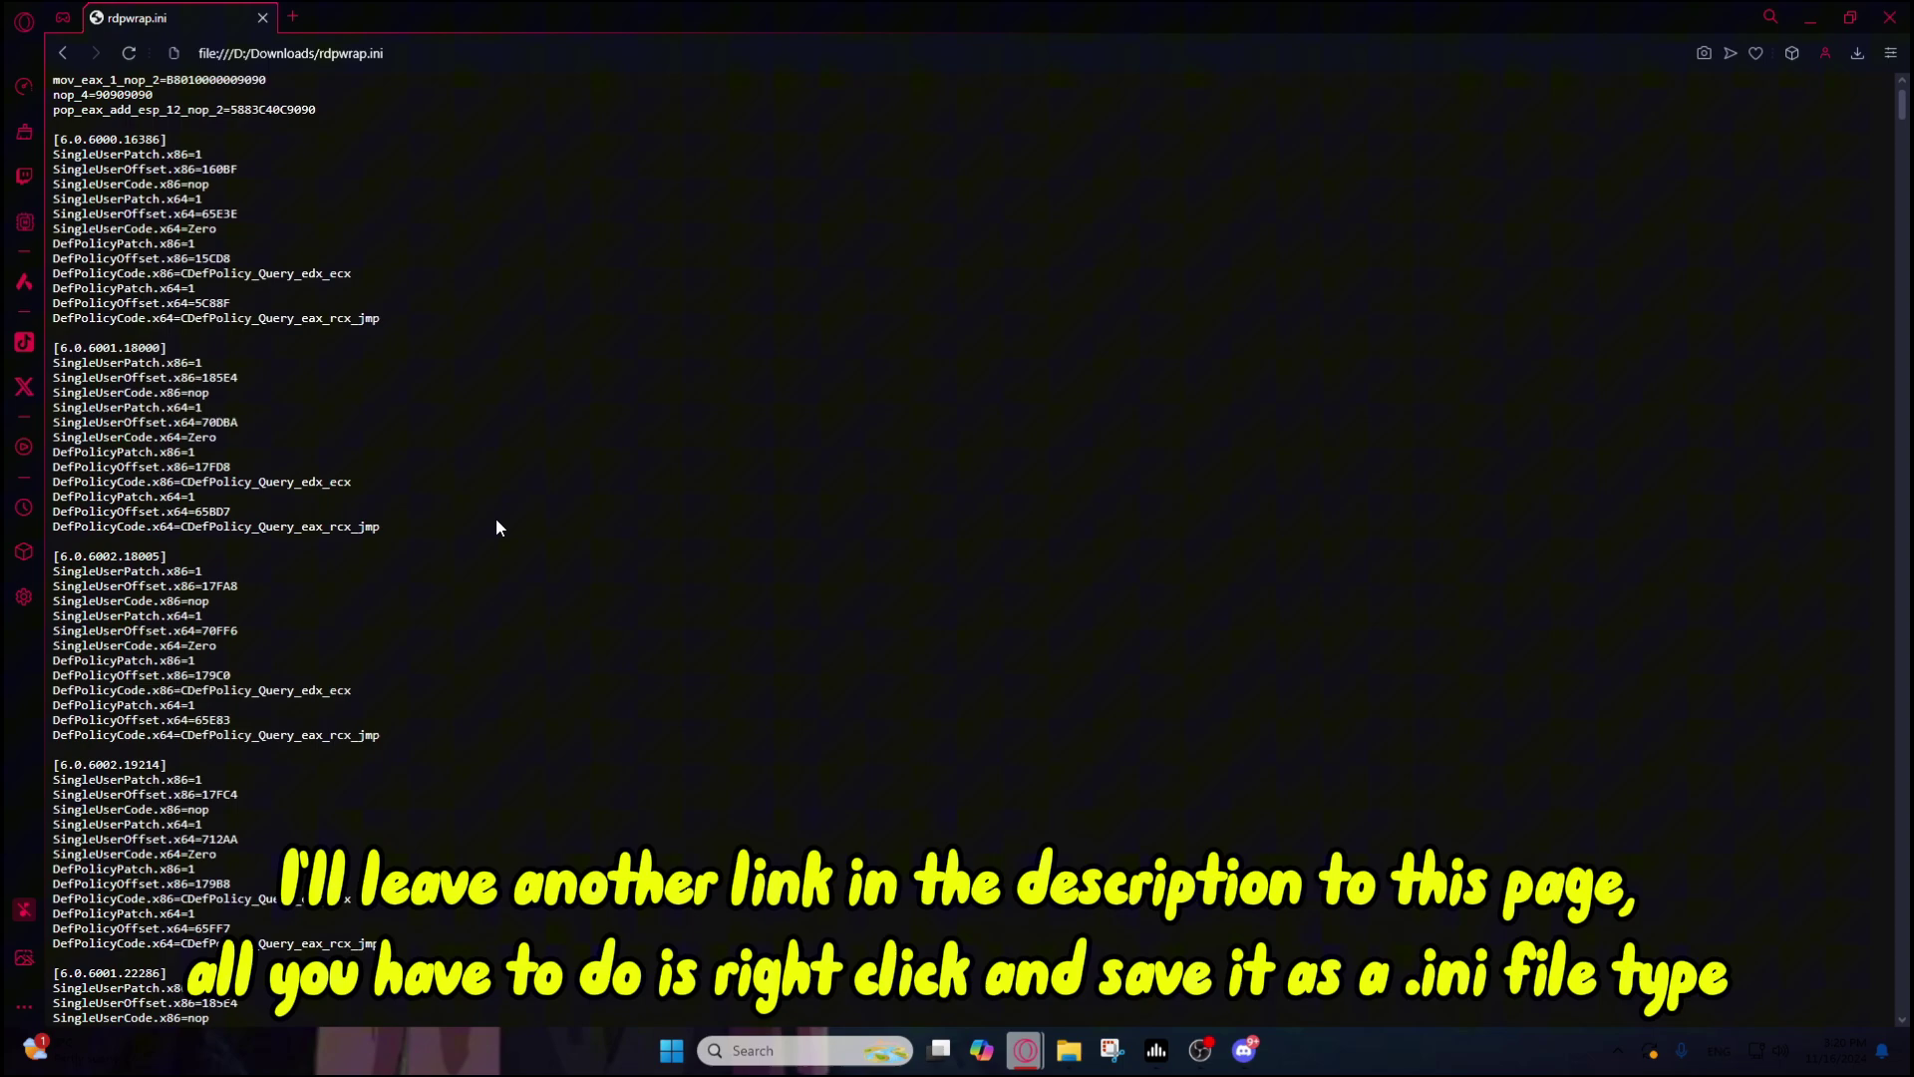
pyautogui.scroll(8, 494, 518)
# Step: Save the page as rdpwrap.ini without the .txt ending, replacing the existing file
pyautogui.rightClick(705, 508)
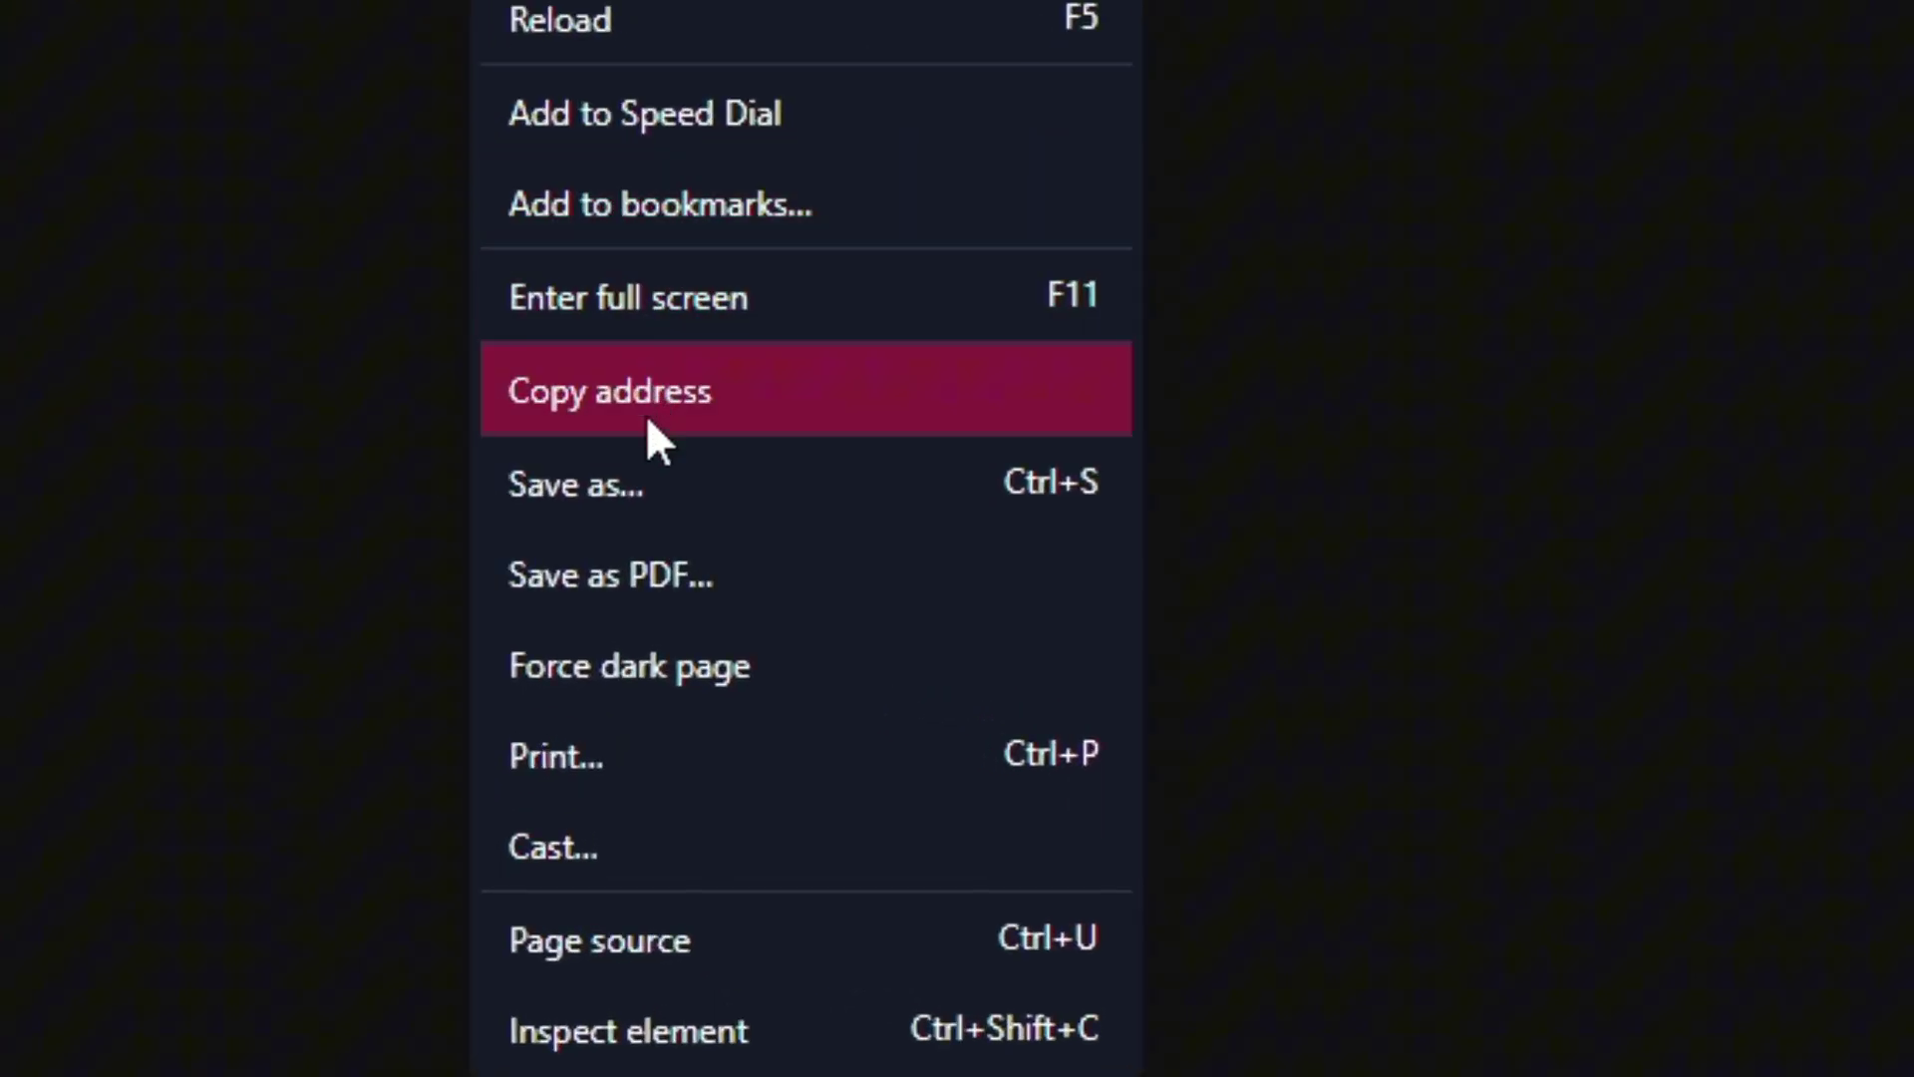
pyautogui.click(628, 507)
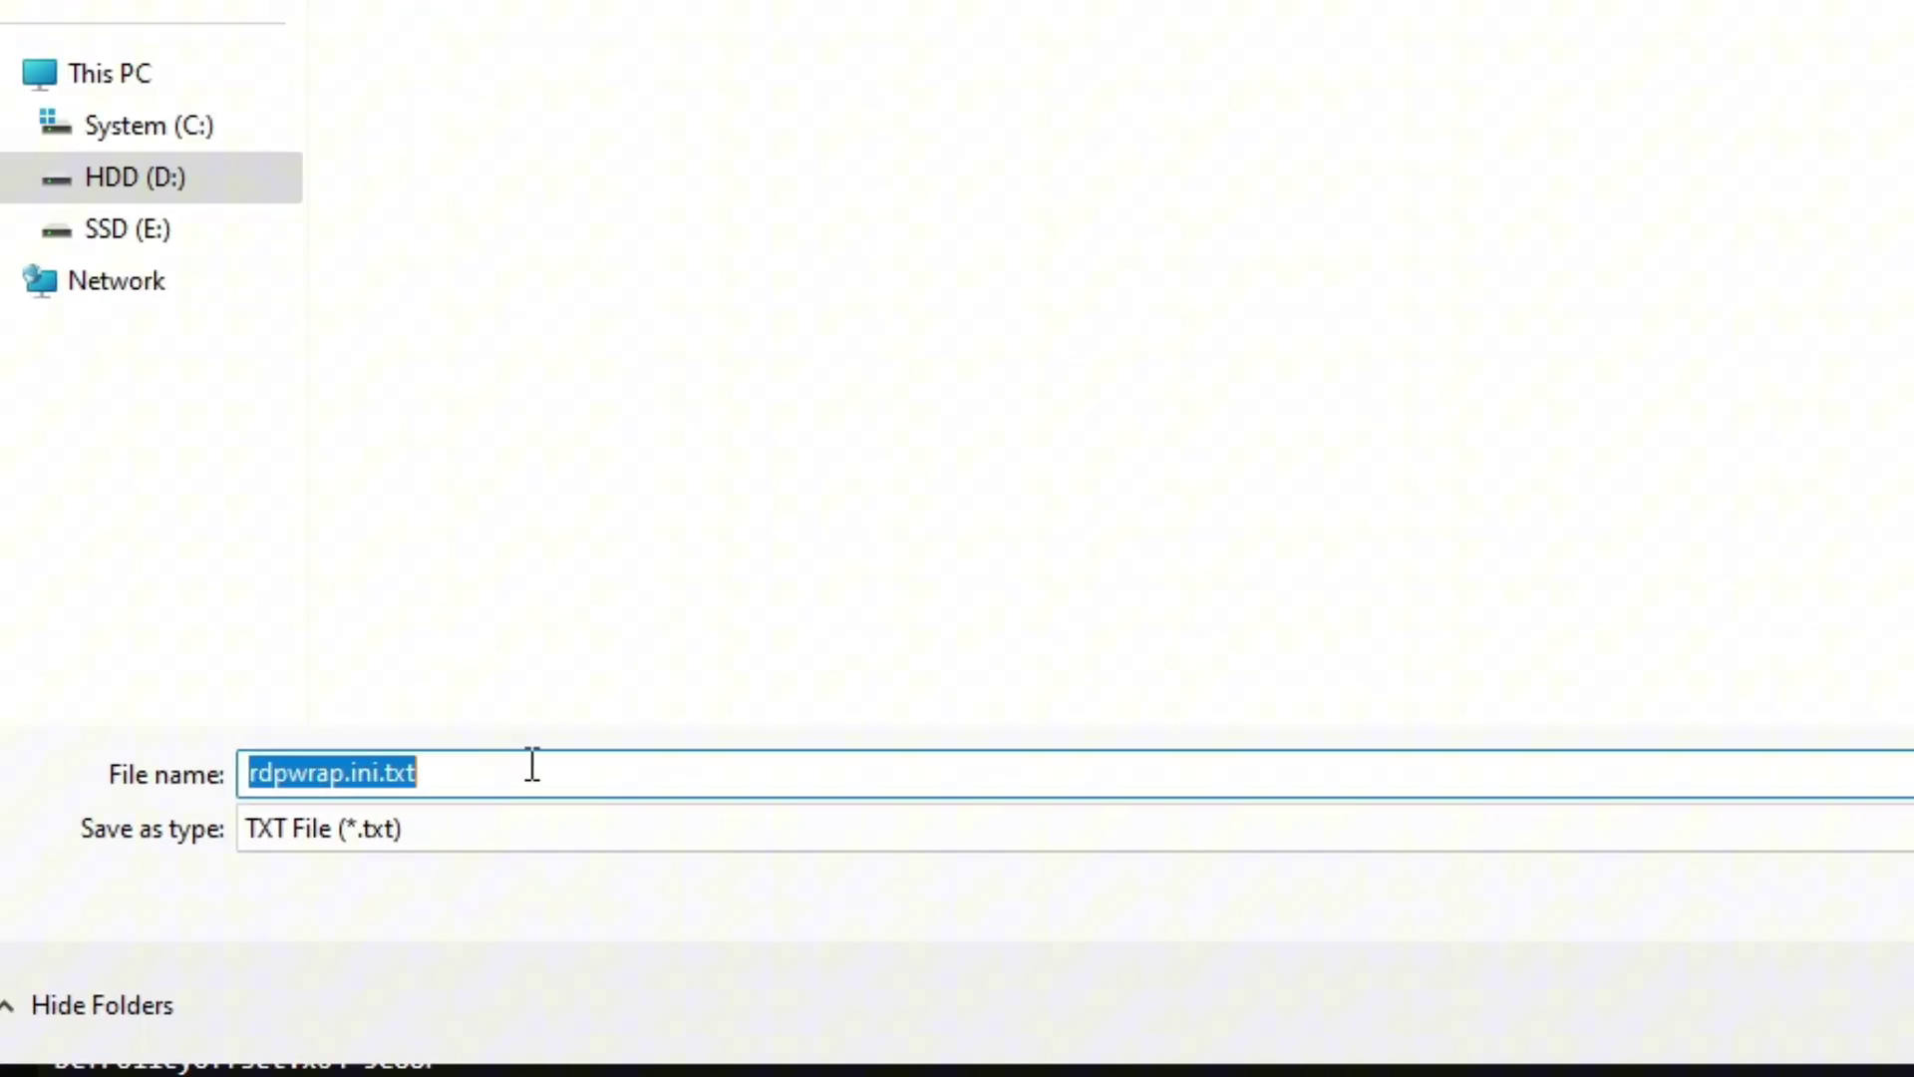
pyautogui.click(727, 662)
pyautogui.press('BackSpace')
pyautogui.press('BackSpace')
pyautogui.press('BackSpace')
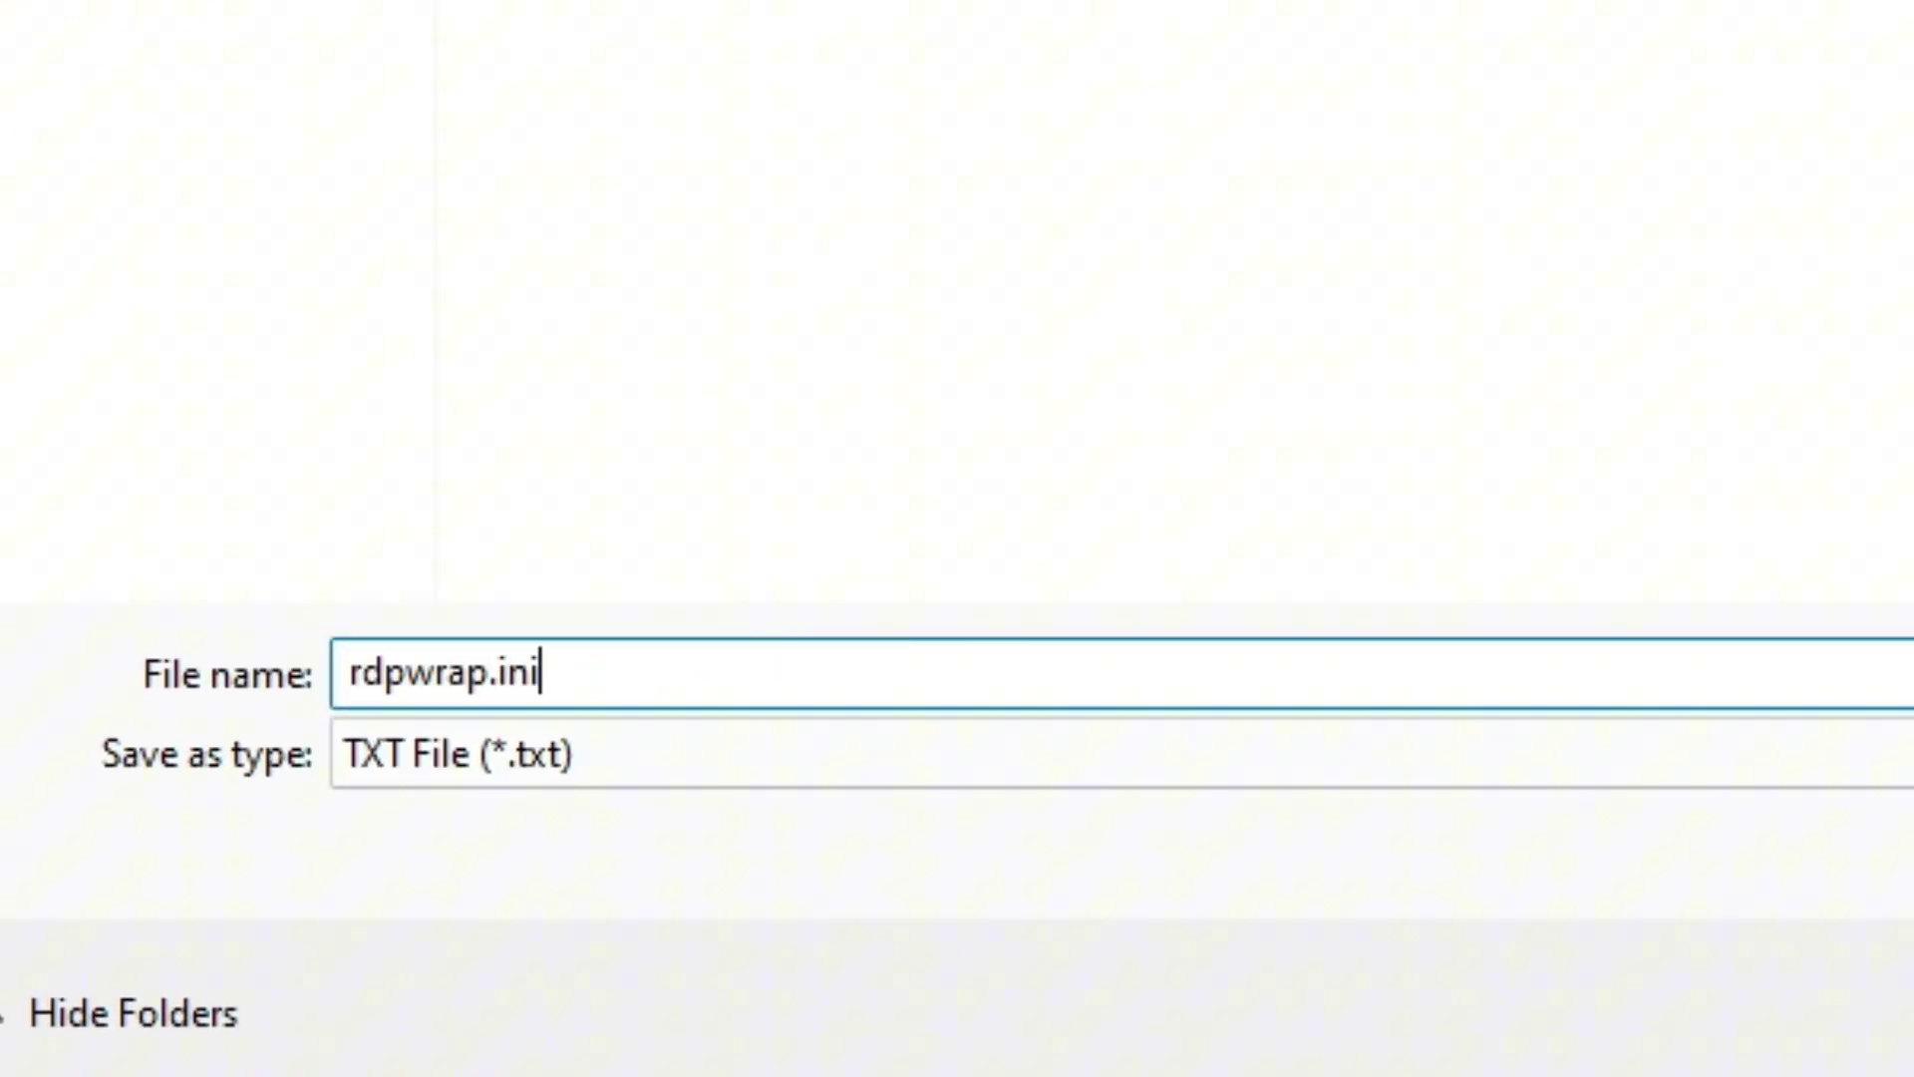
pyautogui.press('Return')
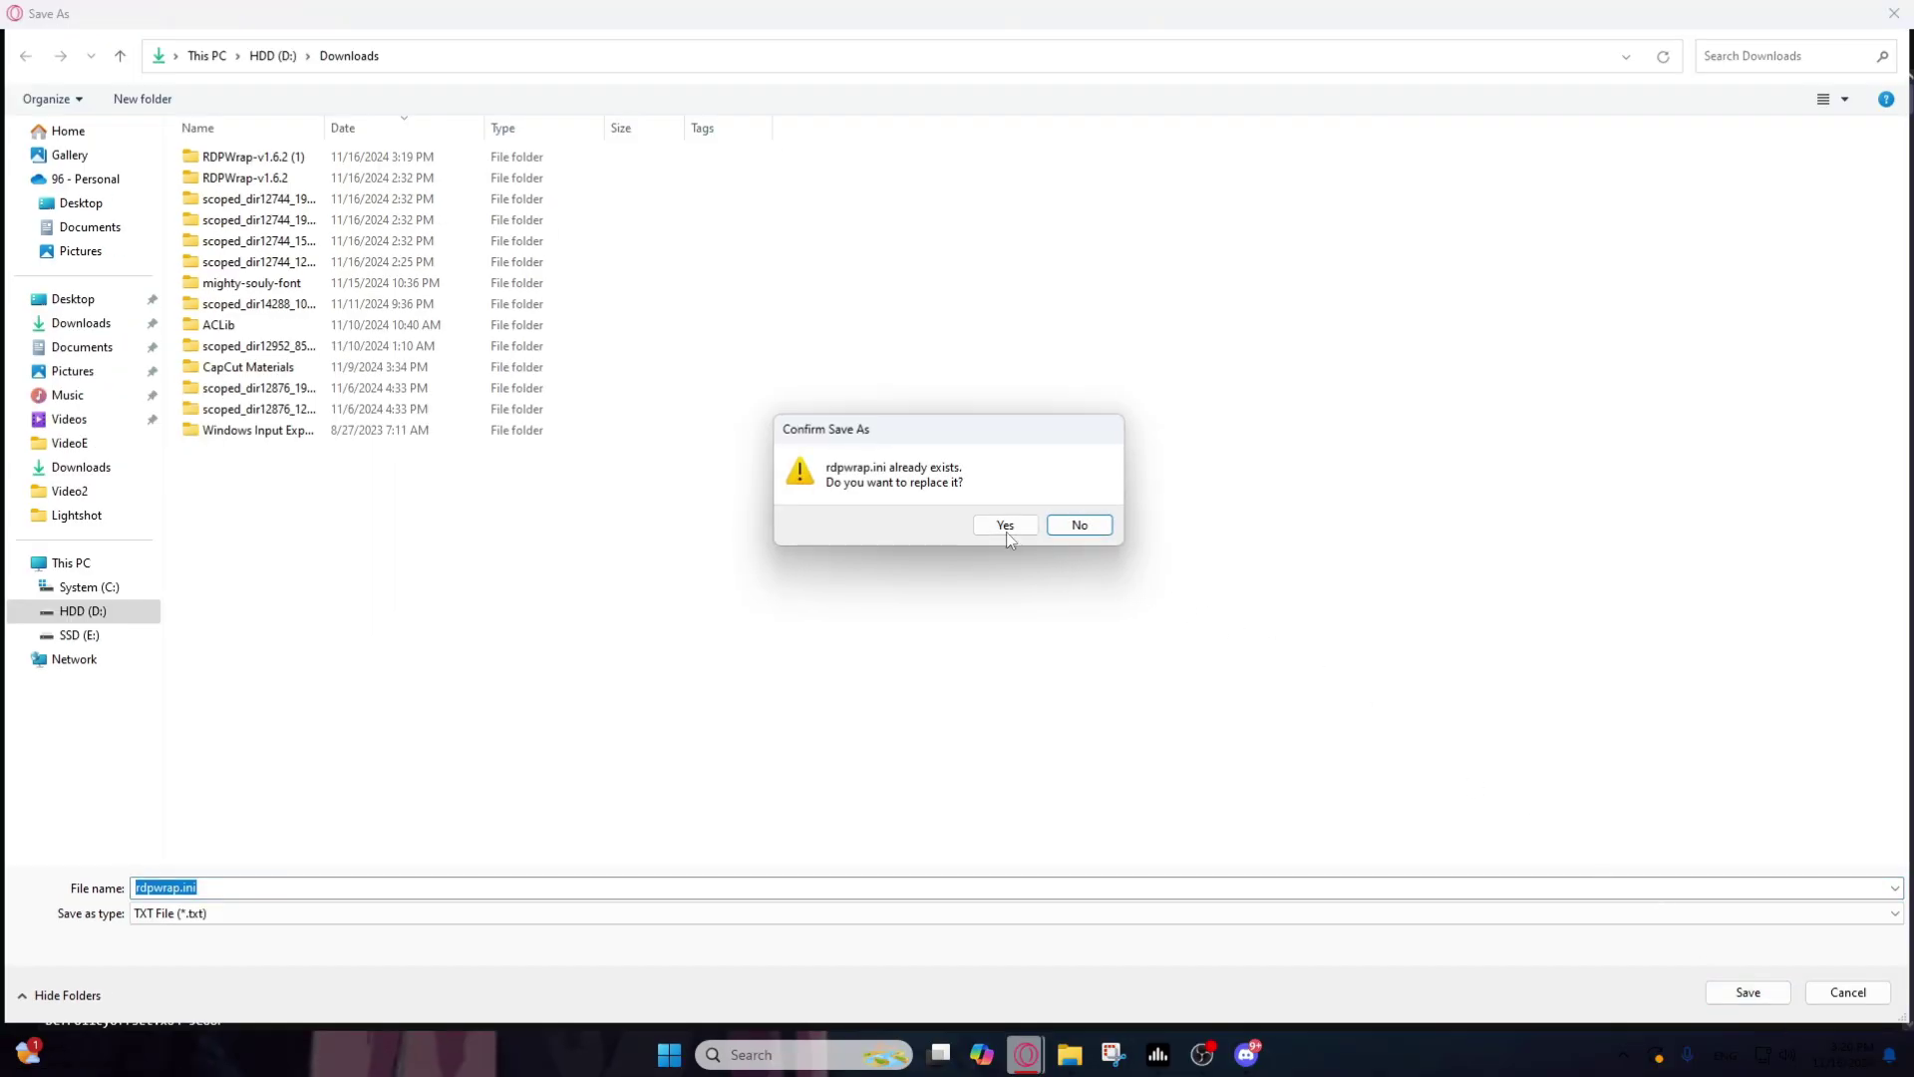
pyautogui.click(1006, 528)
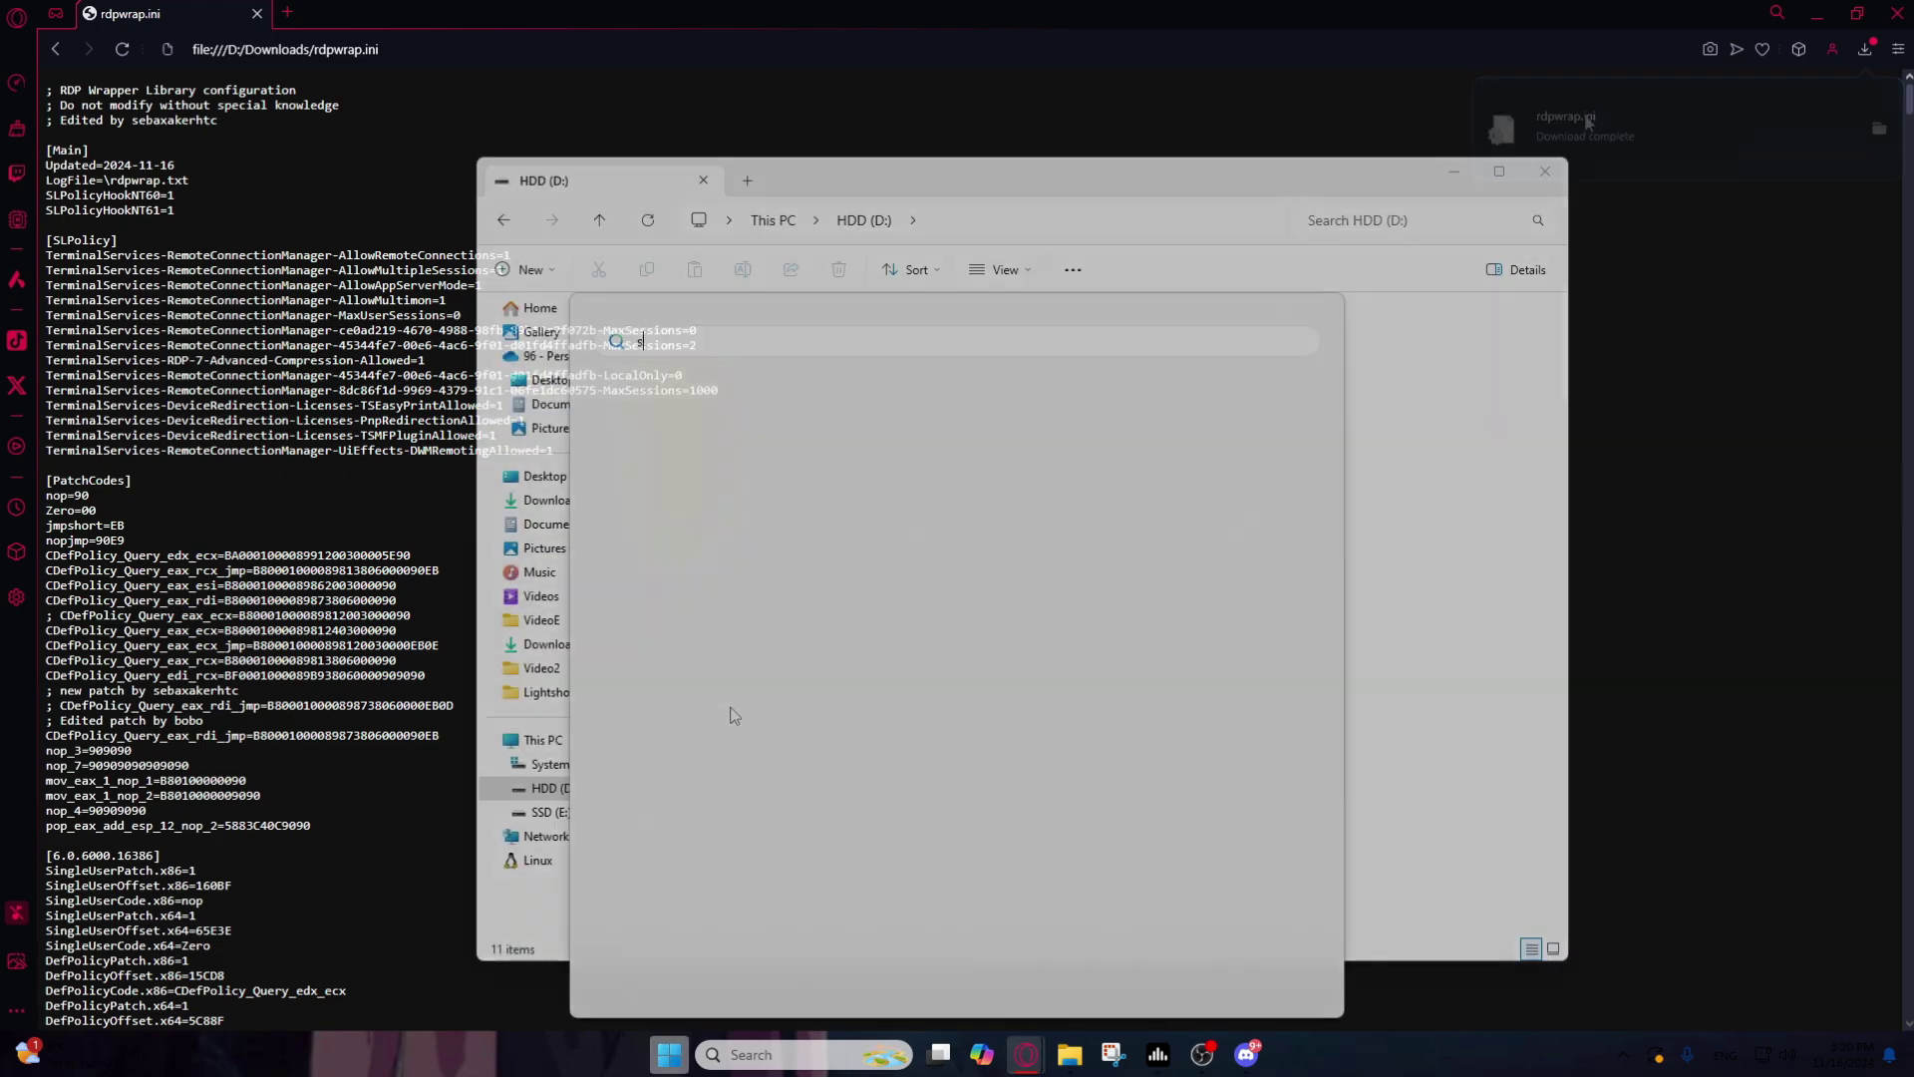
# Step: Open the Services console and scroll down to Remote Desktop Services
pyautogui.press('super')
pyautogui.write('services')
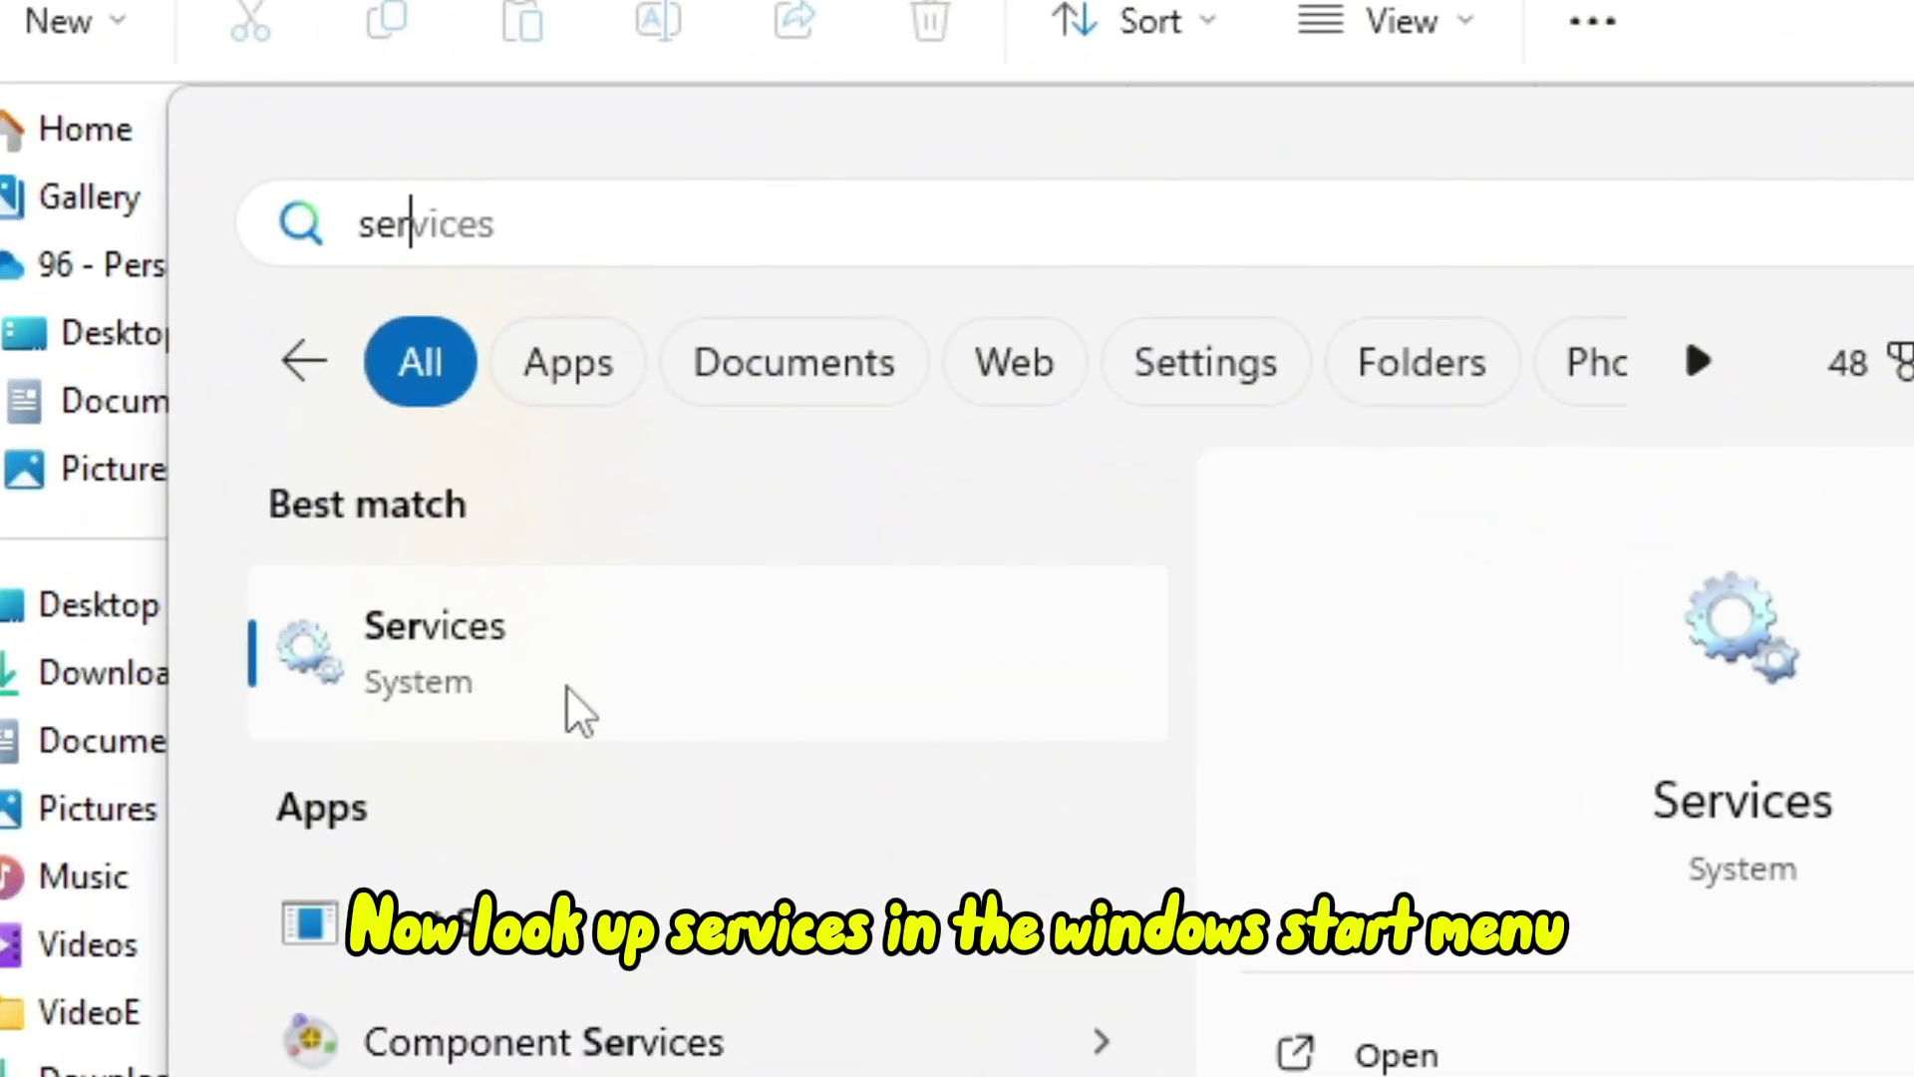
pyautogui.click(560, 687)
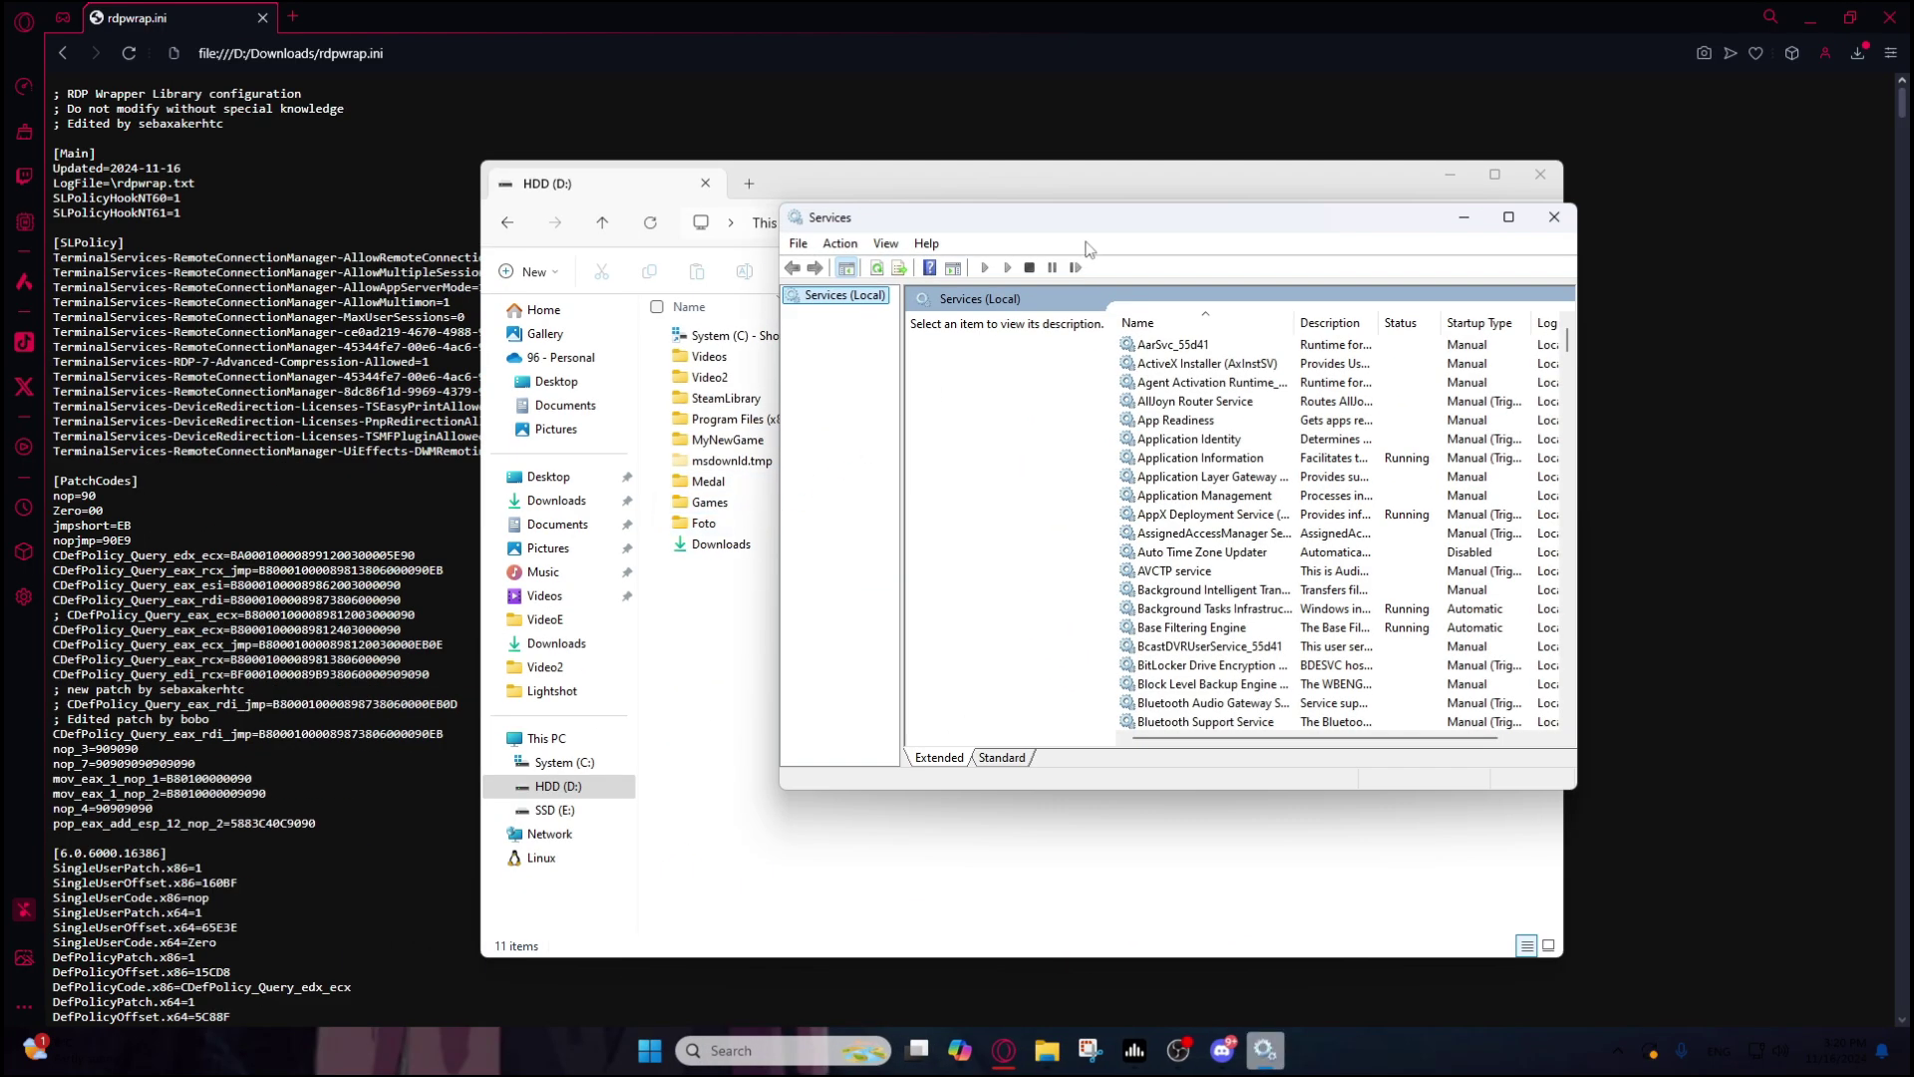
pyautogui.moveTo(1086, 221); pyautogui.dragTo(879, 246)
pyautogui.scroll(-20, 1017, 569)
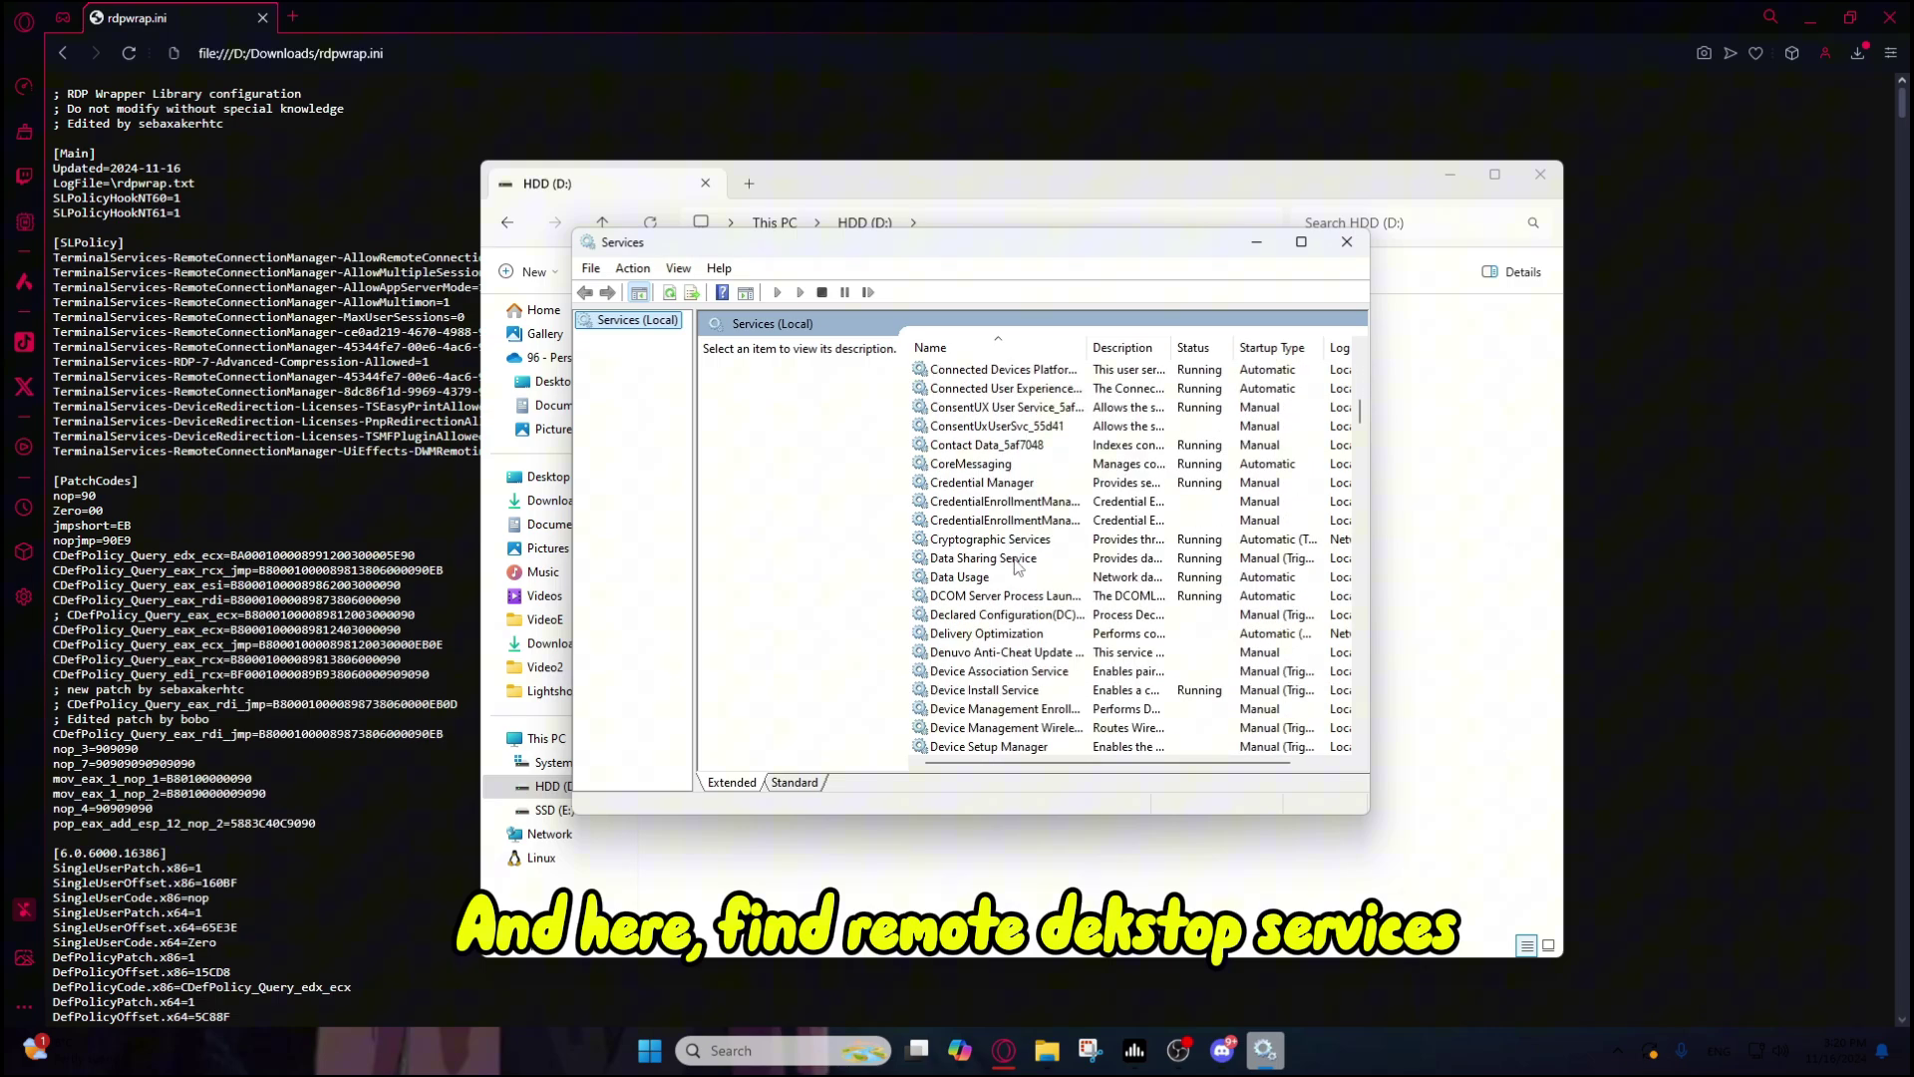
pyautogui.scroll(-10, 1016, 567)
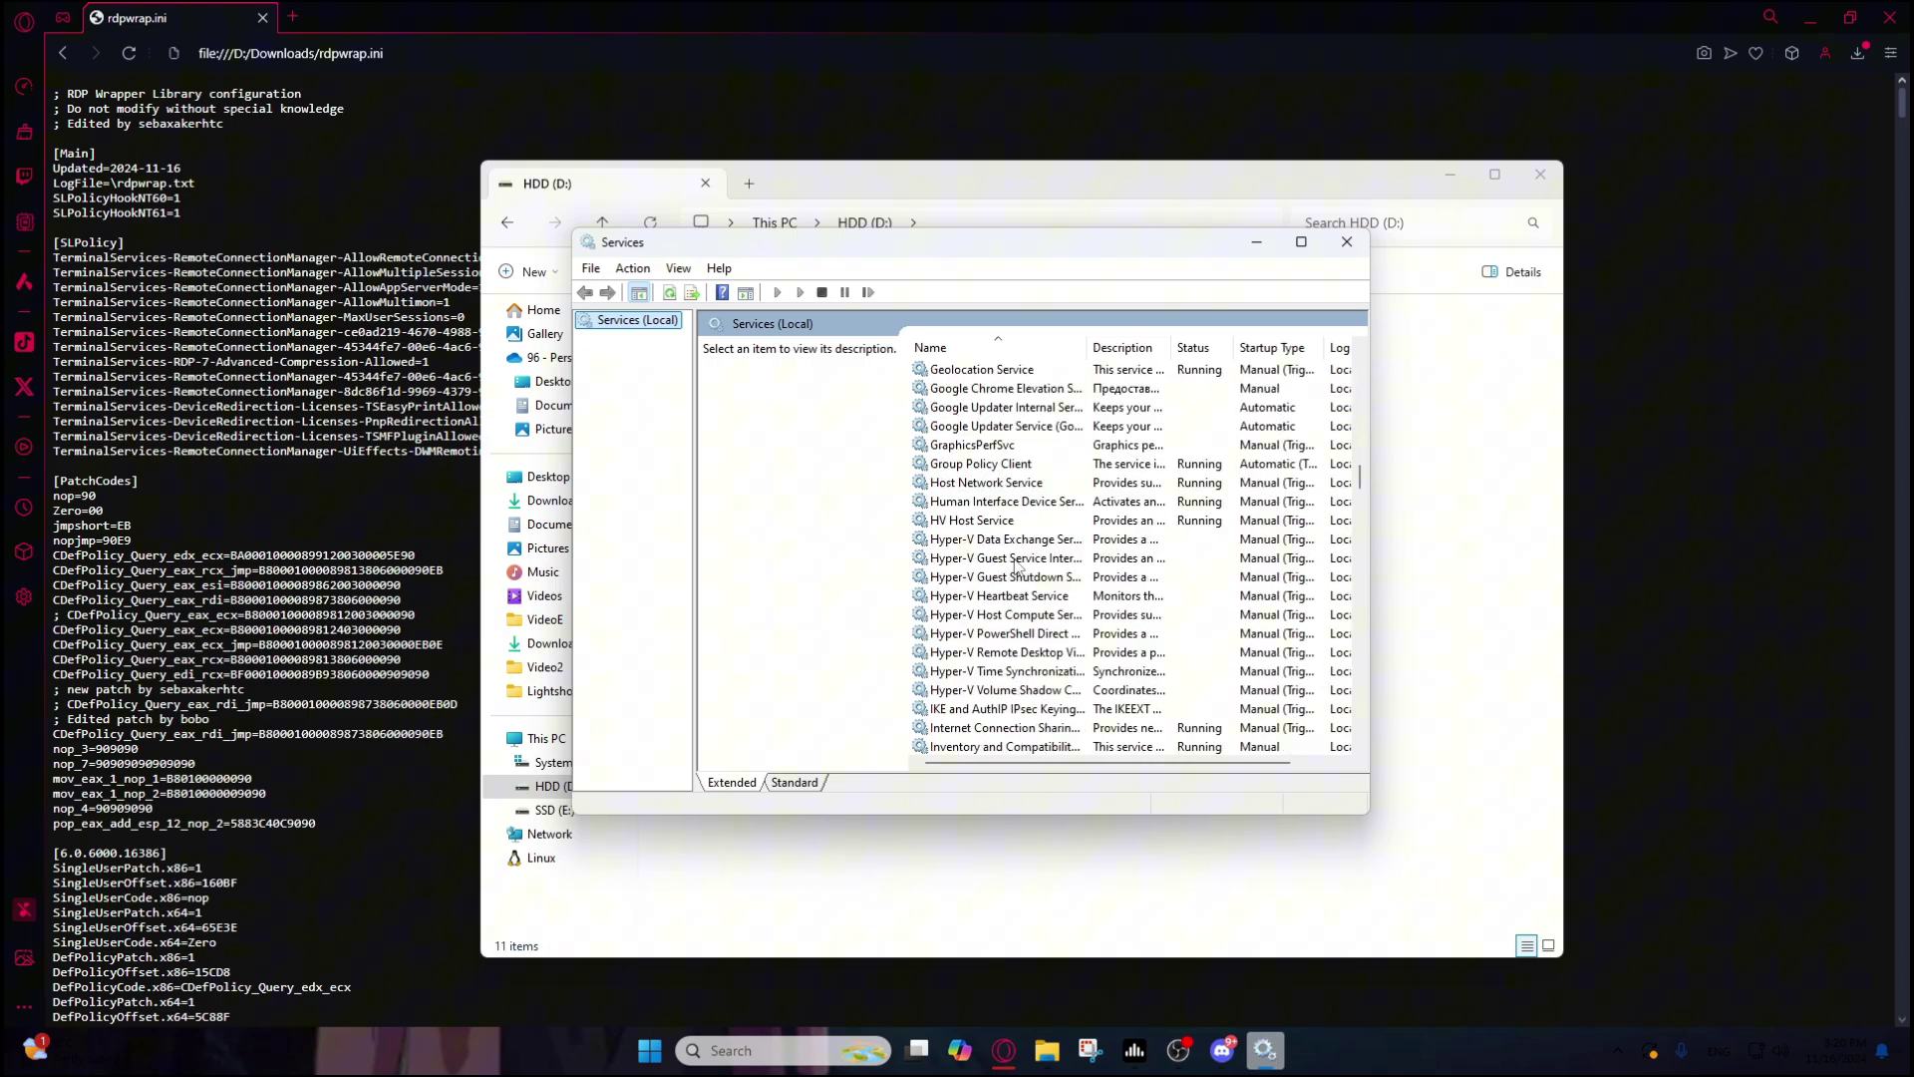
pyautogui.scroll(-12, 1052, 550)
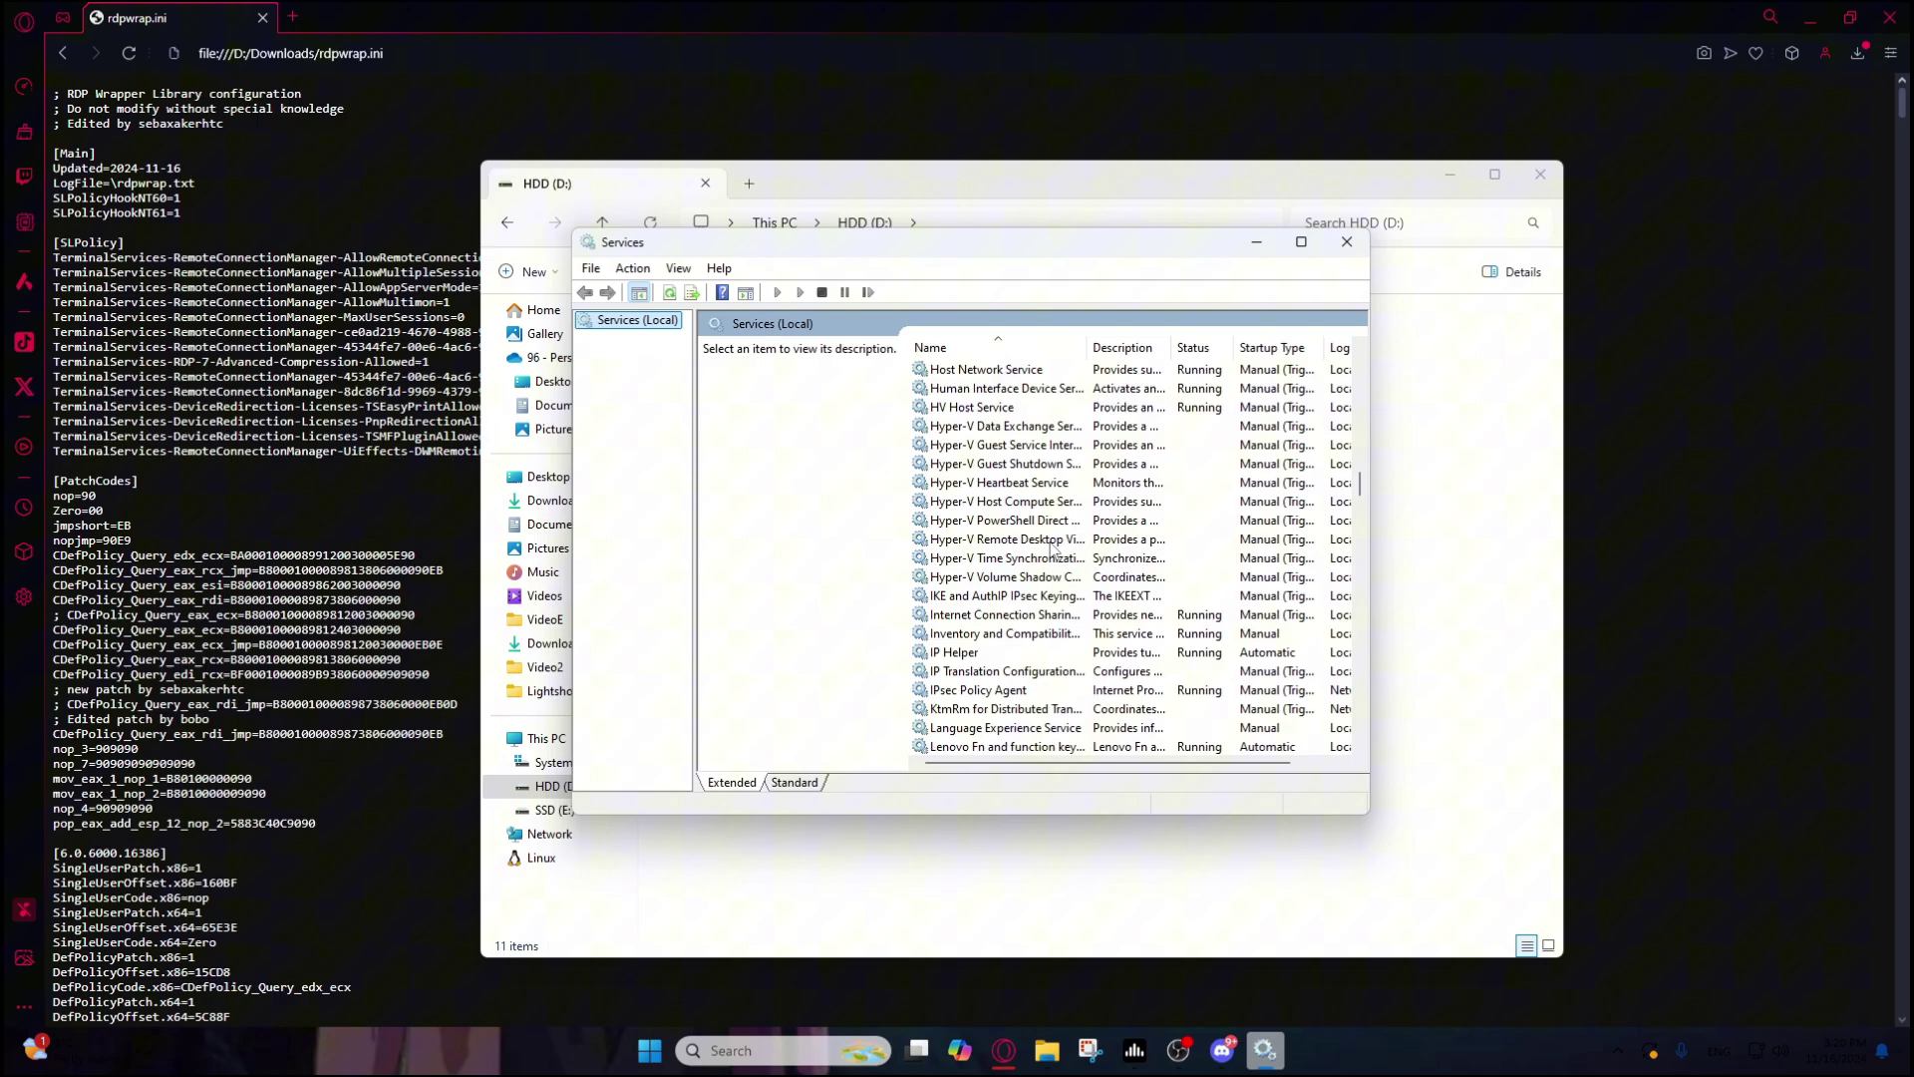
pyautogui.scroll(-7, 1052, 553)
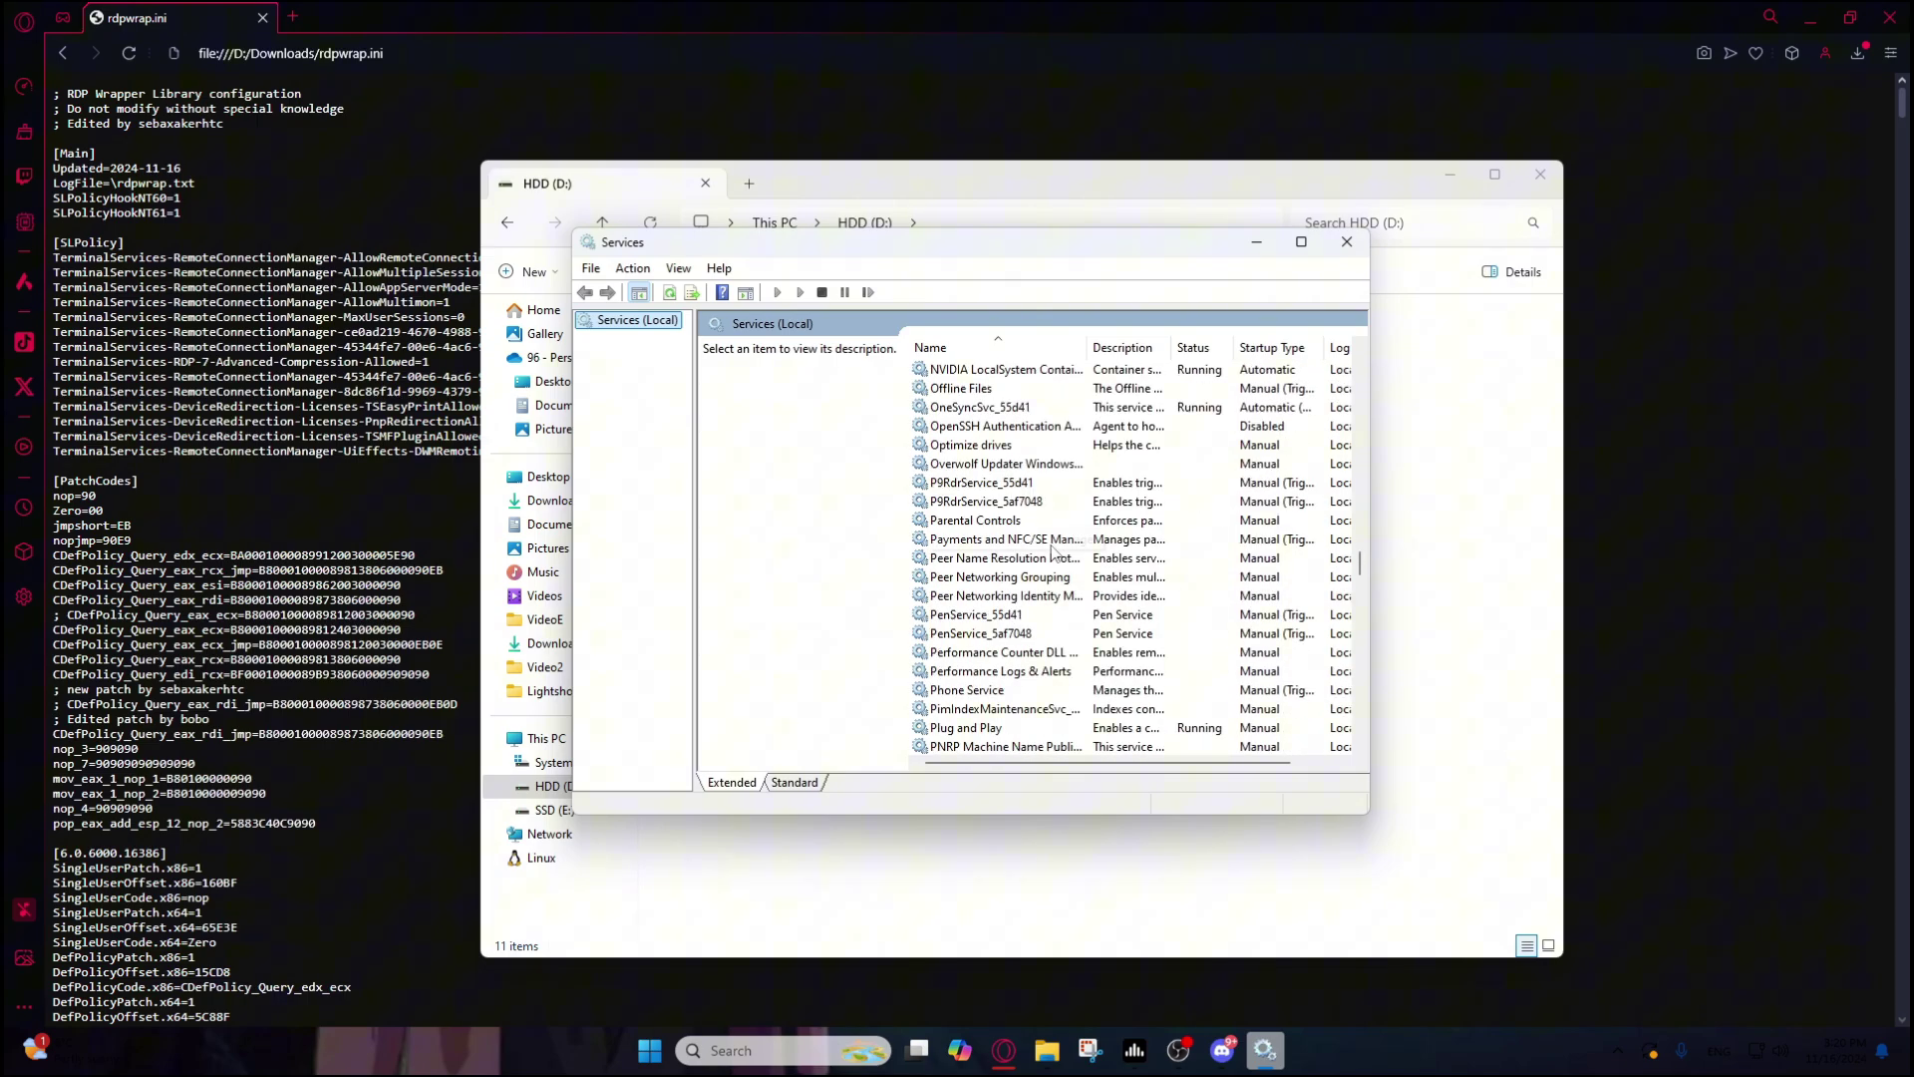
pyautogui.scroll(-5, 1040, 595)
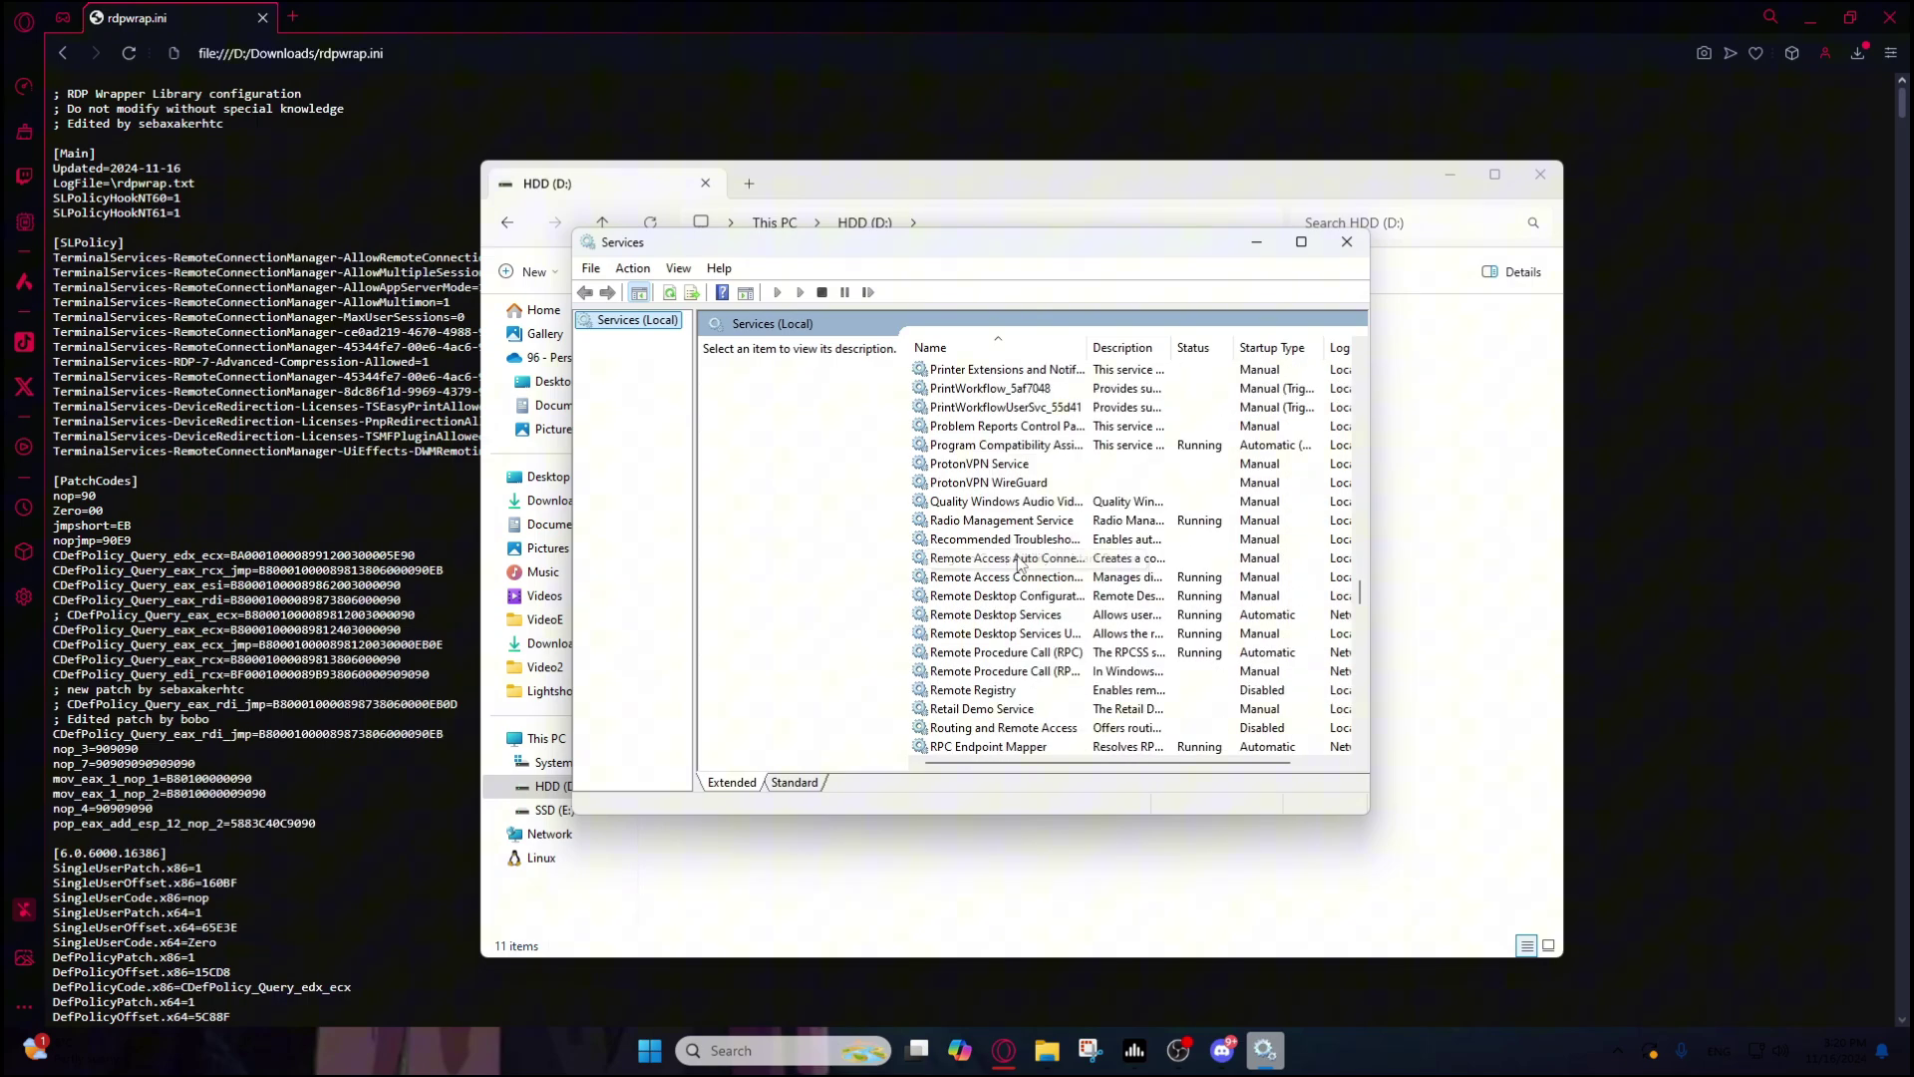
pyautogui.scroll(-1, 1074, 571)
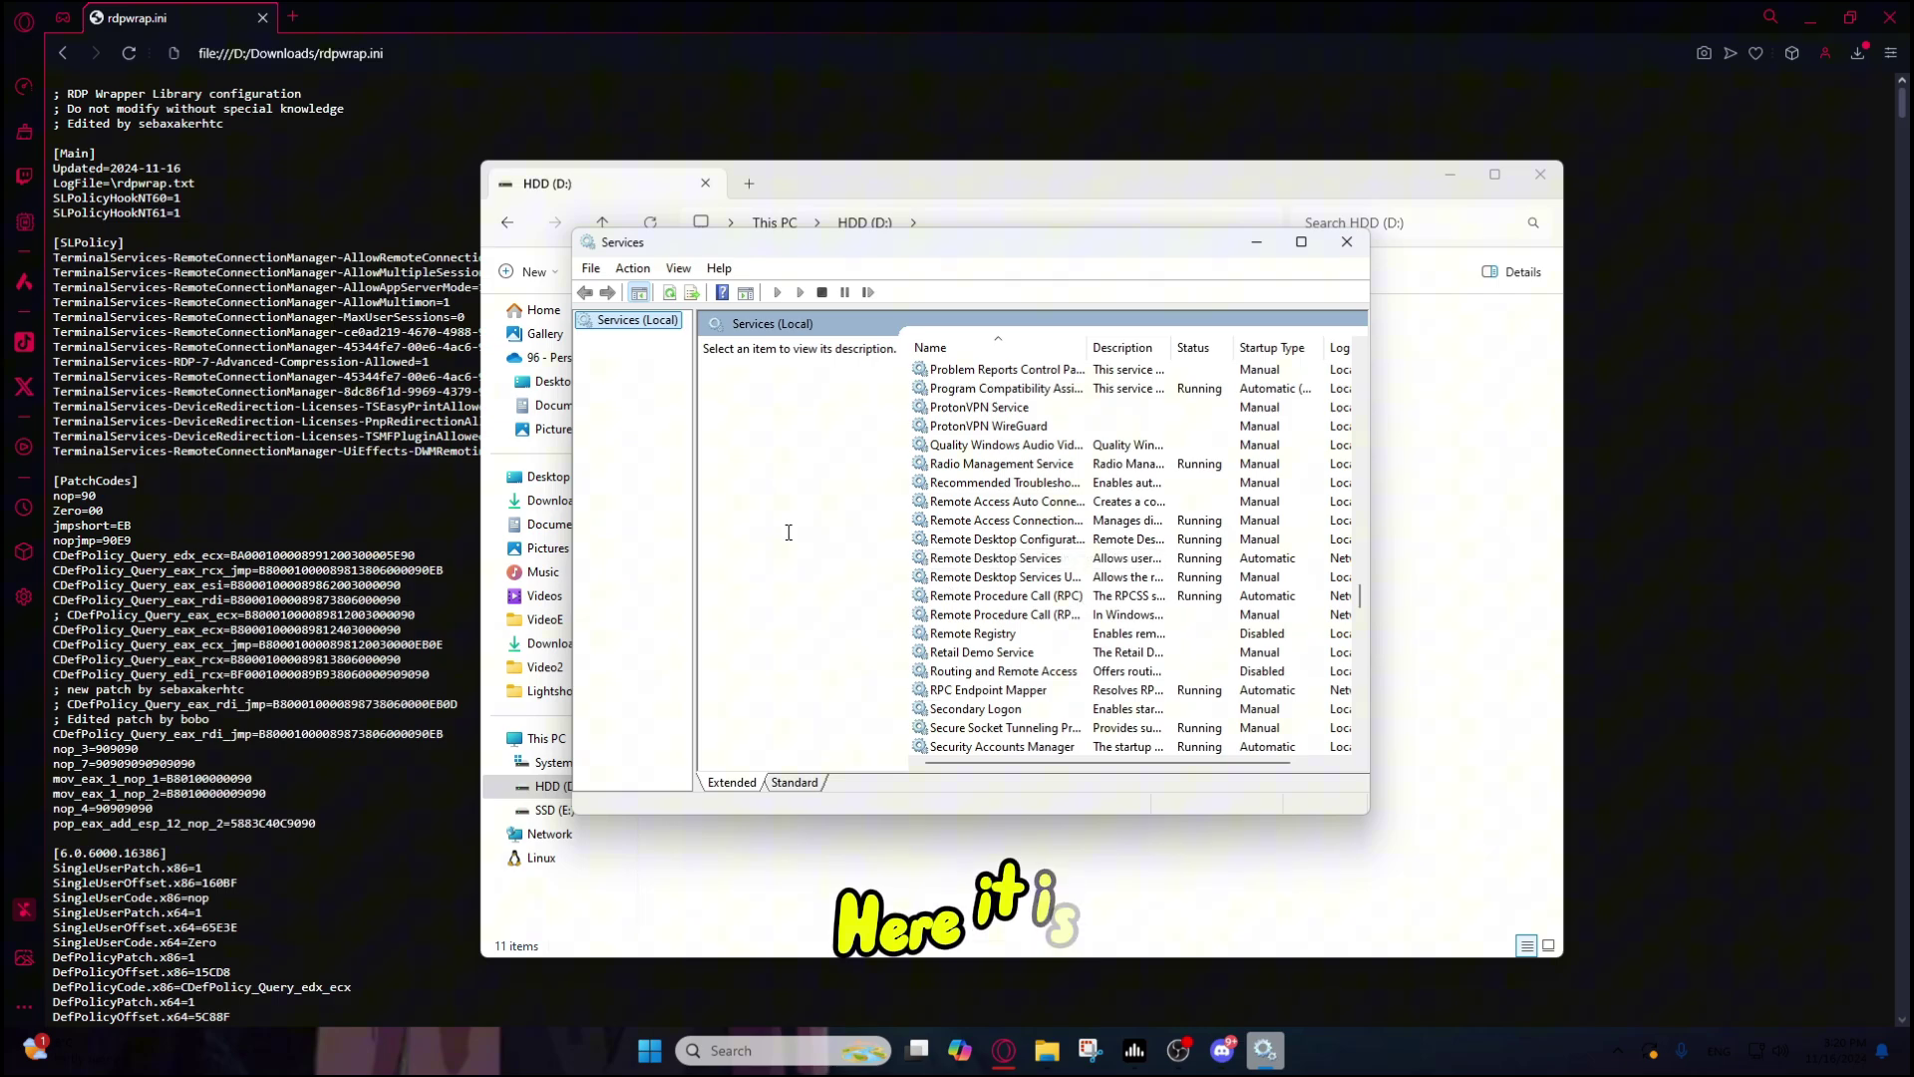
# Step: Stop Remote Desktop Services along with its dependent UserMode Port Redirector service
pyautogui.click(1032, 564)
pyautogui.rightClick(1040, 559)
pyautogui.click(1074, 594)
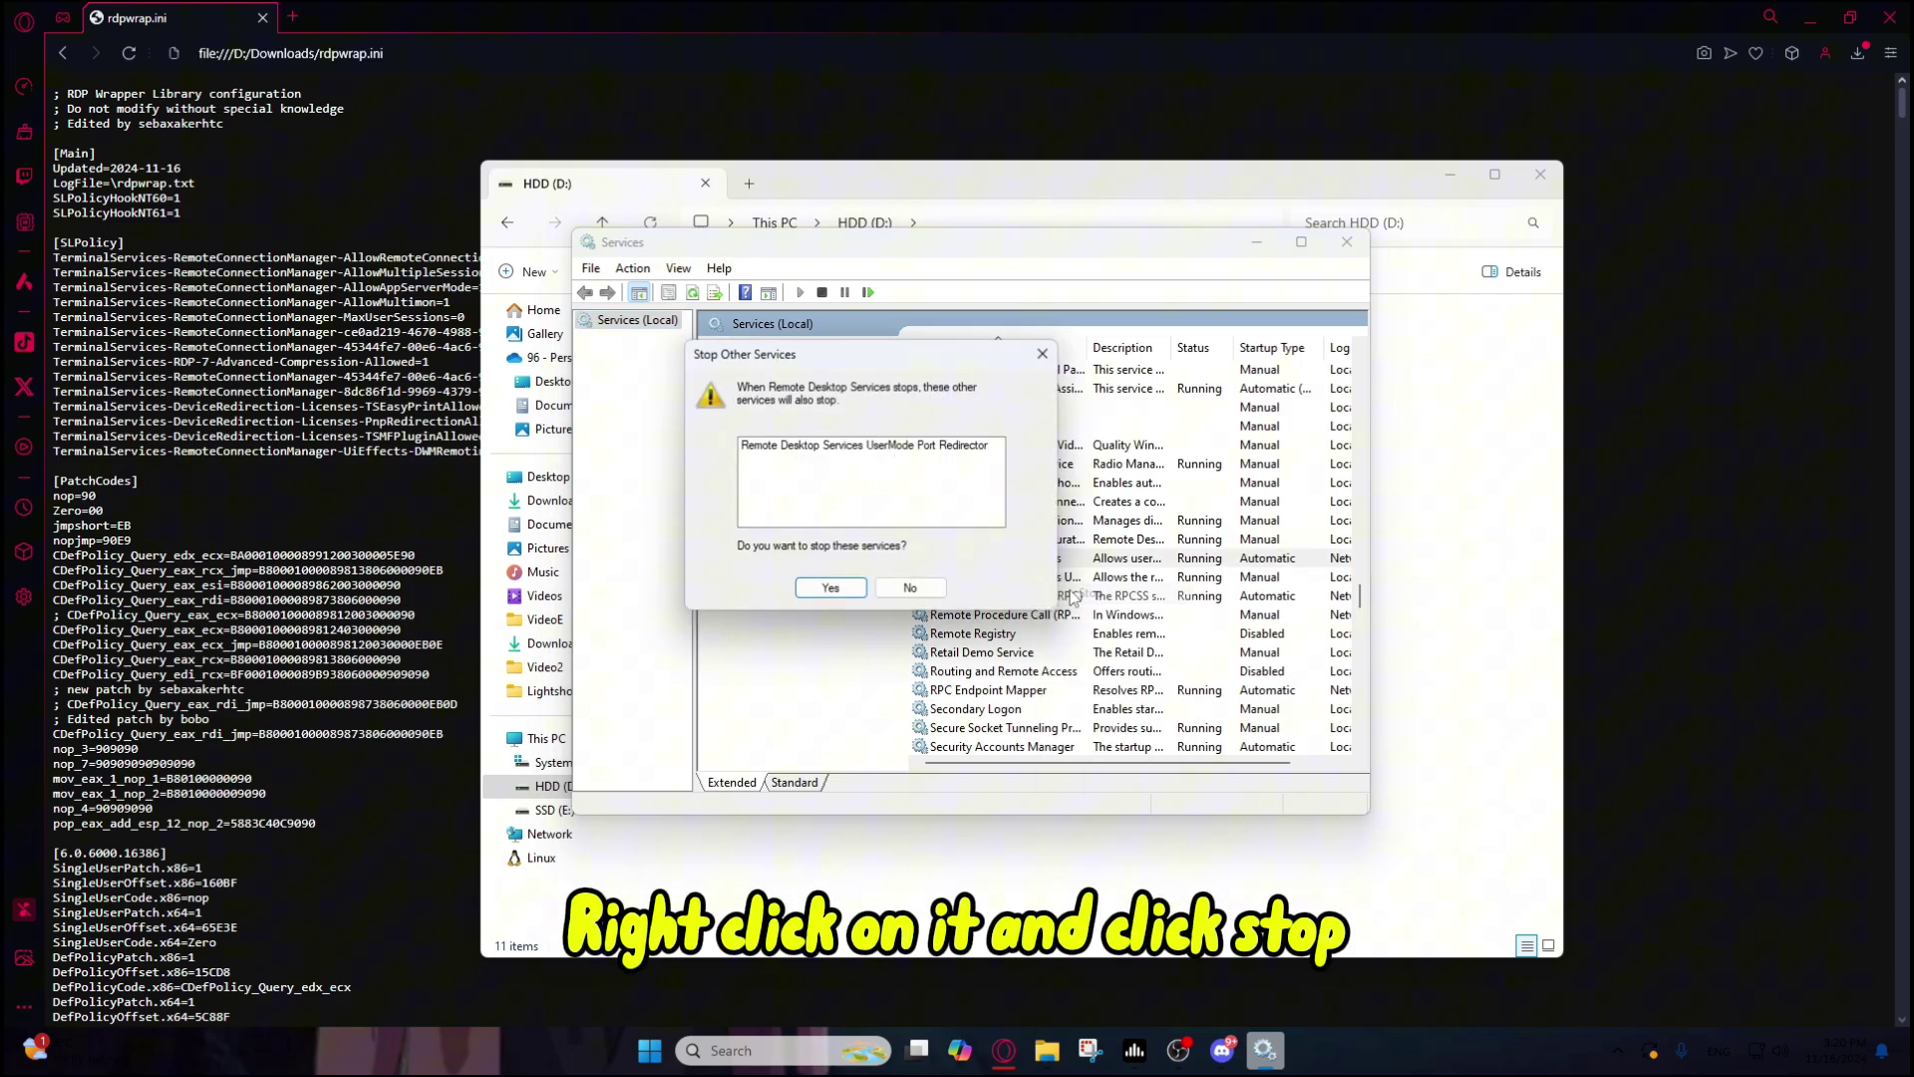
pyautogui.click(830, 587)
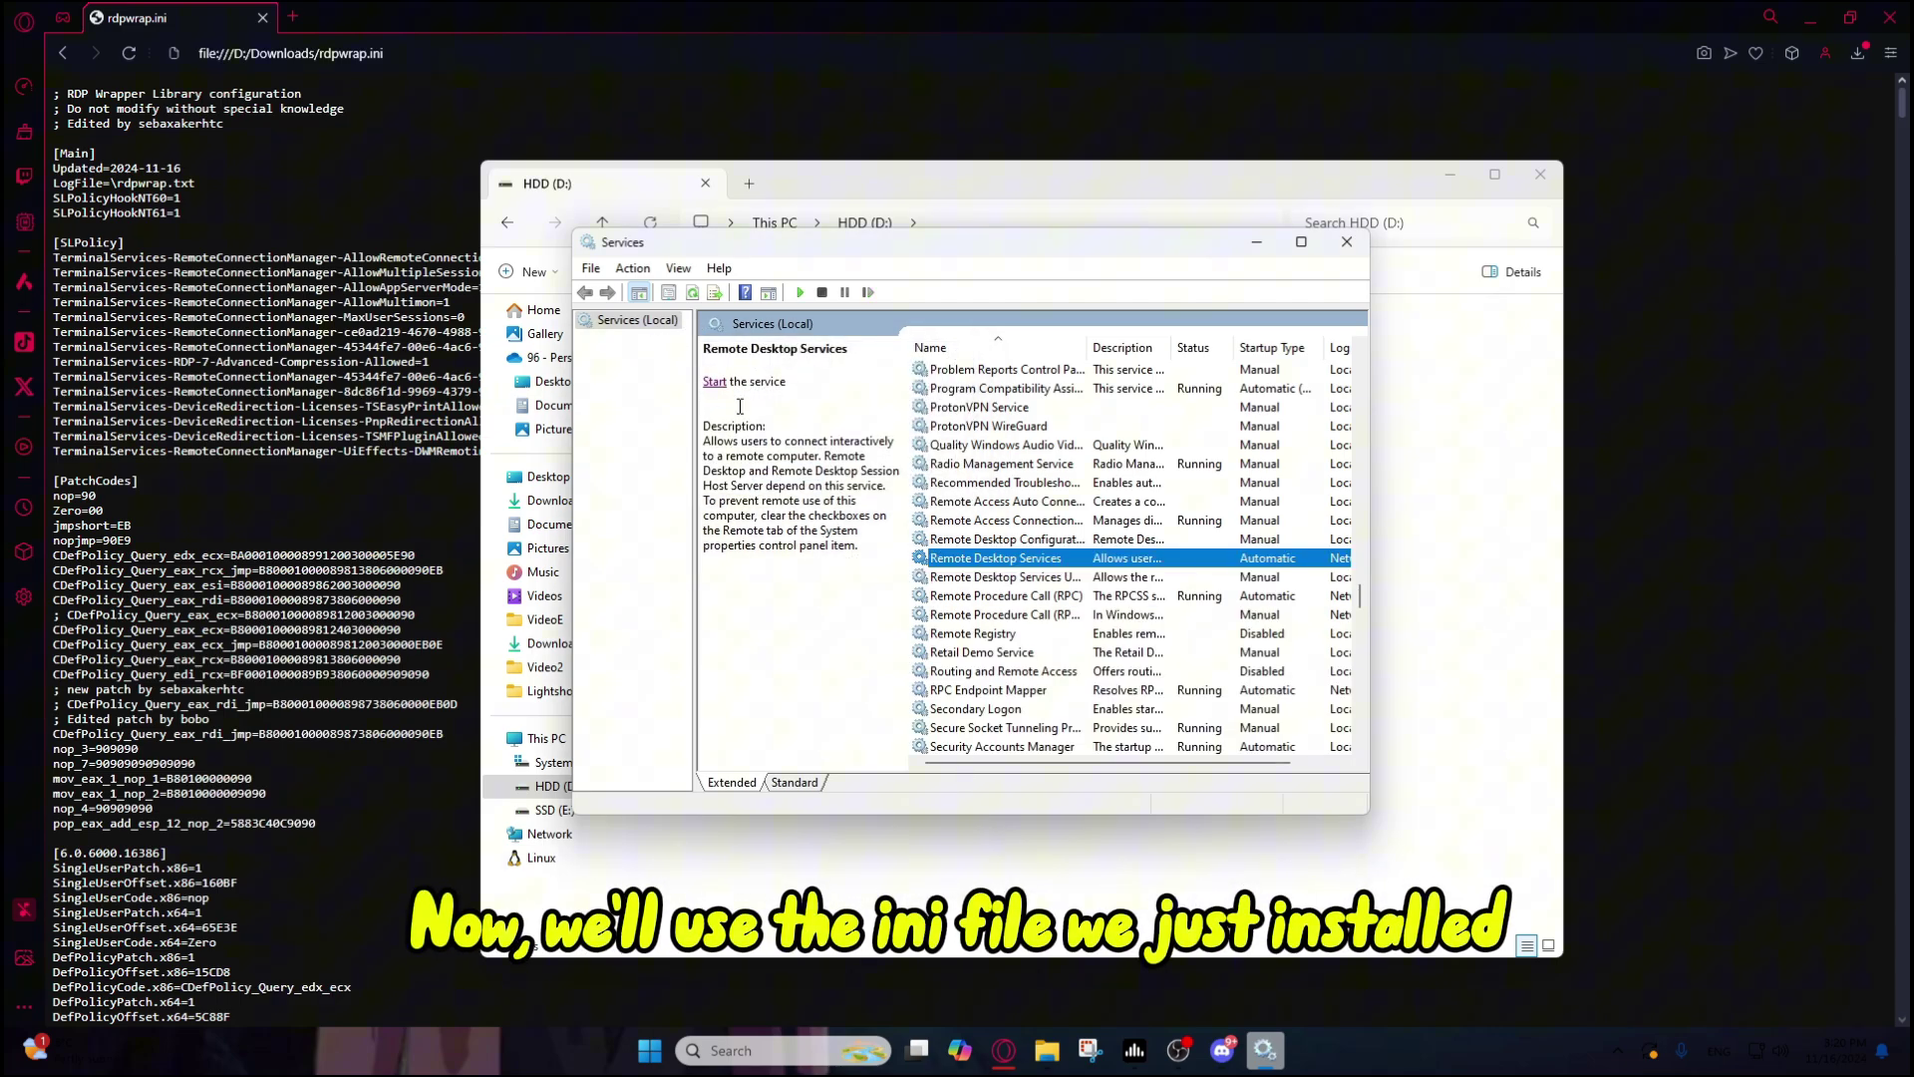
# Step: Delete the old rdpwrap.ini from C:\Program Files\RDP Wrapper with administrator permission
pyautogui.click(554, 762)
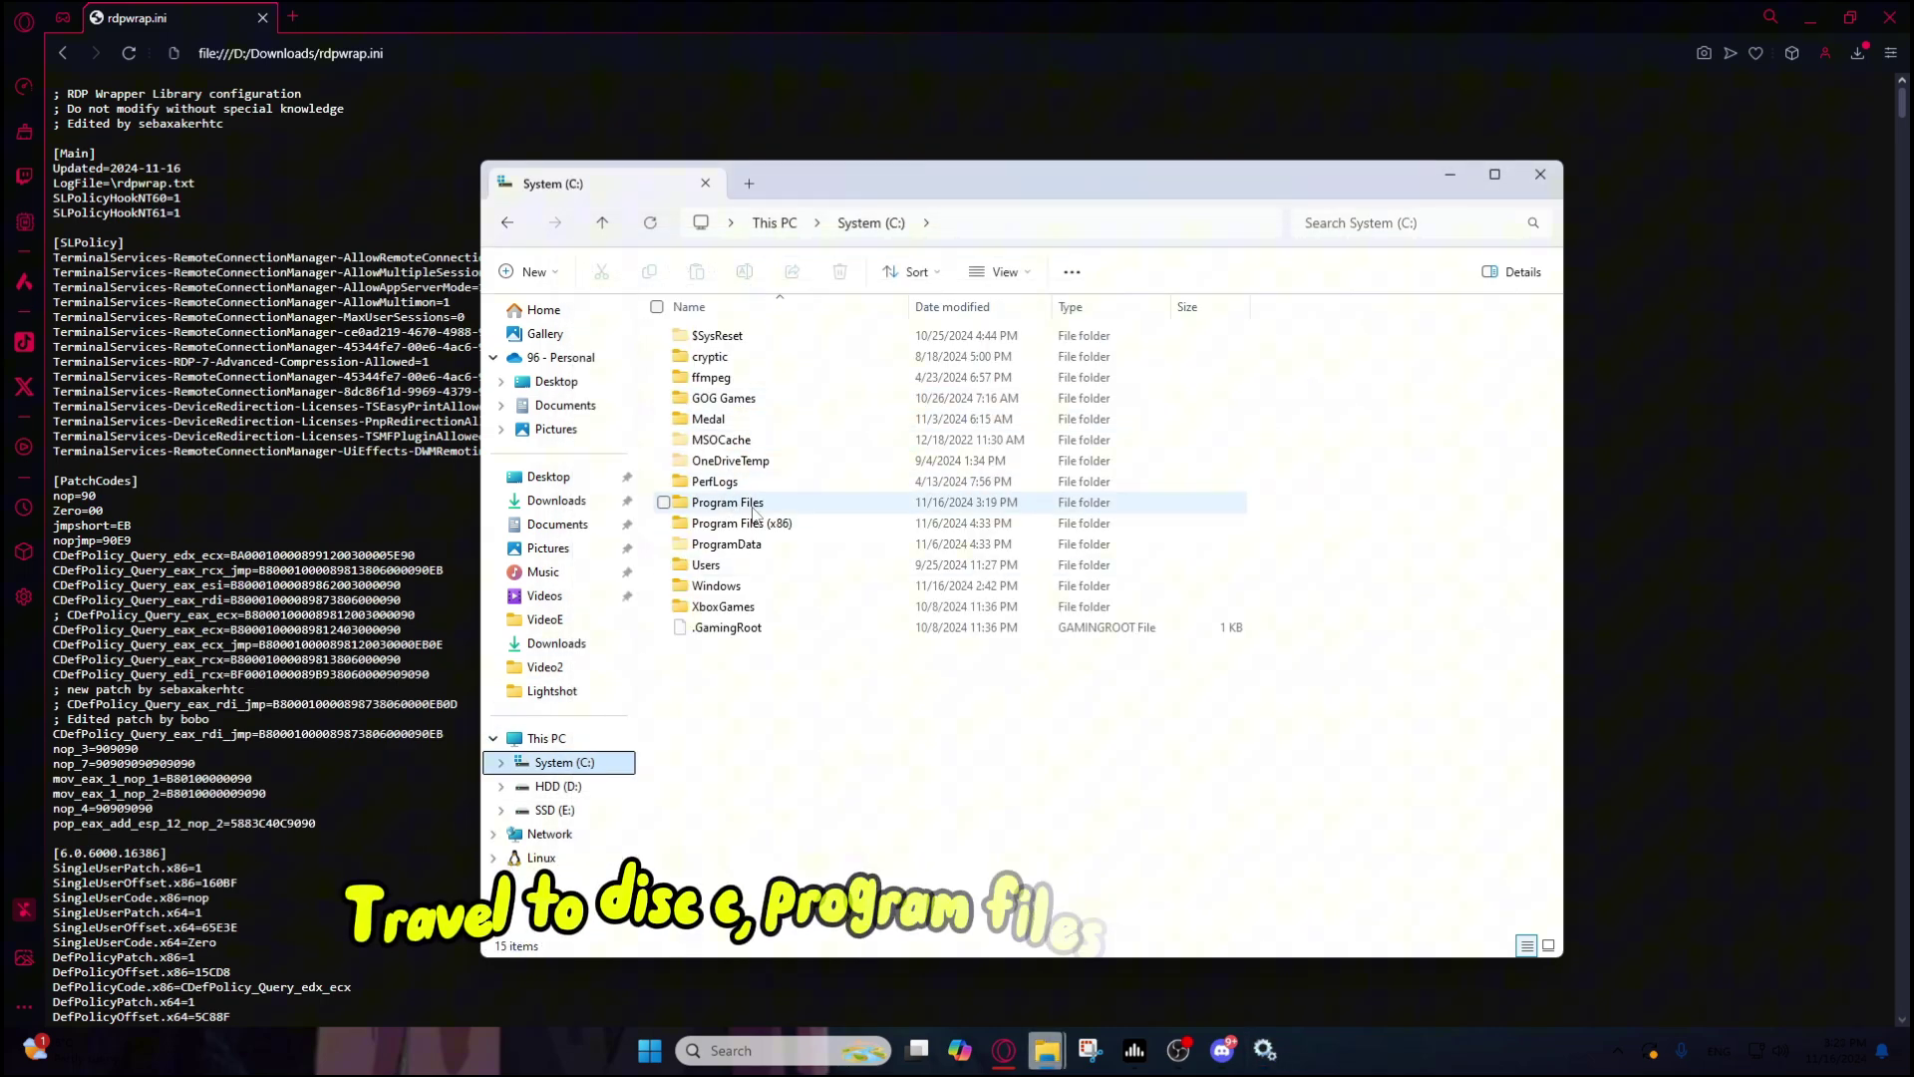
pyautogui.doubleClick(748, 503)
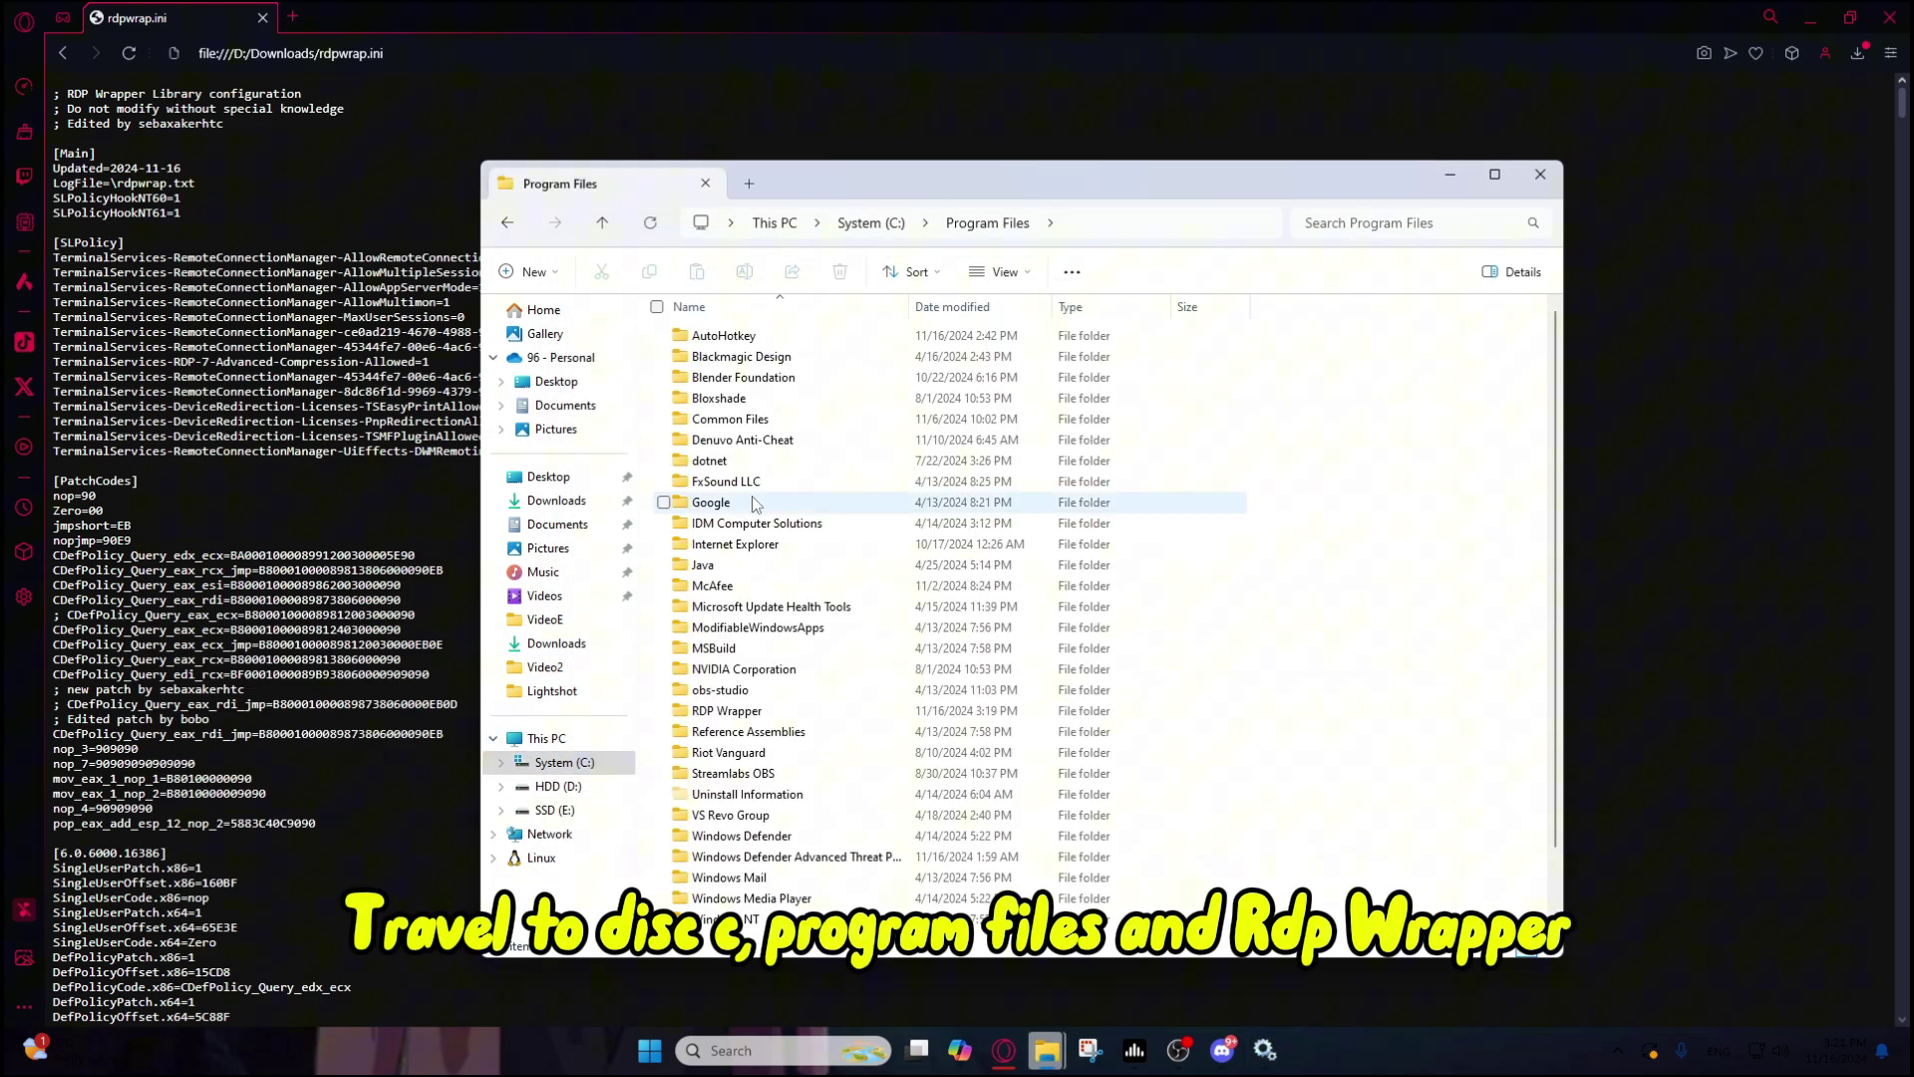
pyautogui.scroll(-2, 767, 638)
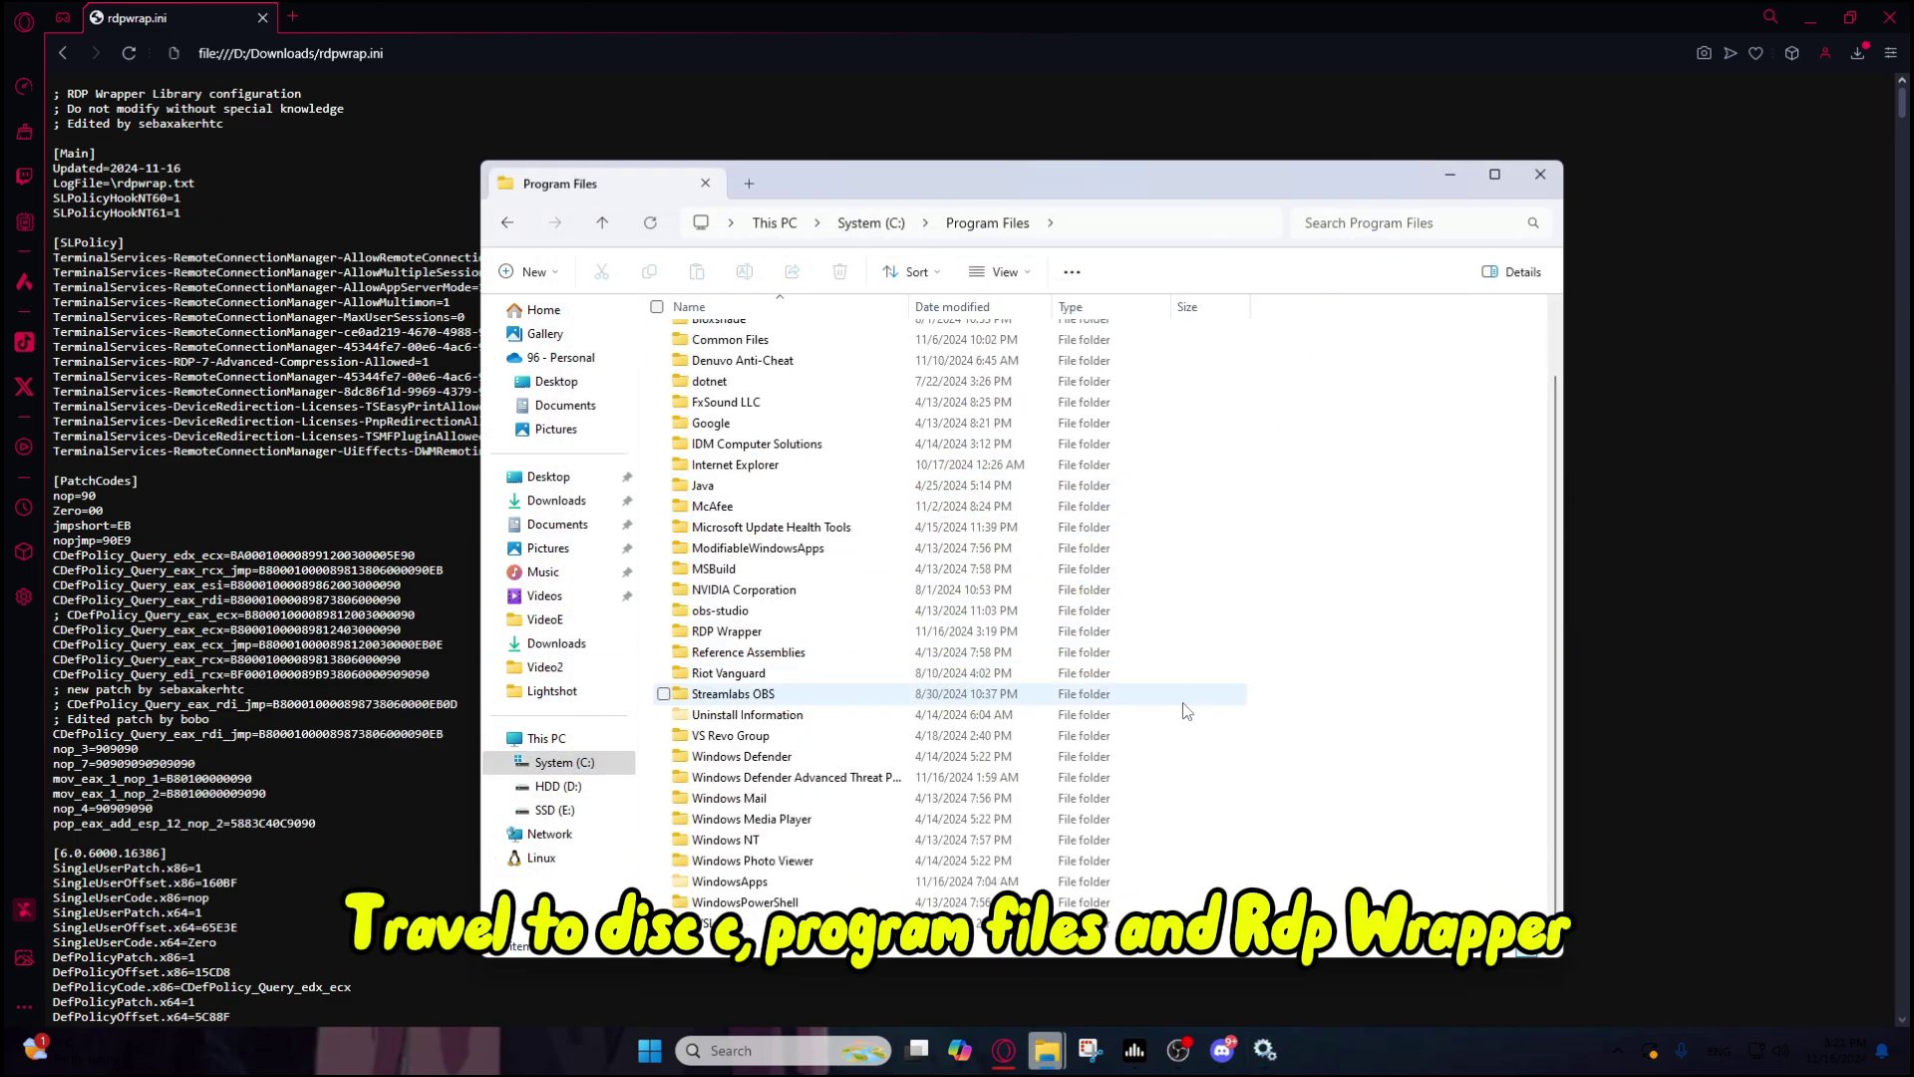
pyautogui.doubleClick(697, 632)
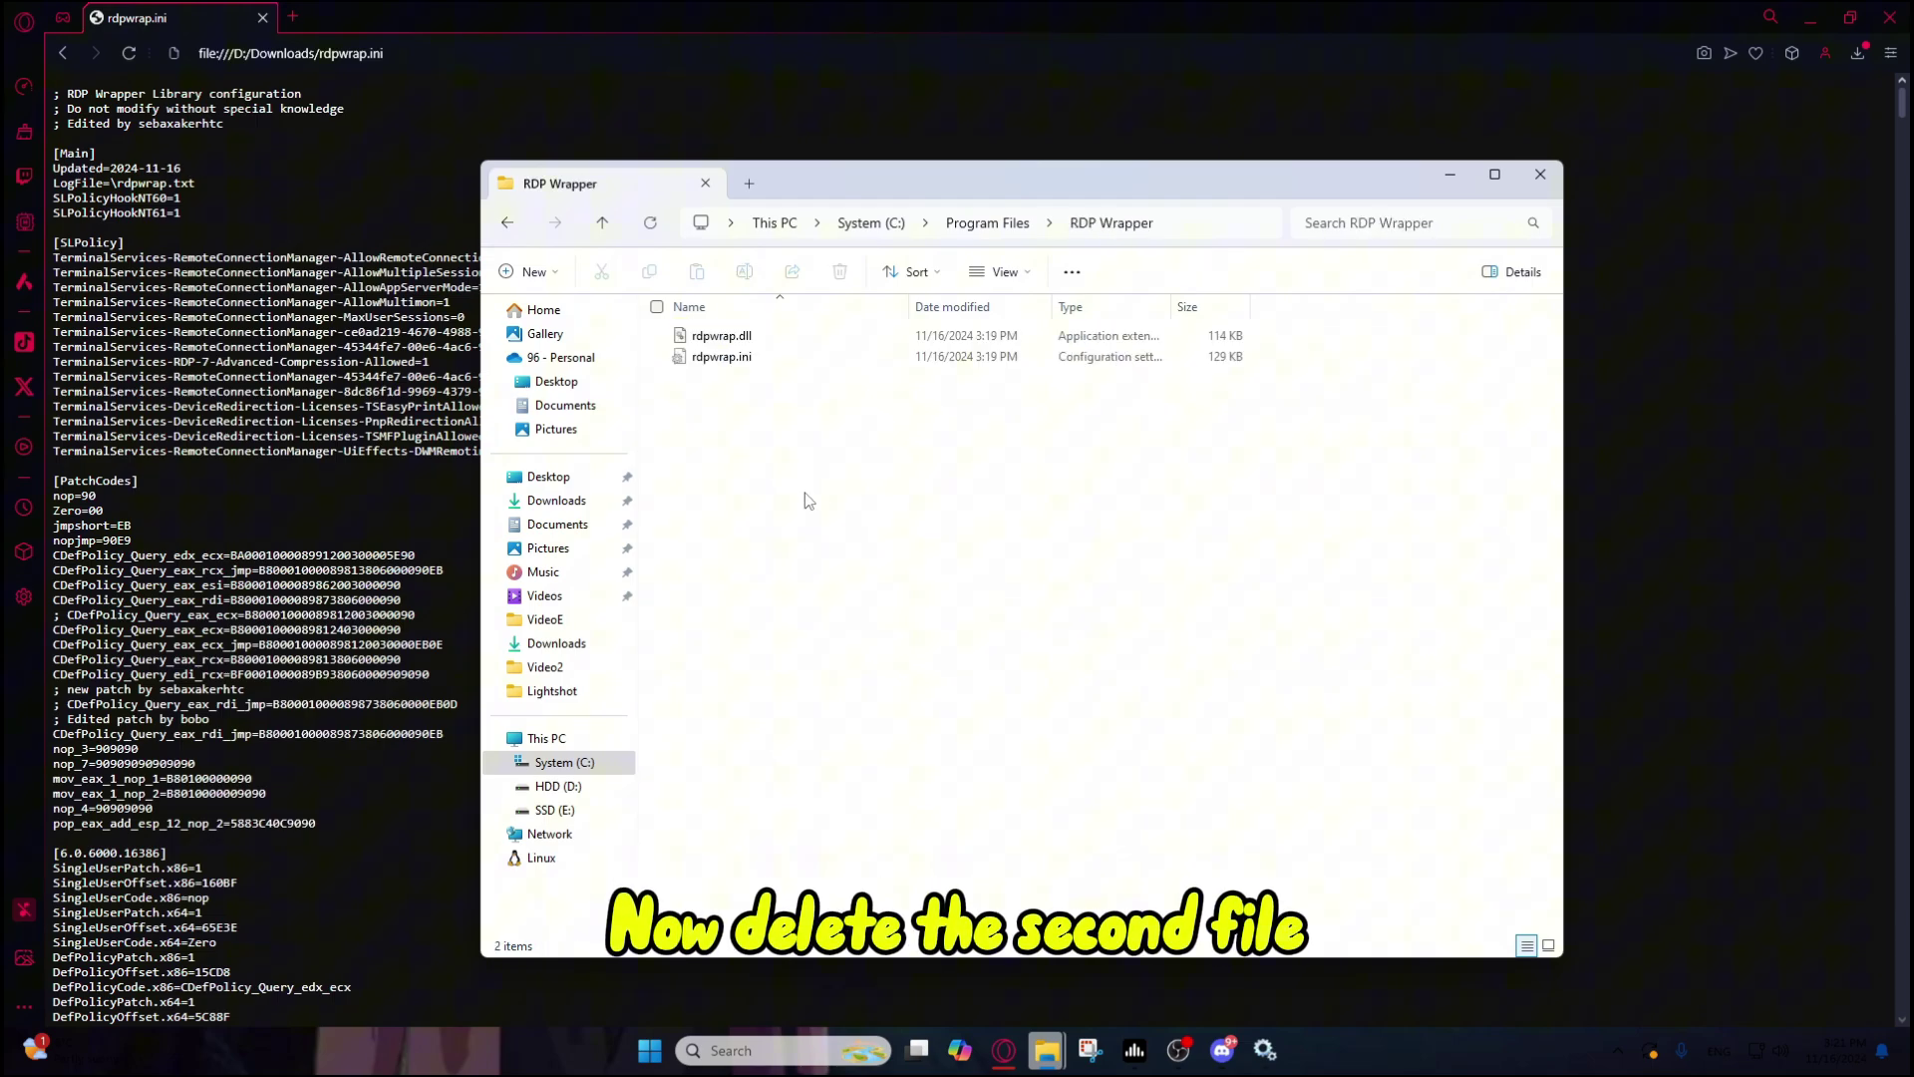
pyautogui.click(752, 355)
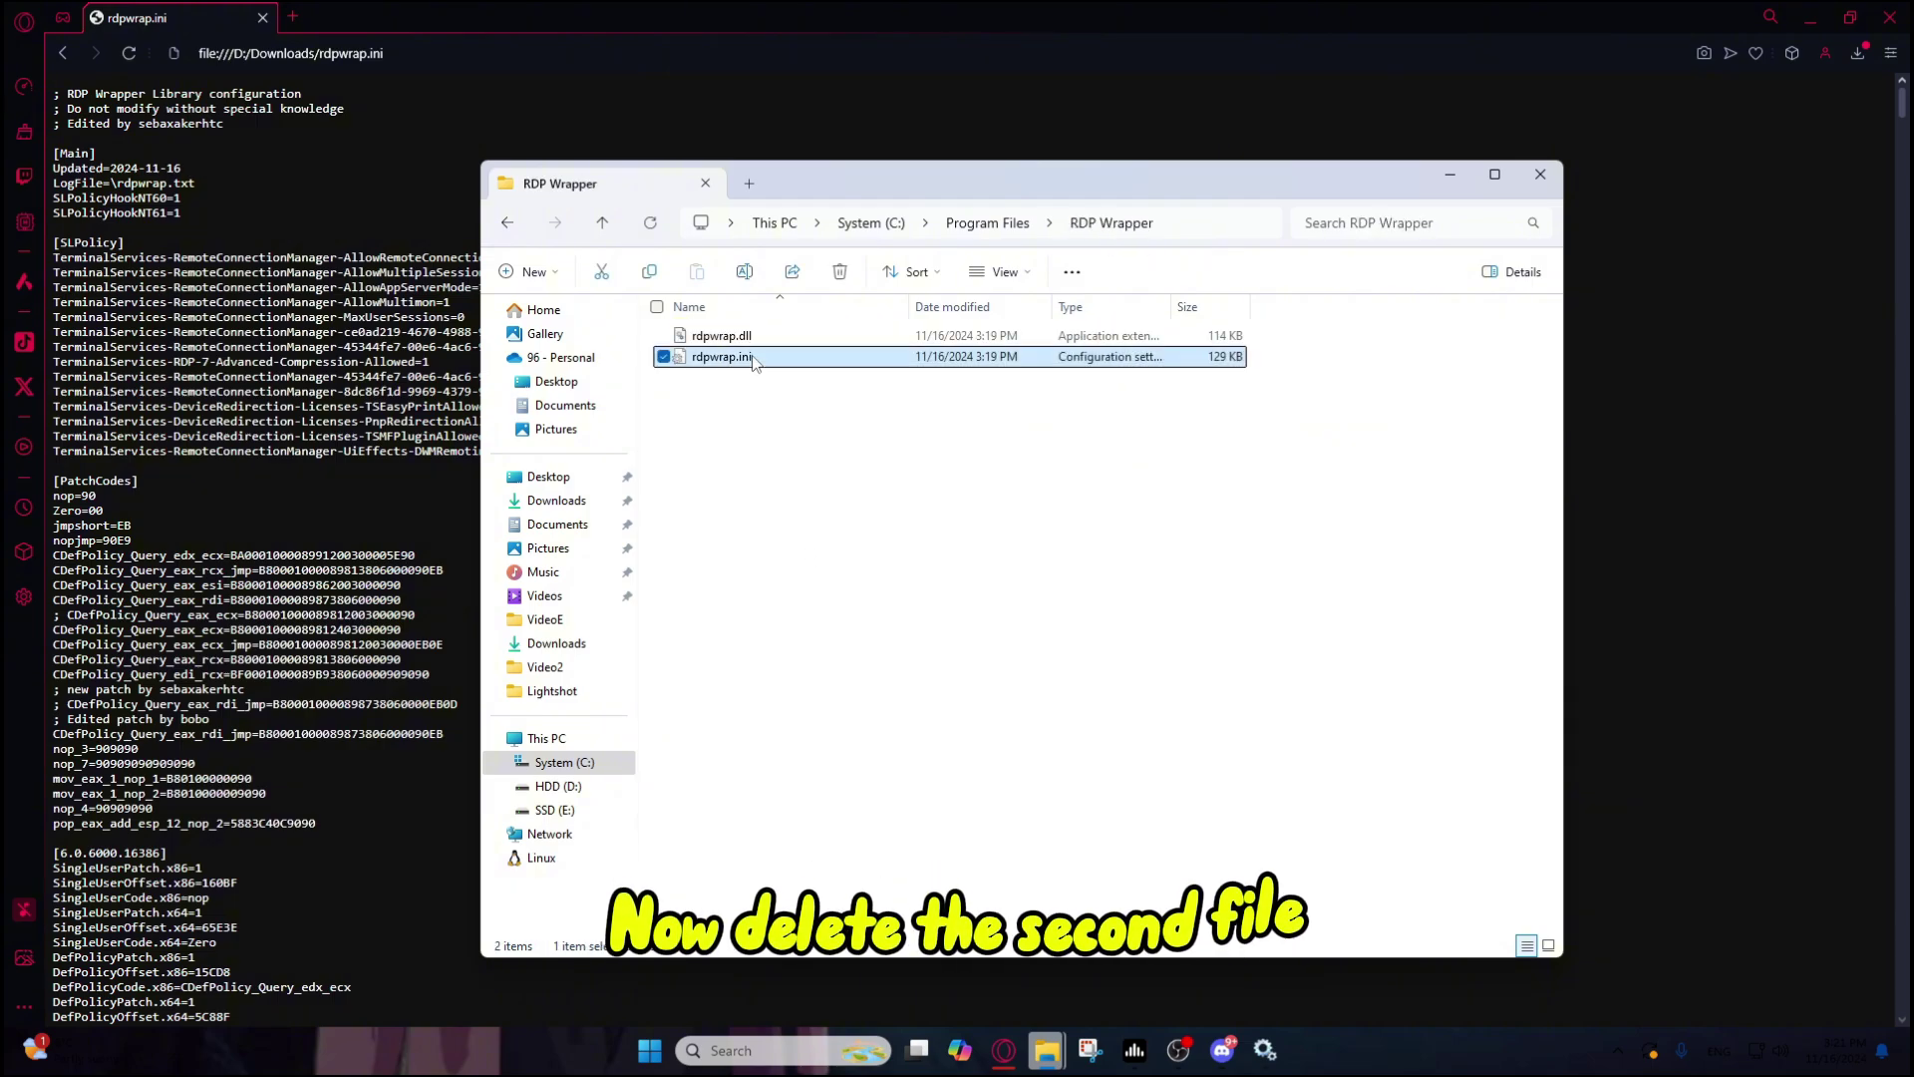
pyautogui.click(837, 277)
pyautogui.click(895, 392)
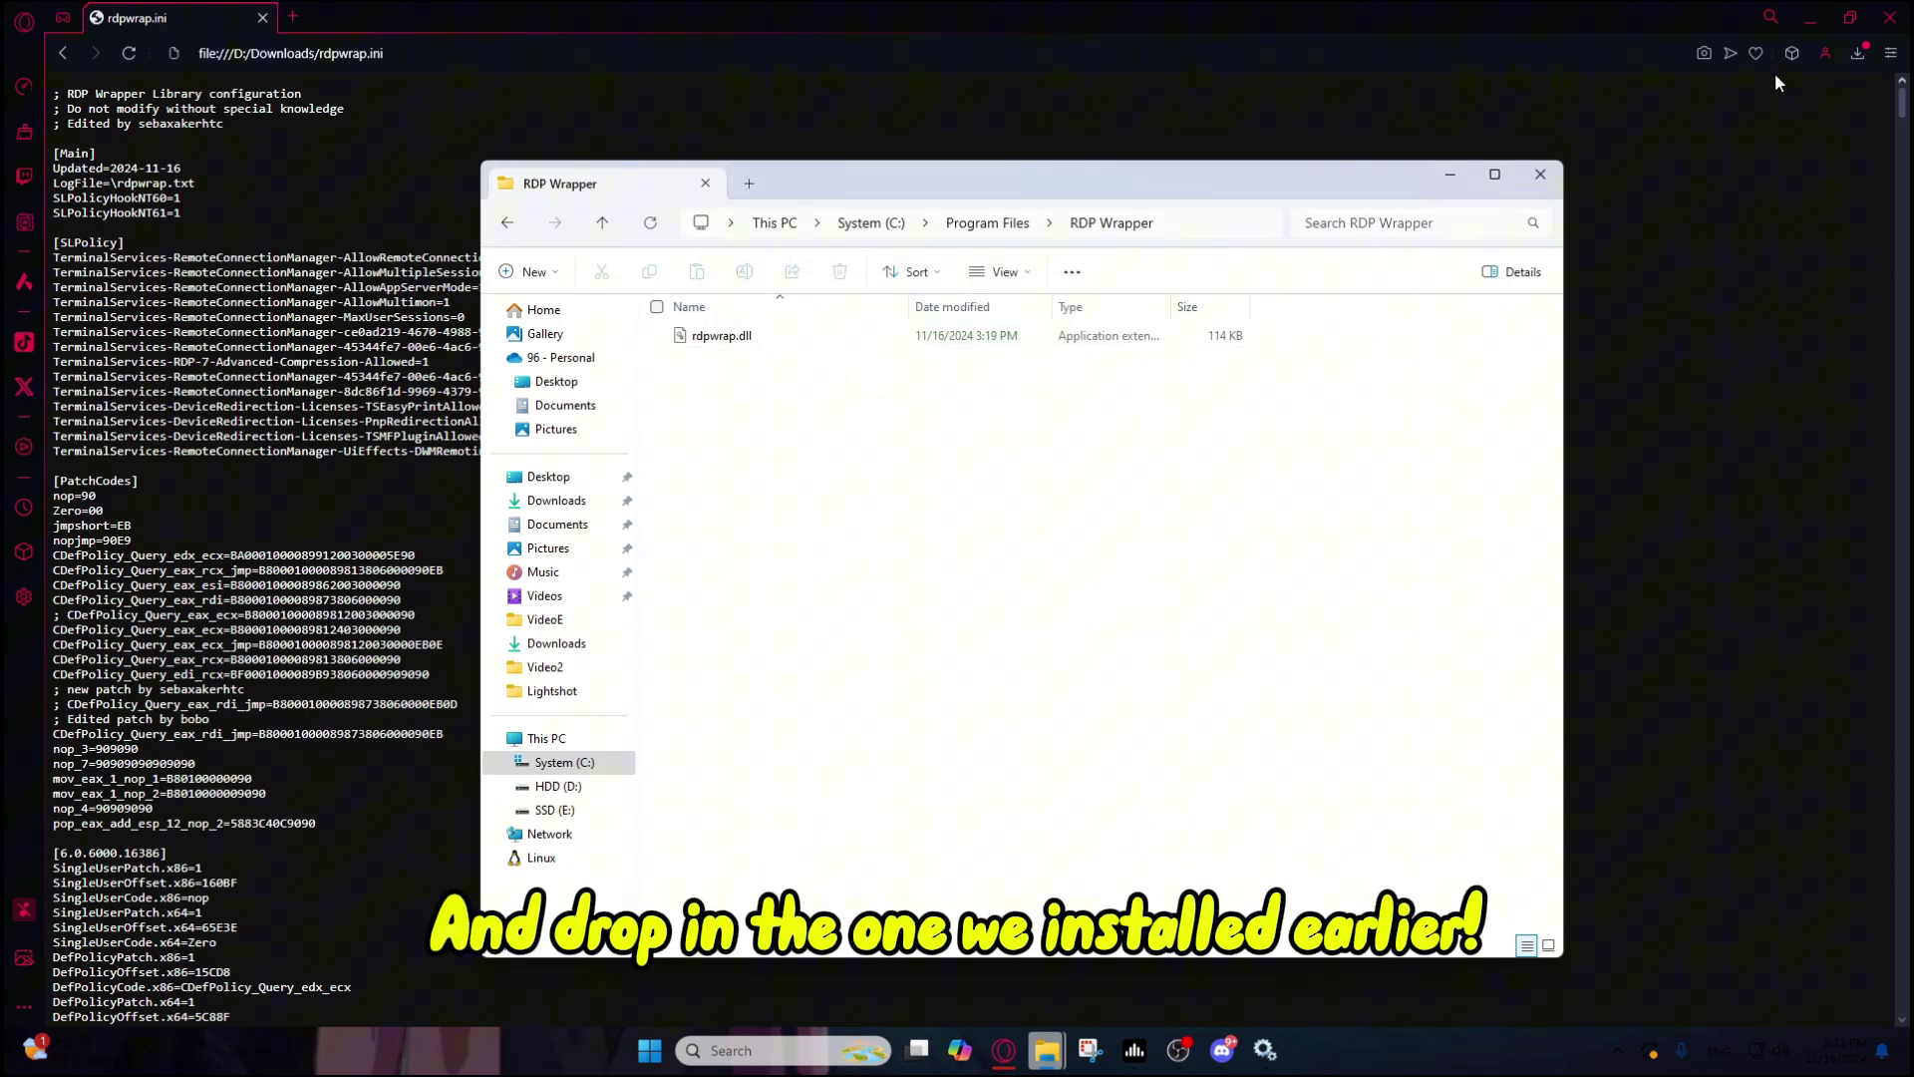
# Step: Copy the downloaded rdpwrap.ini from the browser's downloads into the RDP Wrapper folder
pyautogui.click(1856, 55)
pyautogui.moveTo(1611, 183); pyautogui.dragTo(1035, 1031)
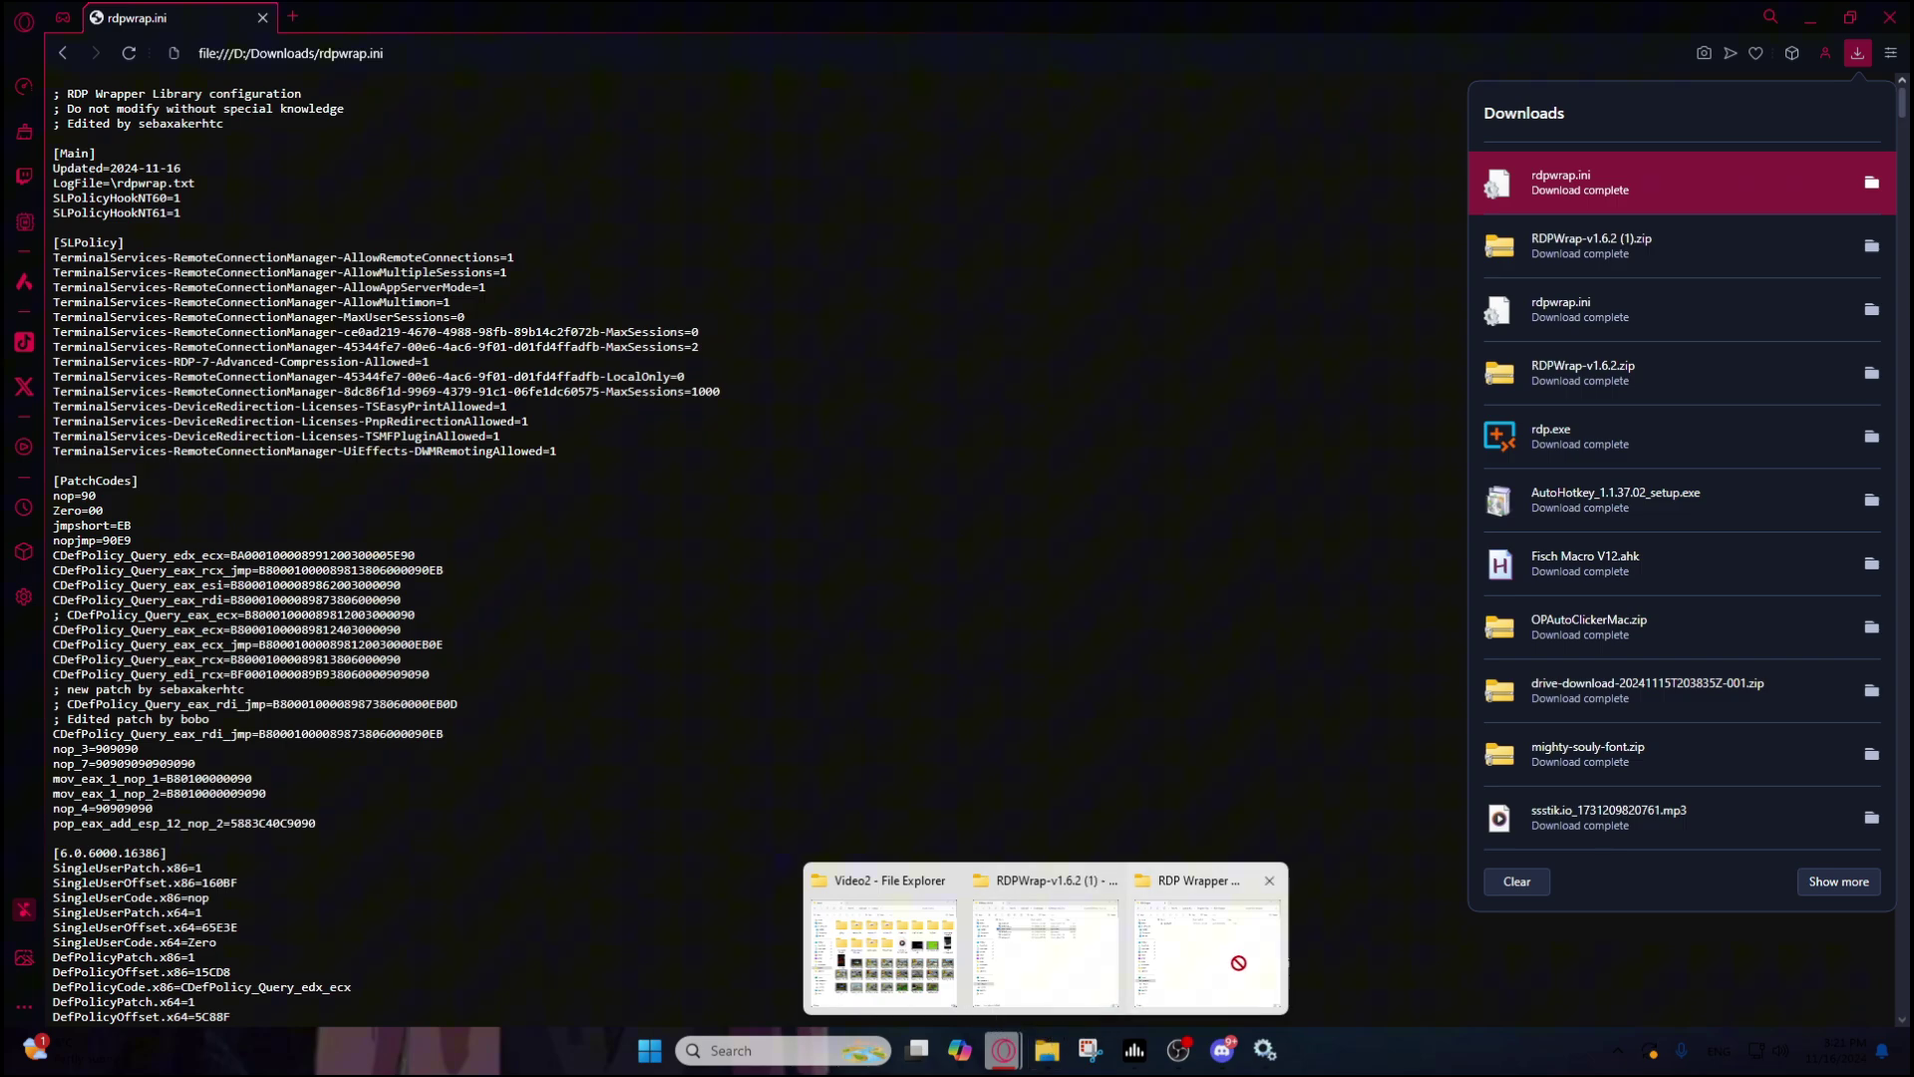
pyautogui.moveTo(1238, 962); pyautogui.dragTo(922, 578)
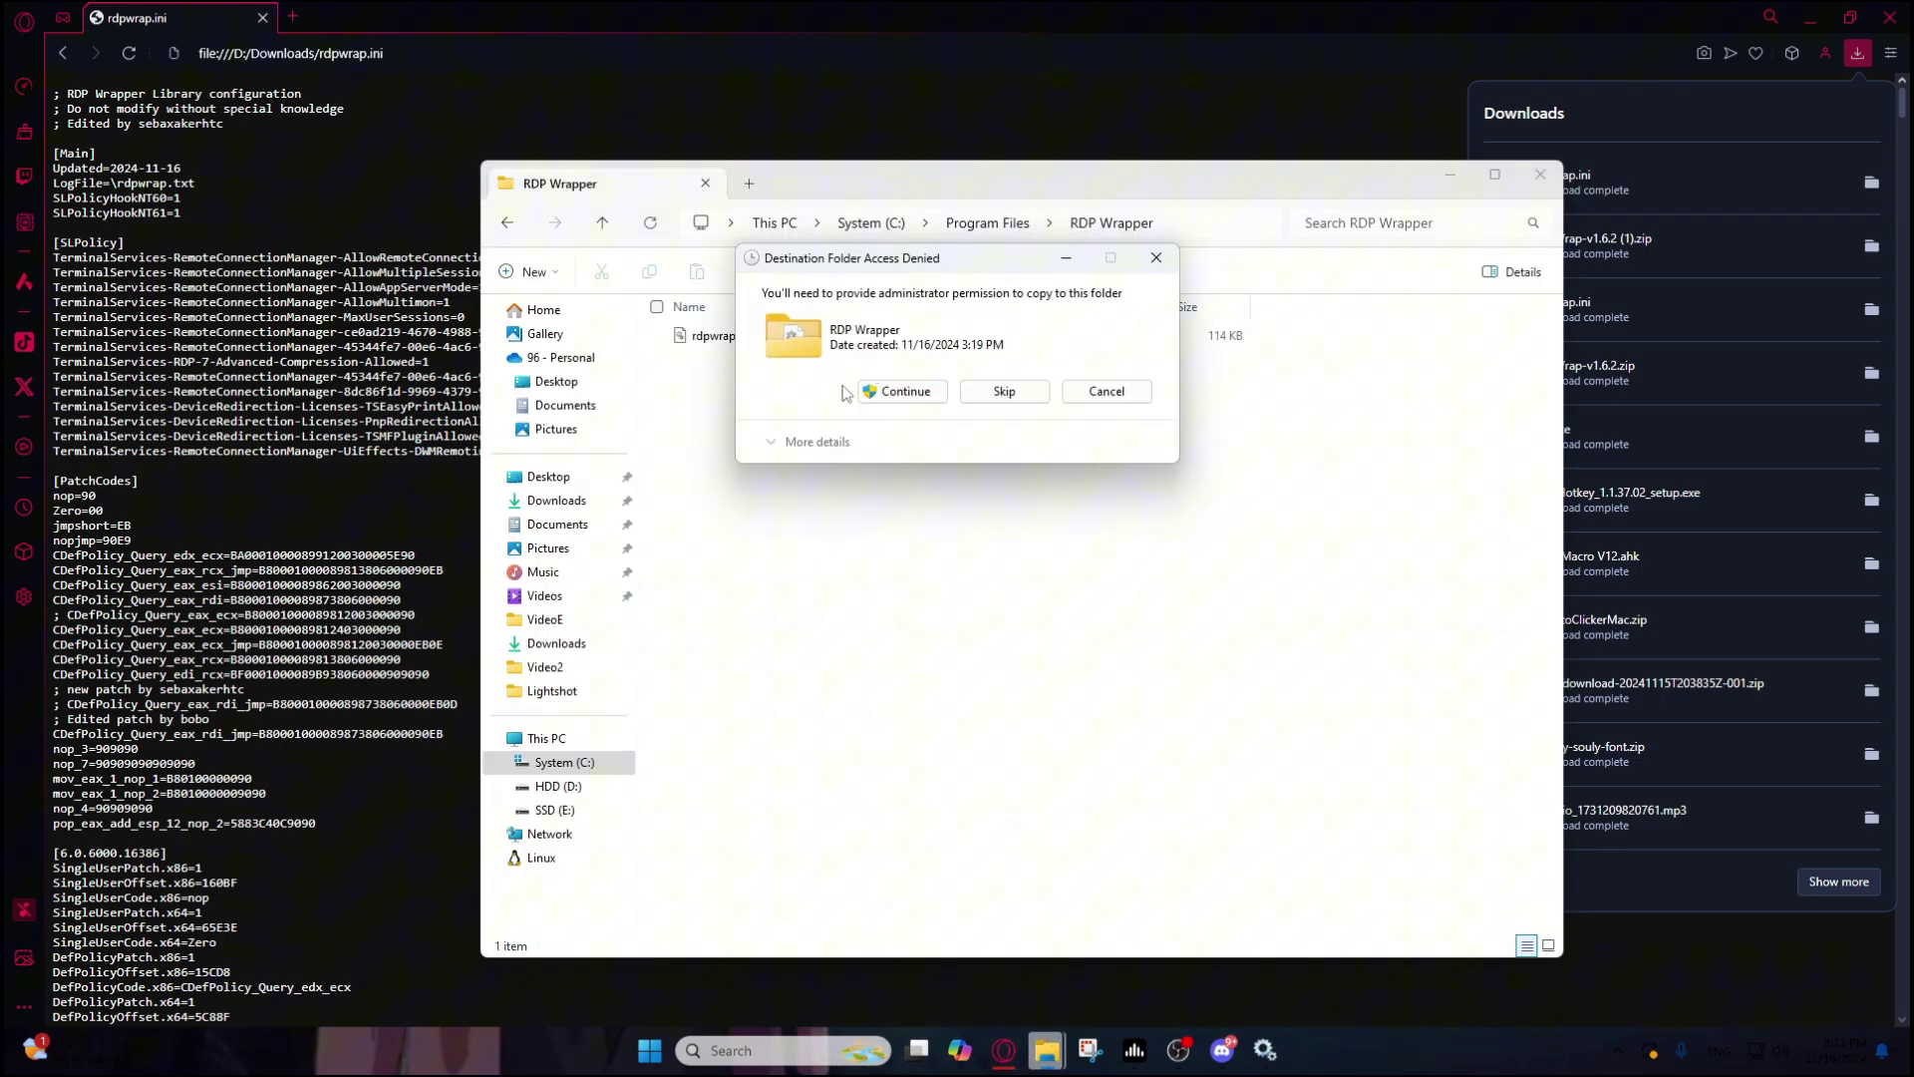
pyautogui.click(904, 392)
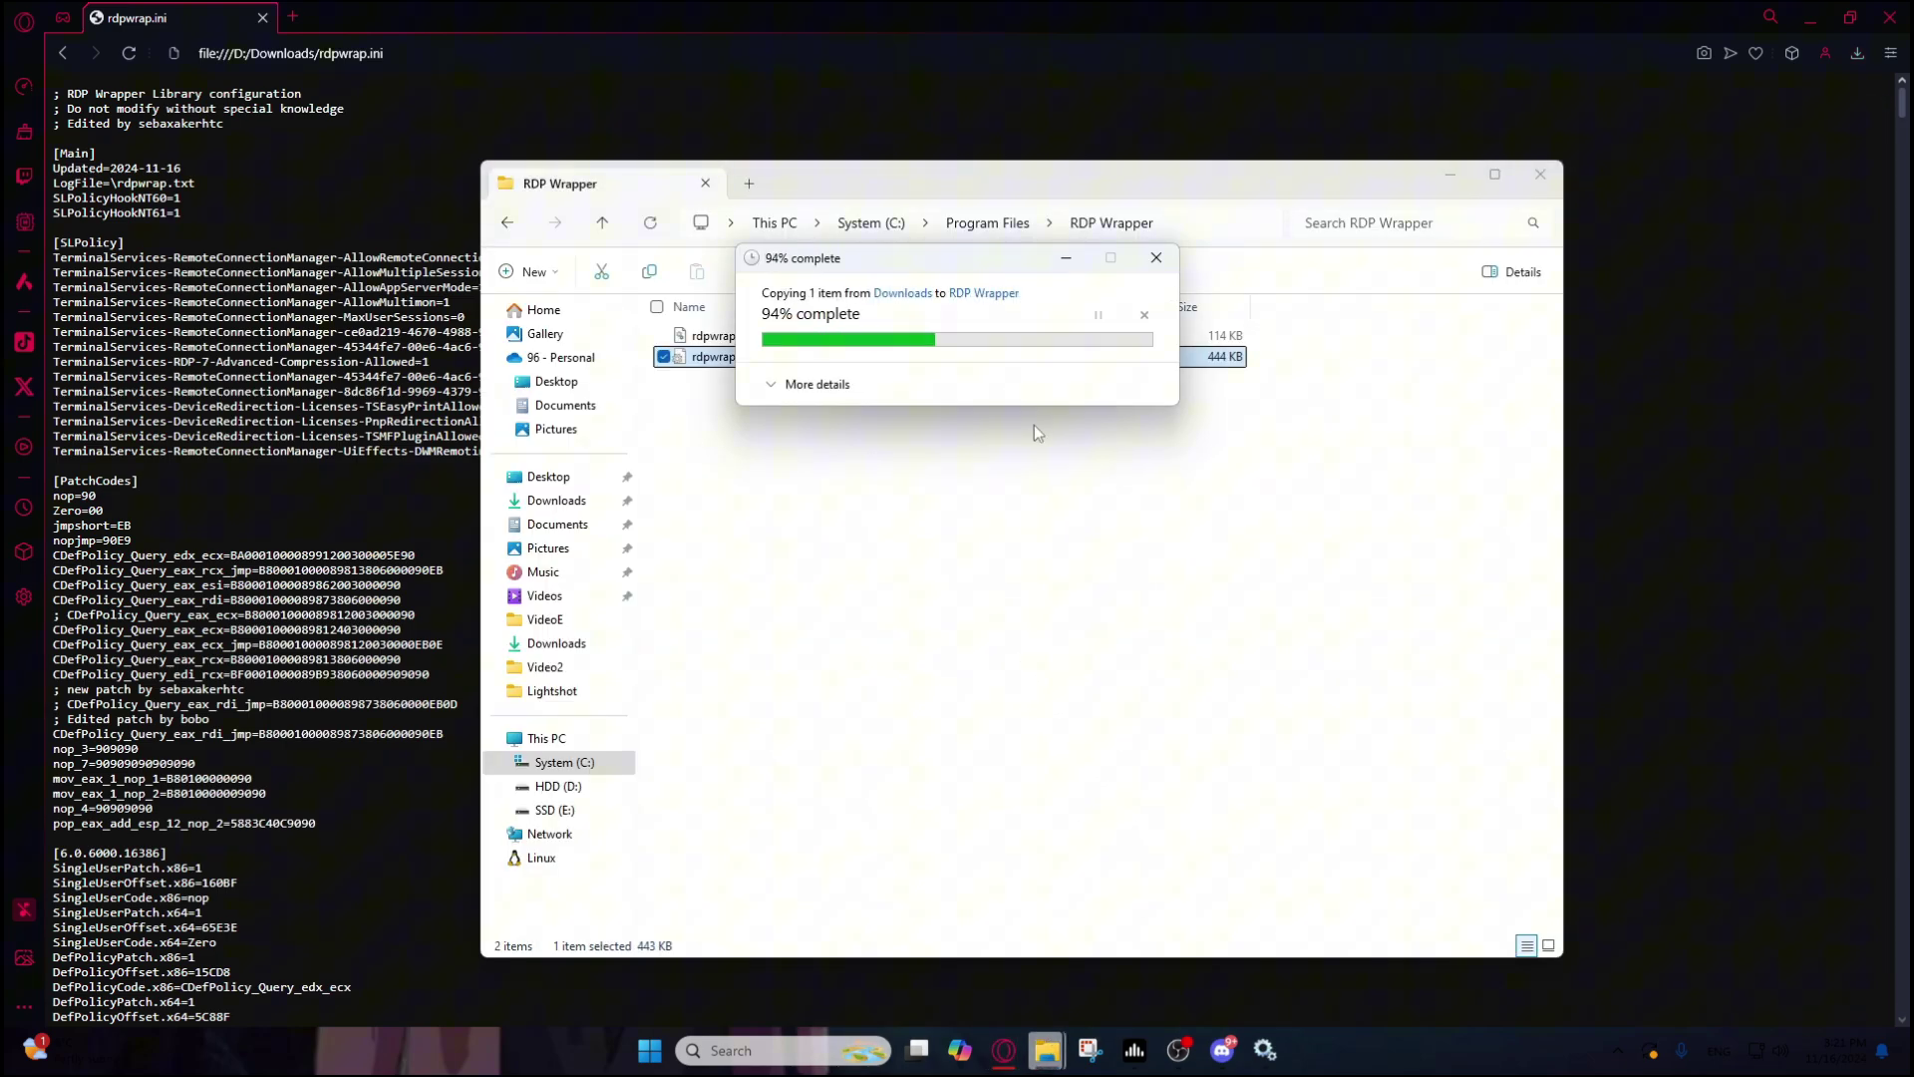
# Step: Close the RDP Wrapper and Video2 windows and bring up the RDPWrap-v1.6.2 (1) folder
pyautogui.click(1541, 174)
pyautogui.moveTo(1036, 1070)
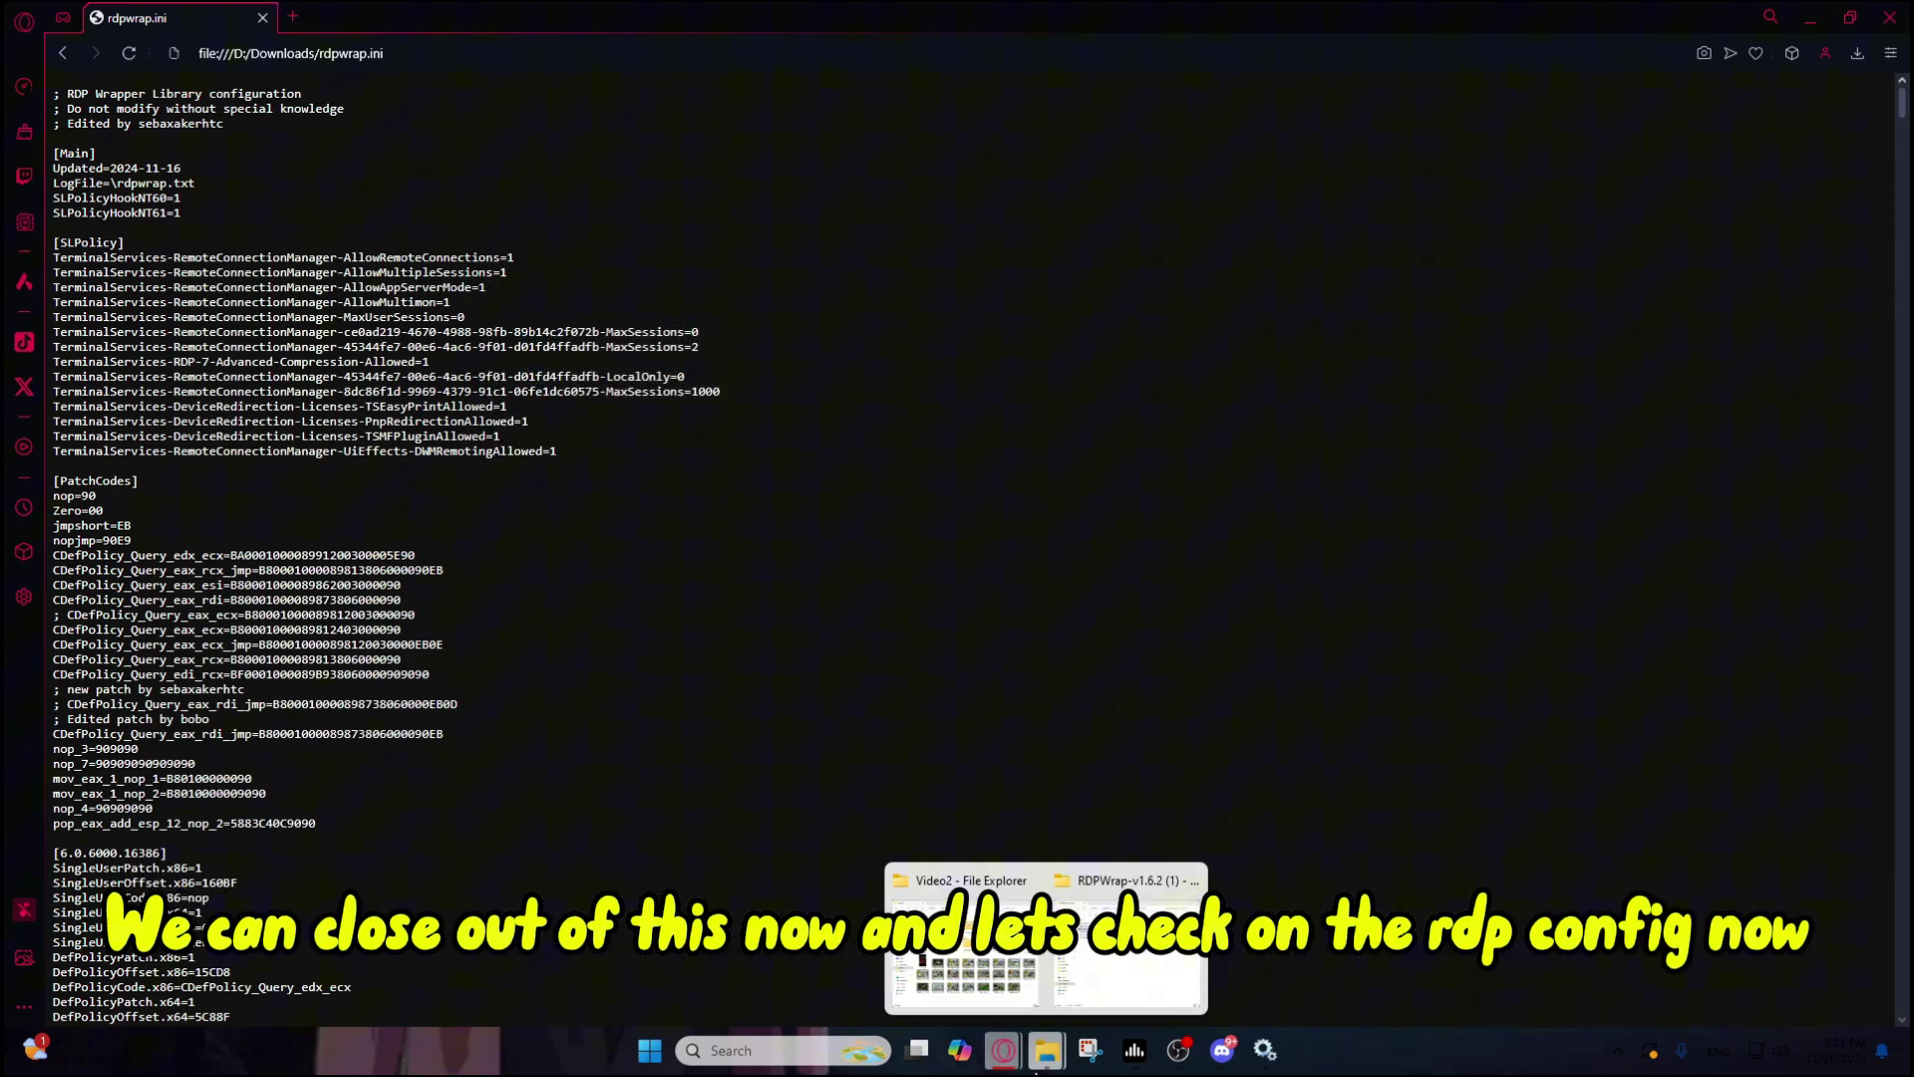
pyautogui.click(1027, 881)
pyautogui.click(1027, 890)
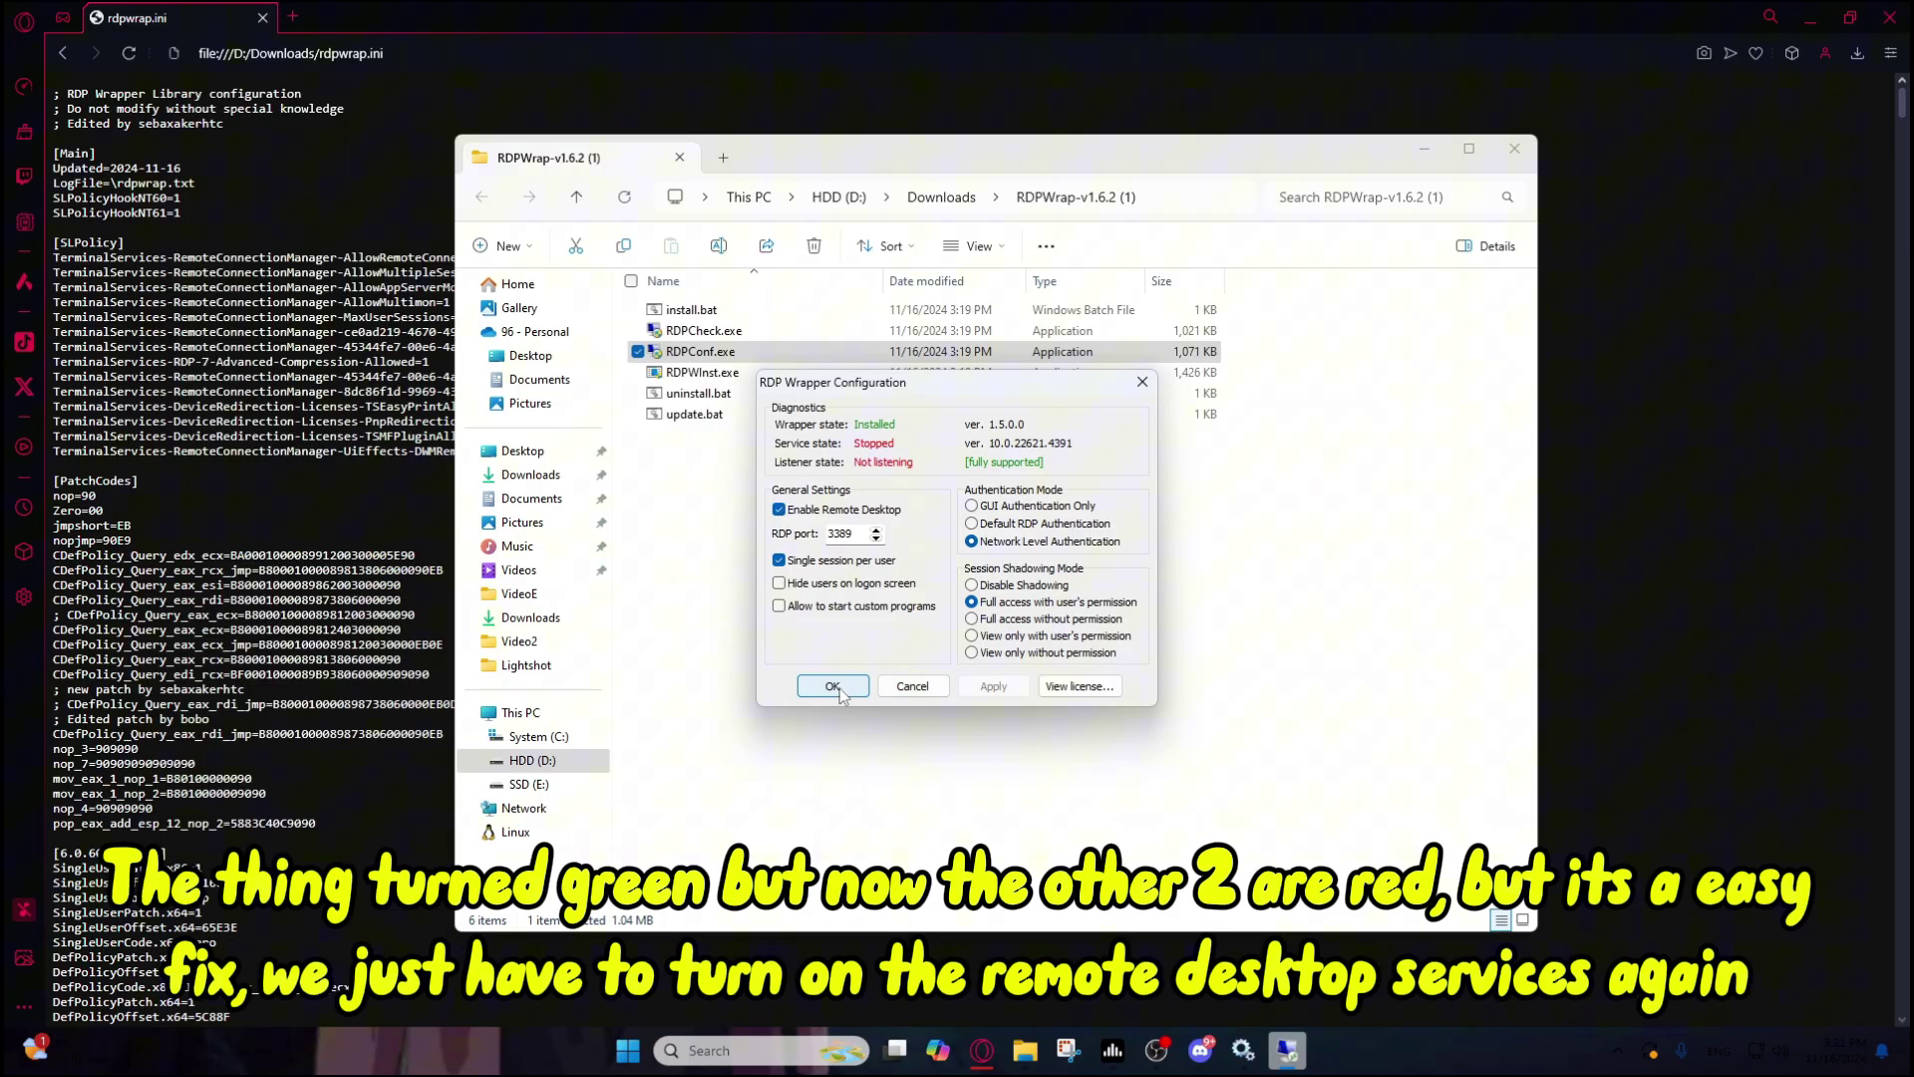
# Step: Start Remote Desktop Services again and relaunch RDPConf to confirm Running and Listening
pyautogui.click(831, 687)
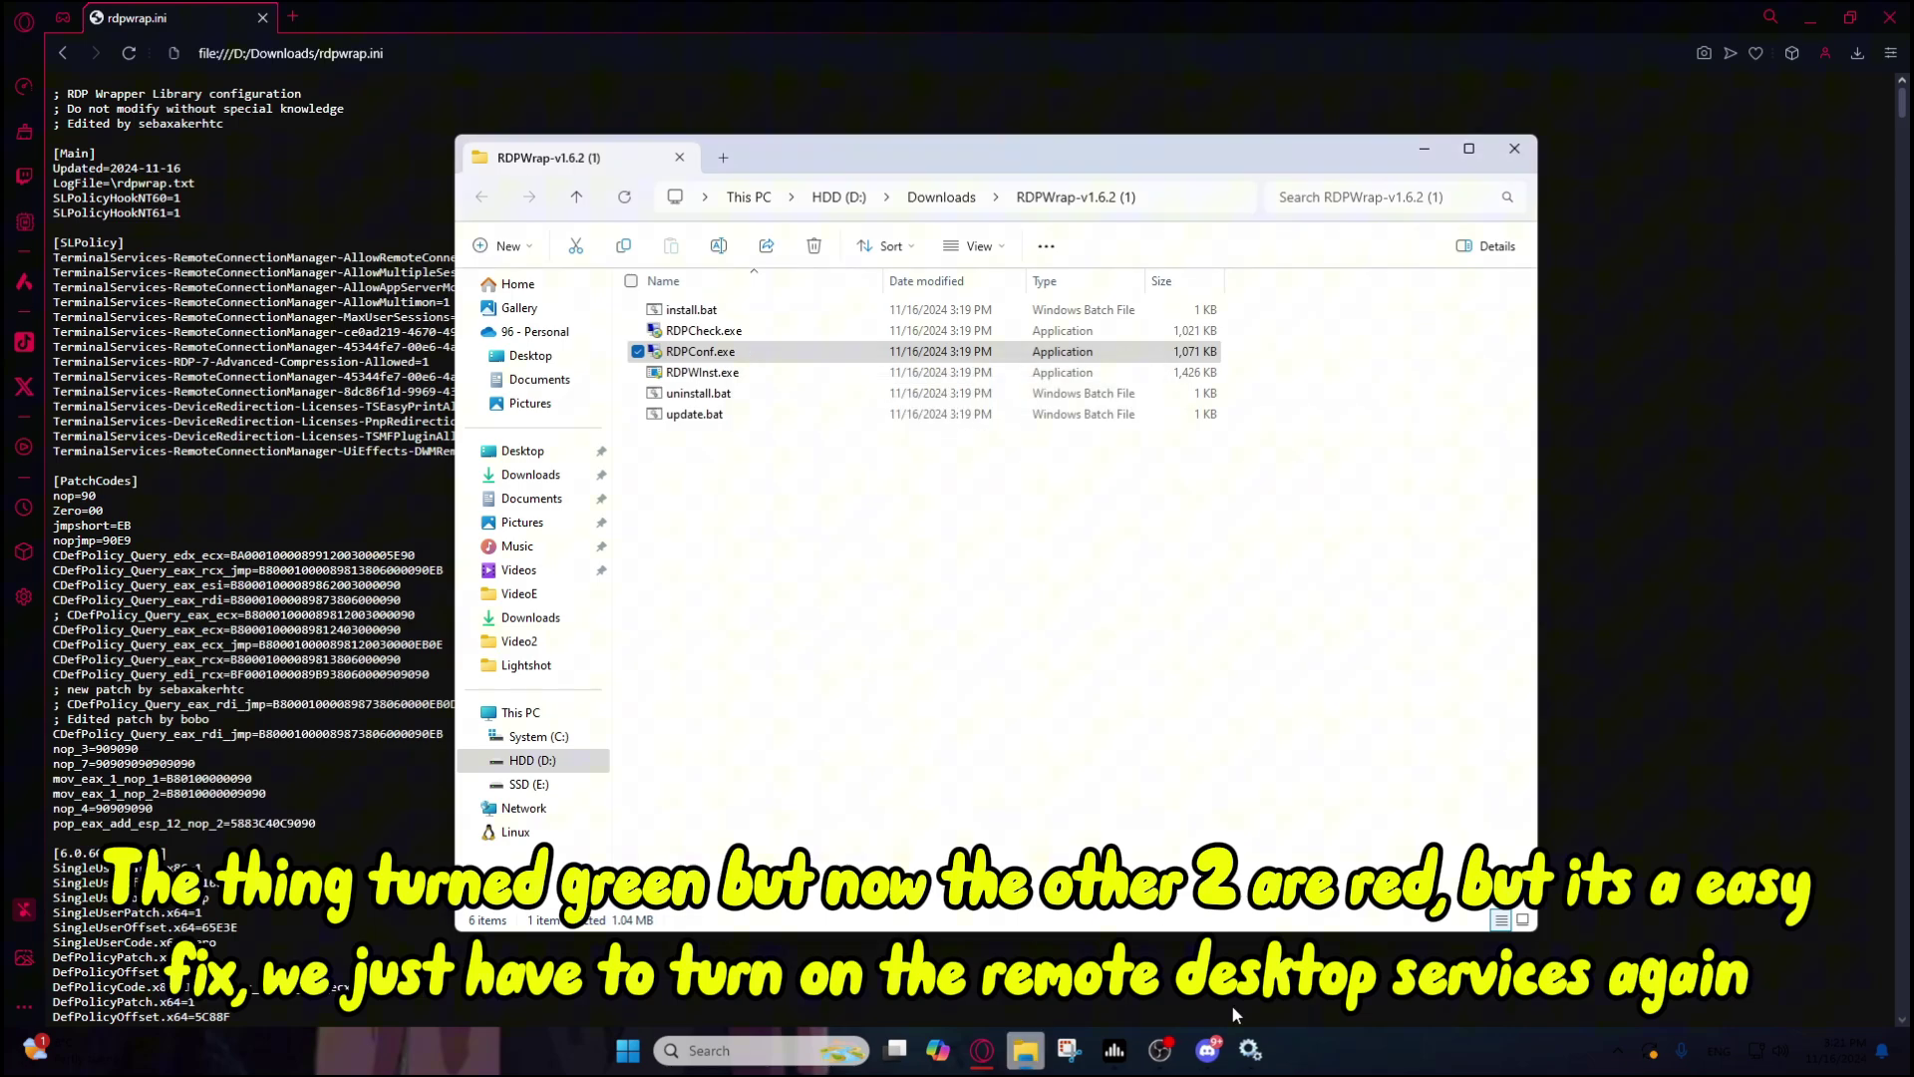
pyautogui.click(1264, 1049)
pyautogui.rightClick(1004, 566)
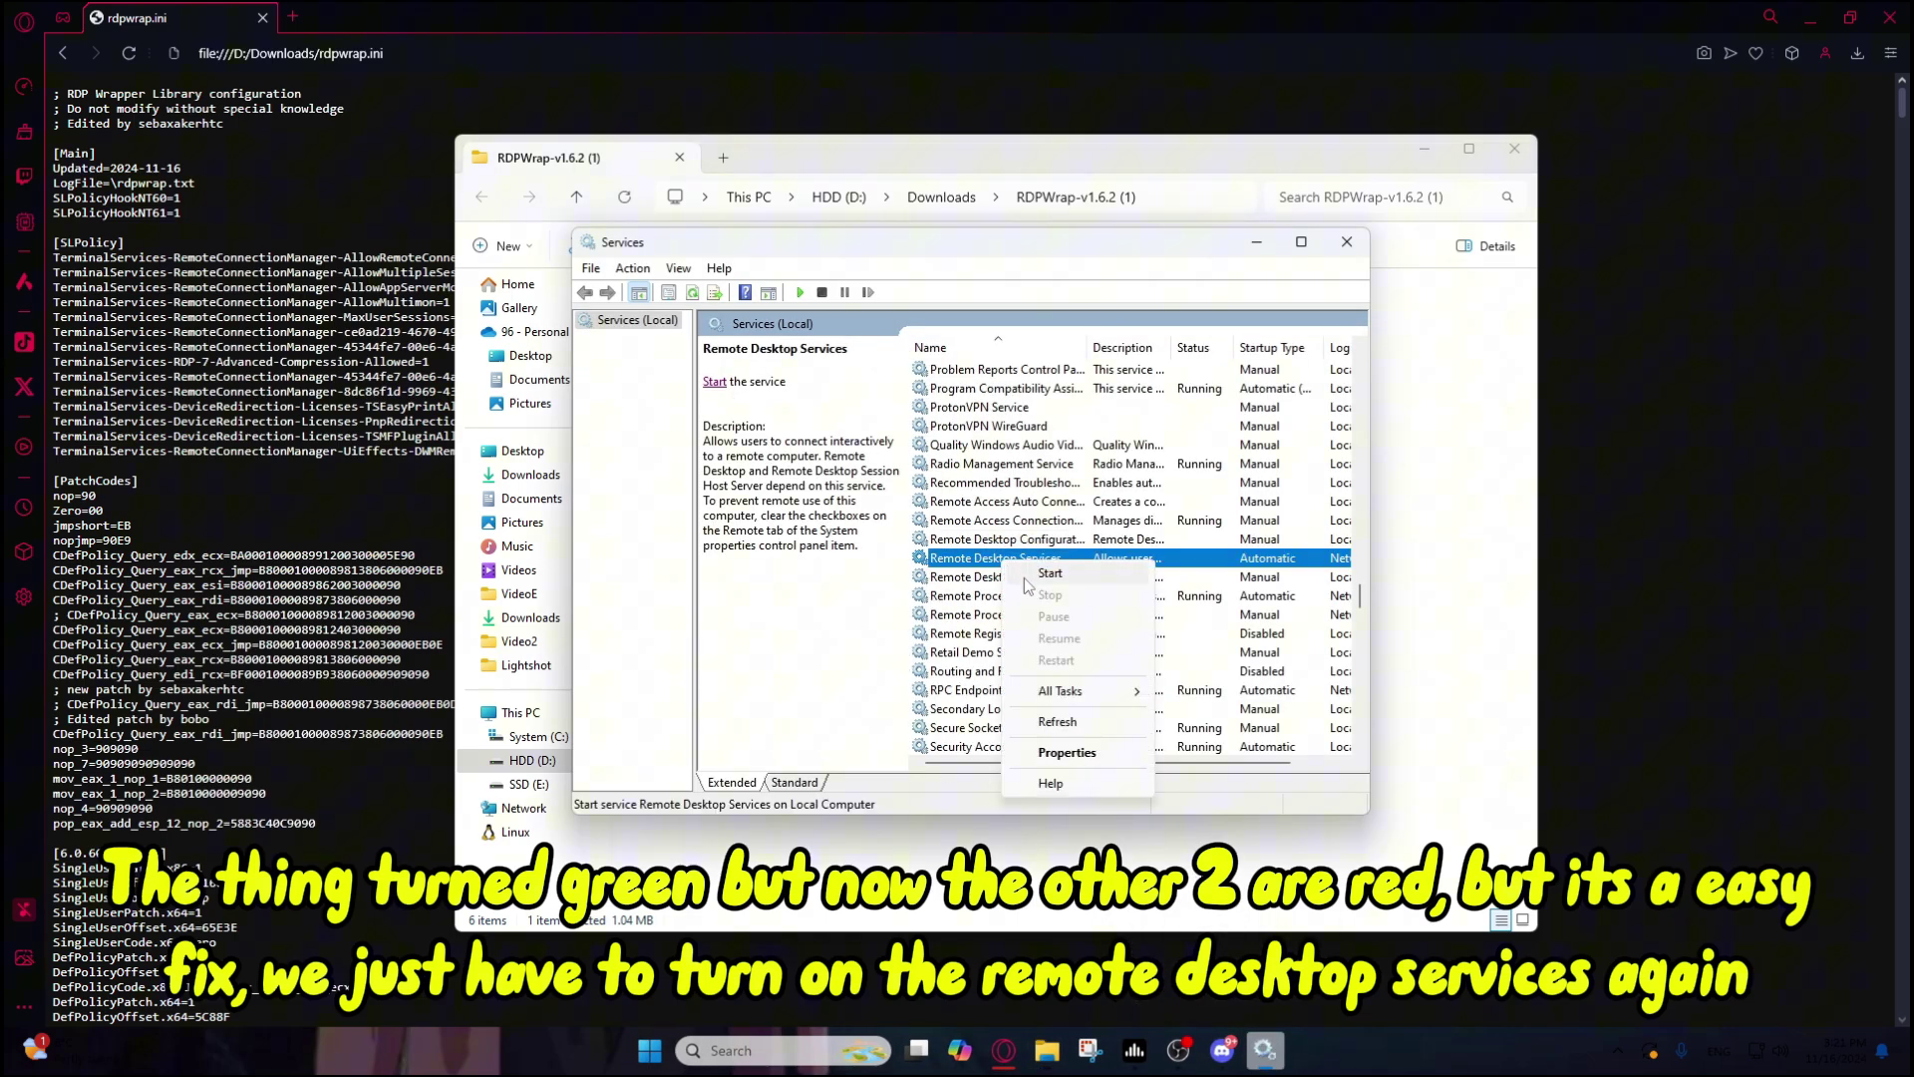
pyautogui.click(1036, 581)
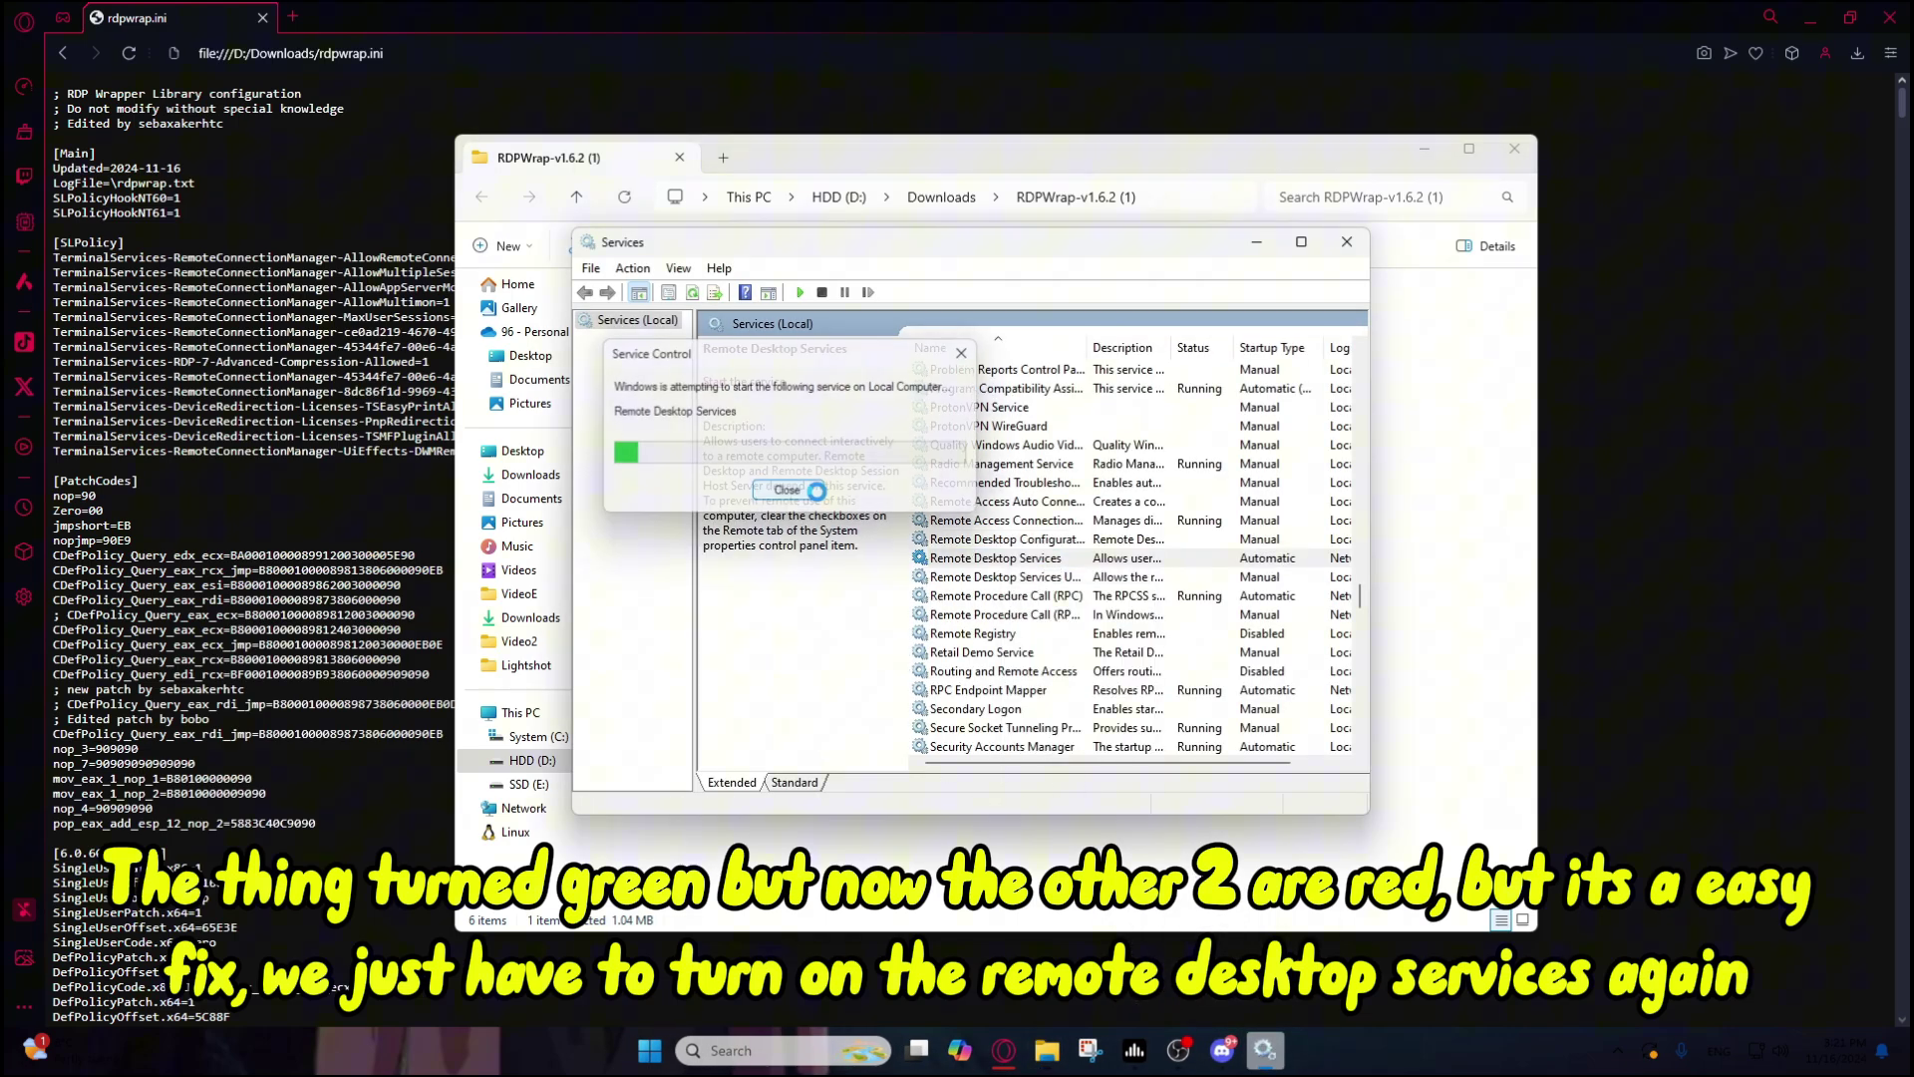
pyautogui.click(1347, 241)
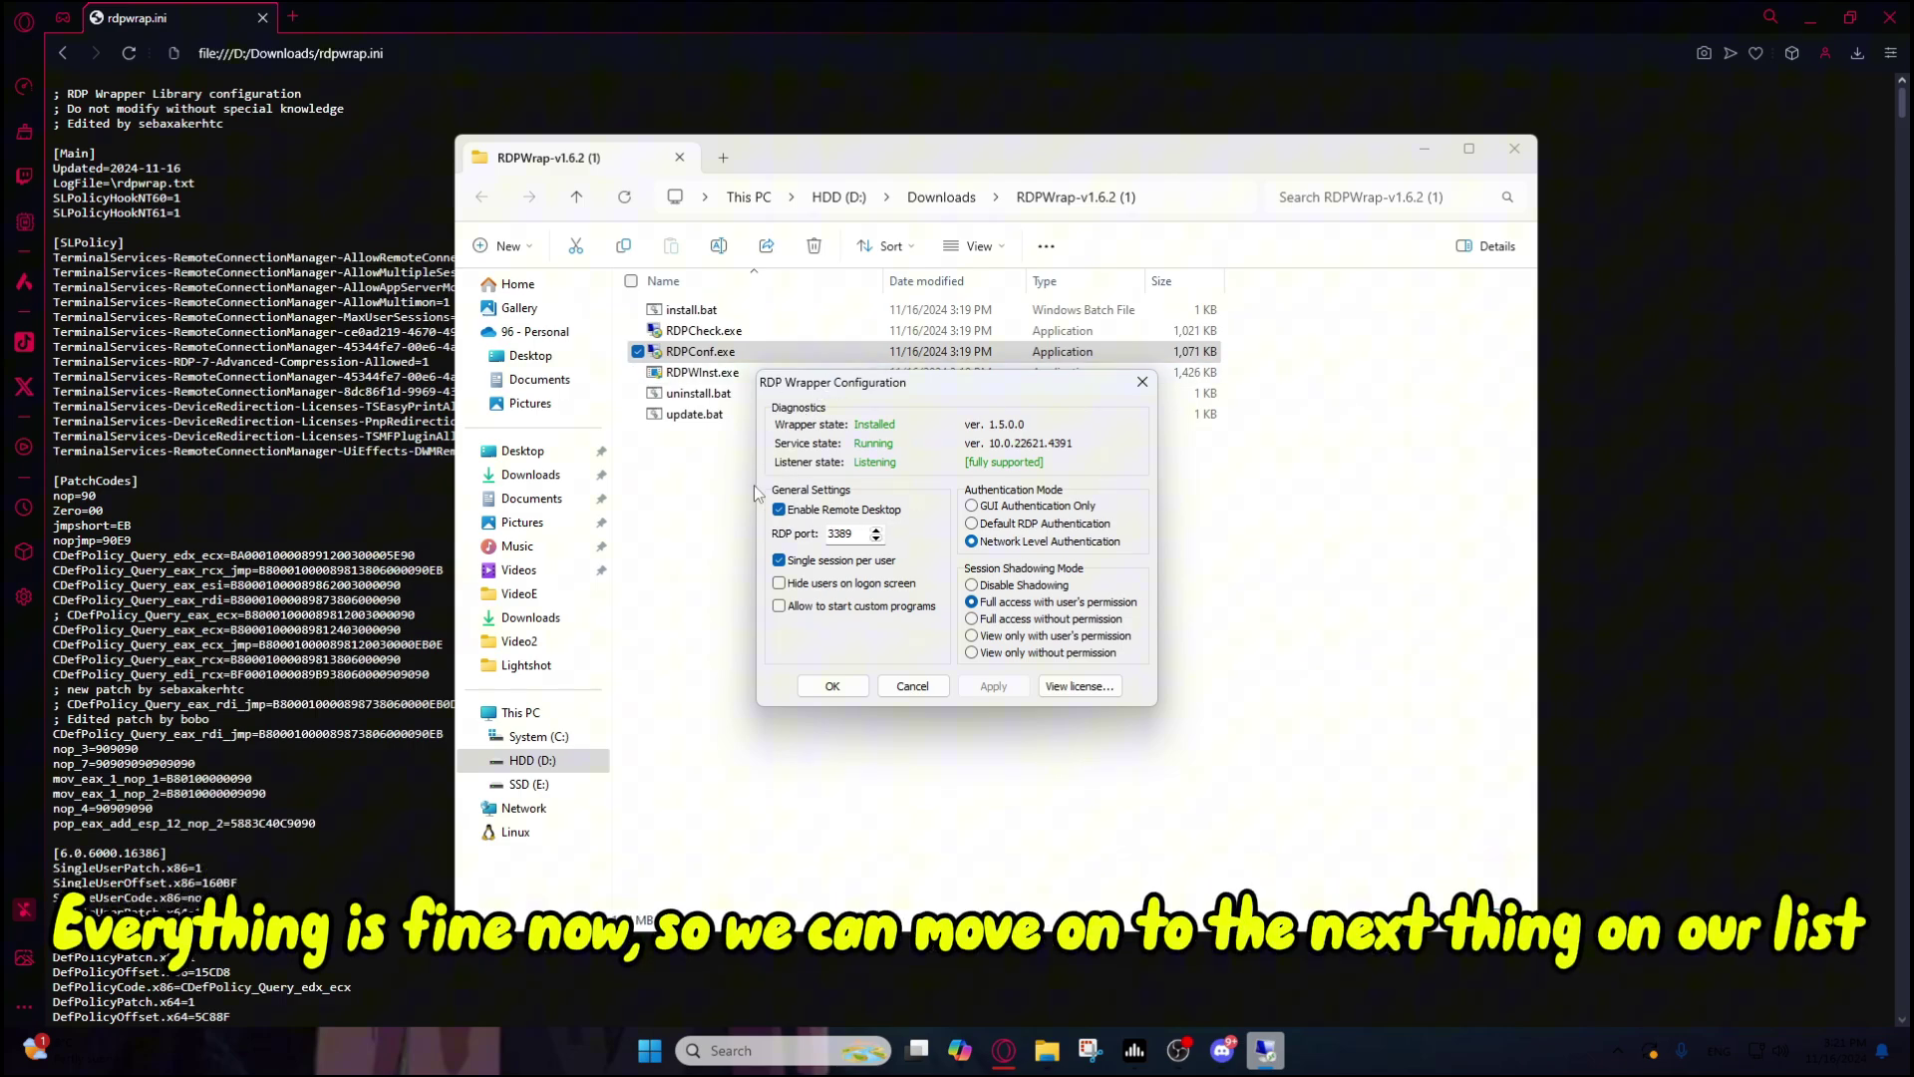
# Step: Download Remote Desktop Plus 7.0.1 from donkz.nl into Downloads as rdp (1).exe
pyautogui.click(834, 687)
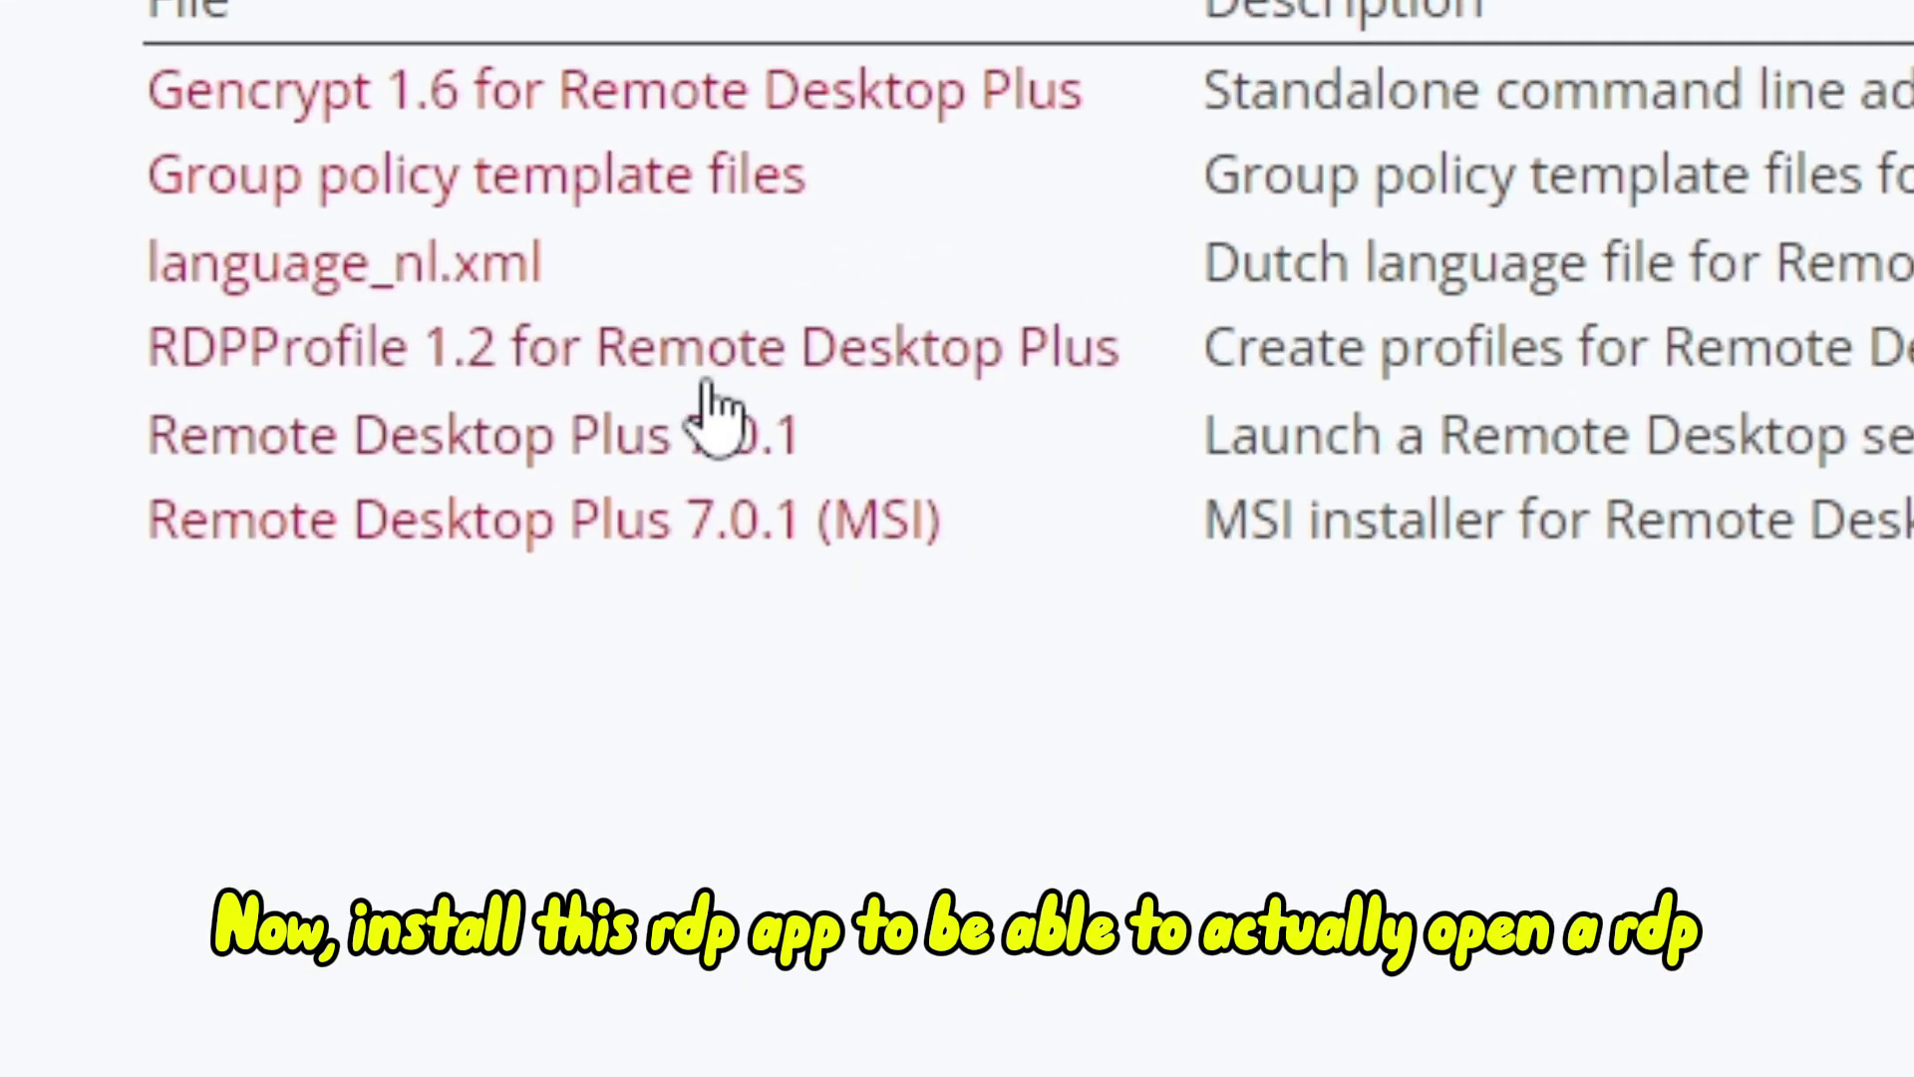
pyautogui.click(485, 352)
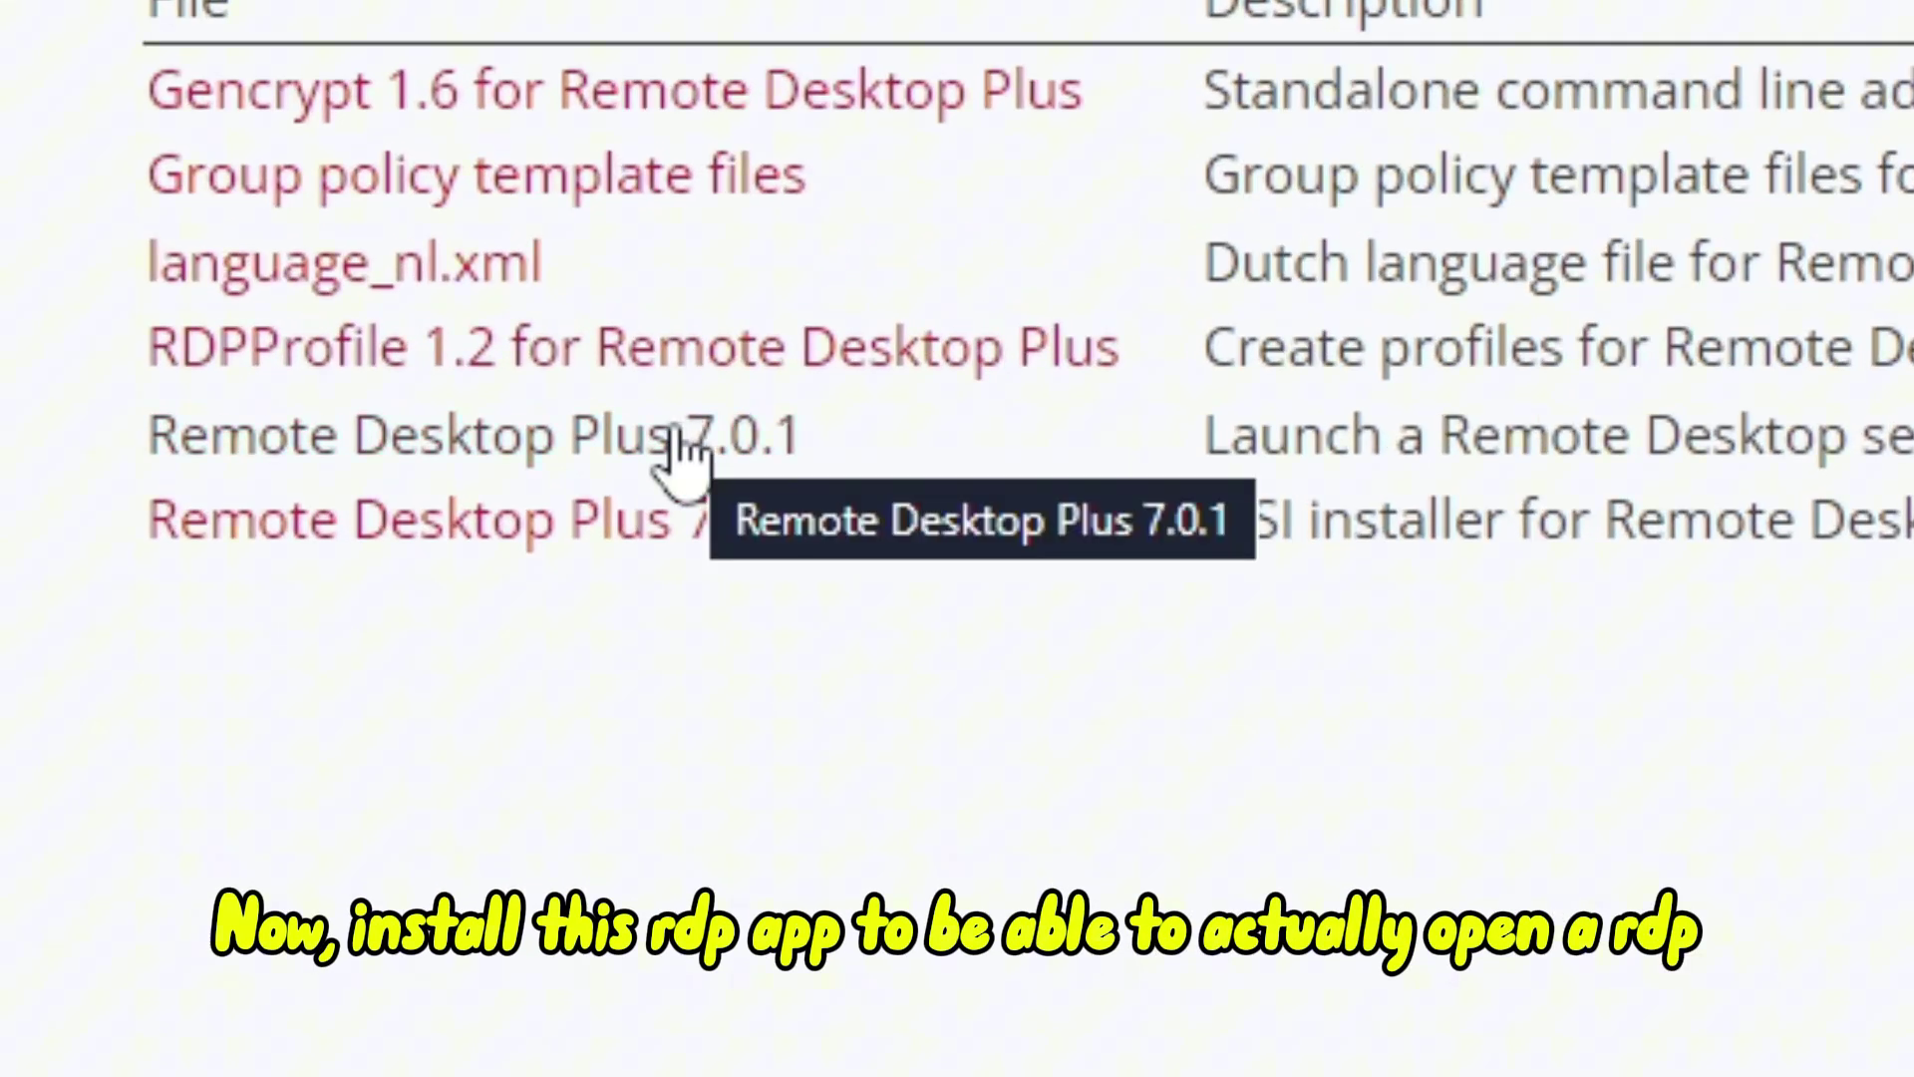
pyautogui.click(678, 439)
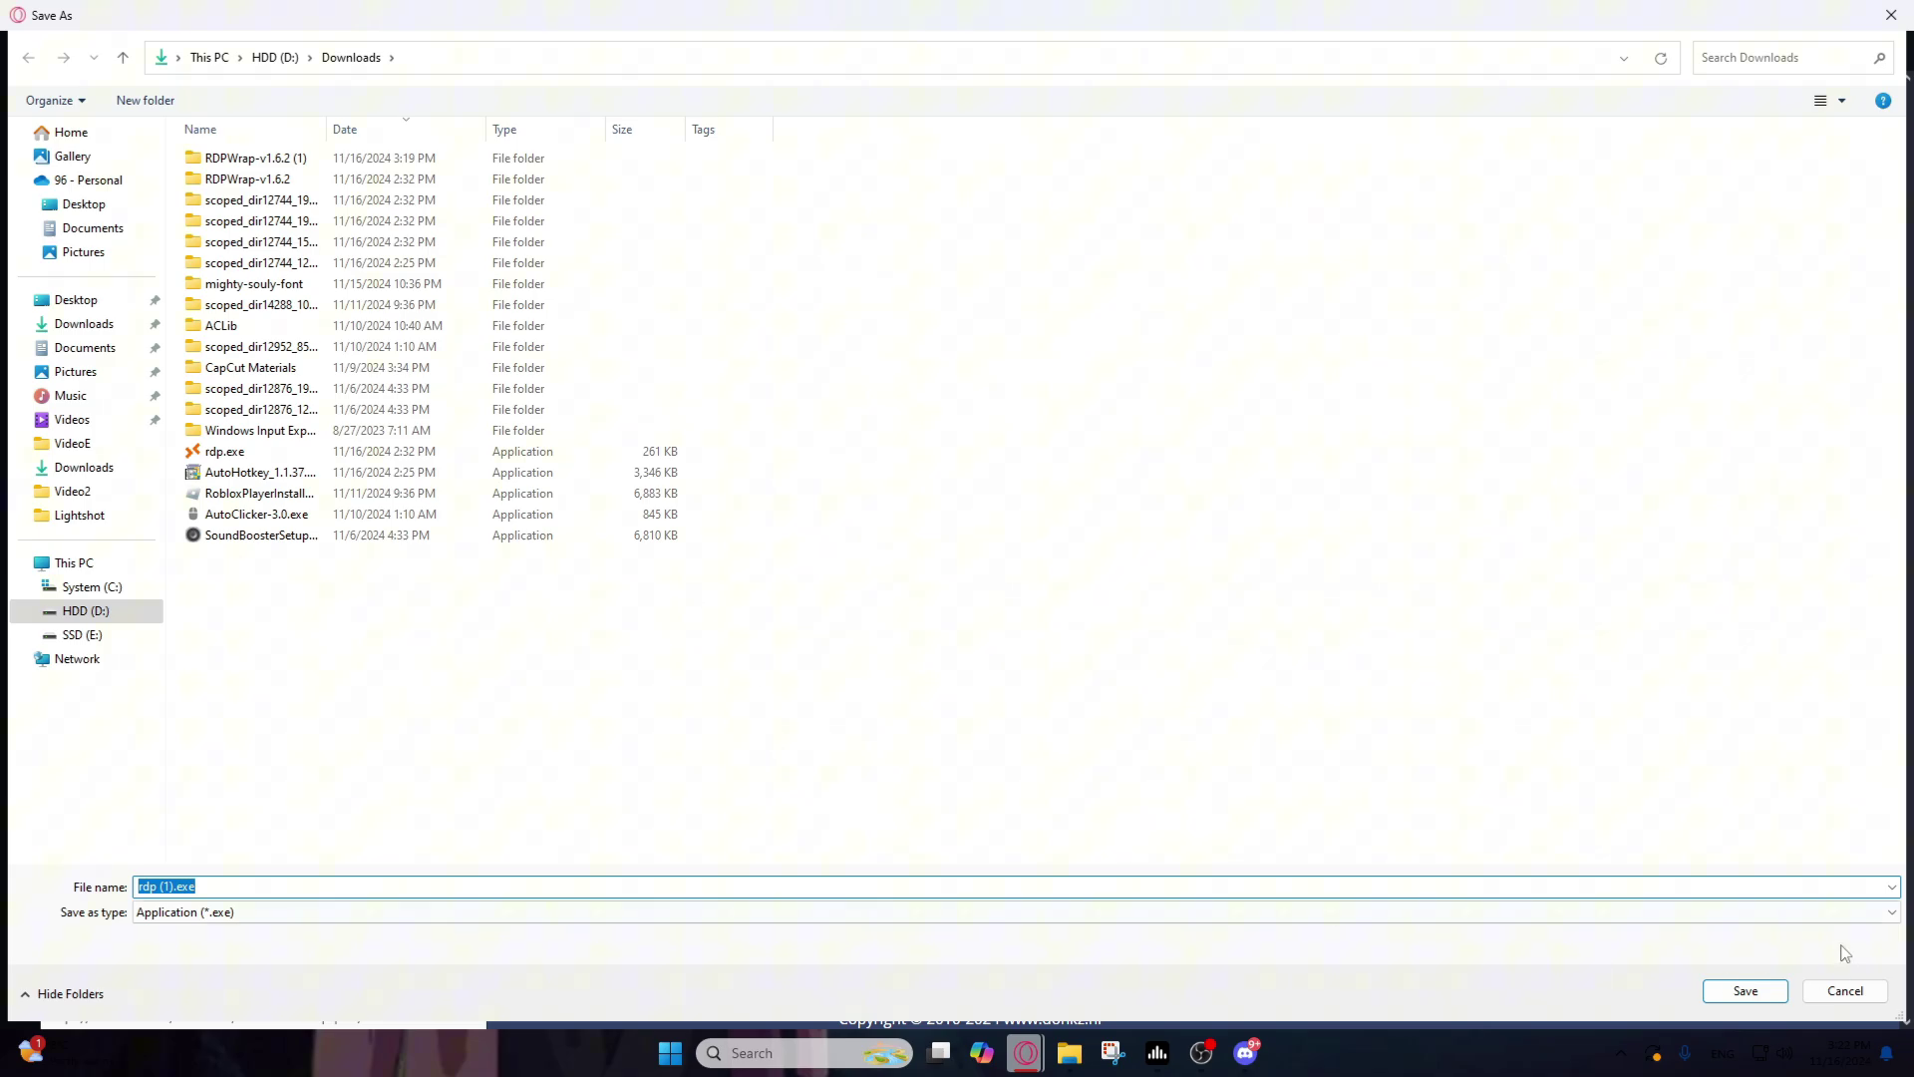
pyautogui.click(1760, 991)
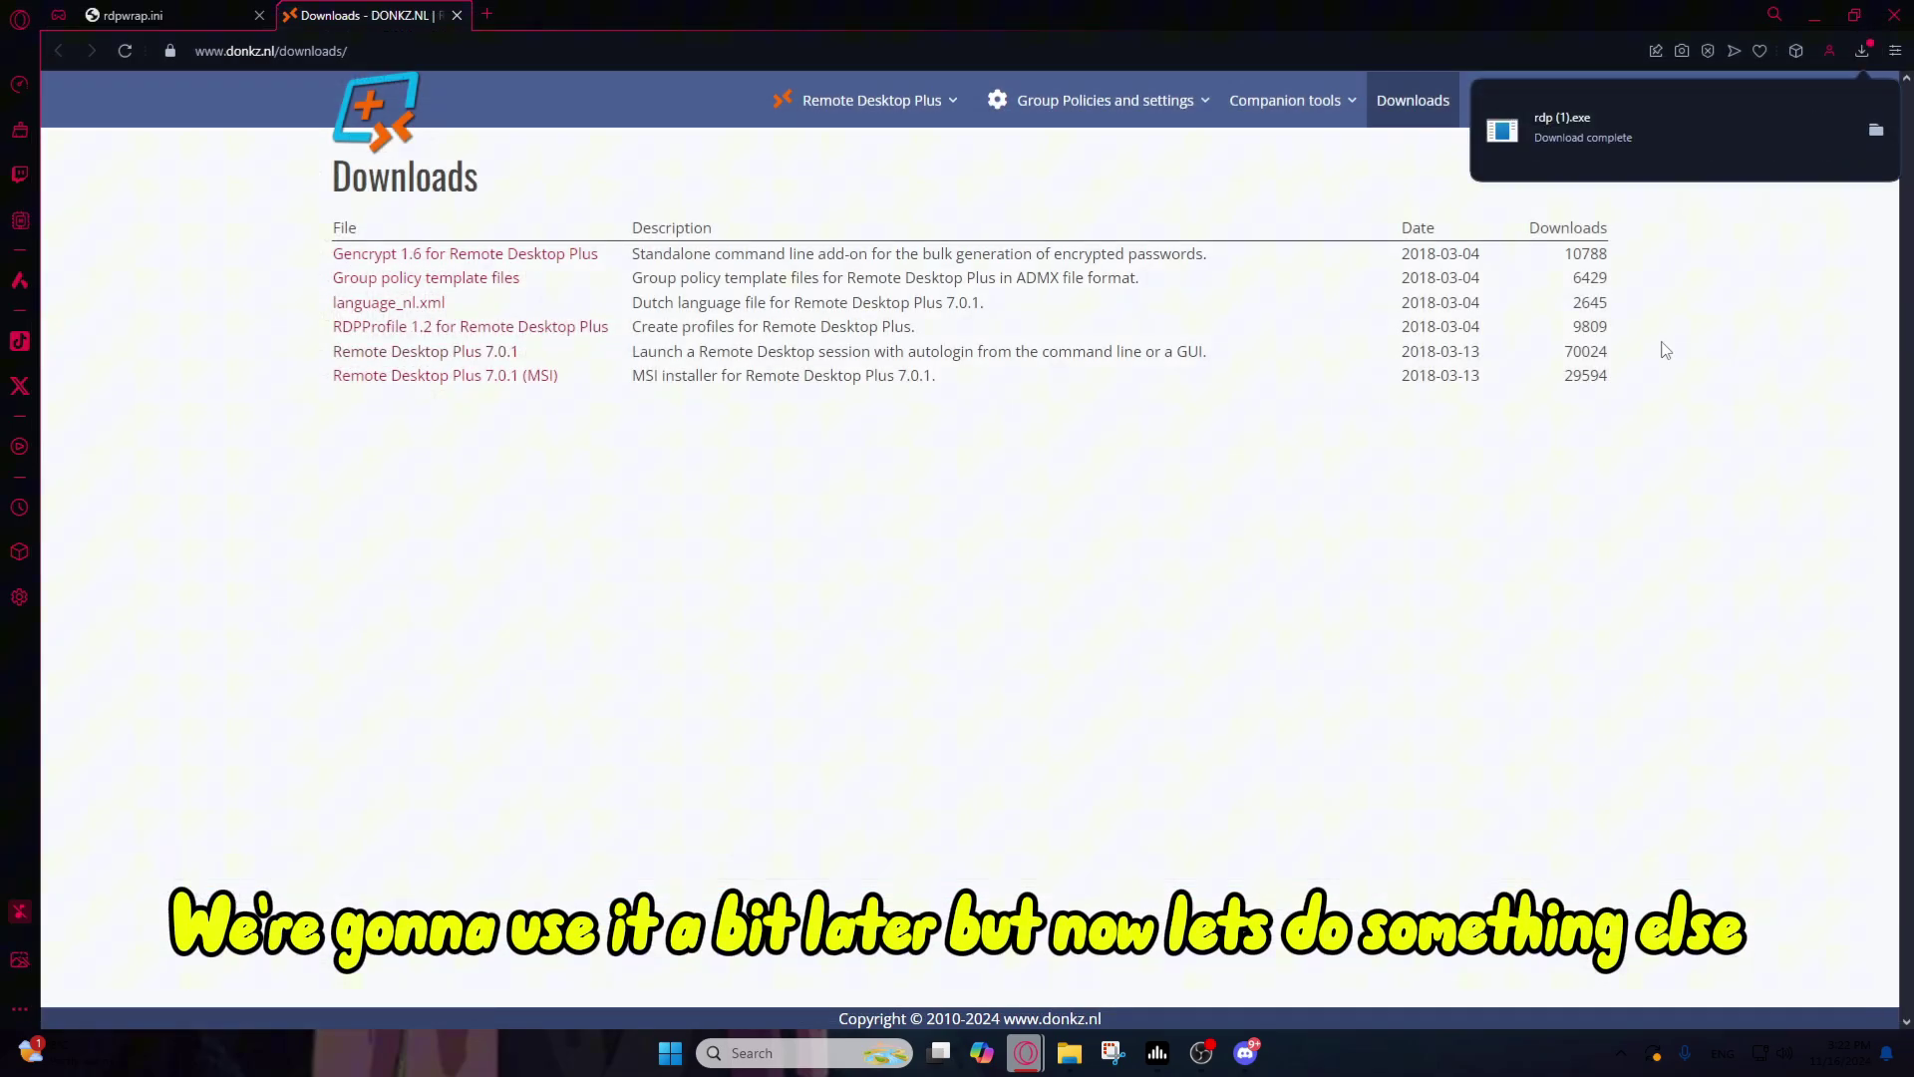
pyautogui.click(1875, 131)
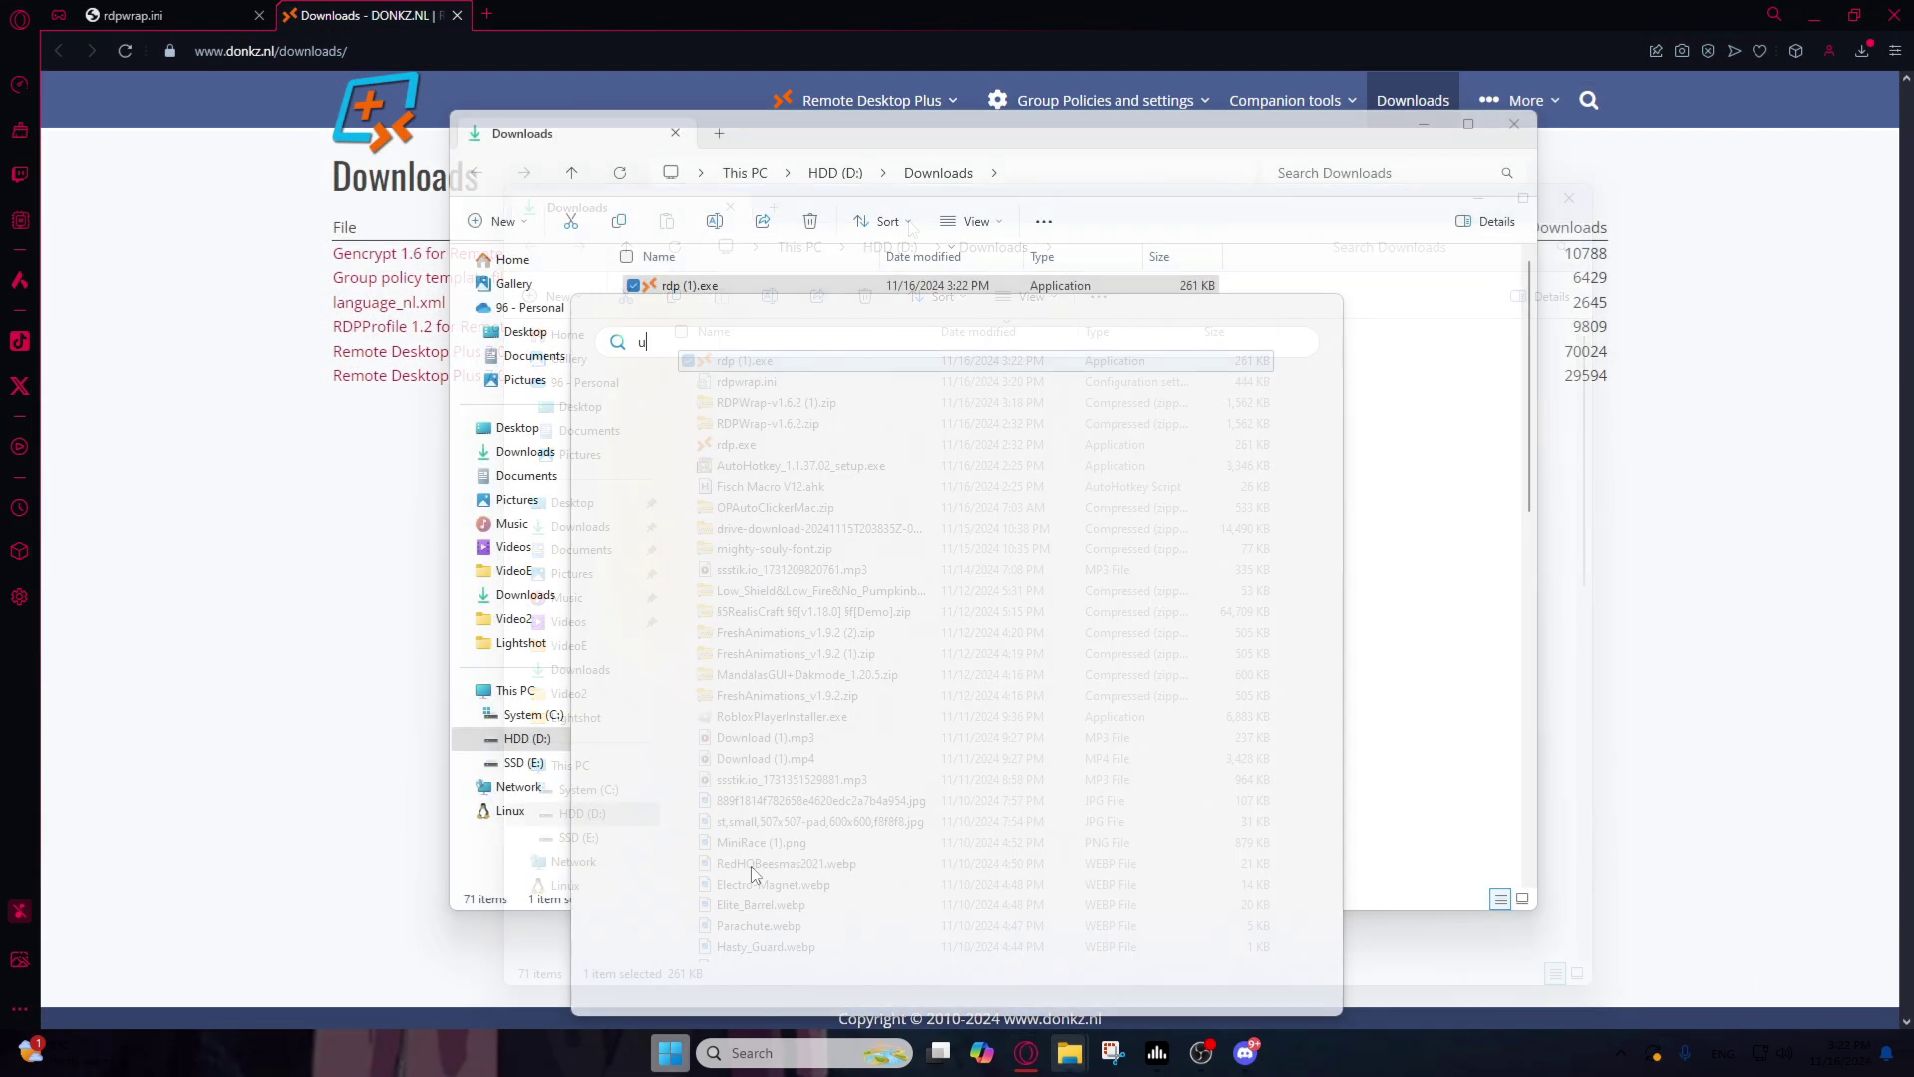
# Step: Go to Accounts > Other users in Settings and choose Add account
pyautogui.write('sers')
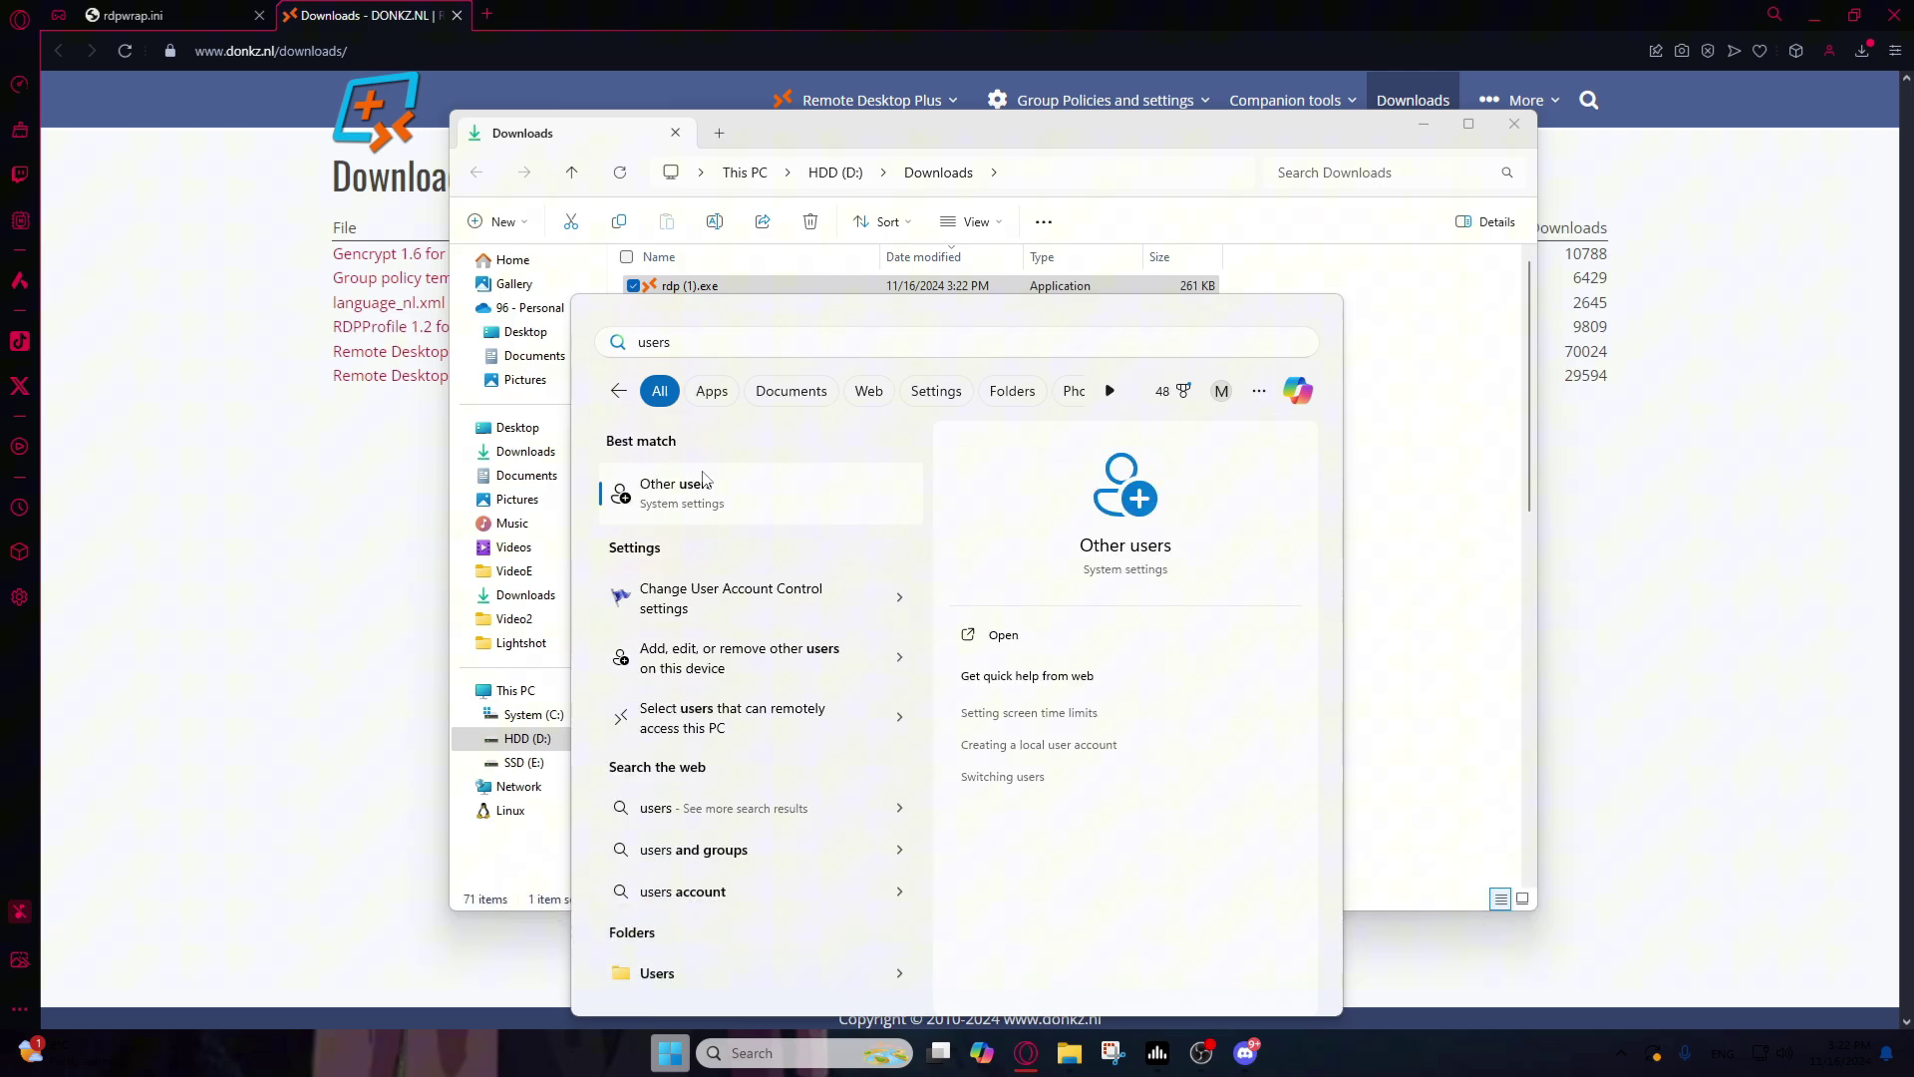
pyautogui.click(703, 480)
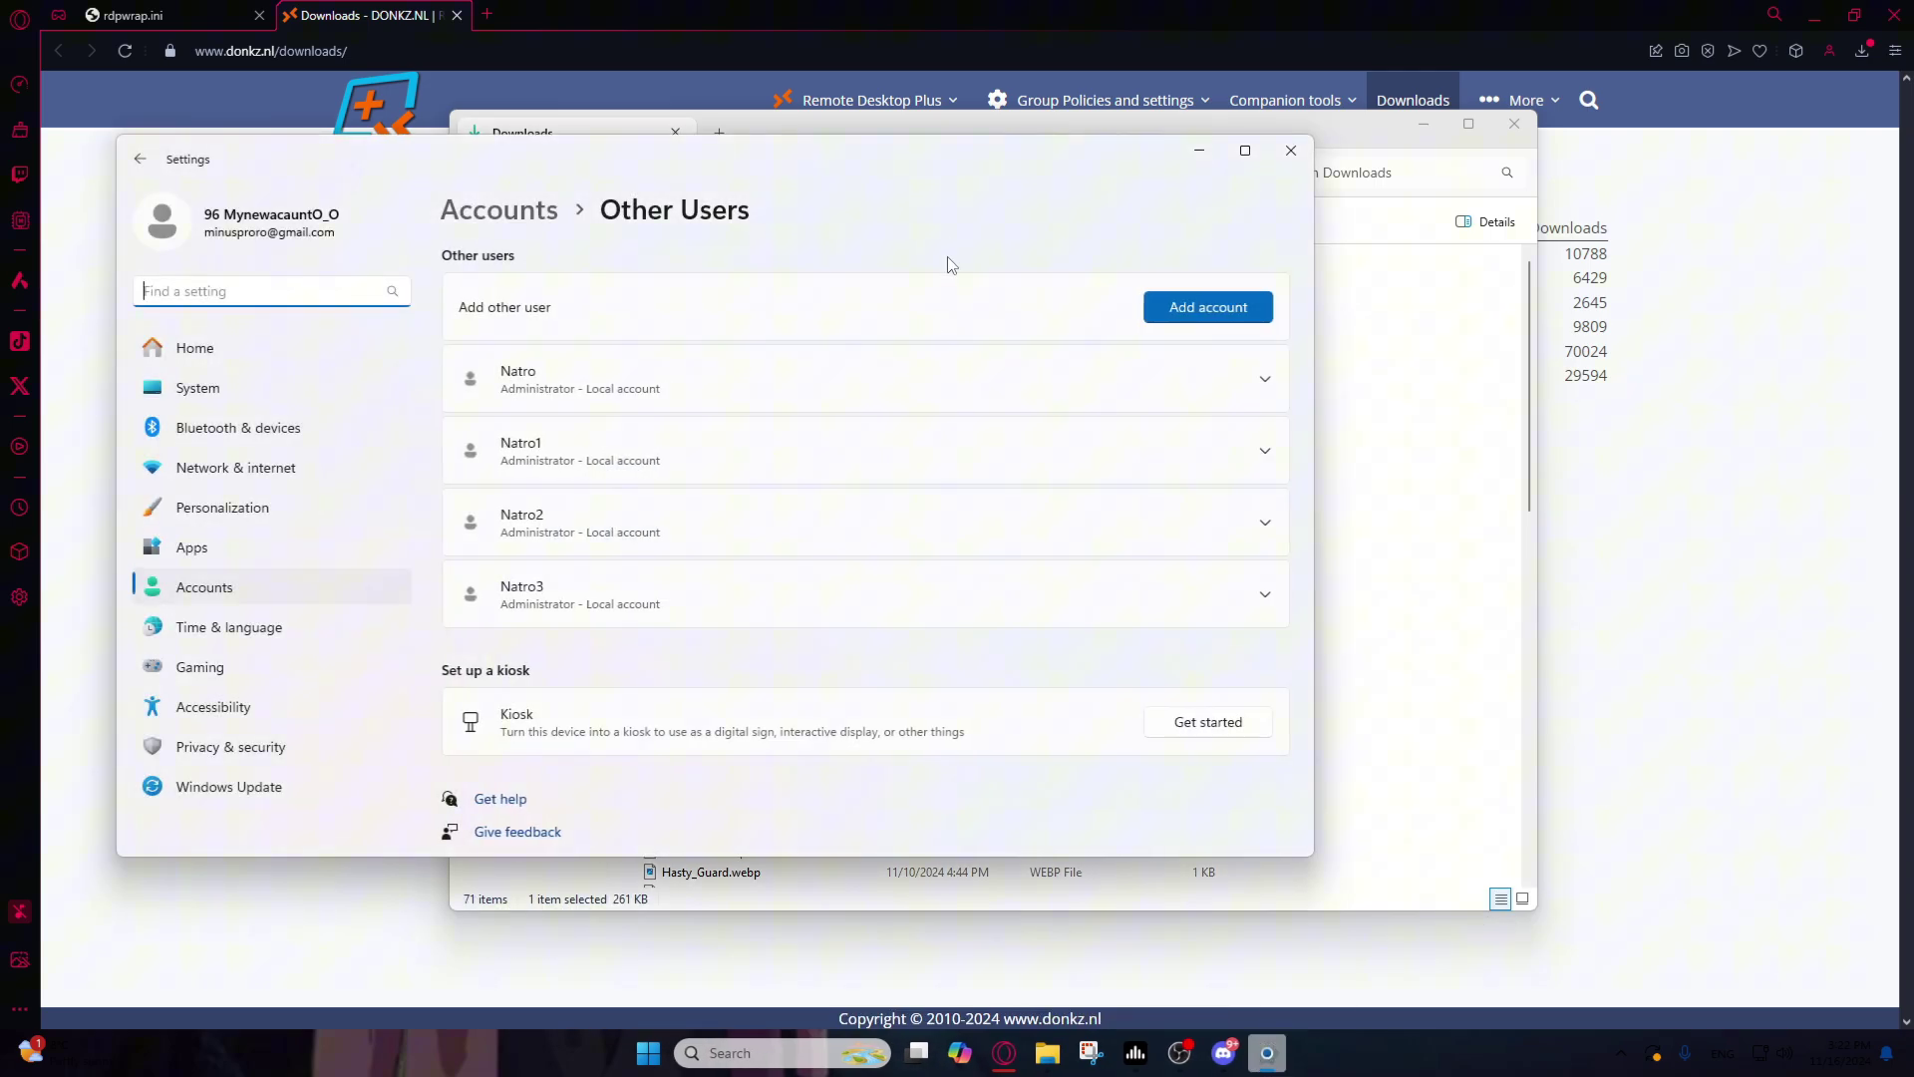
pyautogui.moveTo(935, 172); pyautogui.dragTo(1126, 152)
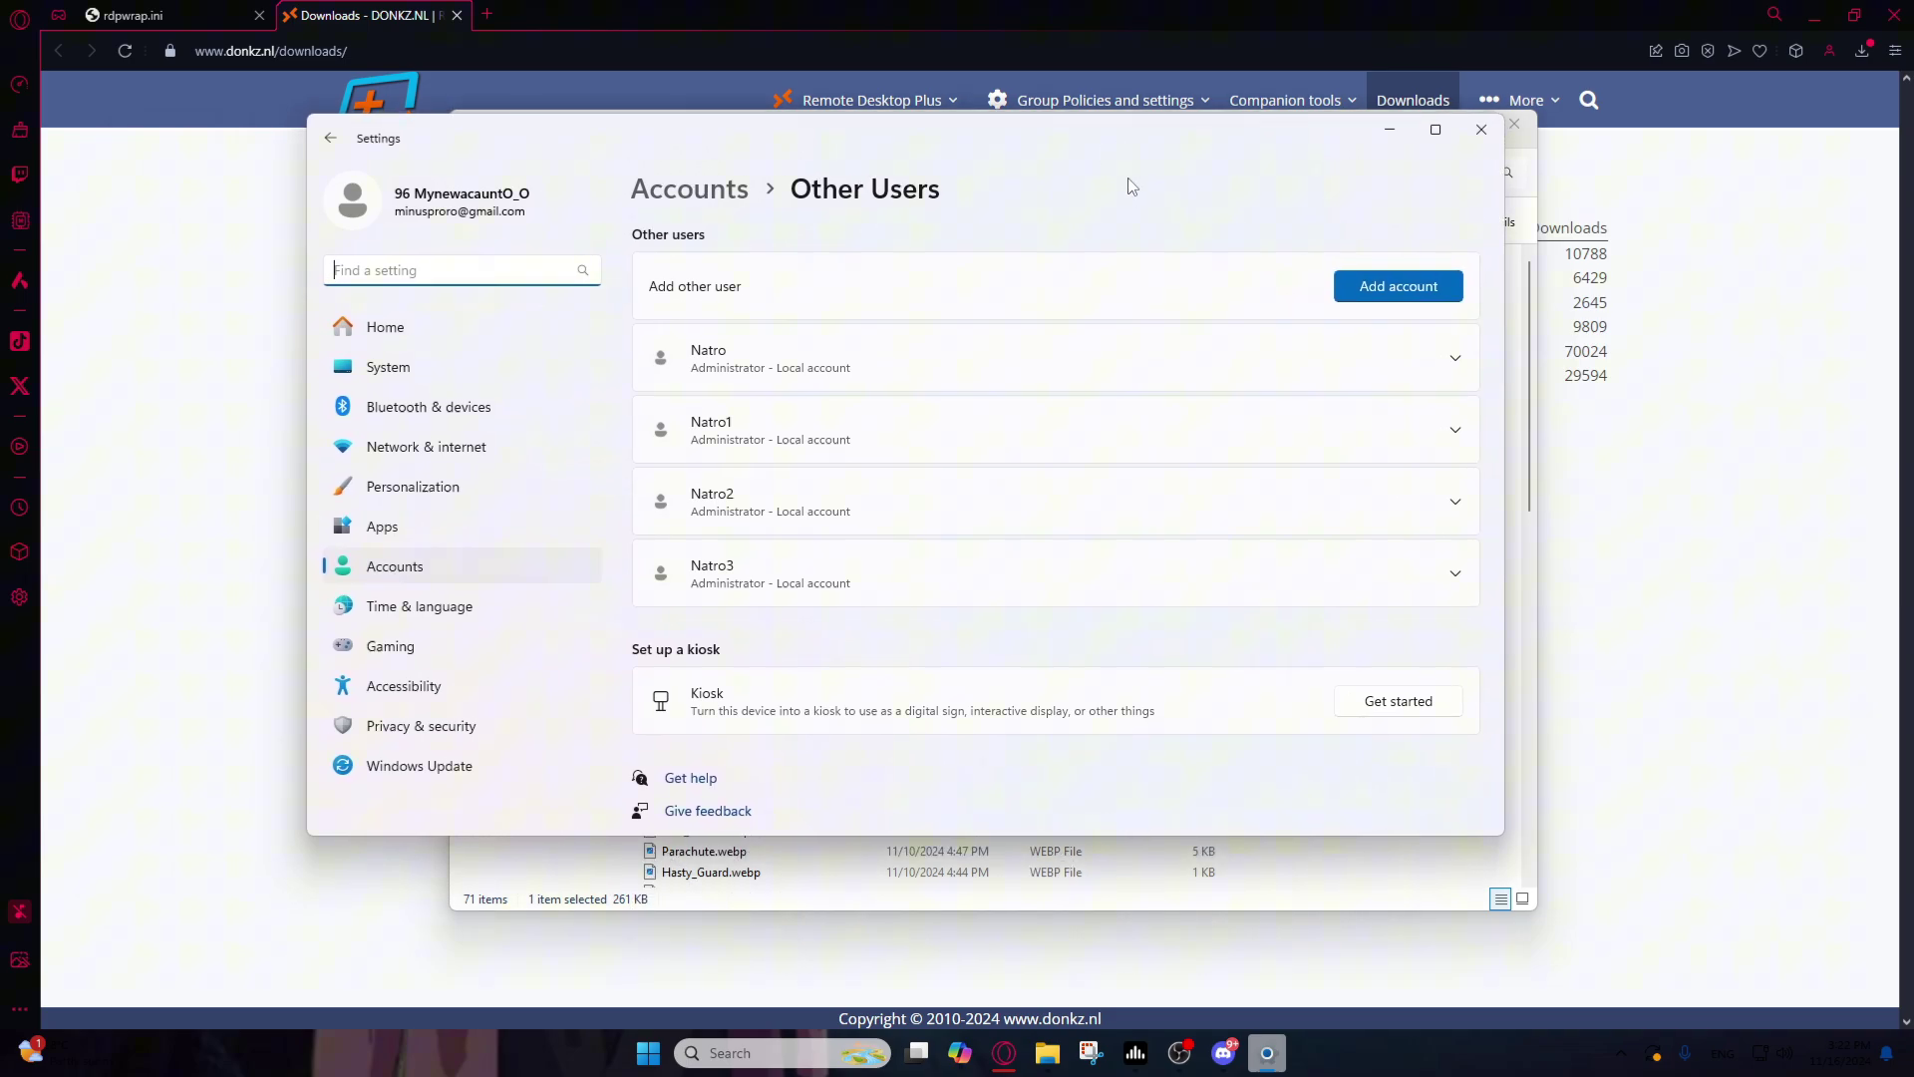
pyautogui.click(1388, 290)
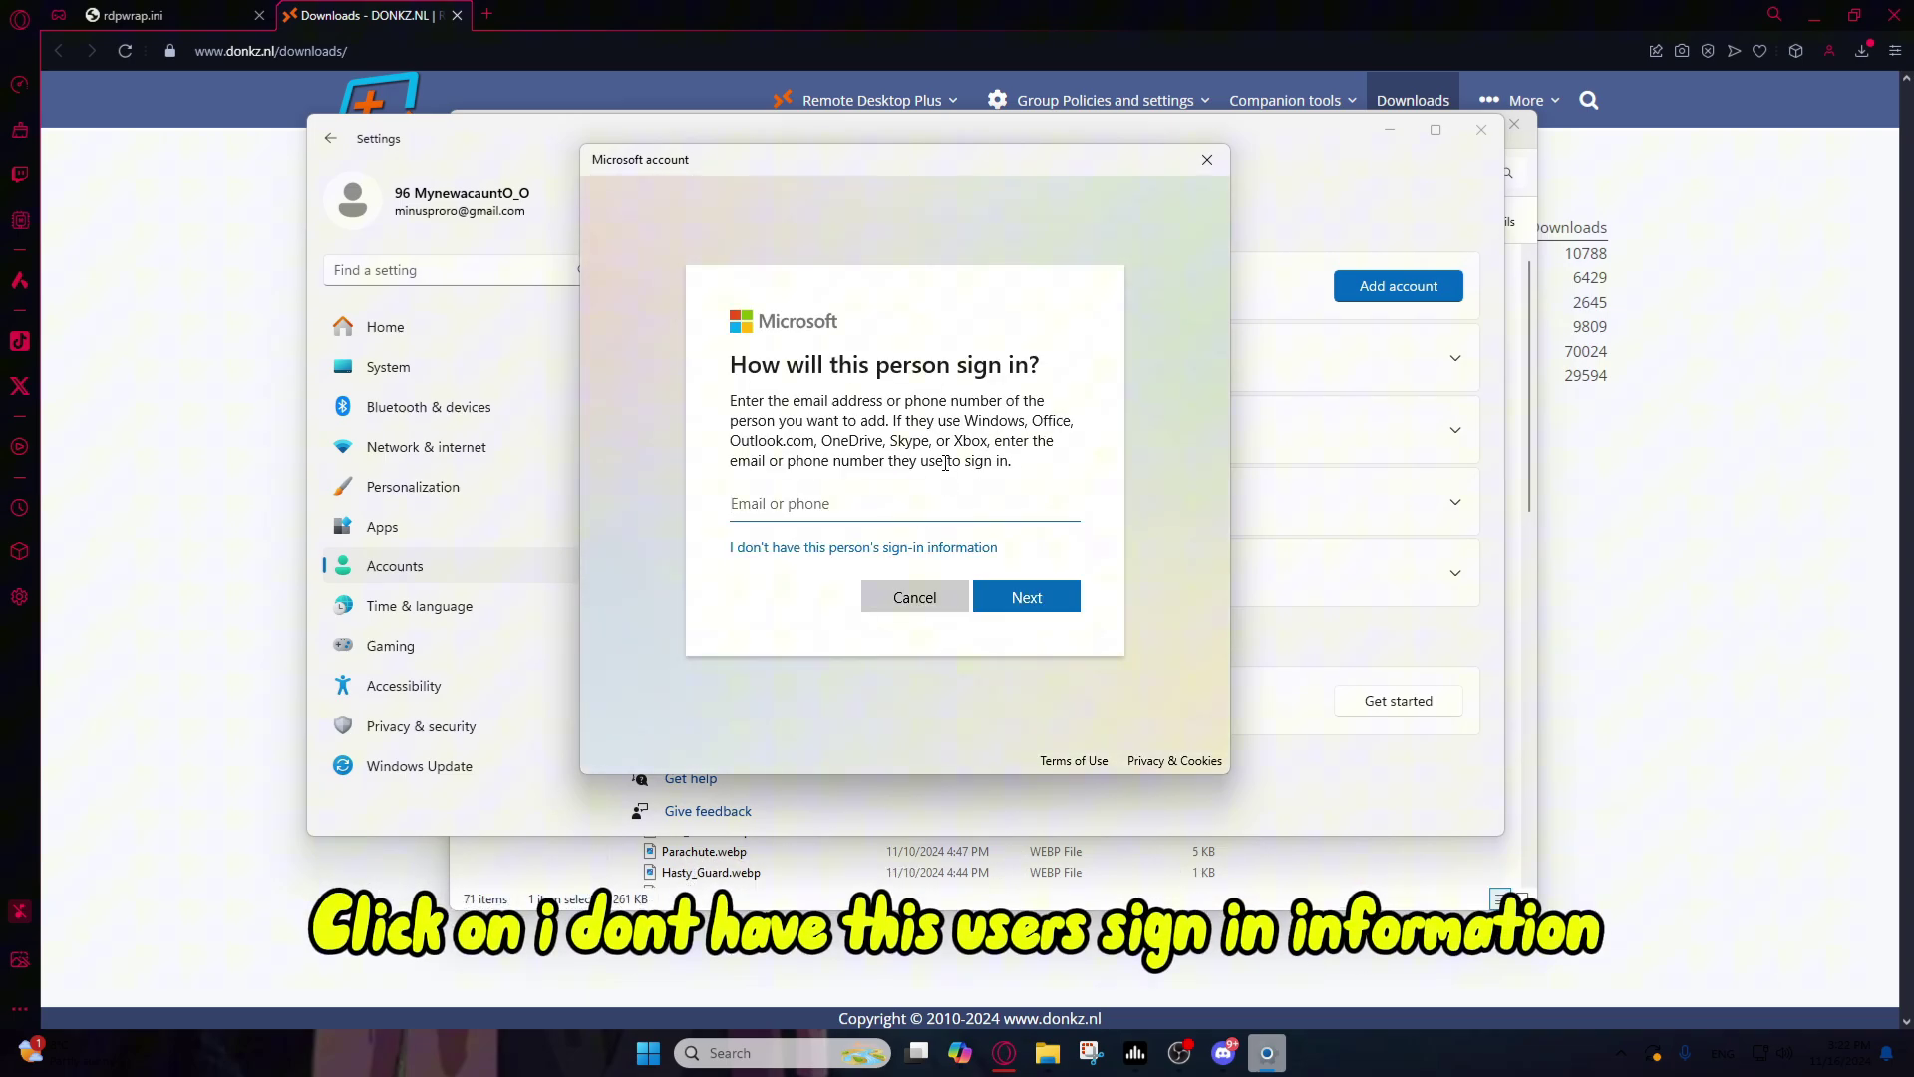
# Step: Create a local account named FischMacro without a Microsoft account and enter its password
pyautogui.click(910, 553)
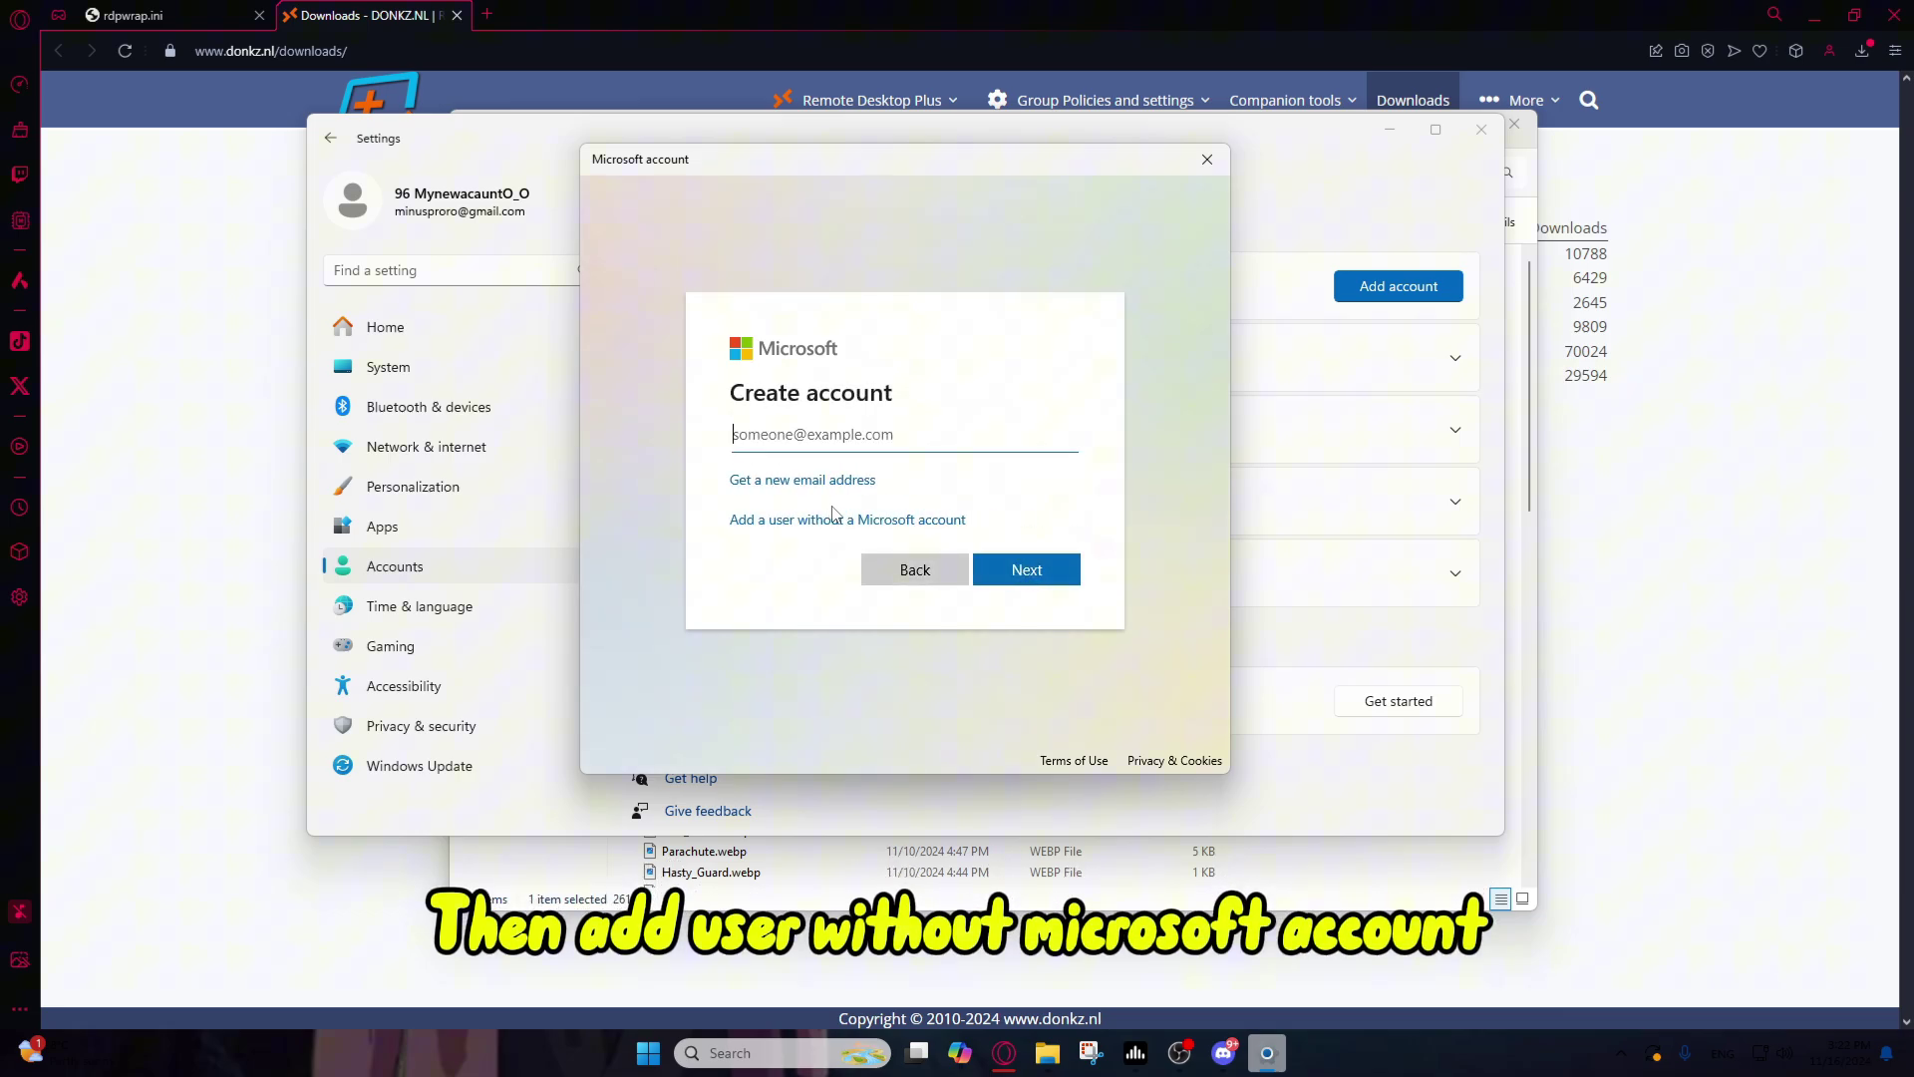
pyautogui.click(831, 527)
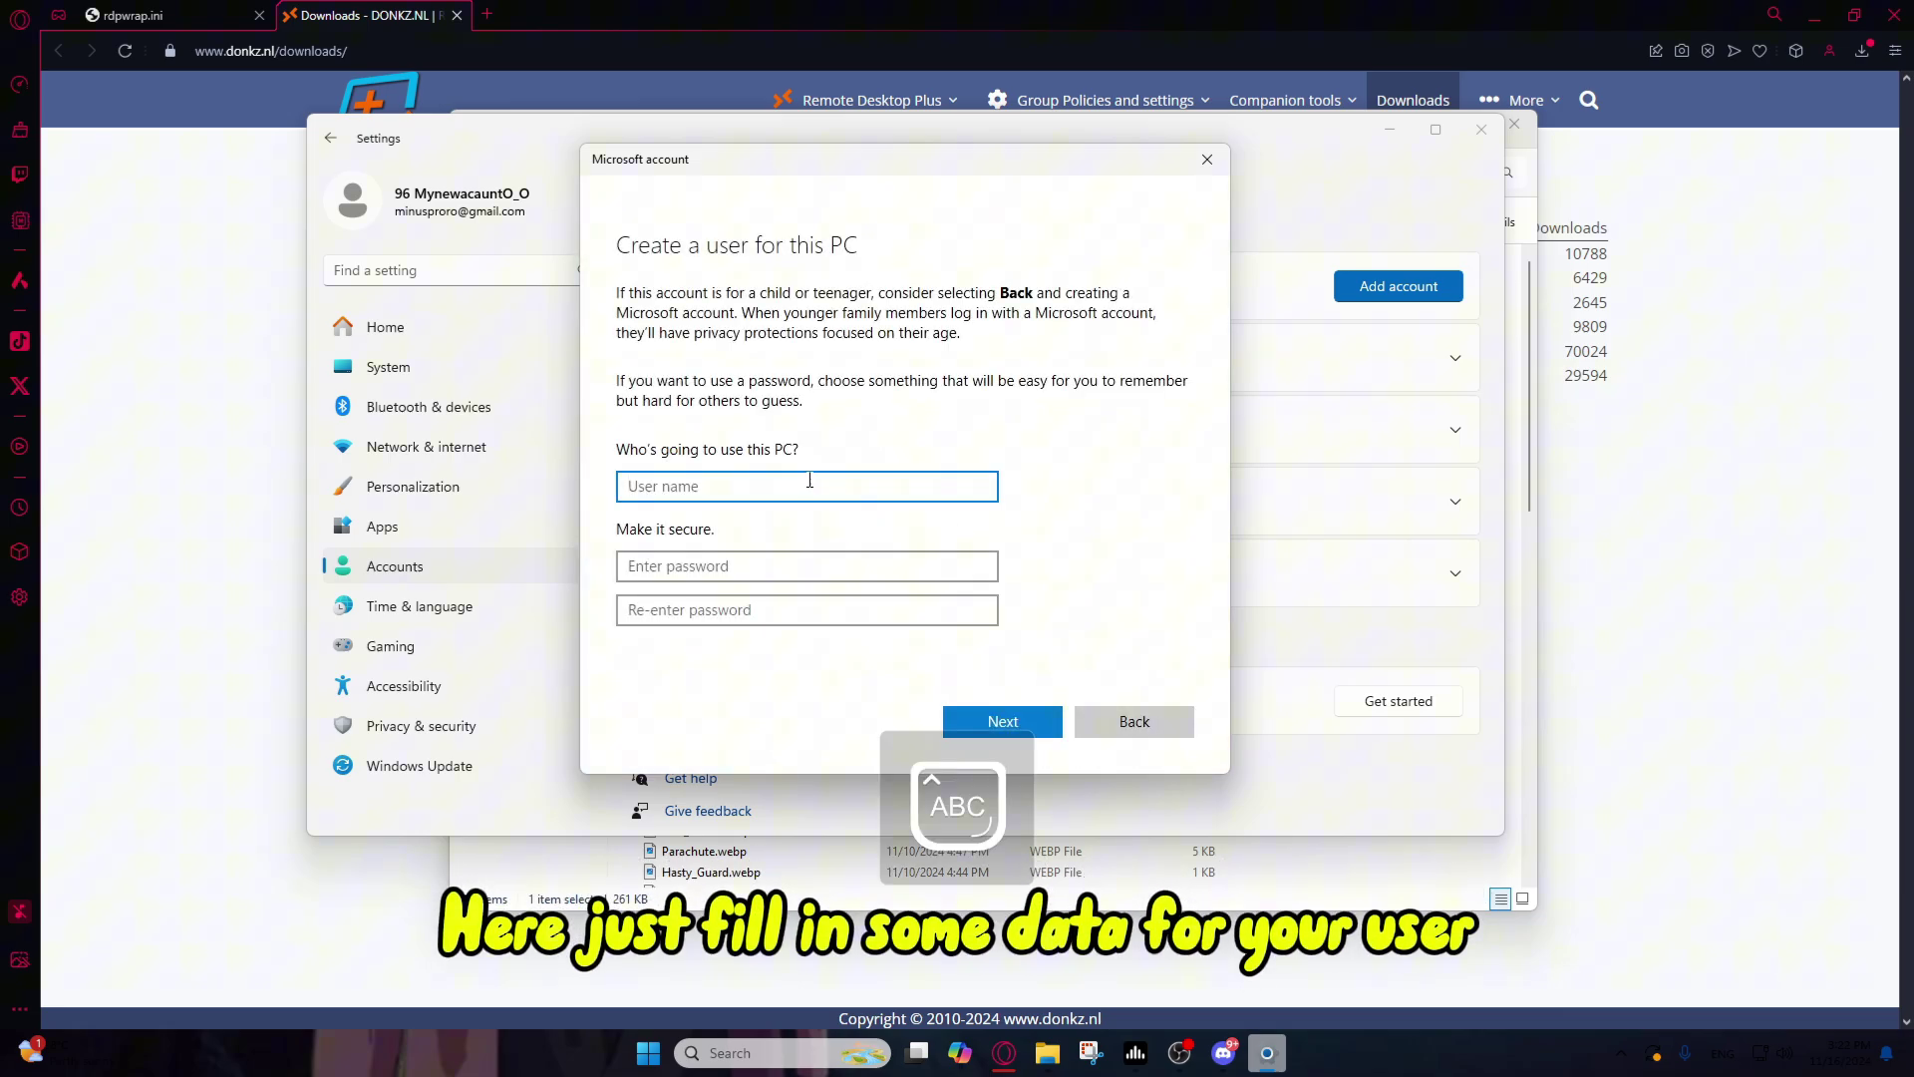
pyautogui.write('Fisch')
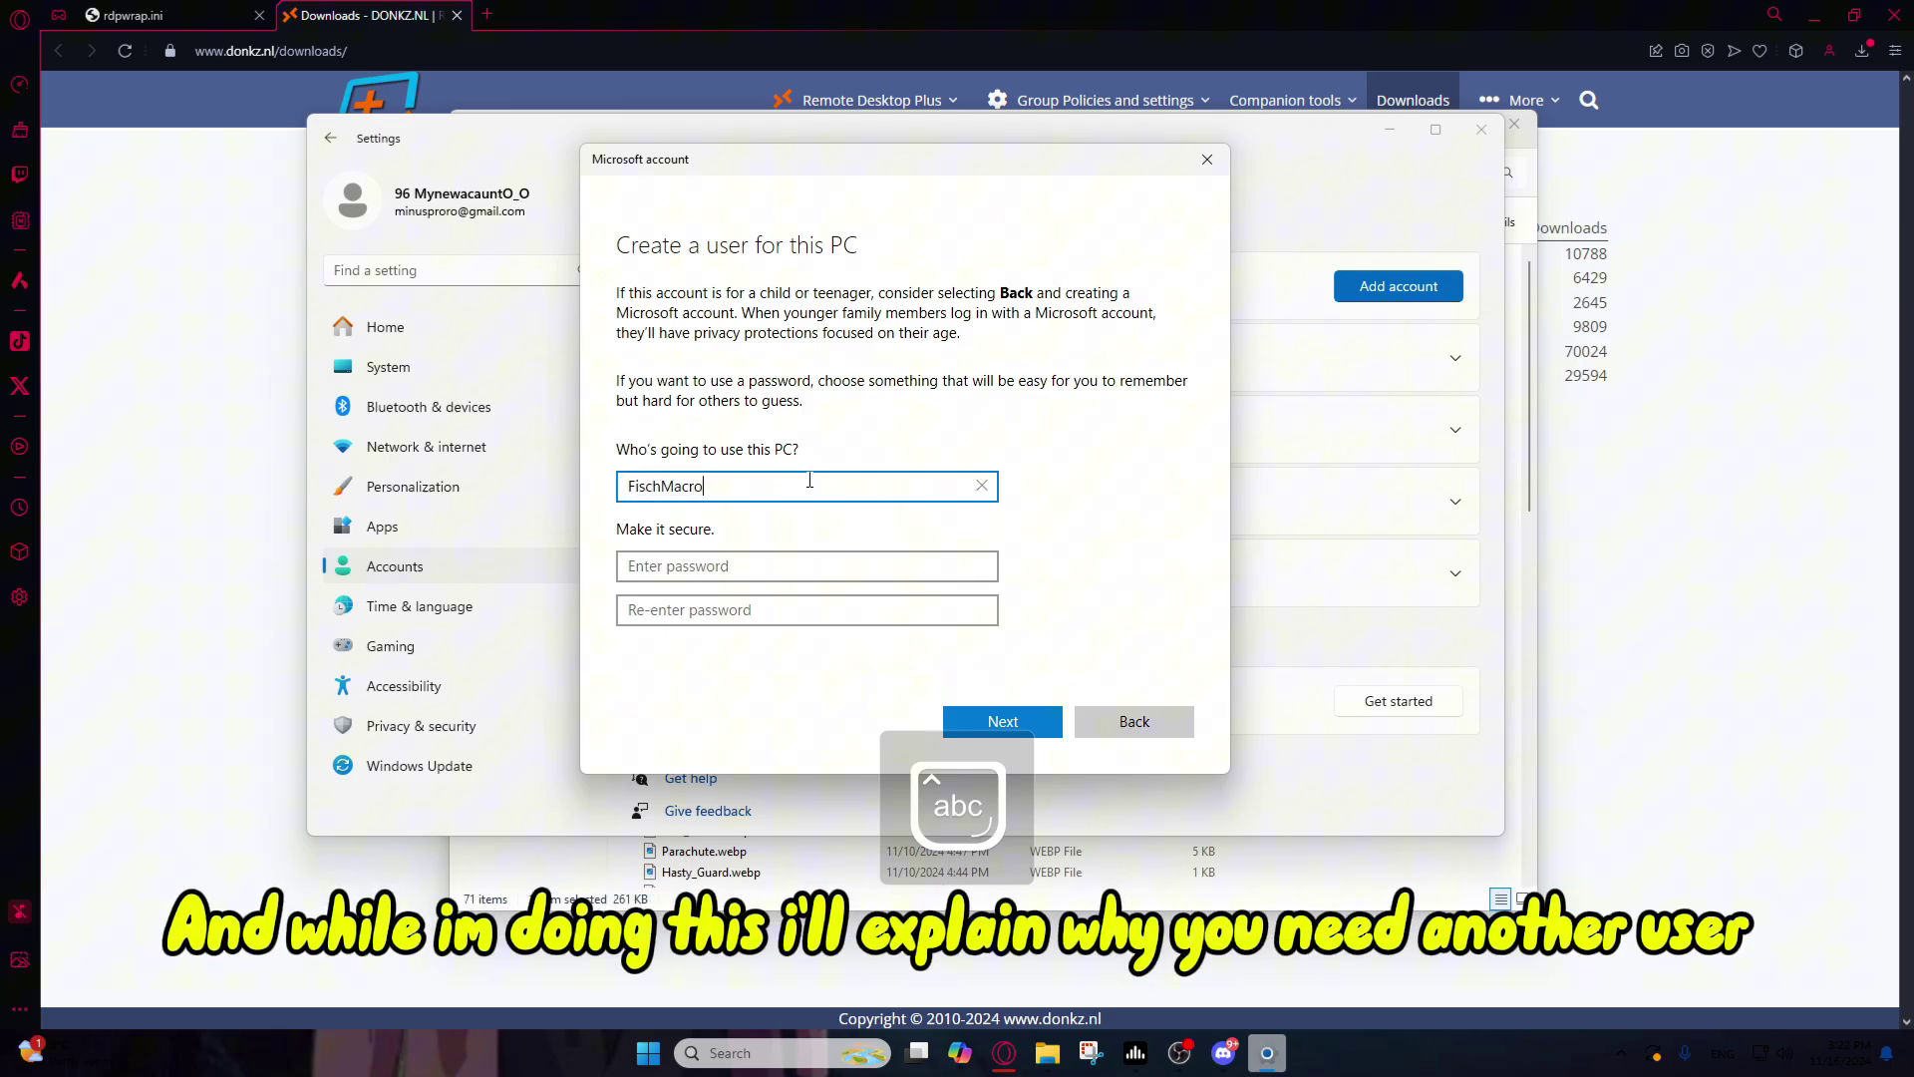
pyautogui.write('Macro')
pyautogui.click(749, 574)
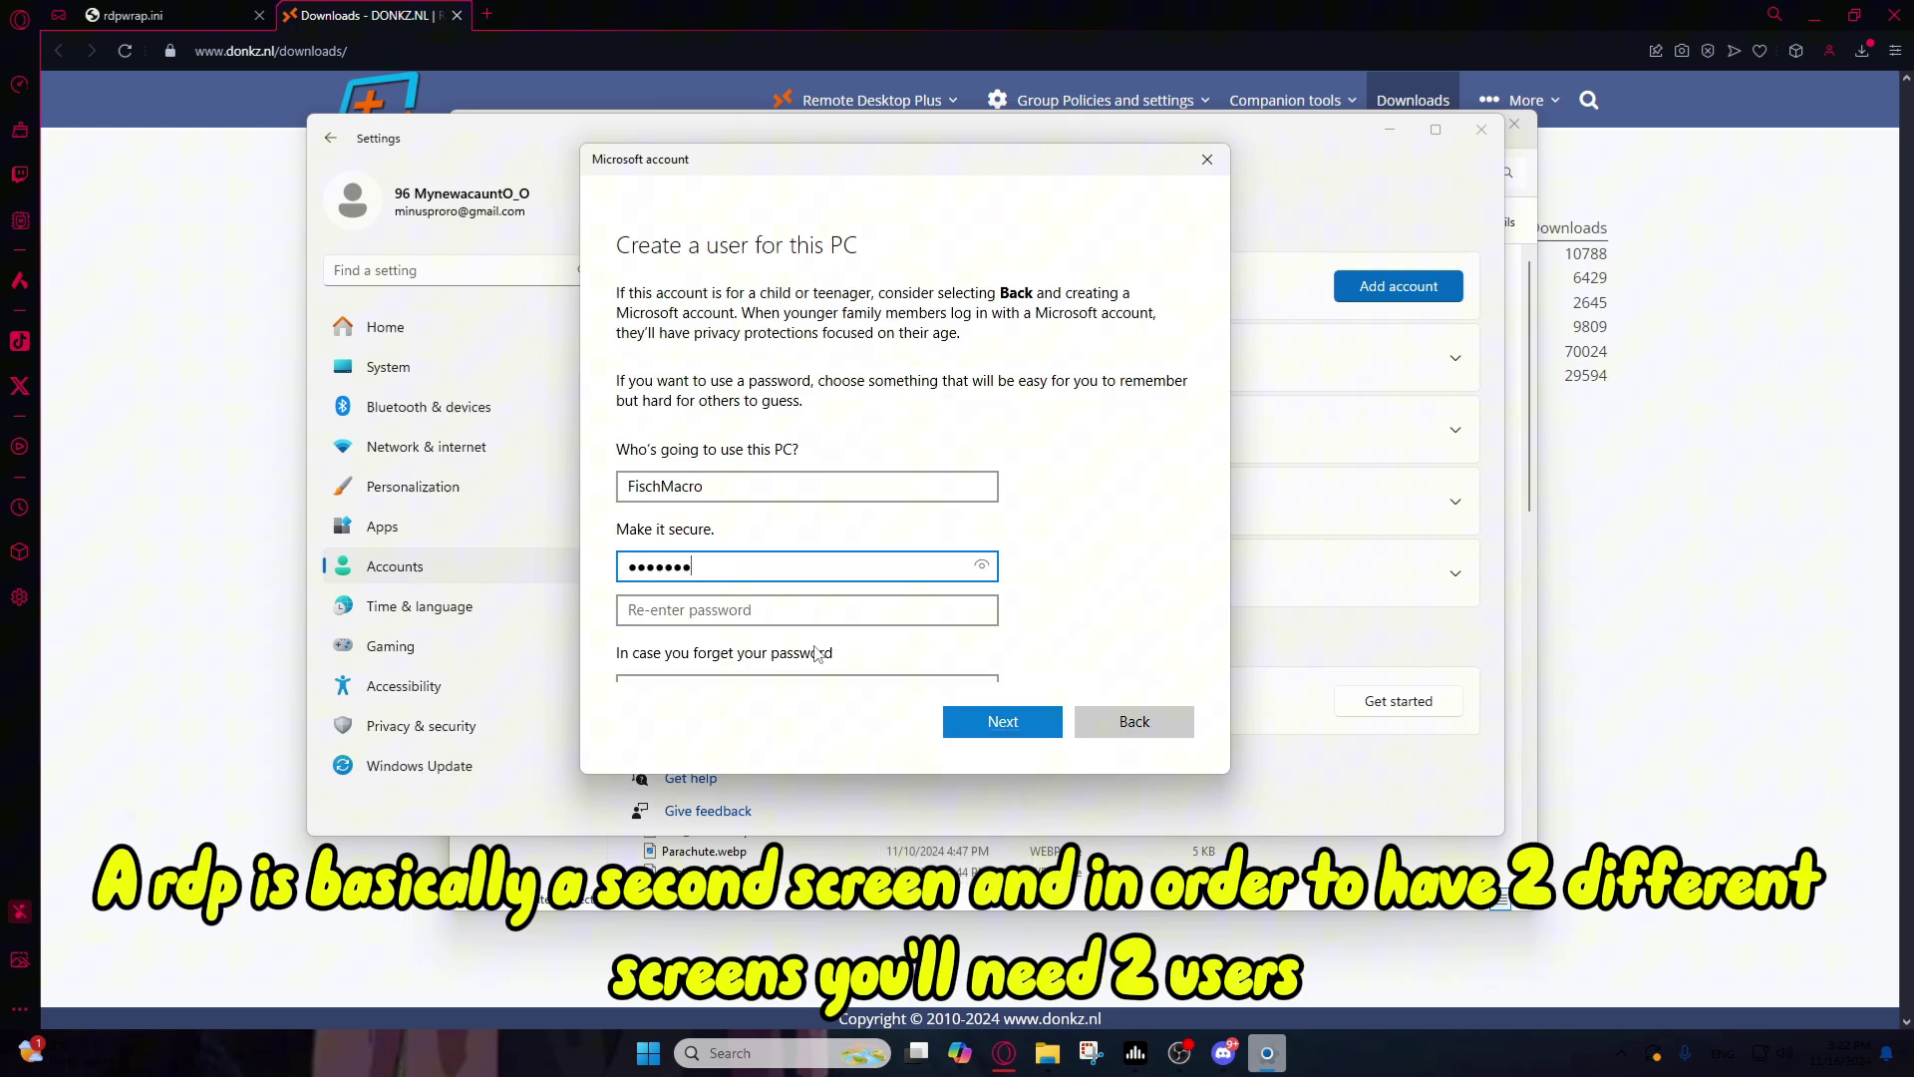
pyautogui.write('1234')
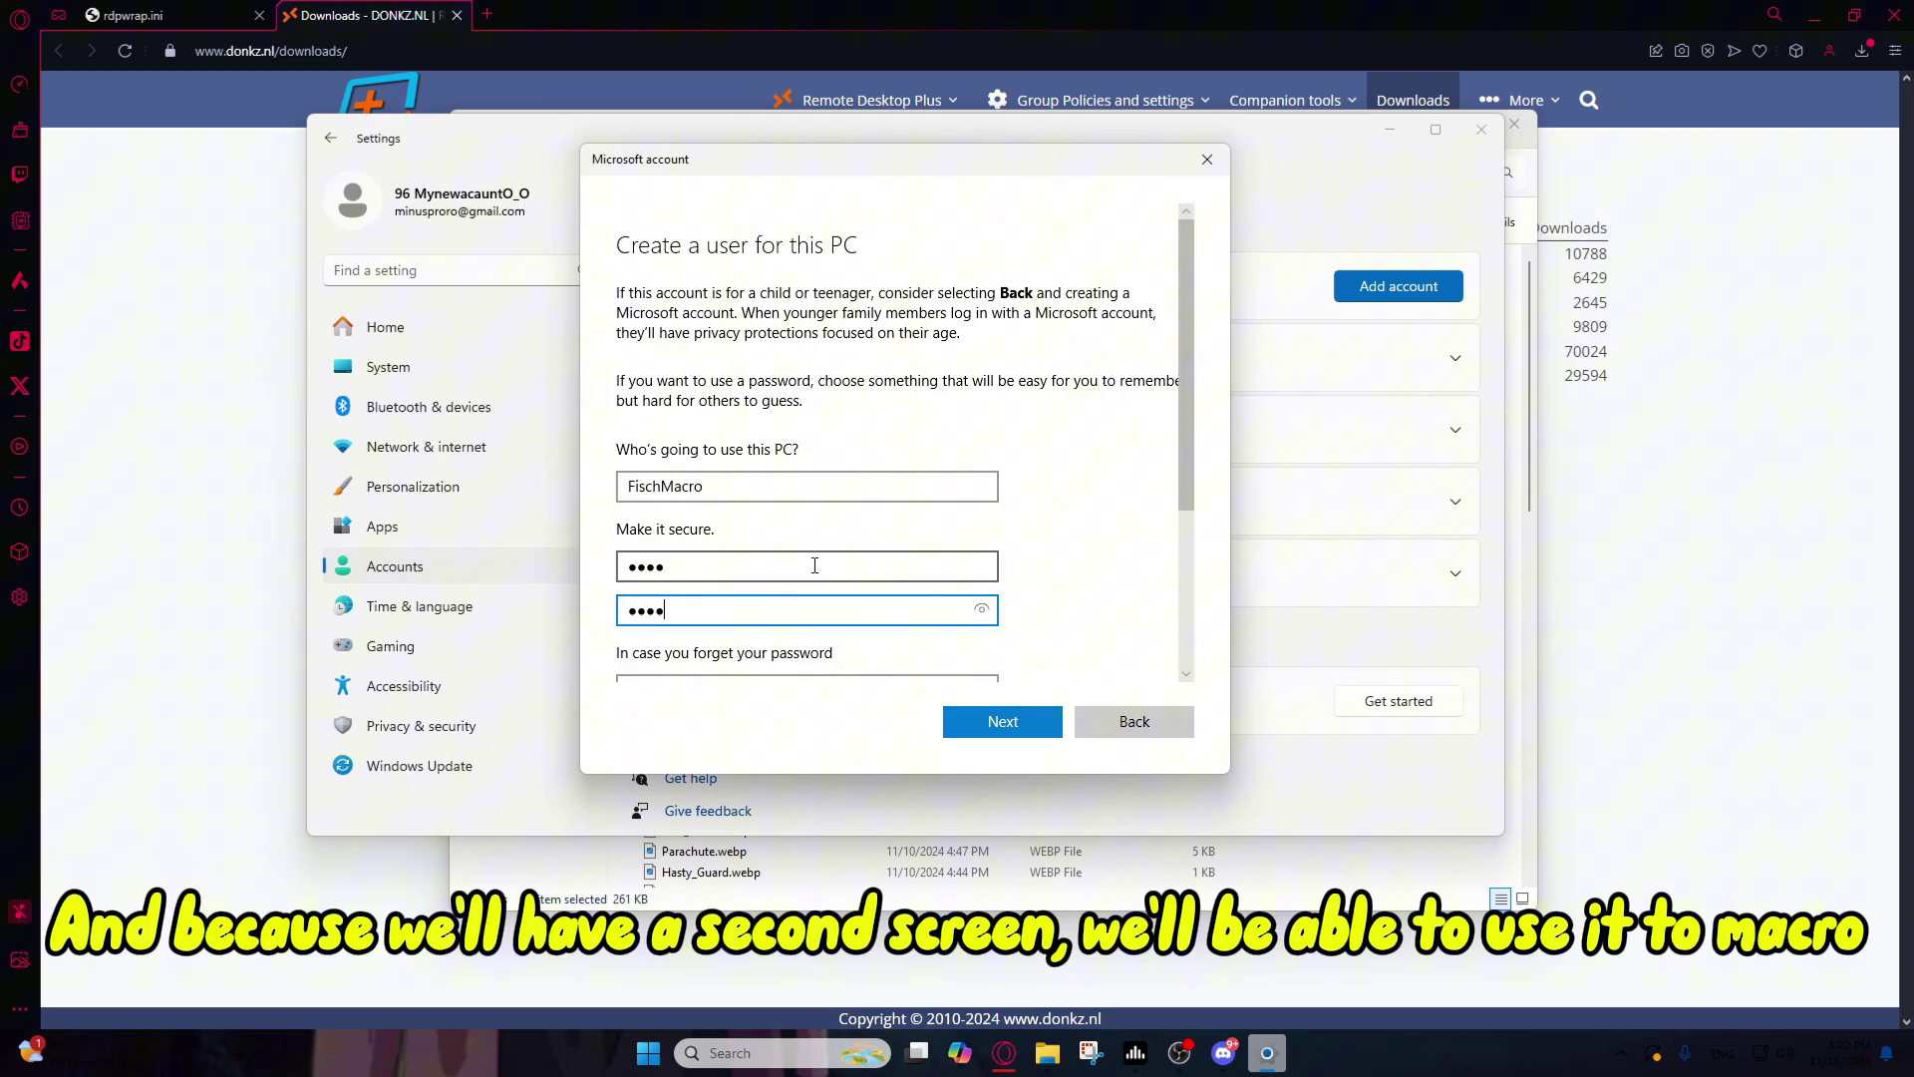
# Step: Choose the first pet's name and parents-met city security questions and answer them
pyautogui.scroll(-3, 815, 565)
pyautogui.click(793, 548)
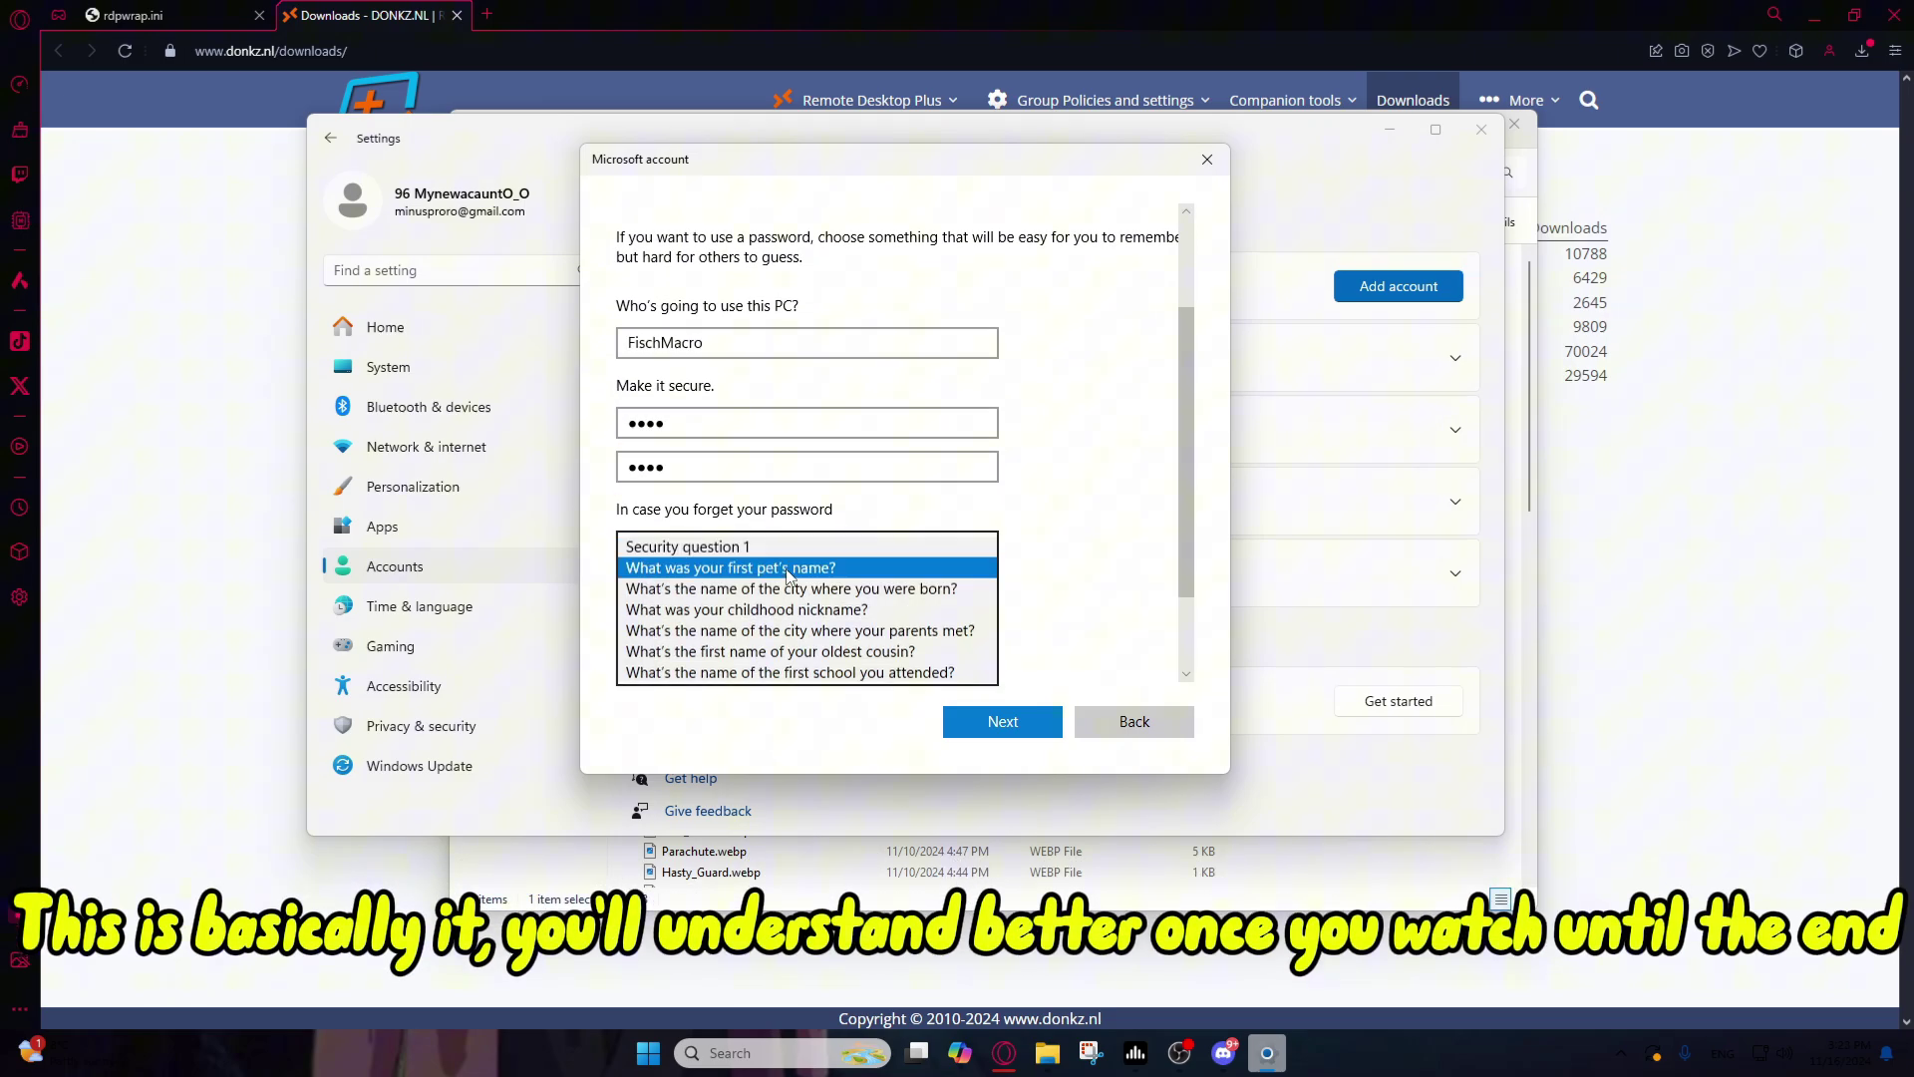
pyautogui.click(787, 571)
pyautogui.click(772, 587)
pyautogui.click(768, 634)
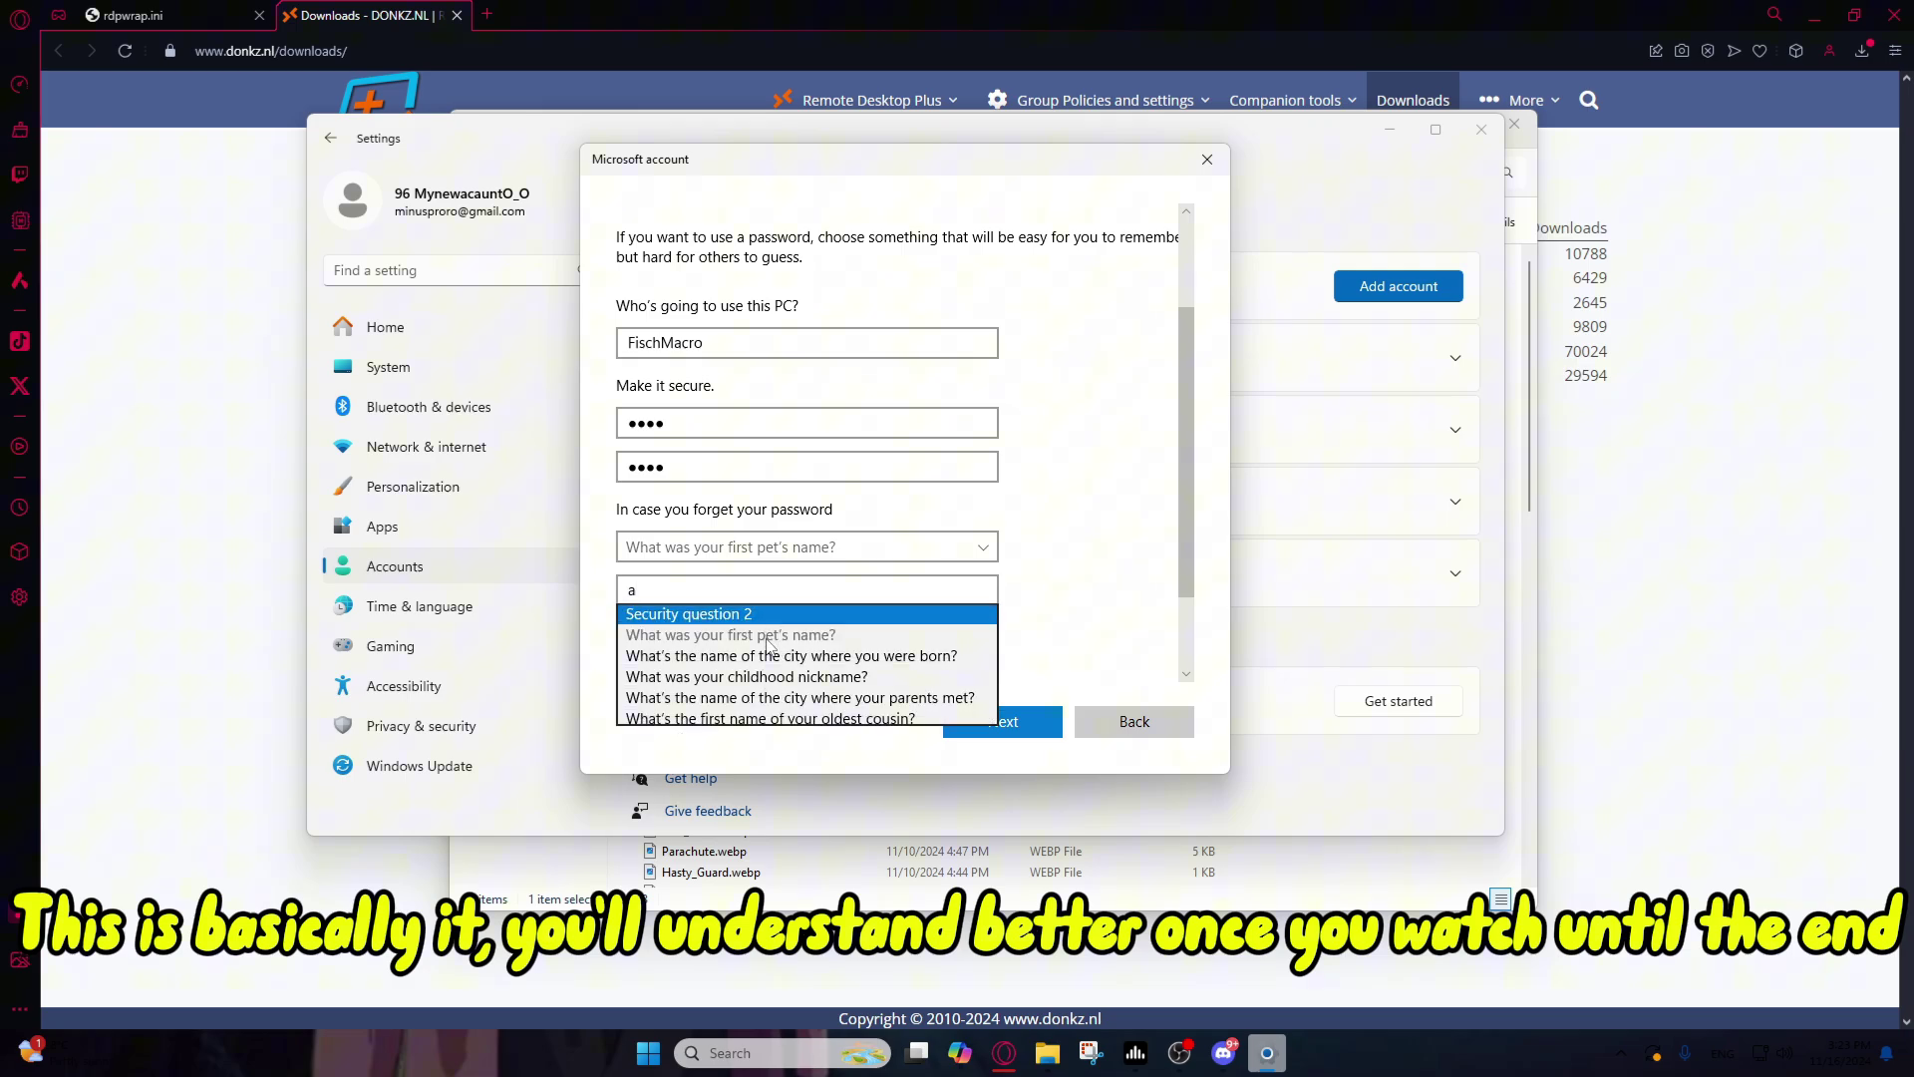
pyautogui.click(797, 698)
pyautogui.scroll(-1, 1132, 602)
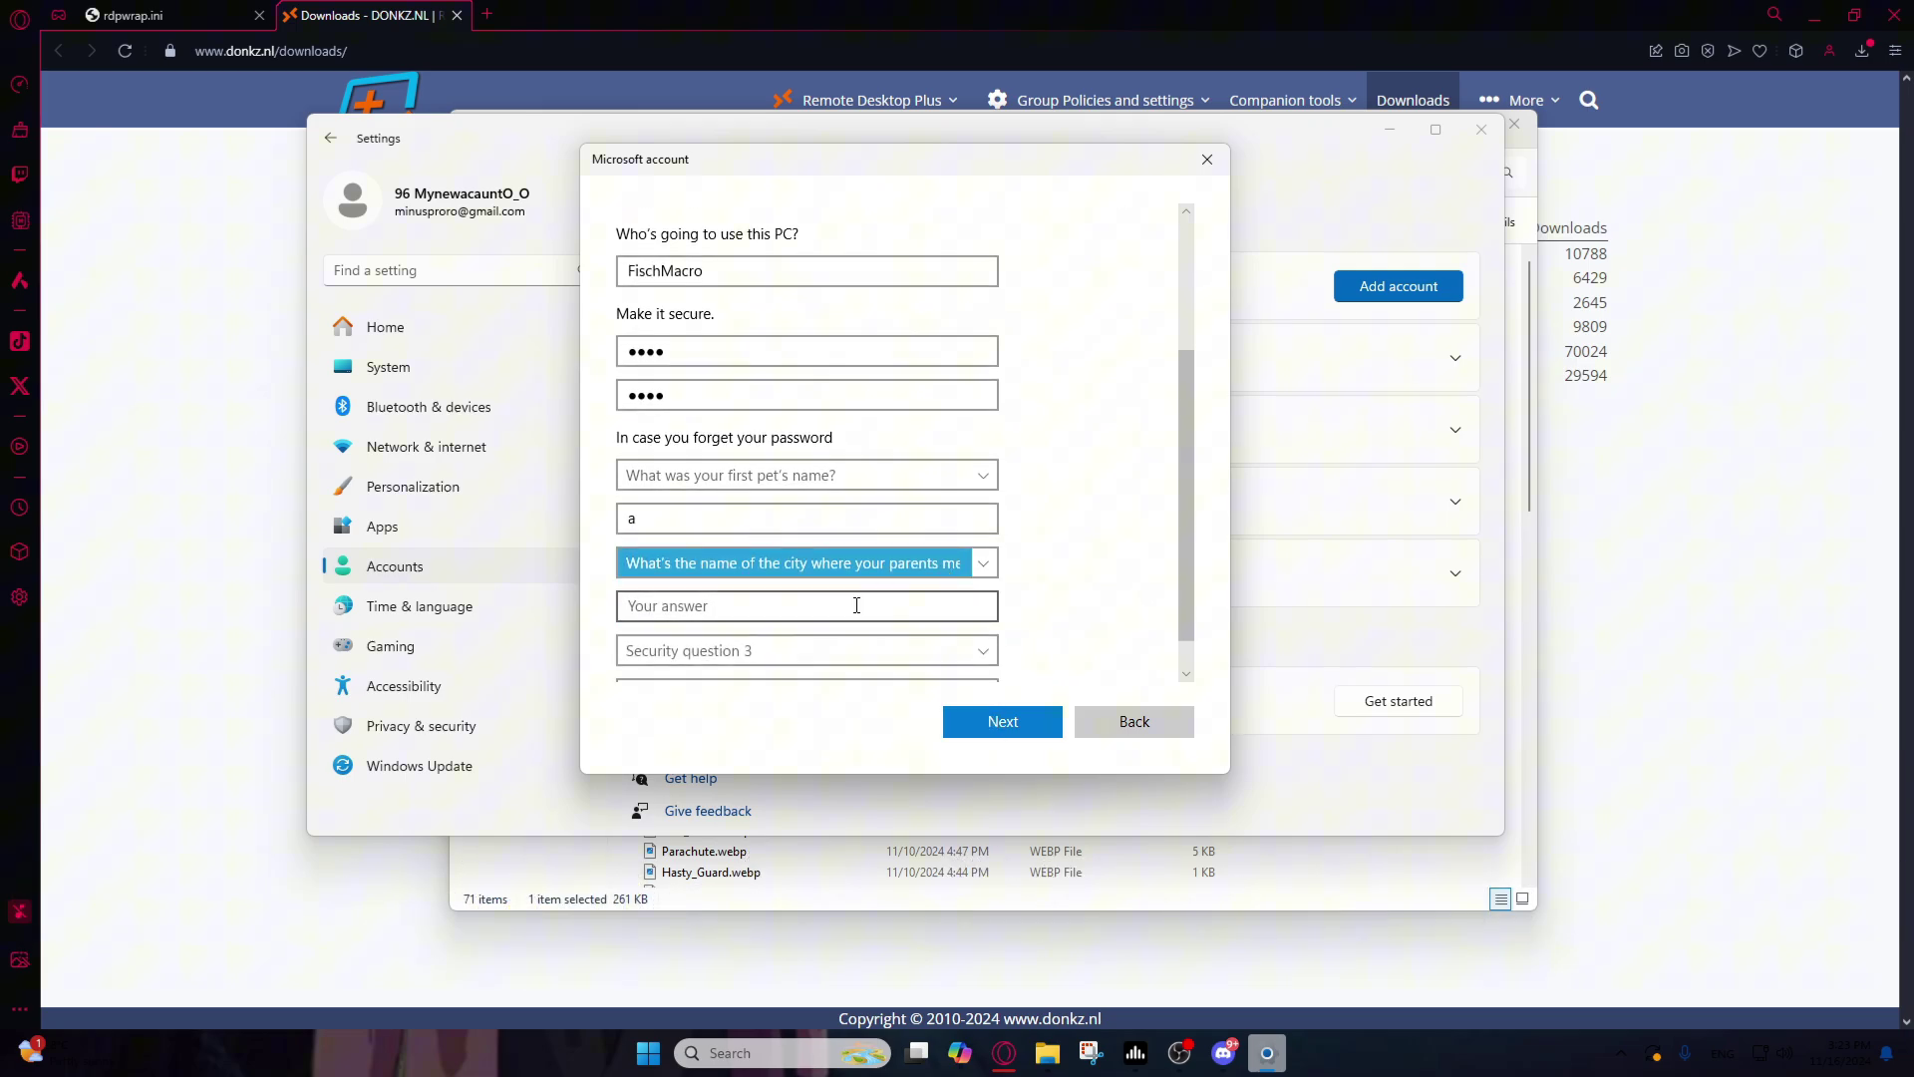
pyautogui.click(855, 602)
pyautogui.write('a')
# Step: Choose and answer the city-you-were-born question, then finish creating the account
pyautogui.scroll(-1, 1017, 593)
pyautogui.click(887, 612)
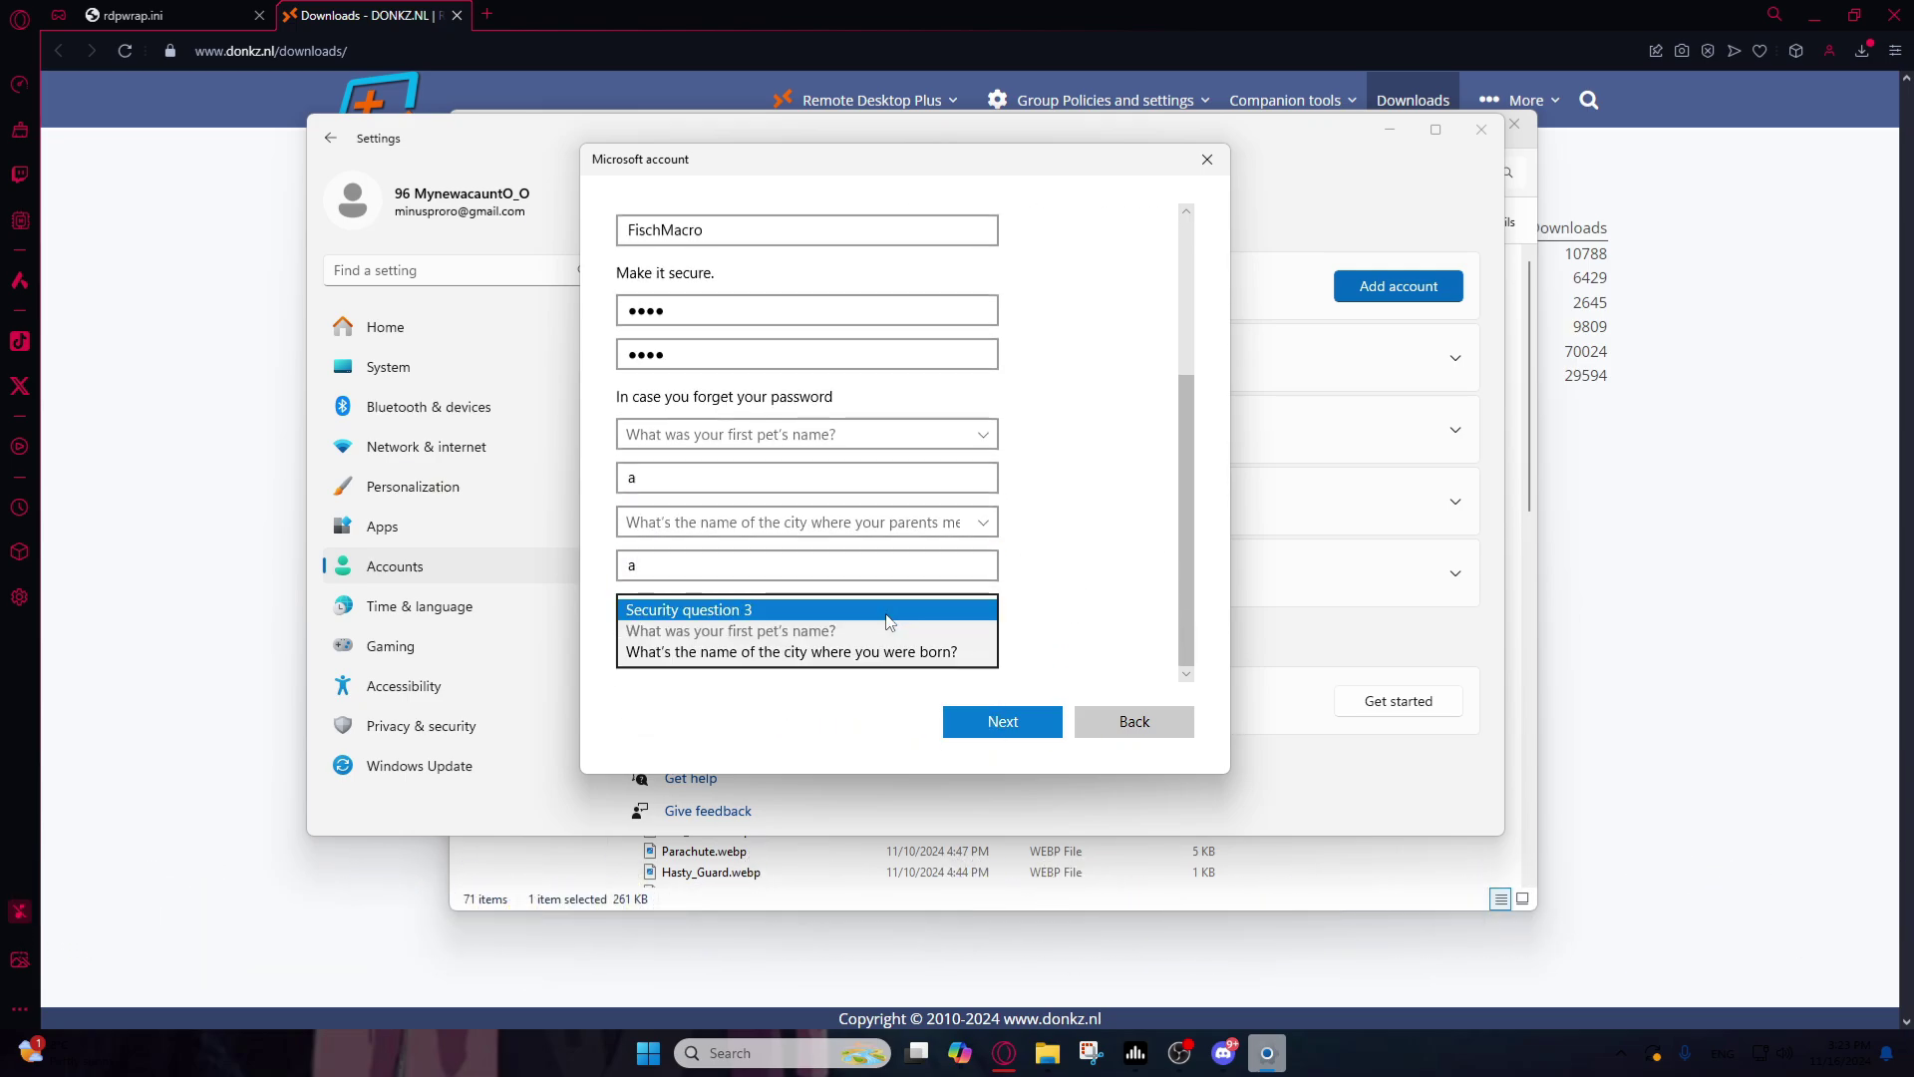
pyautogui.click(797, 650)
pyautogui.click(793, 656)
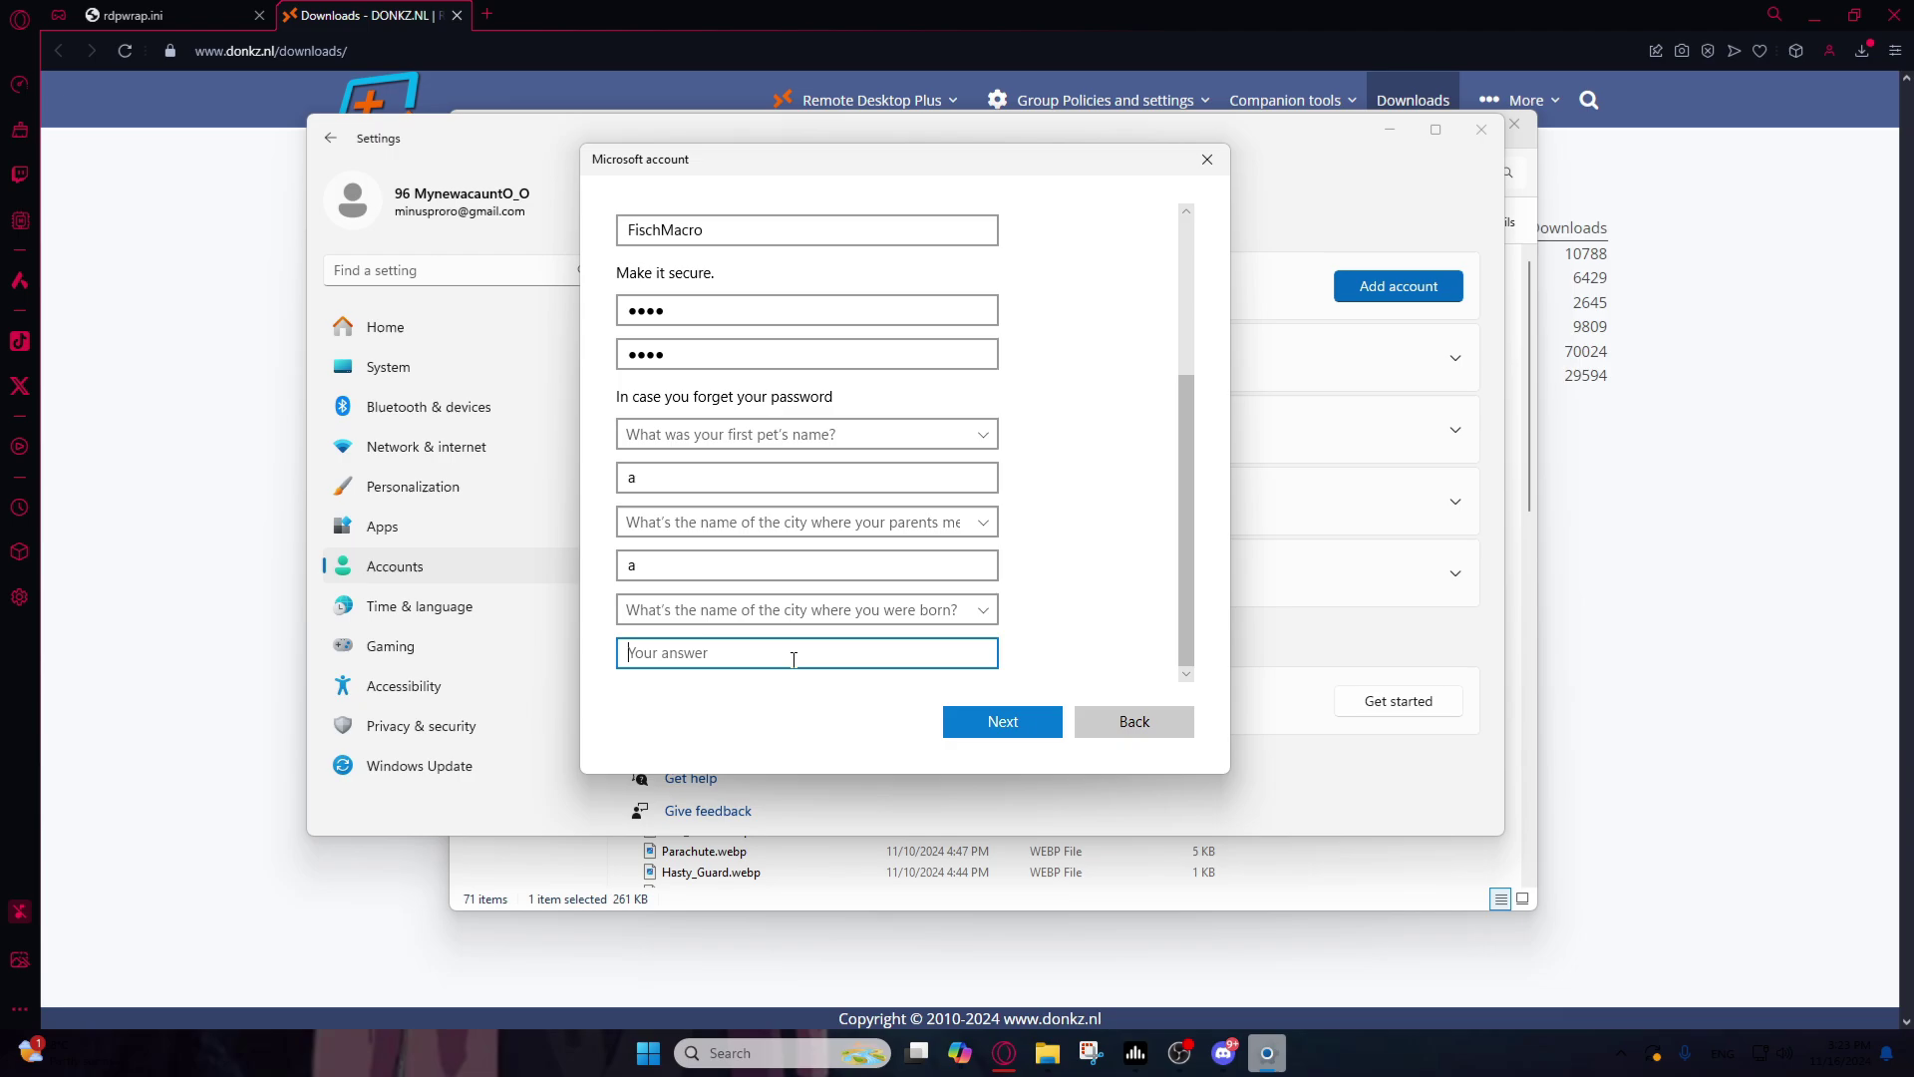
pyautogui.write('a')
pyautogui.click(1042, 730)
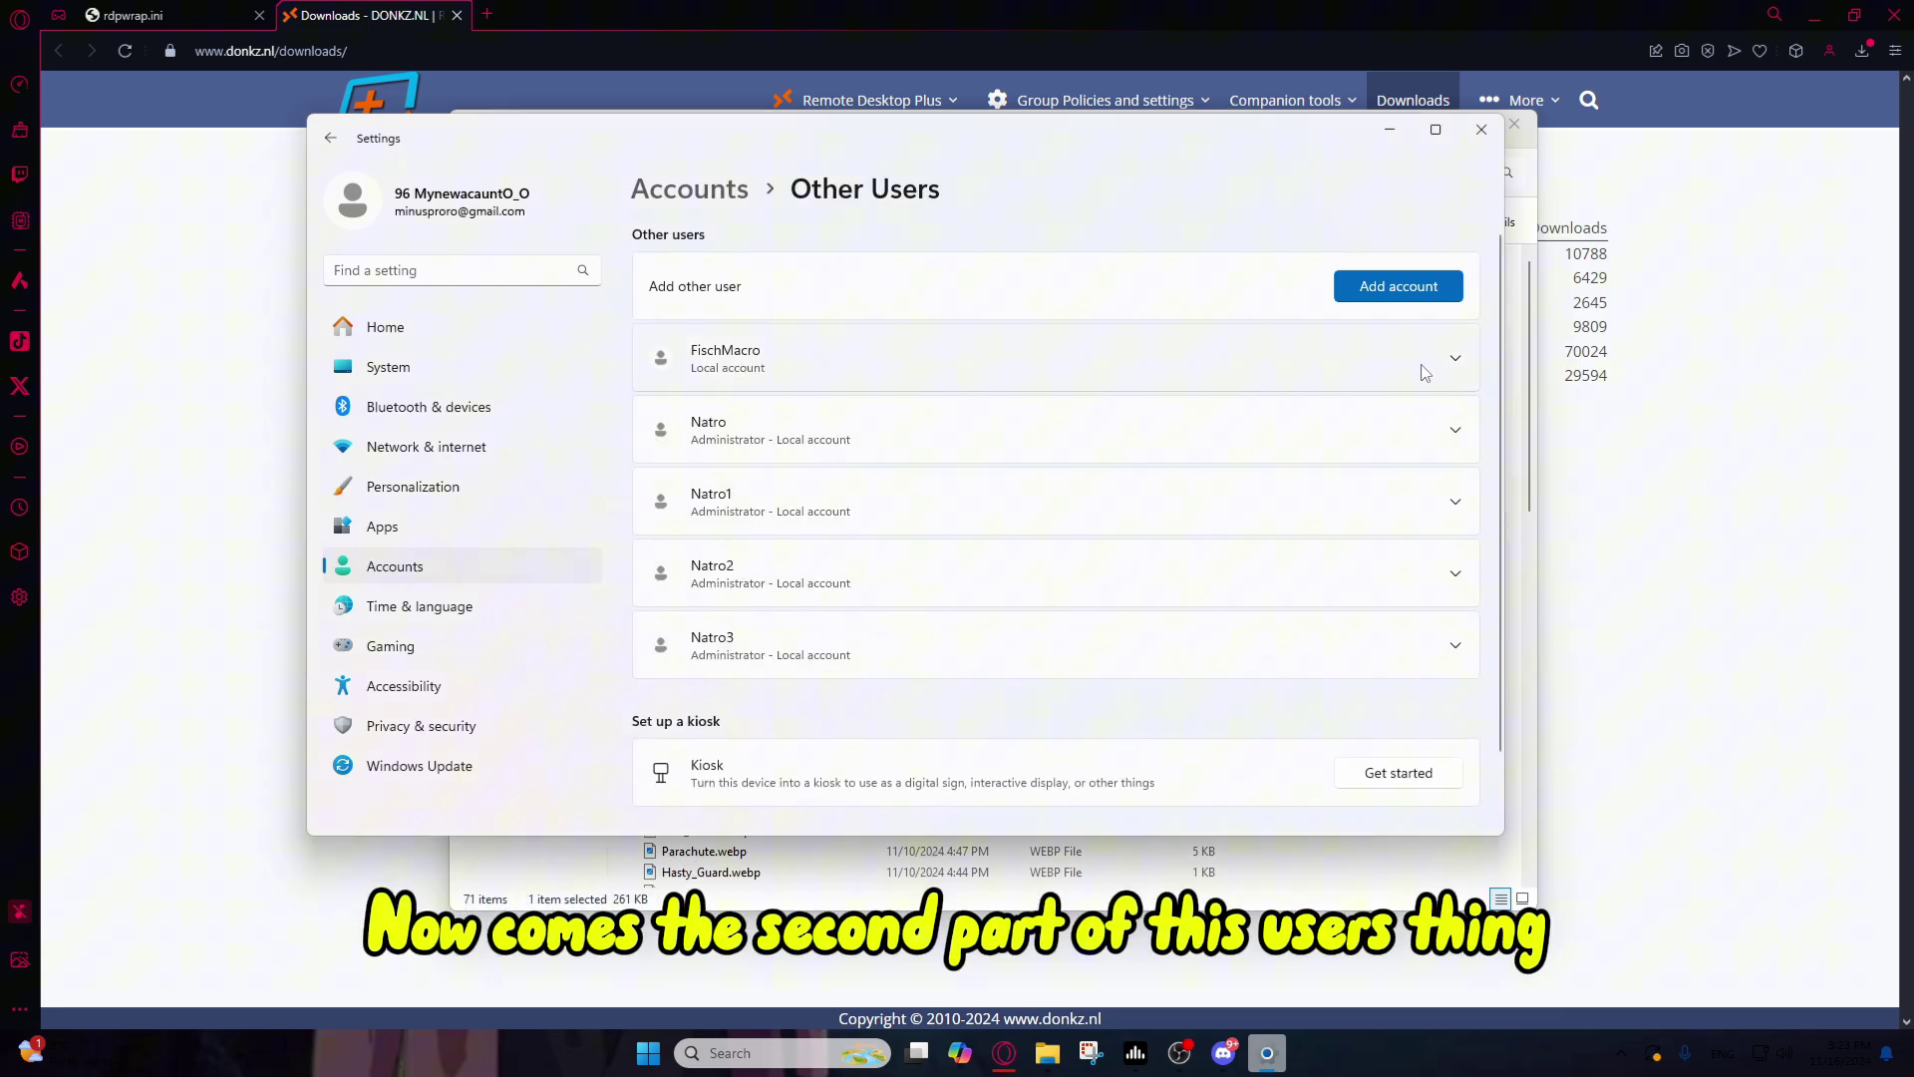
# Step: Expand the FischMacro row under Other Users, then bring Settings back in front of OBS
pyautogui.click(1454, 363)
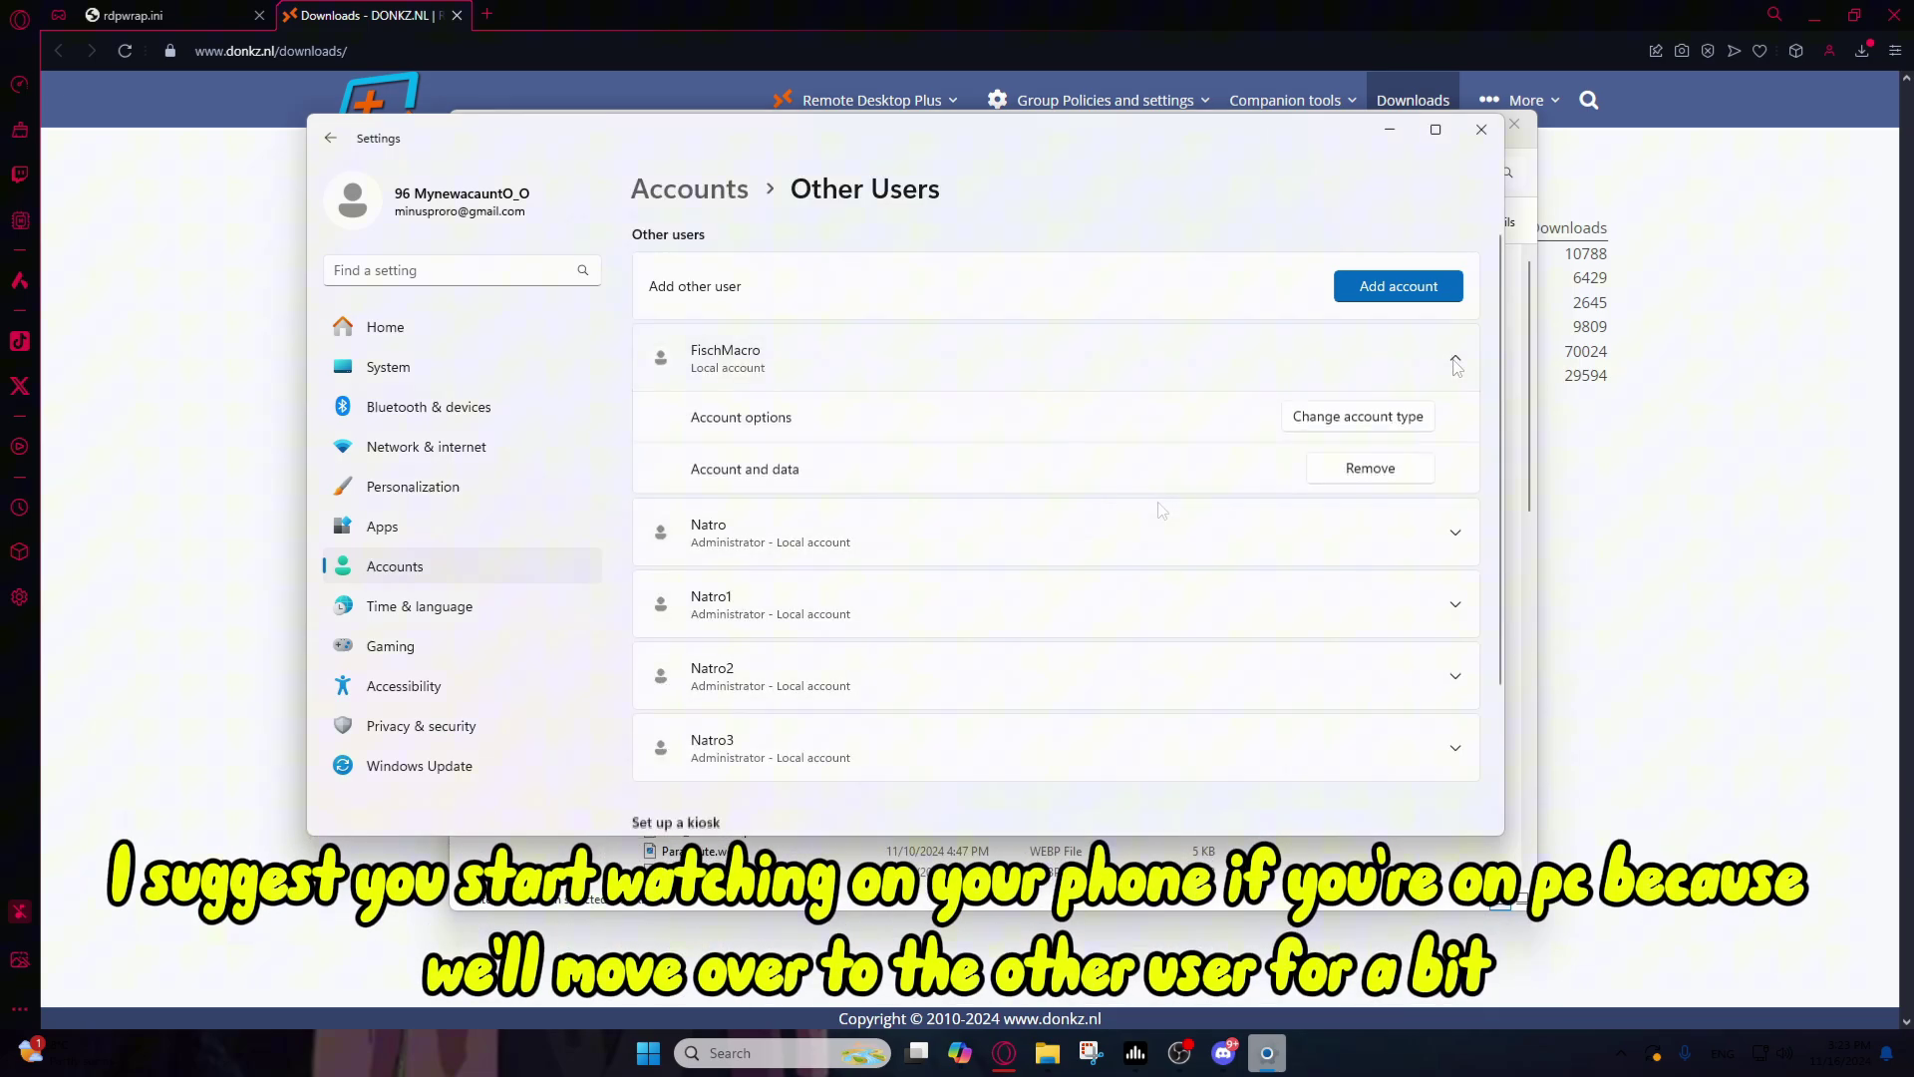
pyautogui.click(1179, 1052)
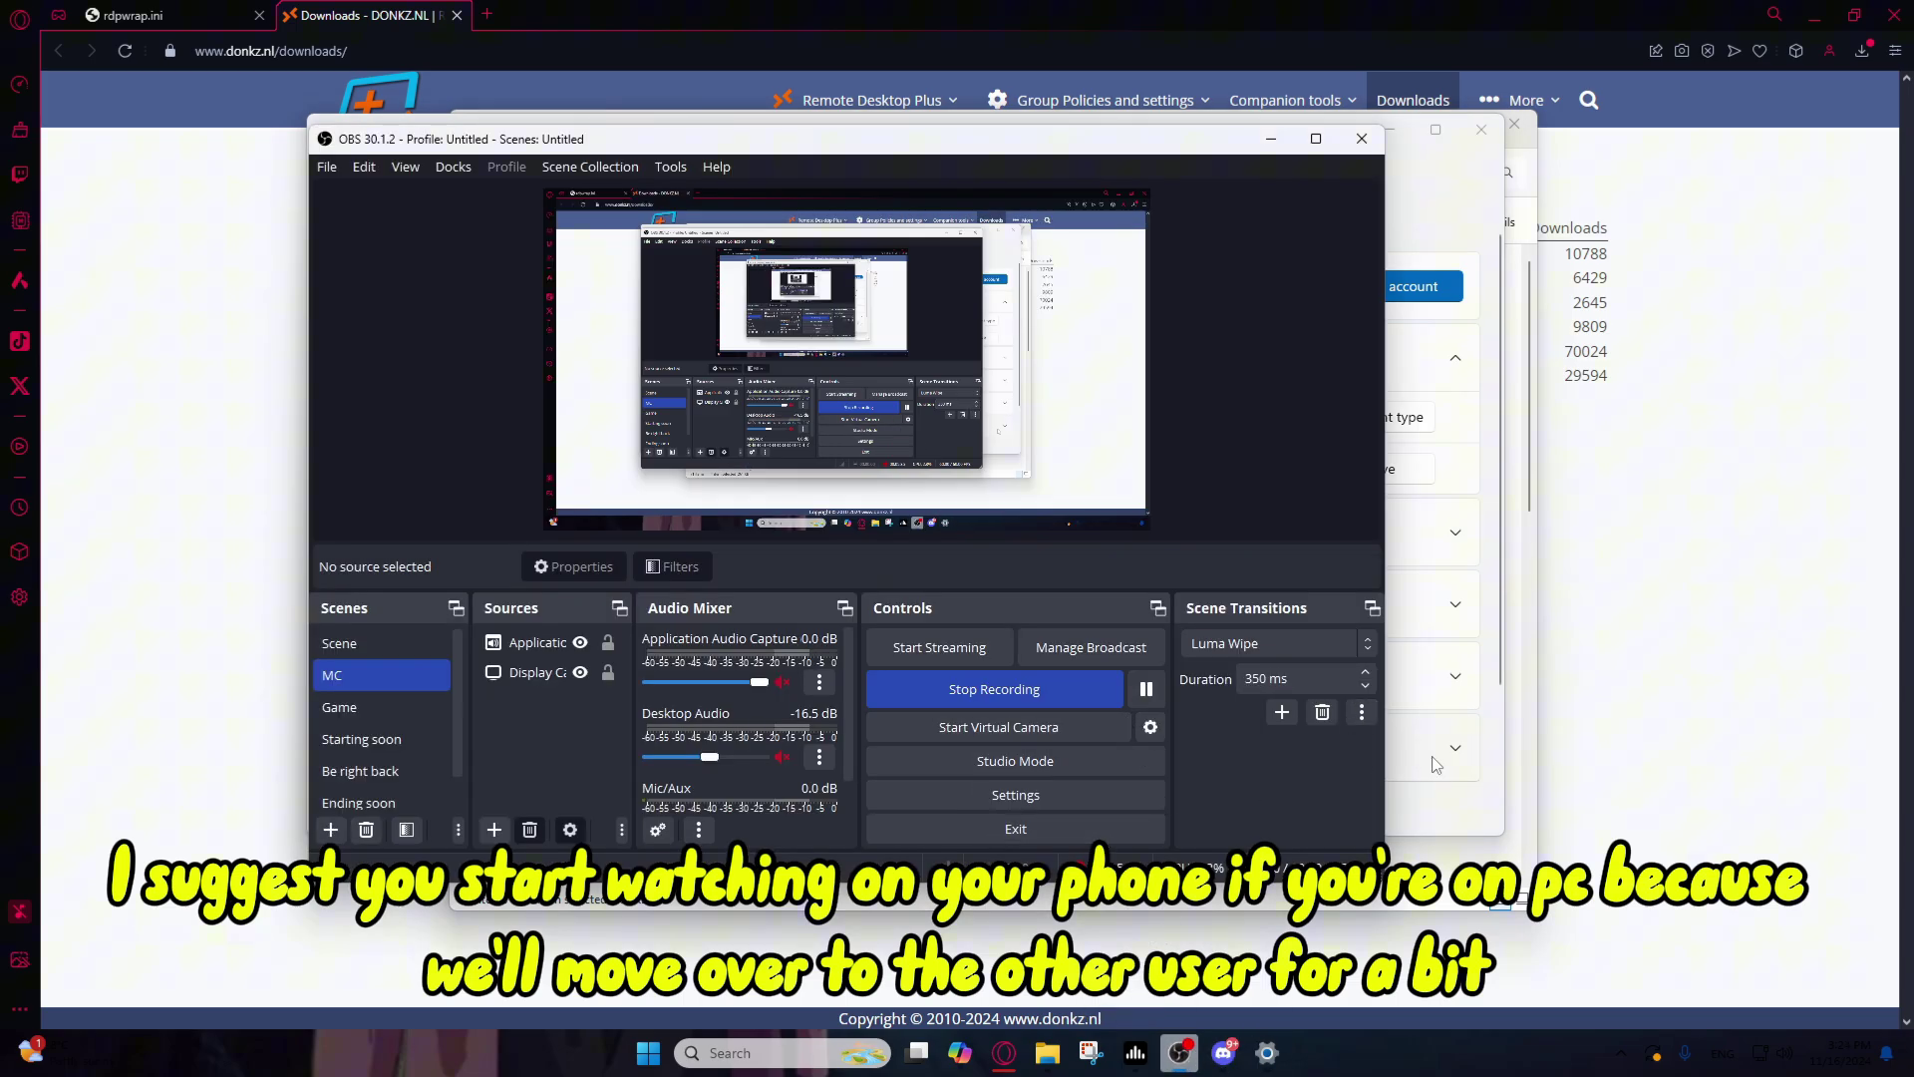
pyautogui.click(1443, 797)
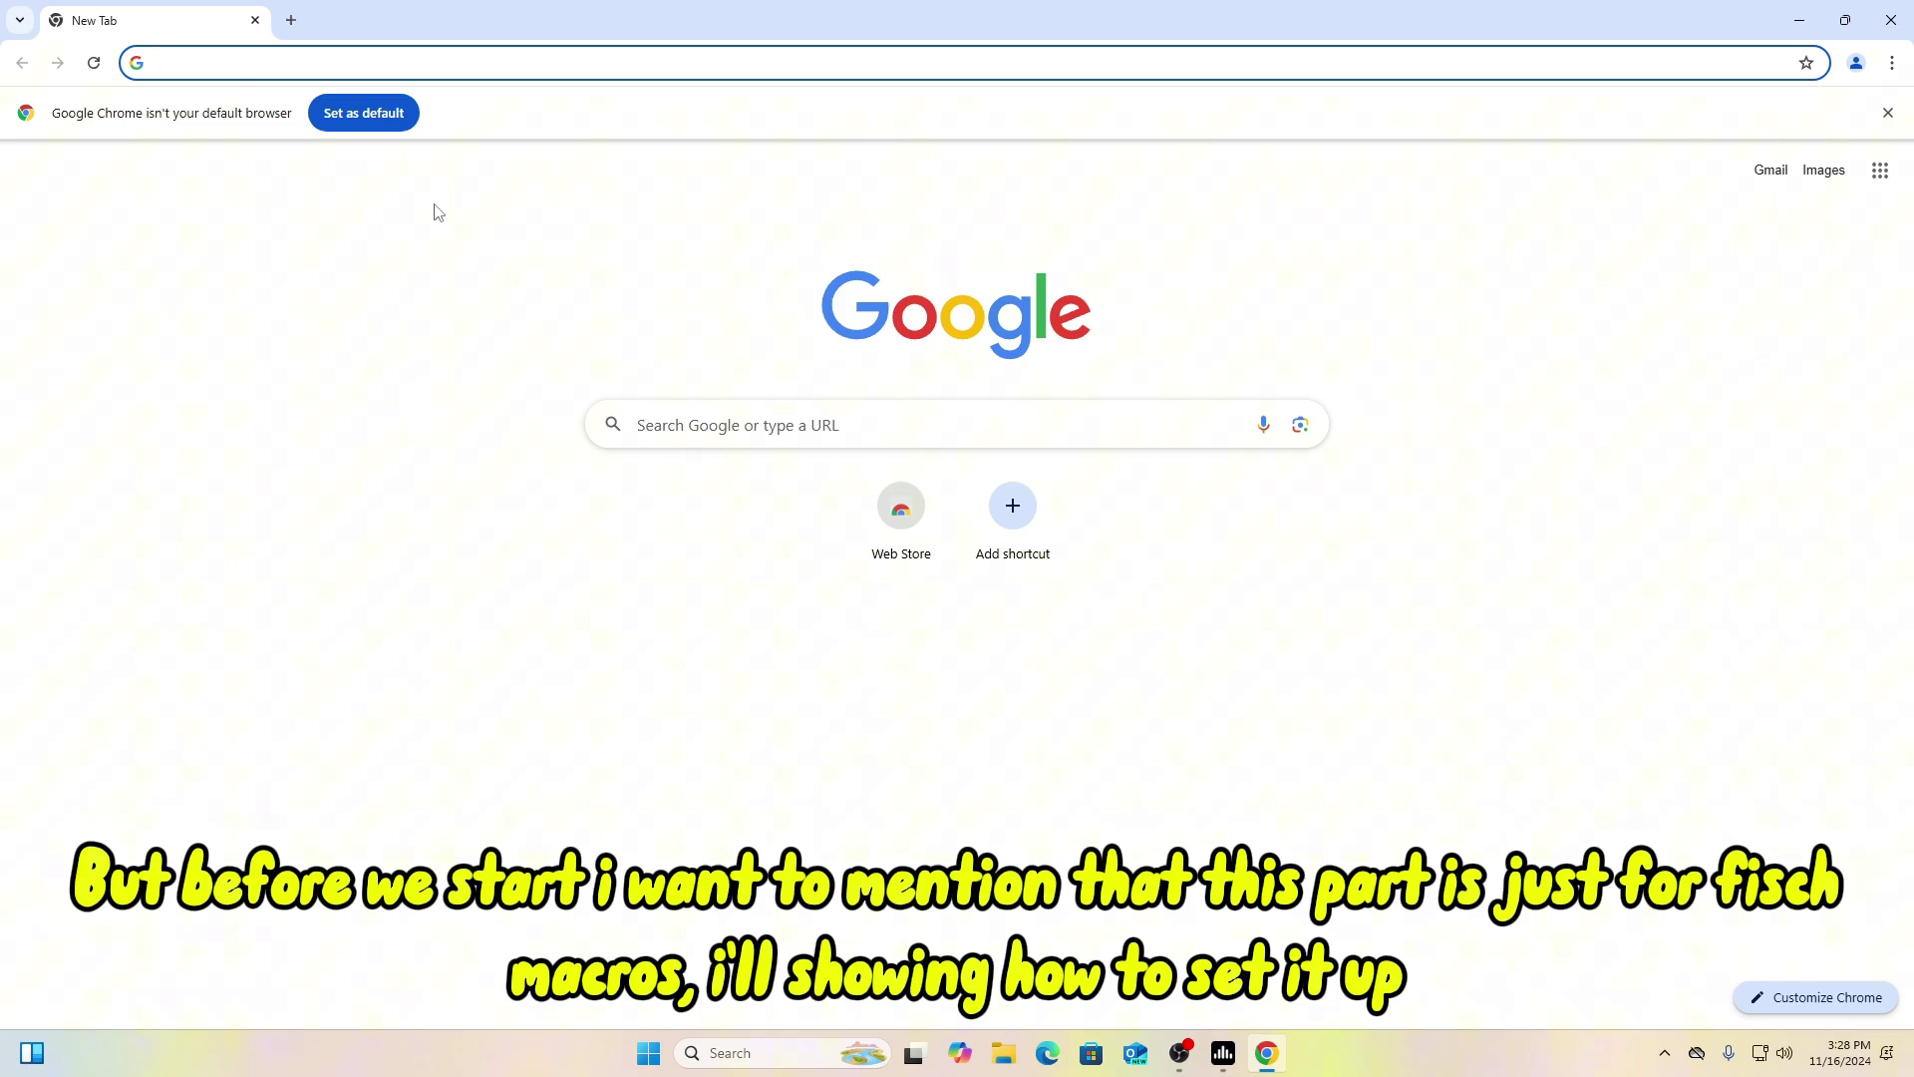
# Step: Search Google for autohotkey and open the official autohotkey.com site
pyautogui.write('disco')
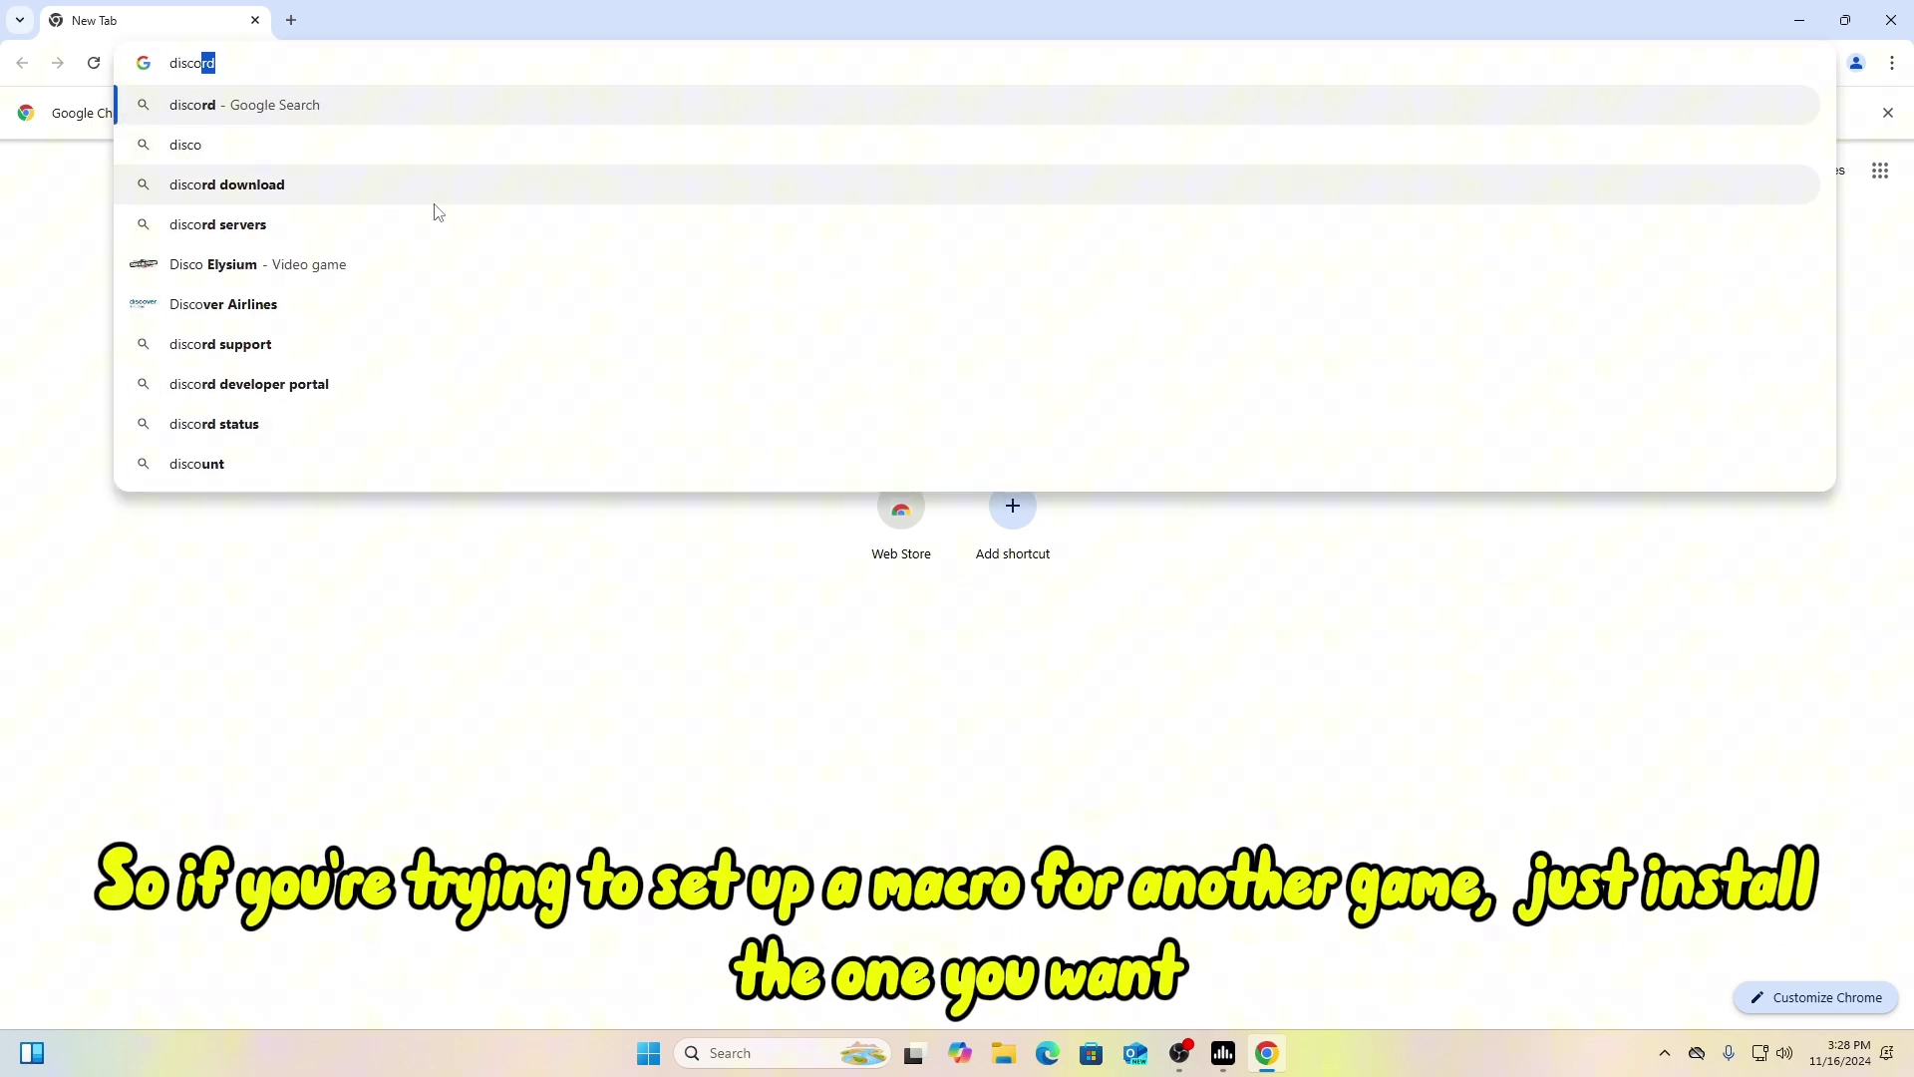
pyautogui.press('BackSpace')
pyautogui.press('BackSpace')
pyautogui.press('BackSpace')
pyautogui.press('BackSpace')
pyautogui.press('BackSpace')
pyautogui.press('BackSpace')
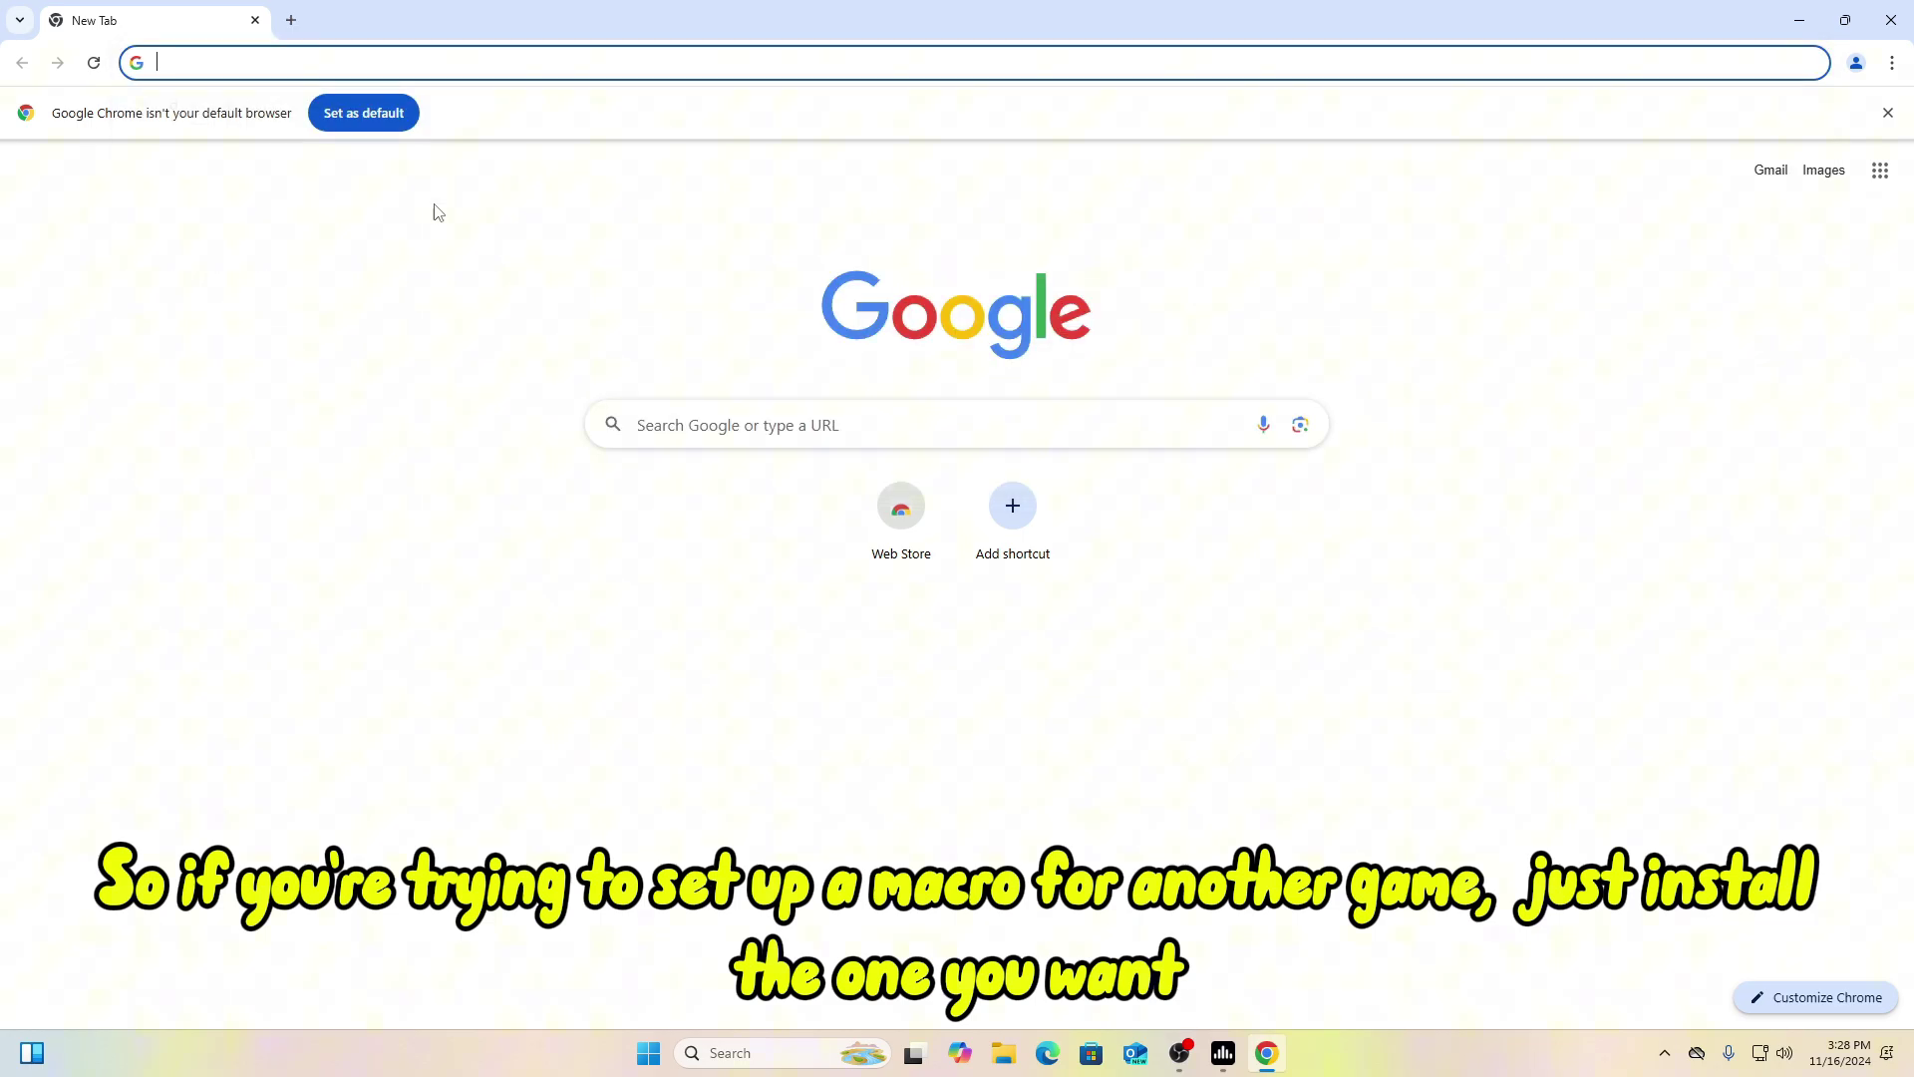
pyautogui.click(302, 346)
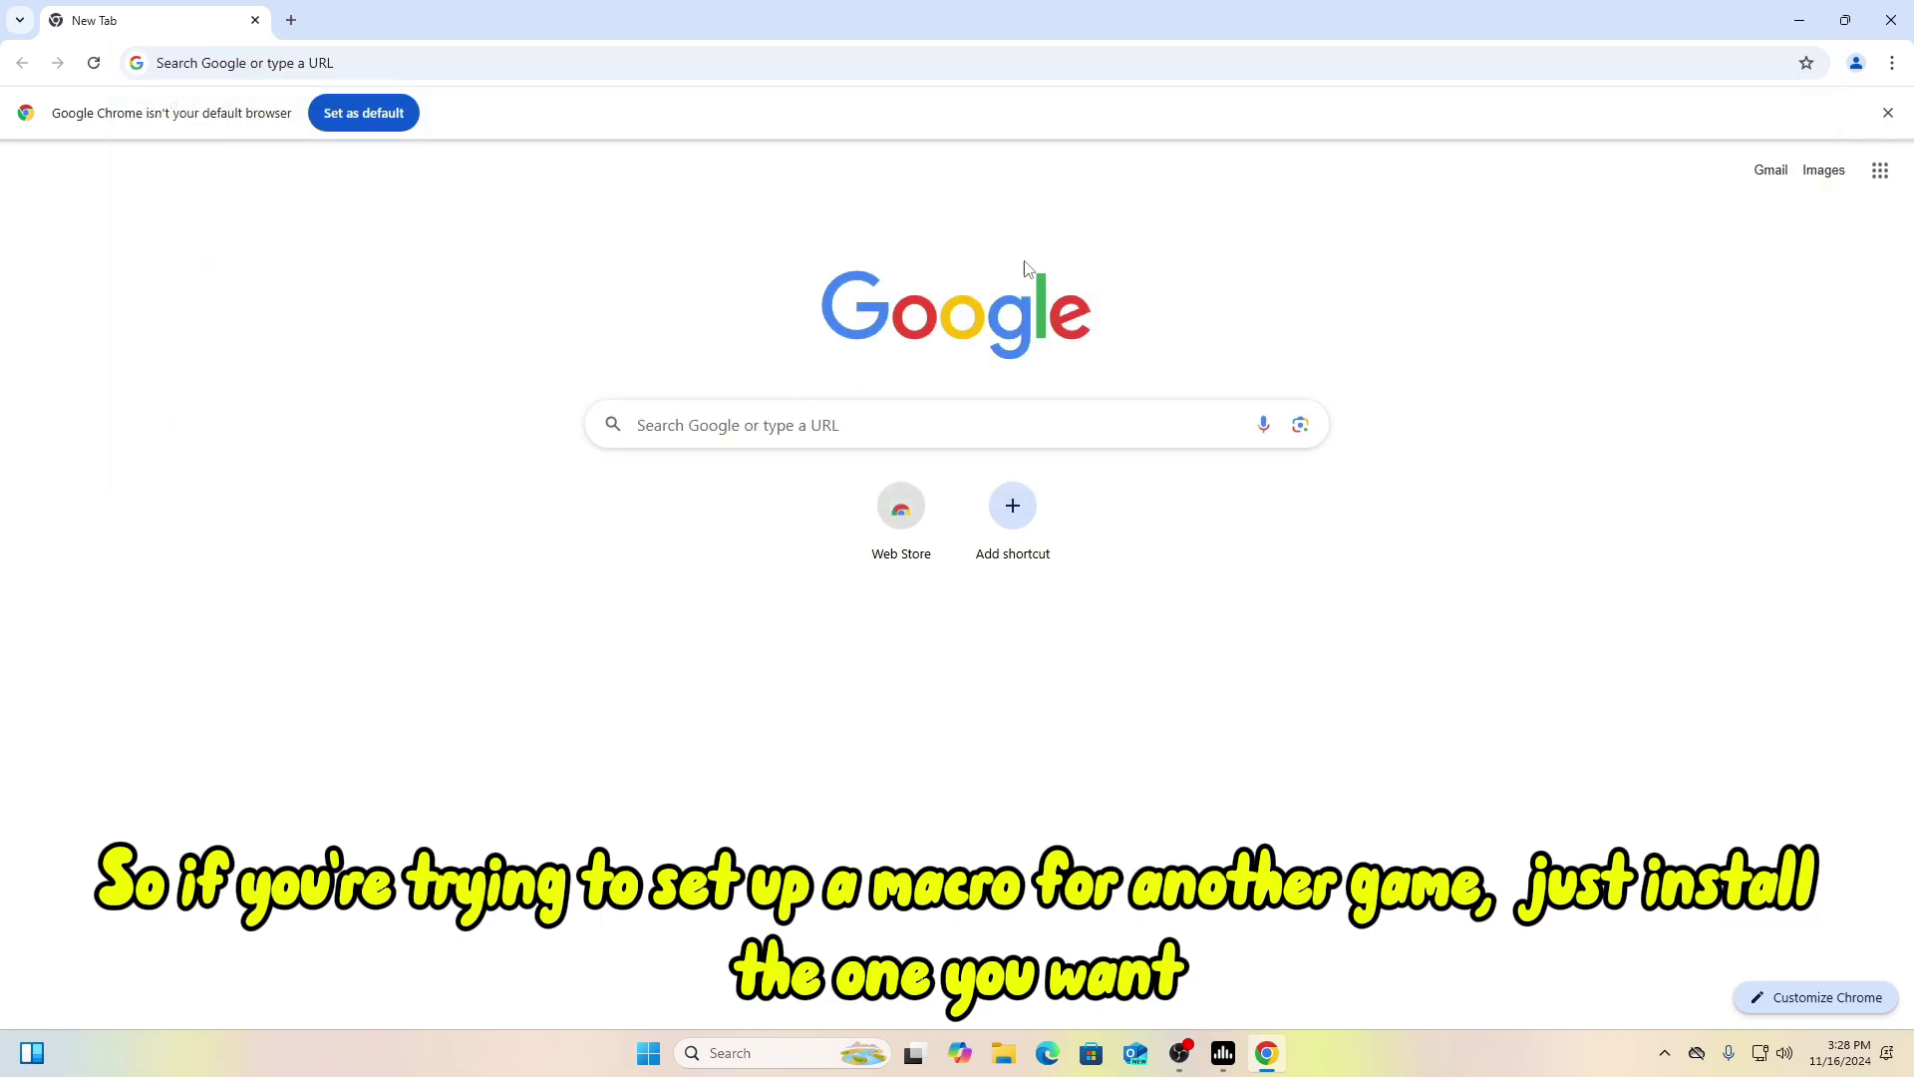
pyautogui.click(439, 64)
pyautogui.write('autohotkey')
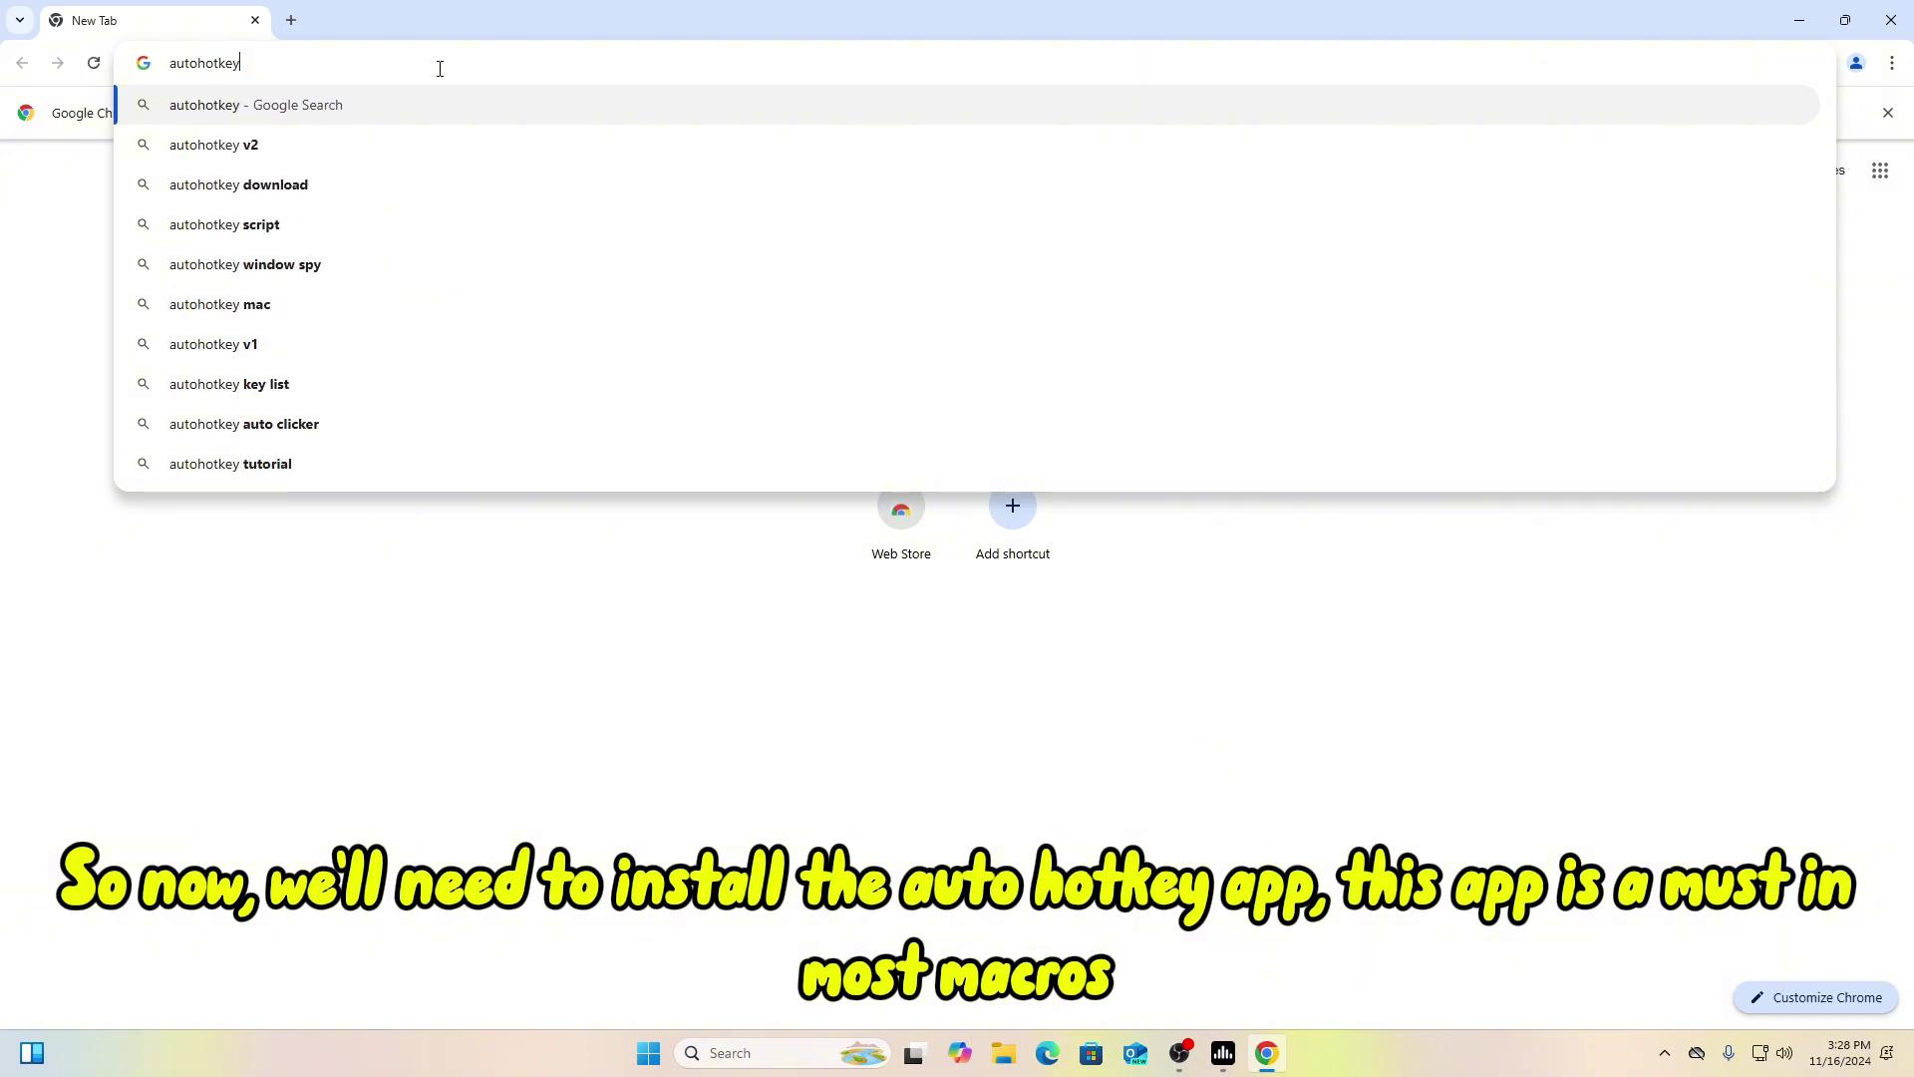
pyautogui.press('Return')
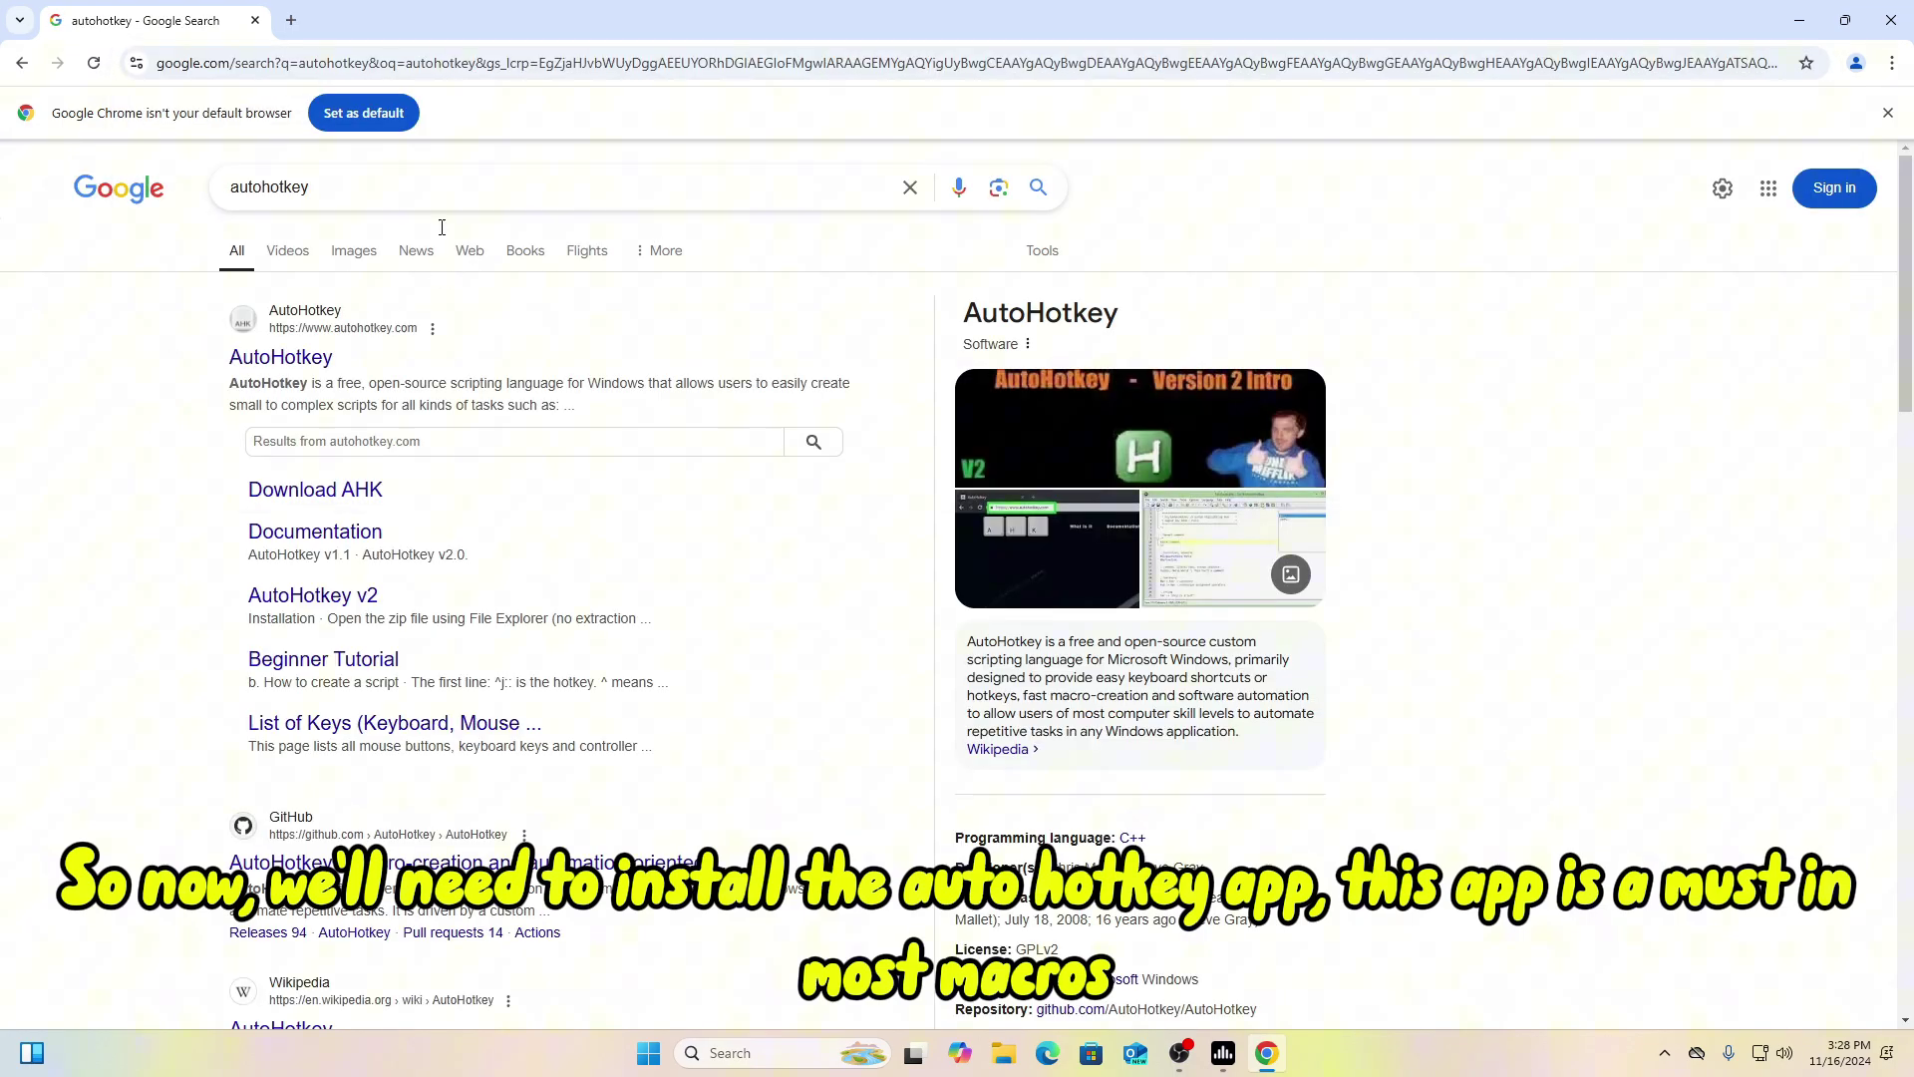
pyautogui.click(308, 367)
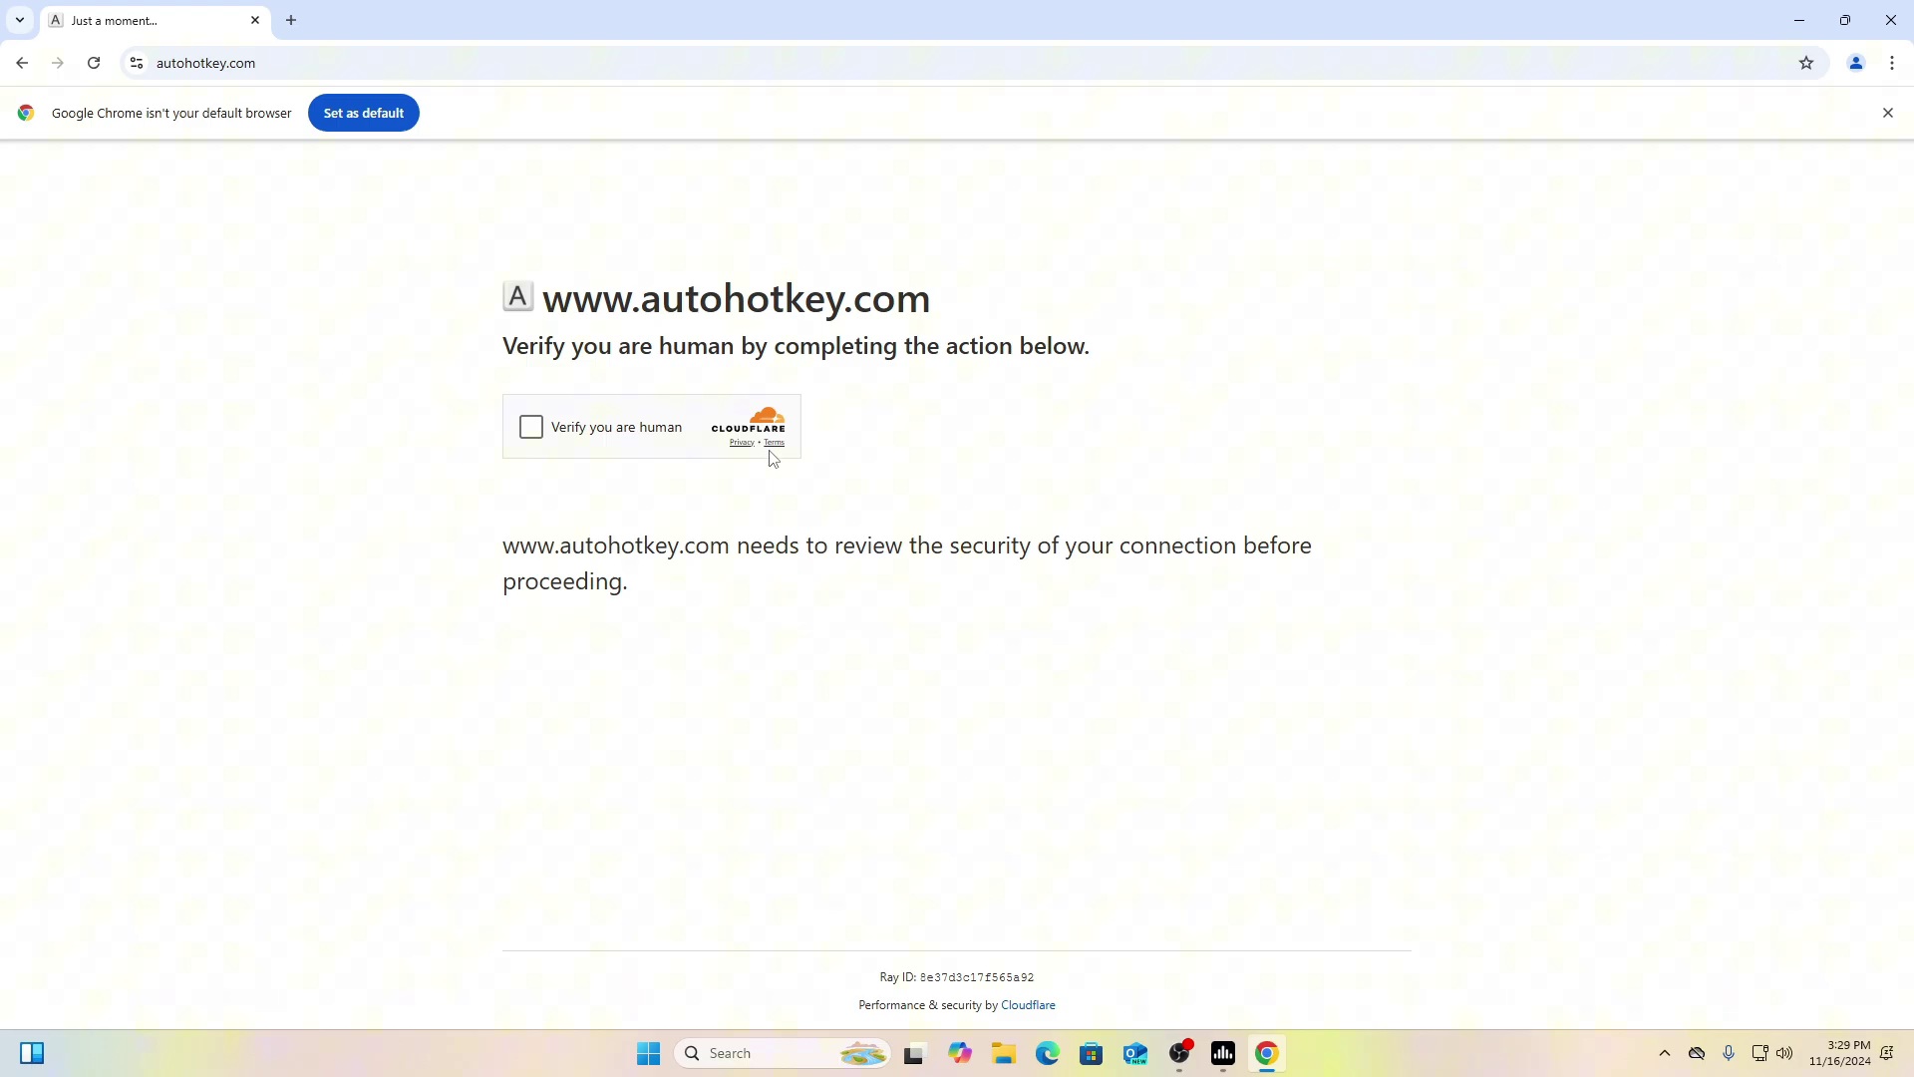
# Step: Pass the Cloudflare check and download the AutoHotkey v1.1 installer
pyautogui.click(531, 428)
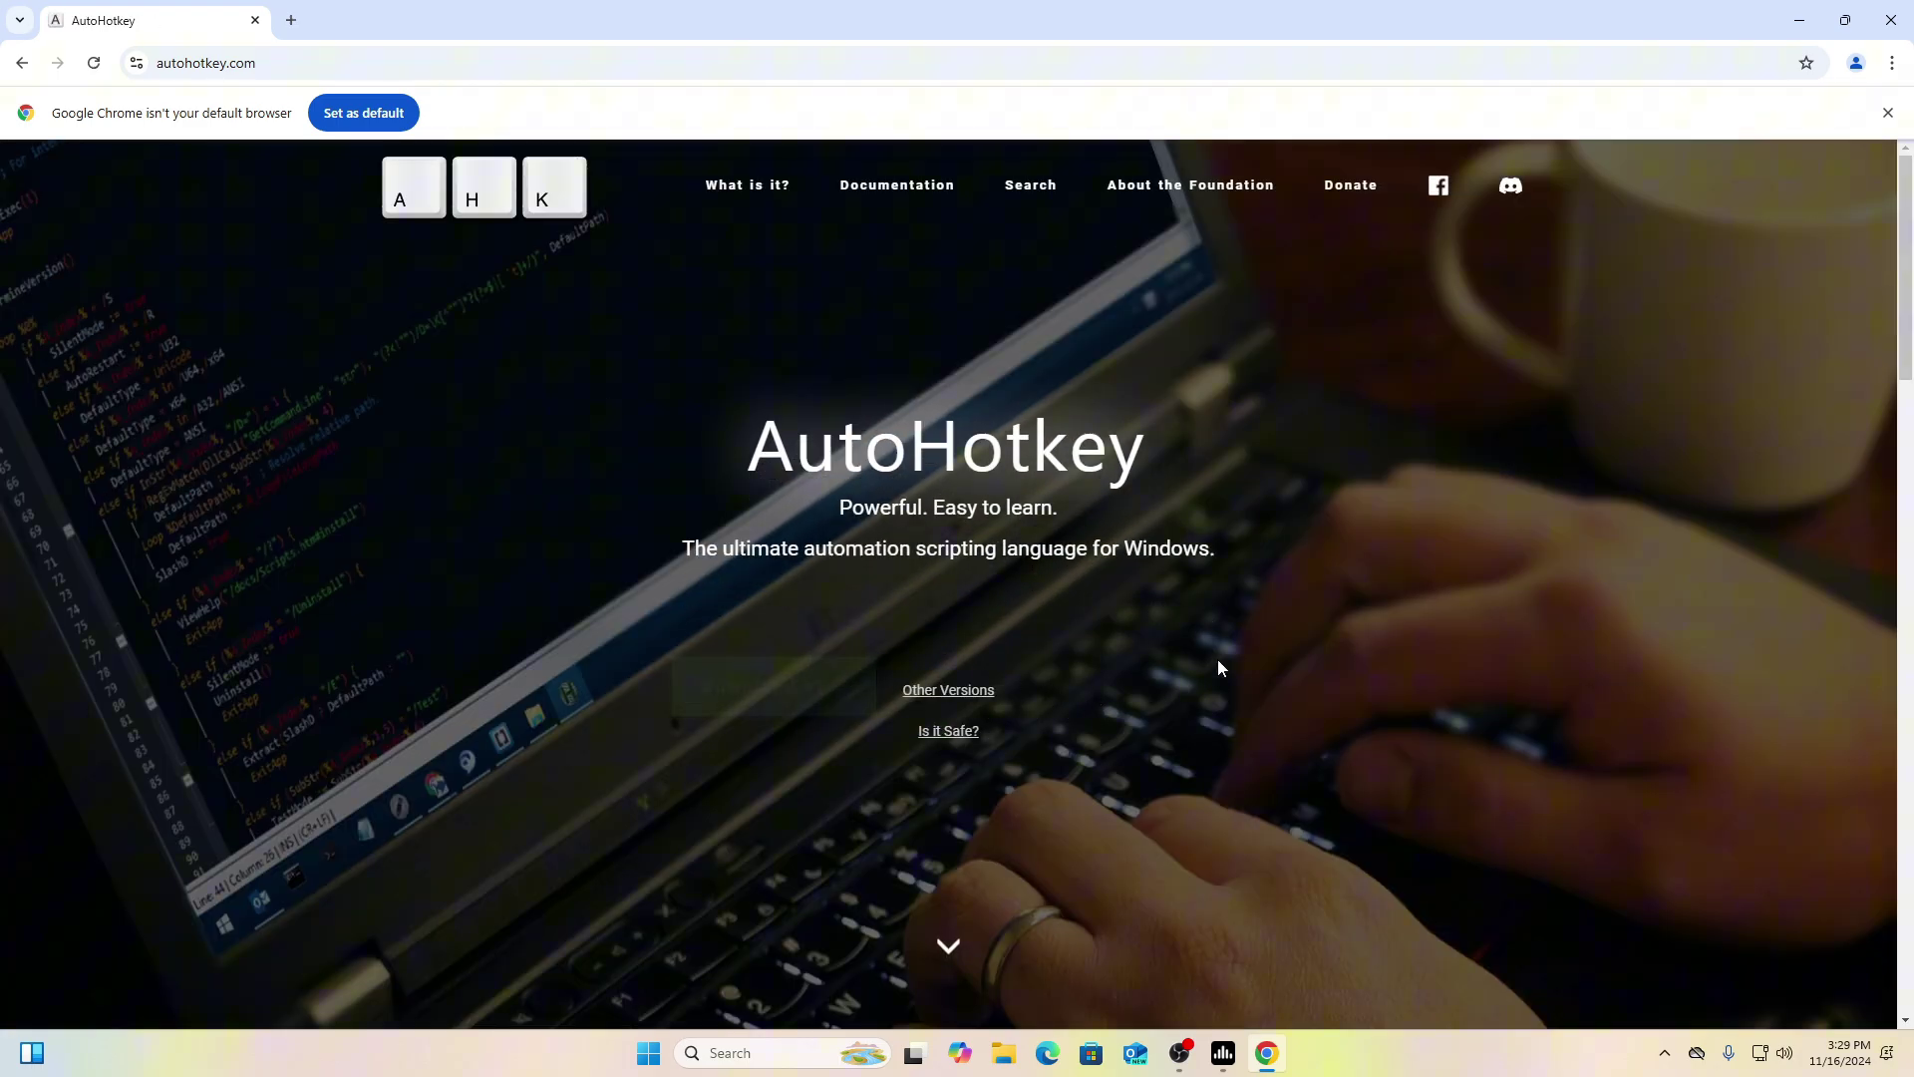
pyautogui.click(1065, 632)
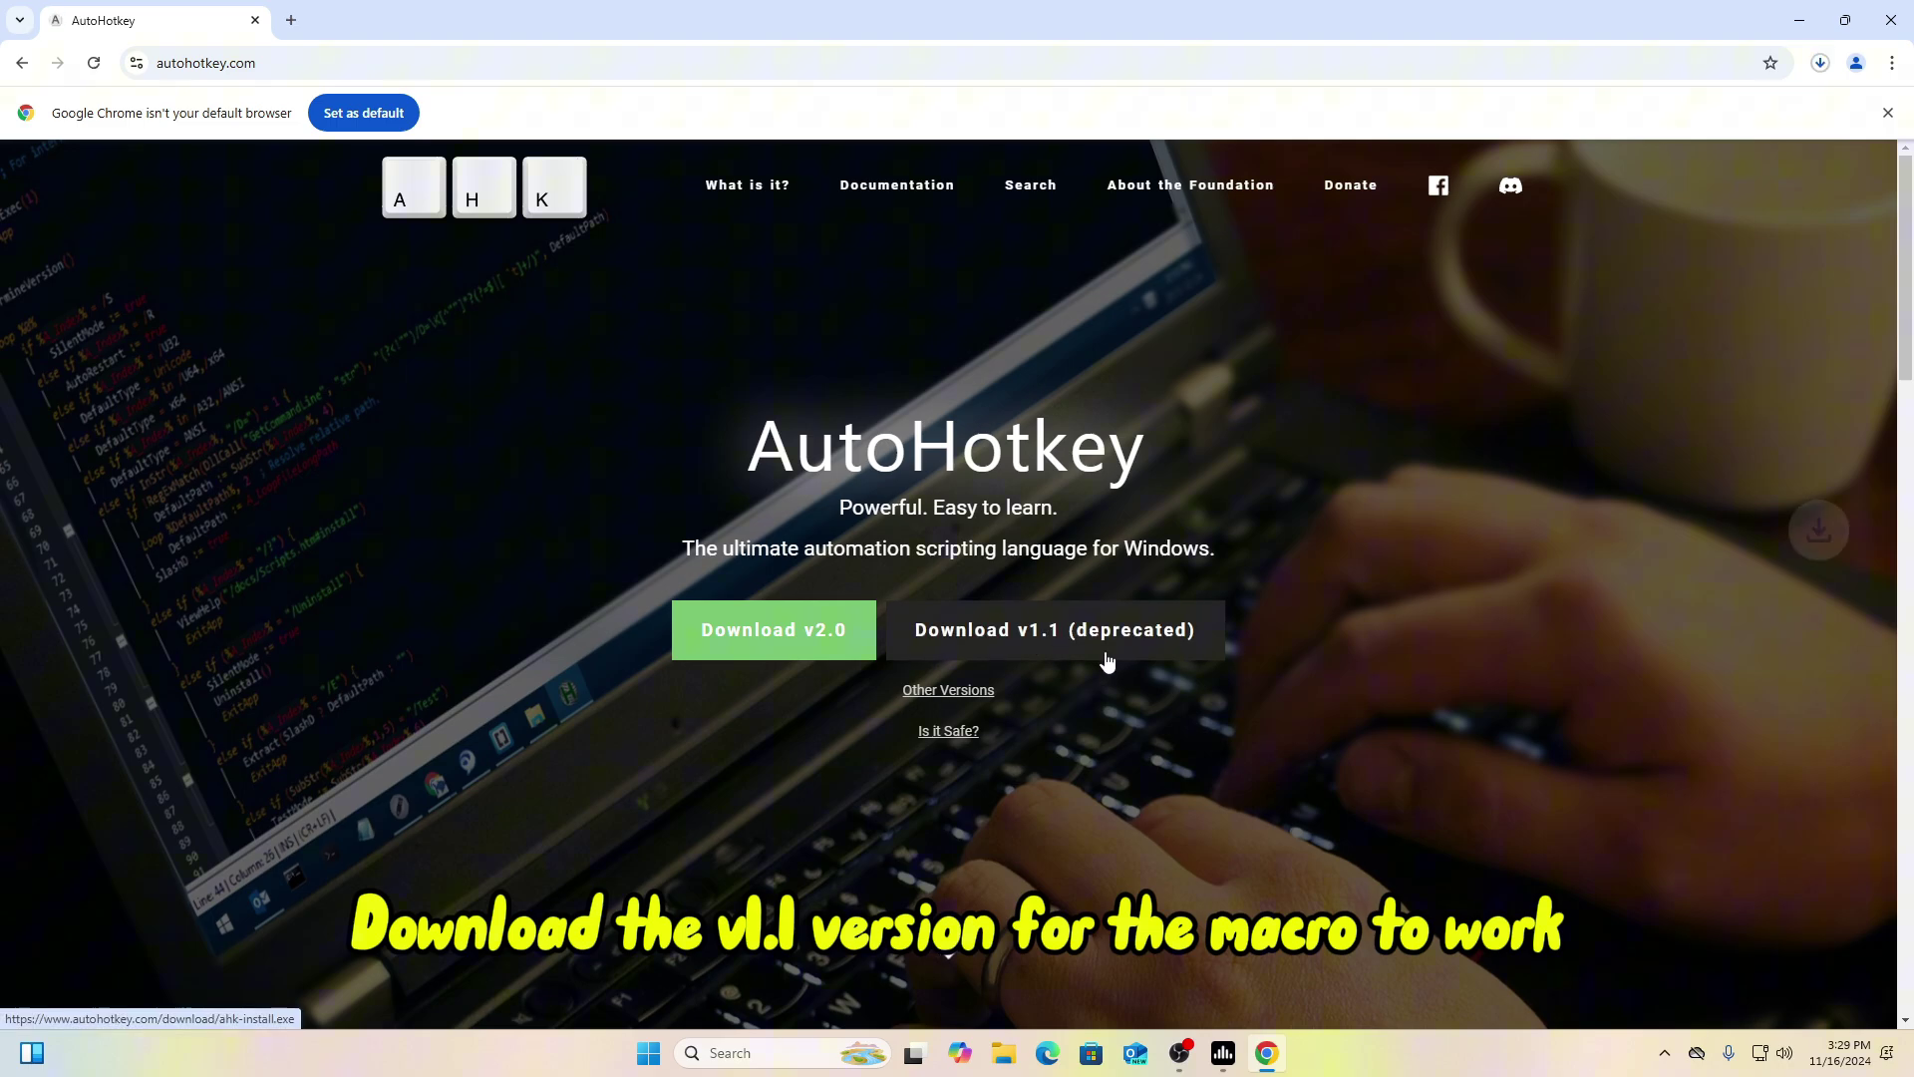
pyautogui.click(1821, 66)
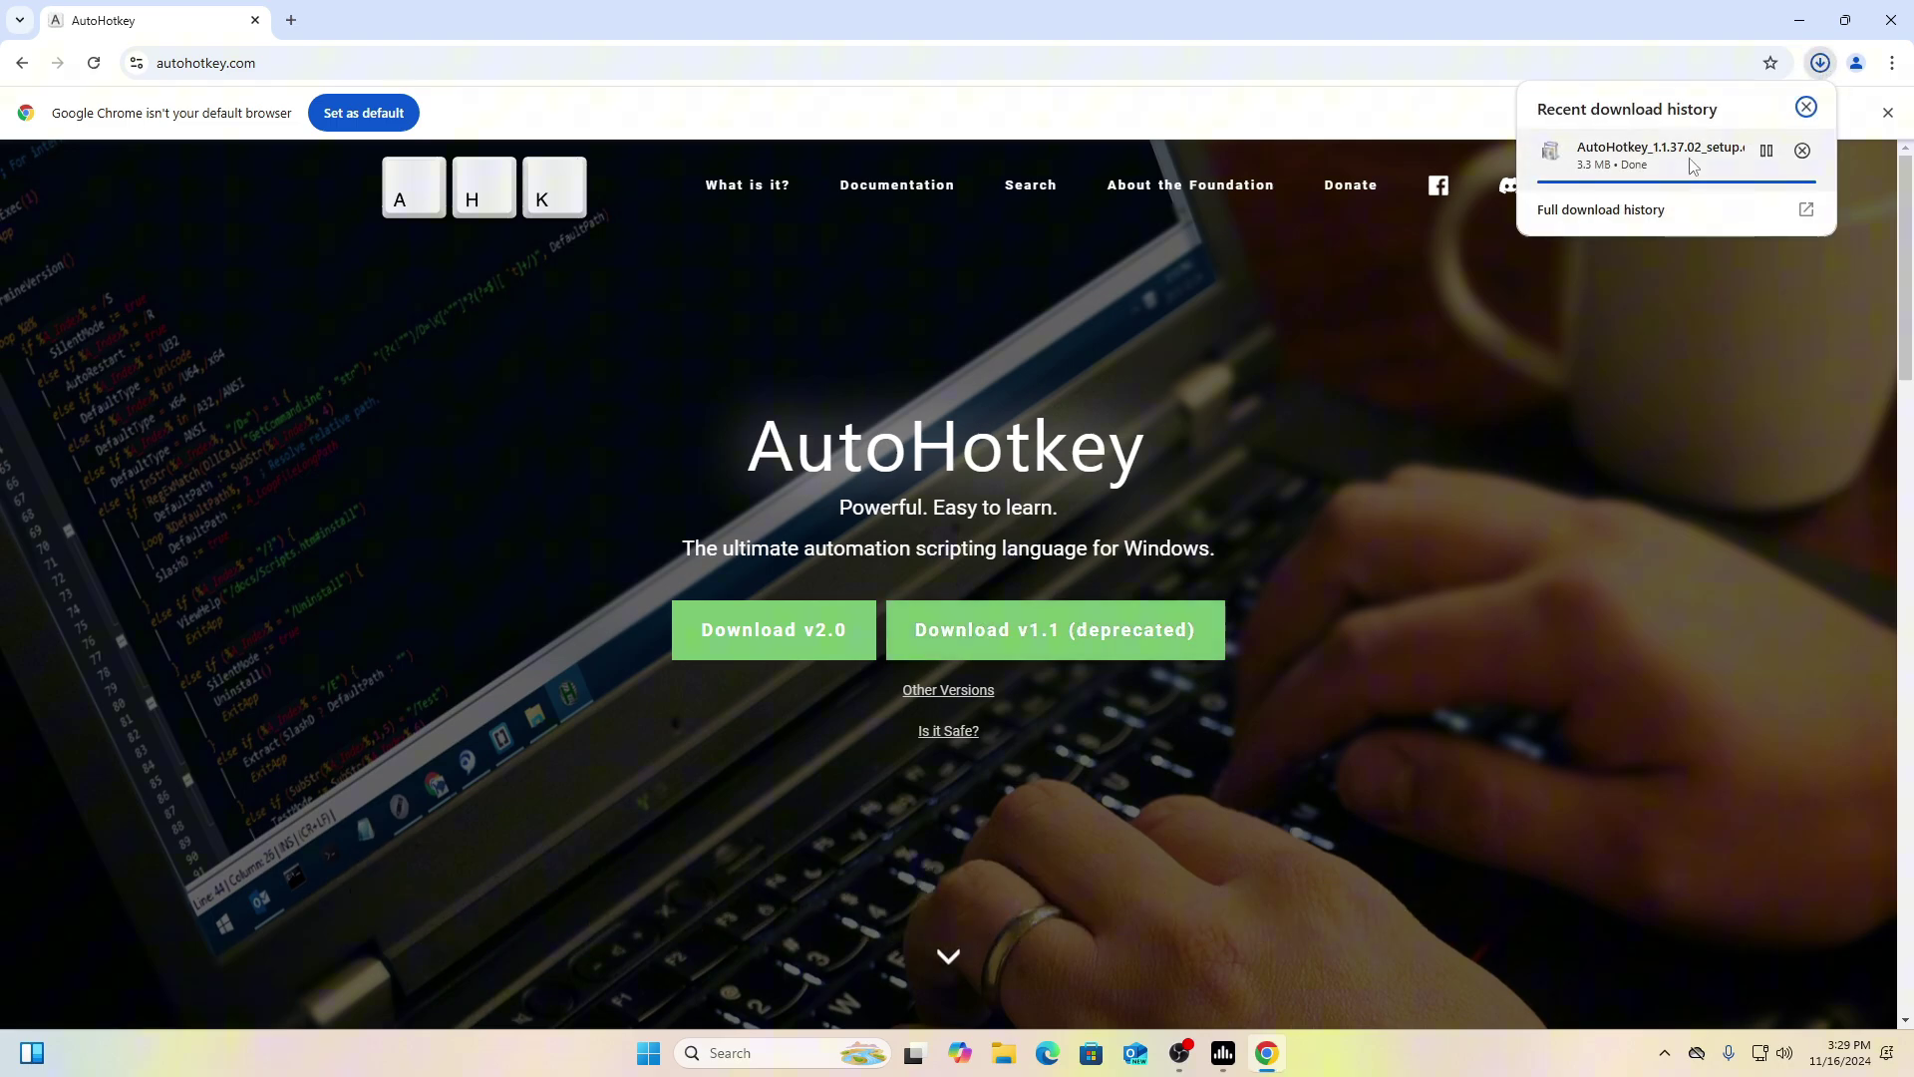
# Step: Run AutoHotkey_1.1.37.02_setup.exe from Chrome's downloads and start the installation
pyautogui.click(290, 20)
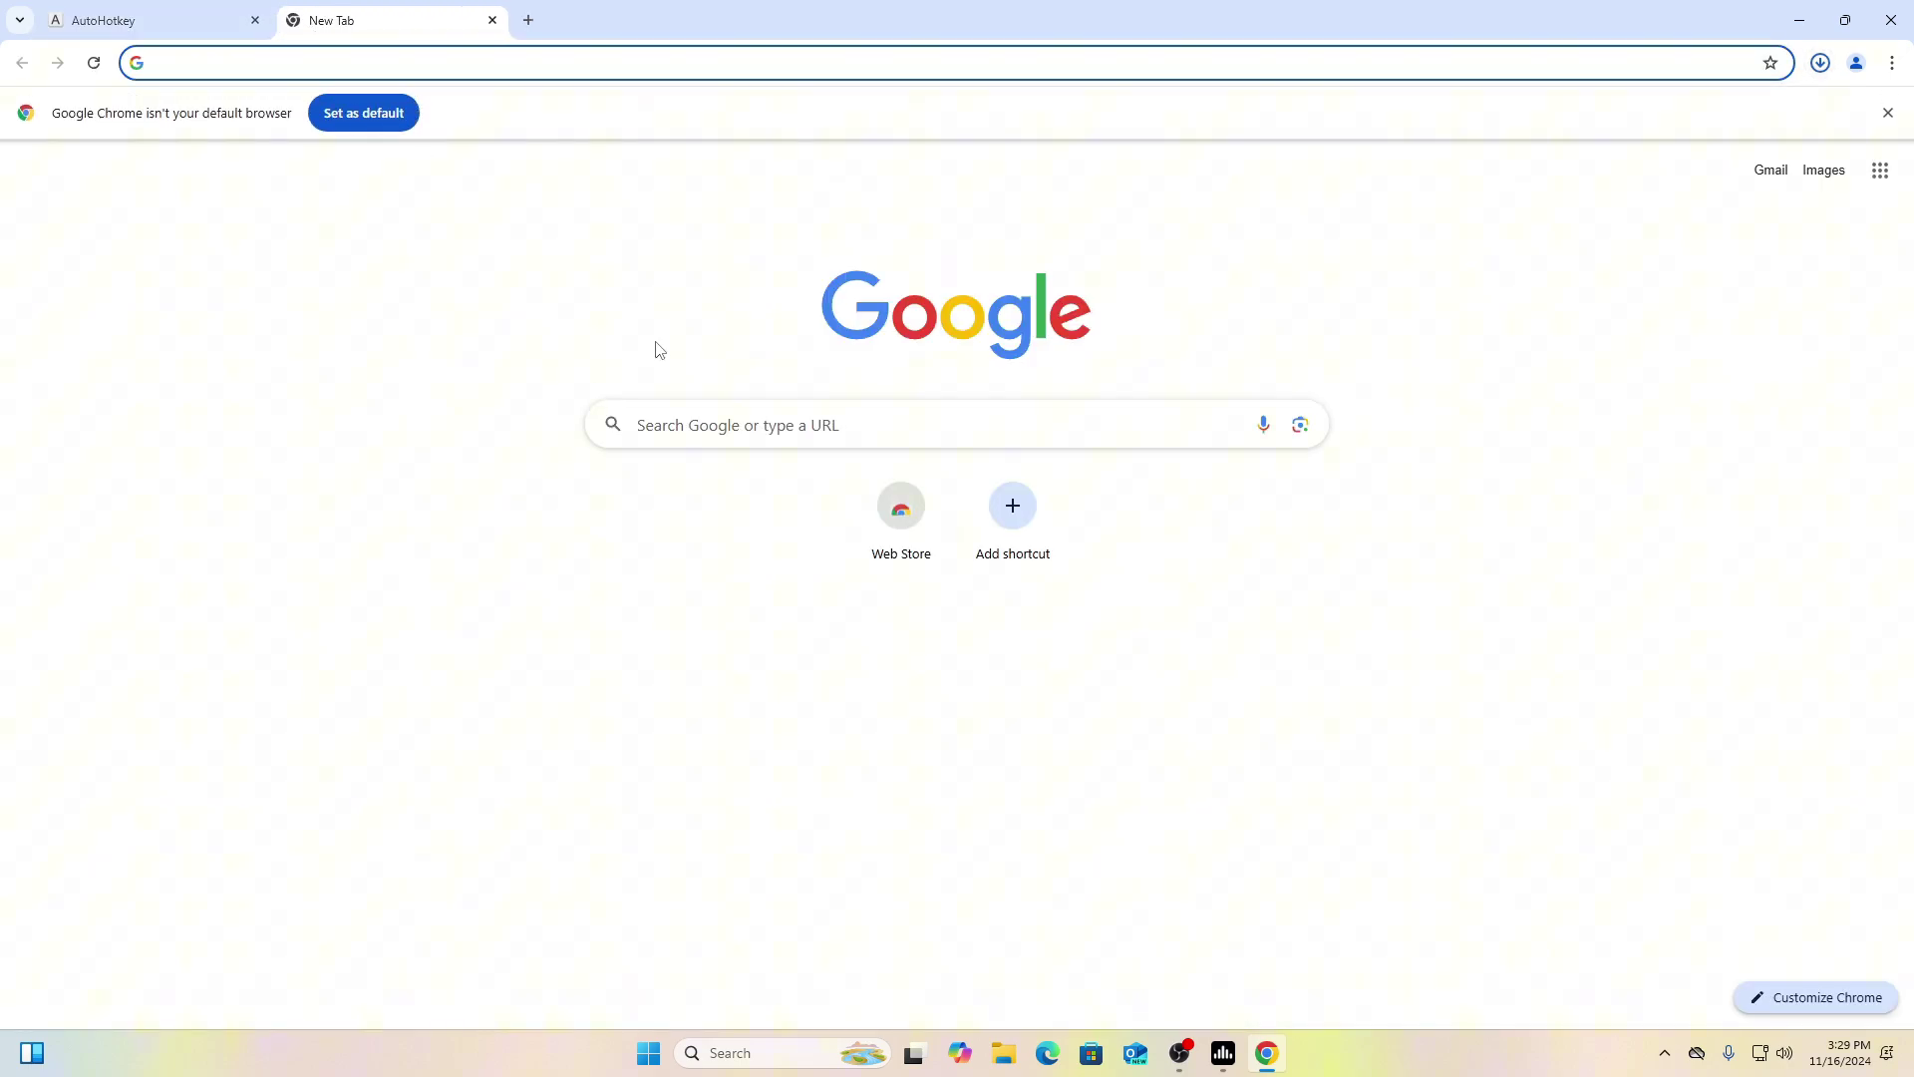
pyautogui.click(1821, 63)
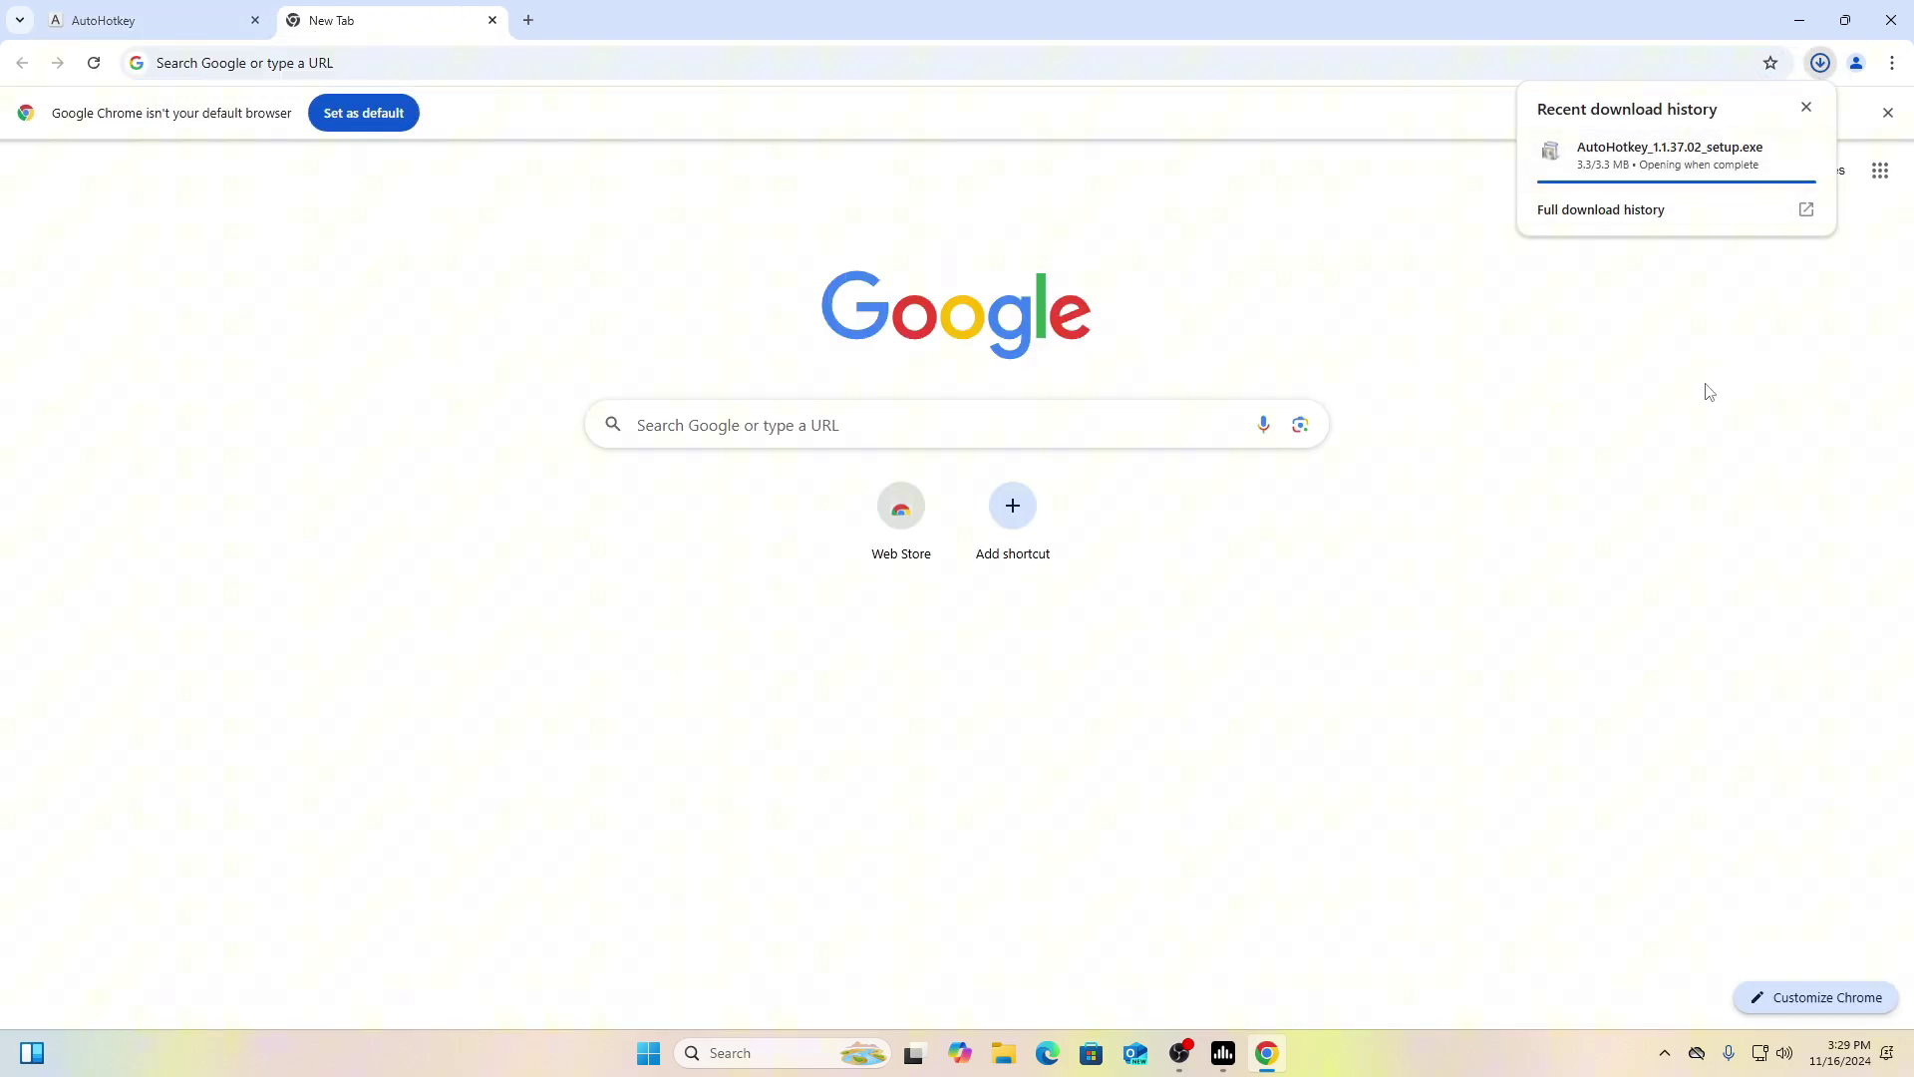
pyautogui.click(1685, 157)
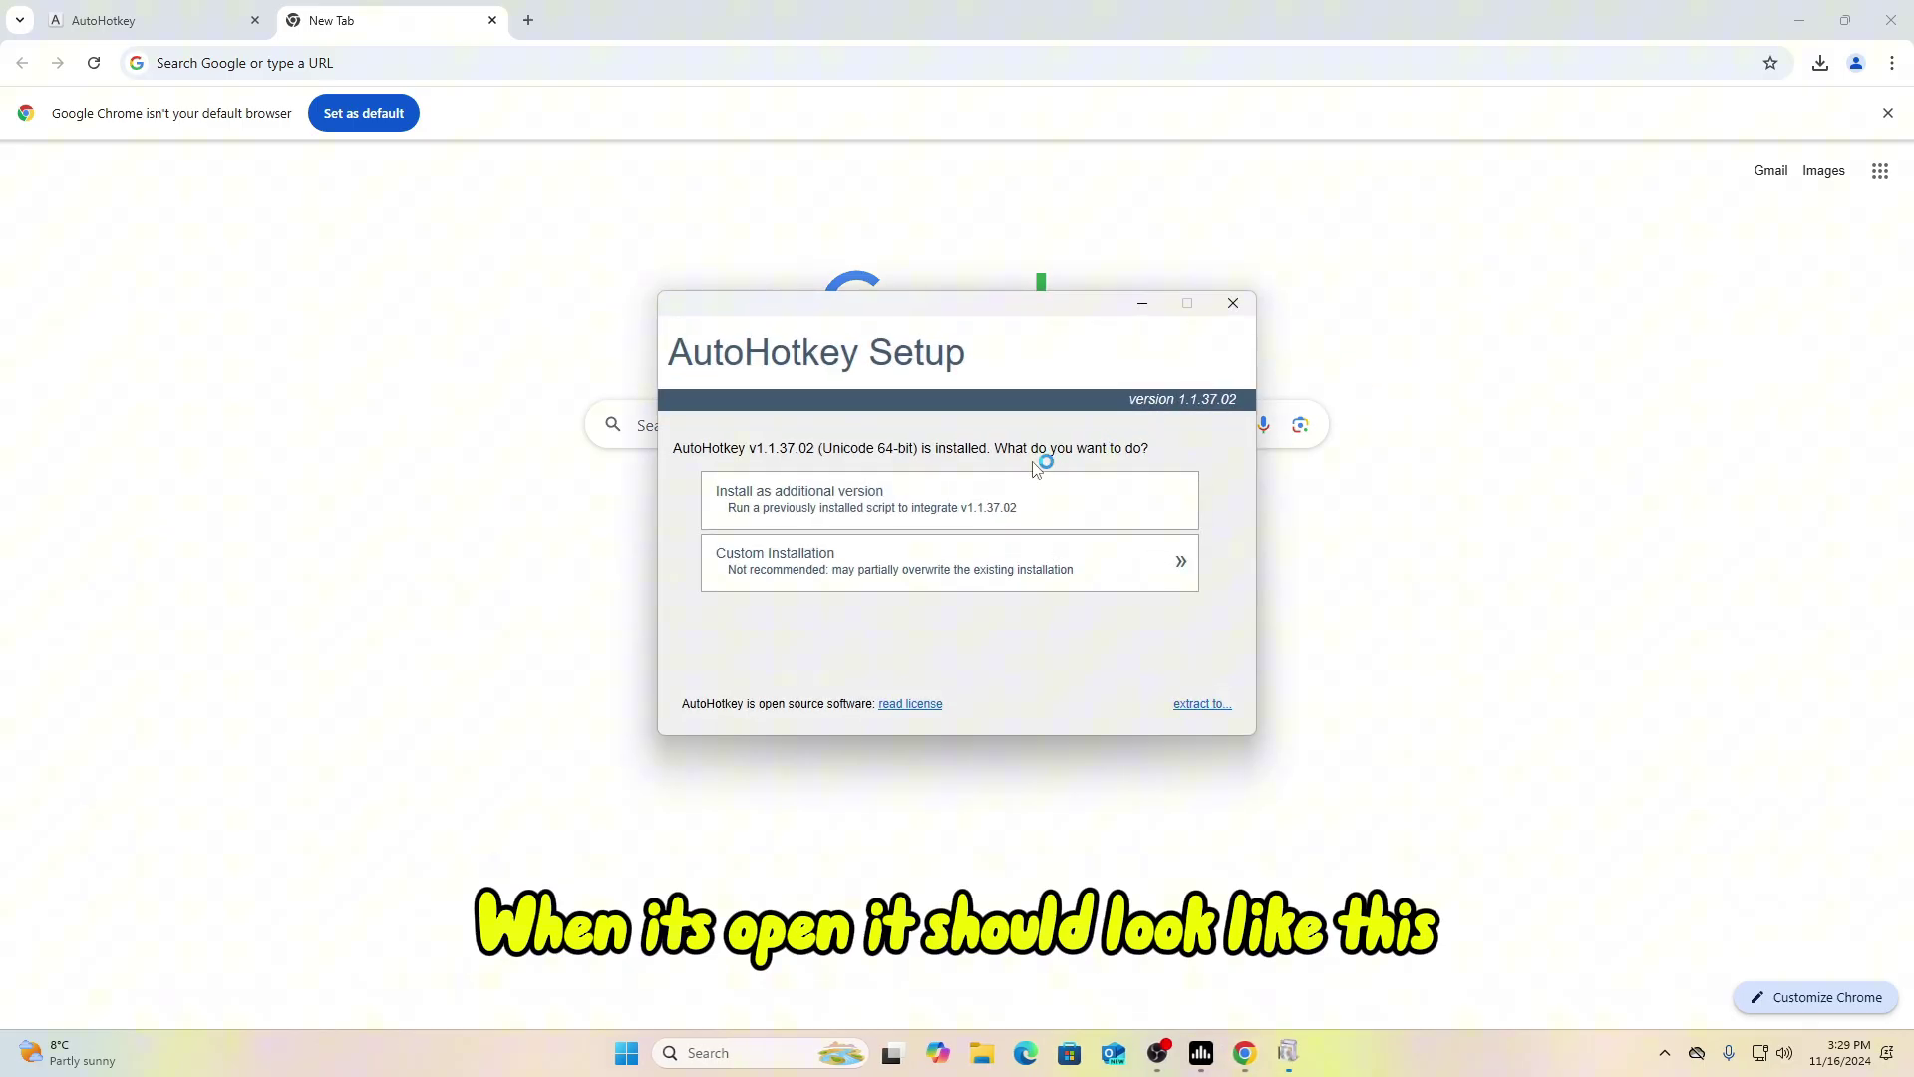
pyautogui.click(1005, 498)
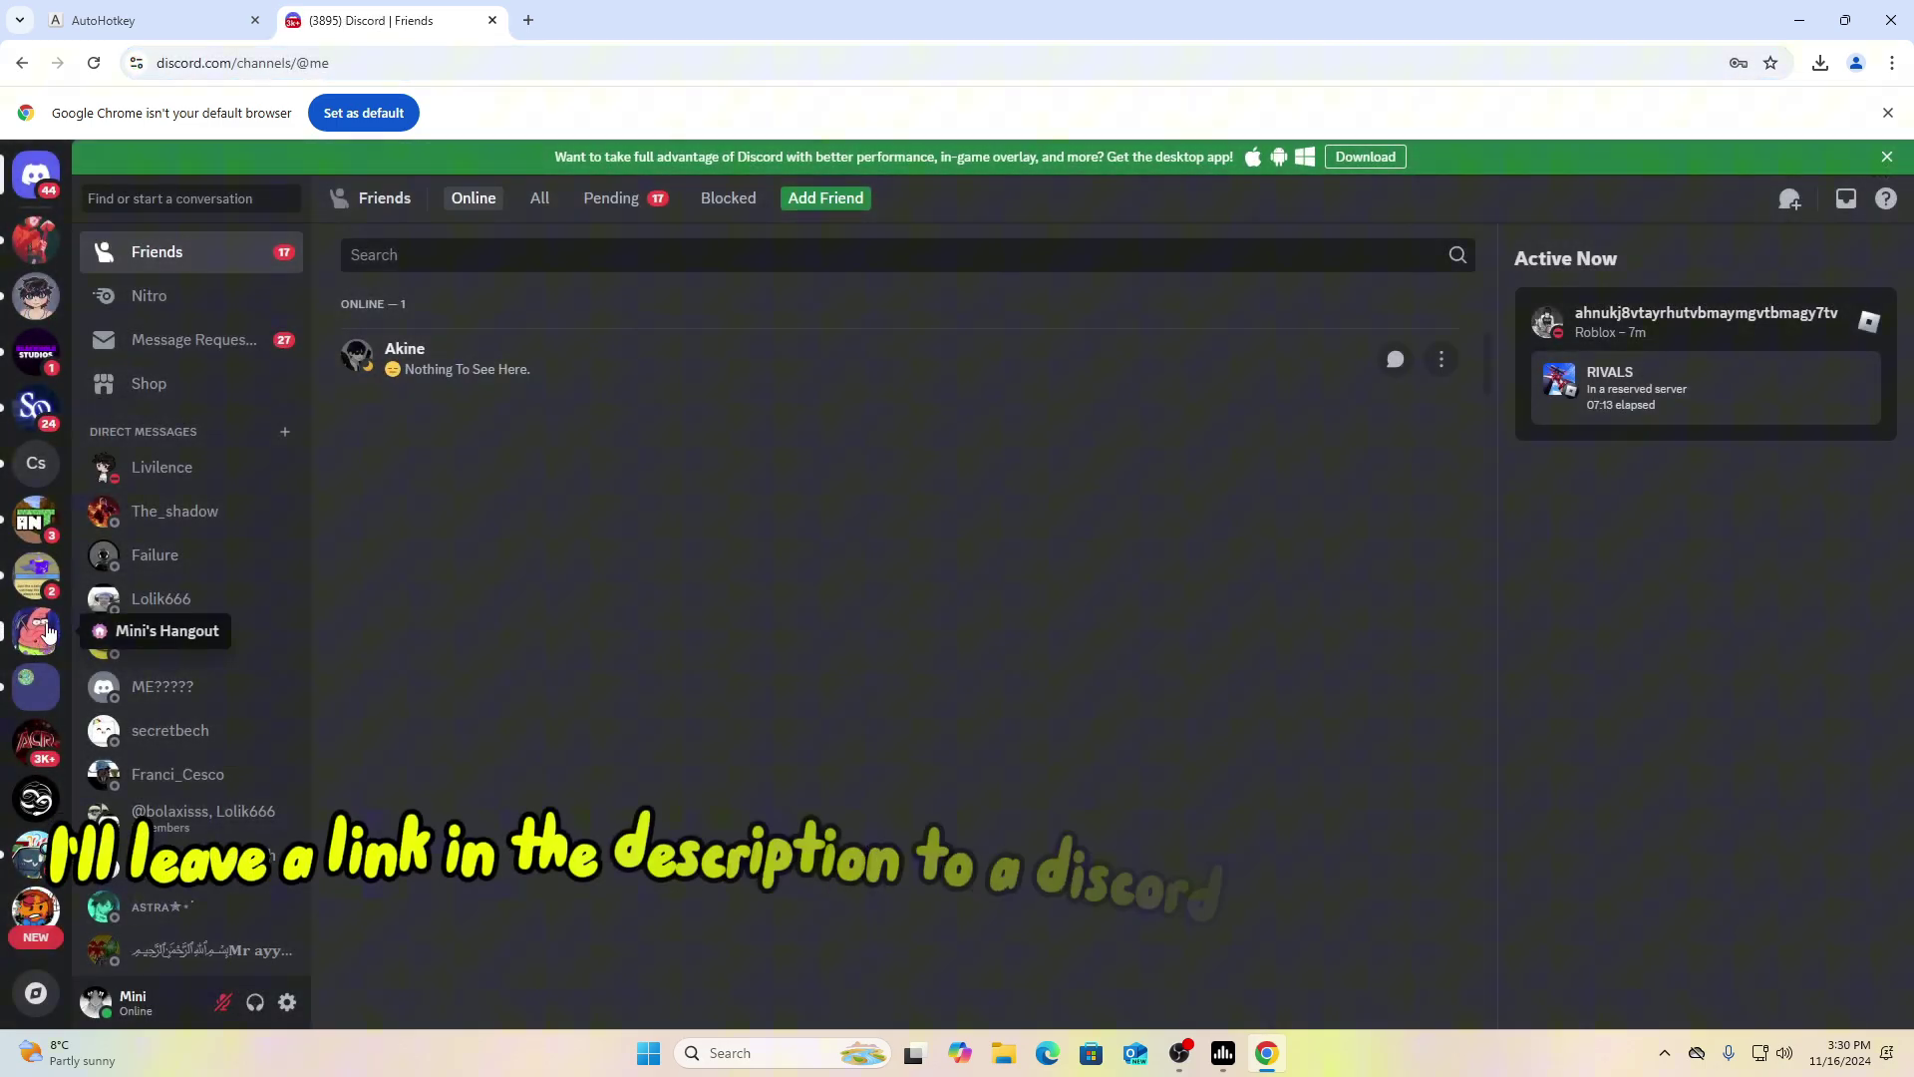
# Step: Download Fisch Macro V12.ahk from Ark's Basement #macros and put it on the desktop
pyautogui.click(29, 245)
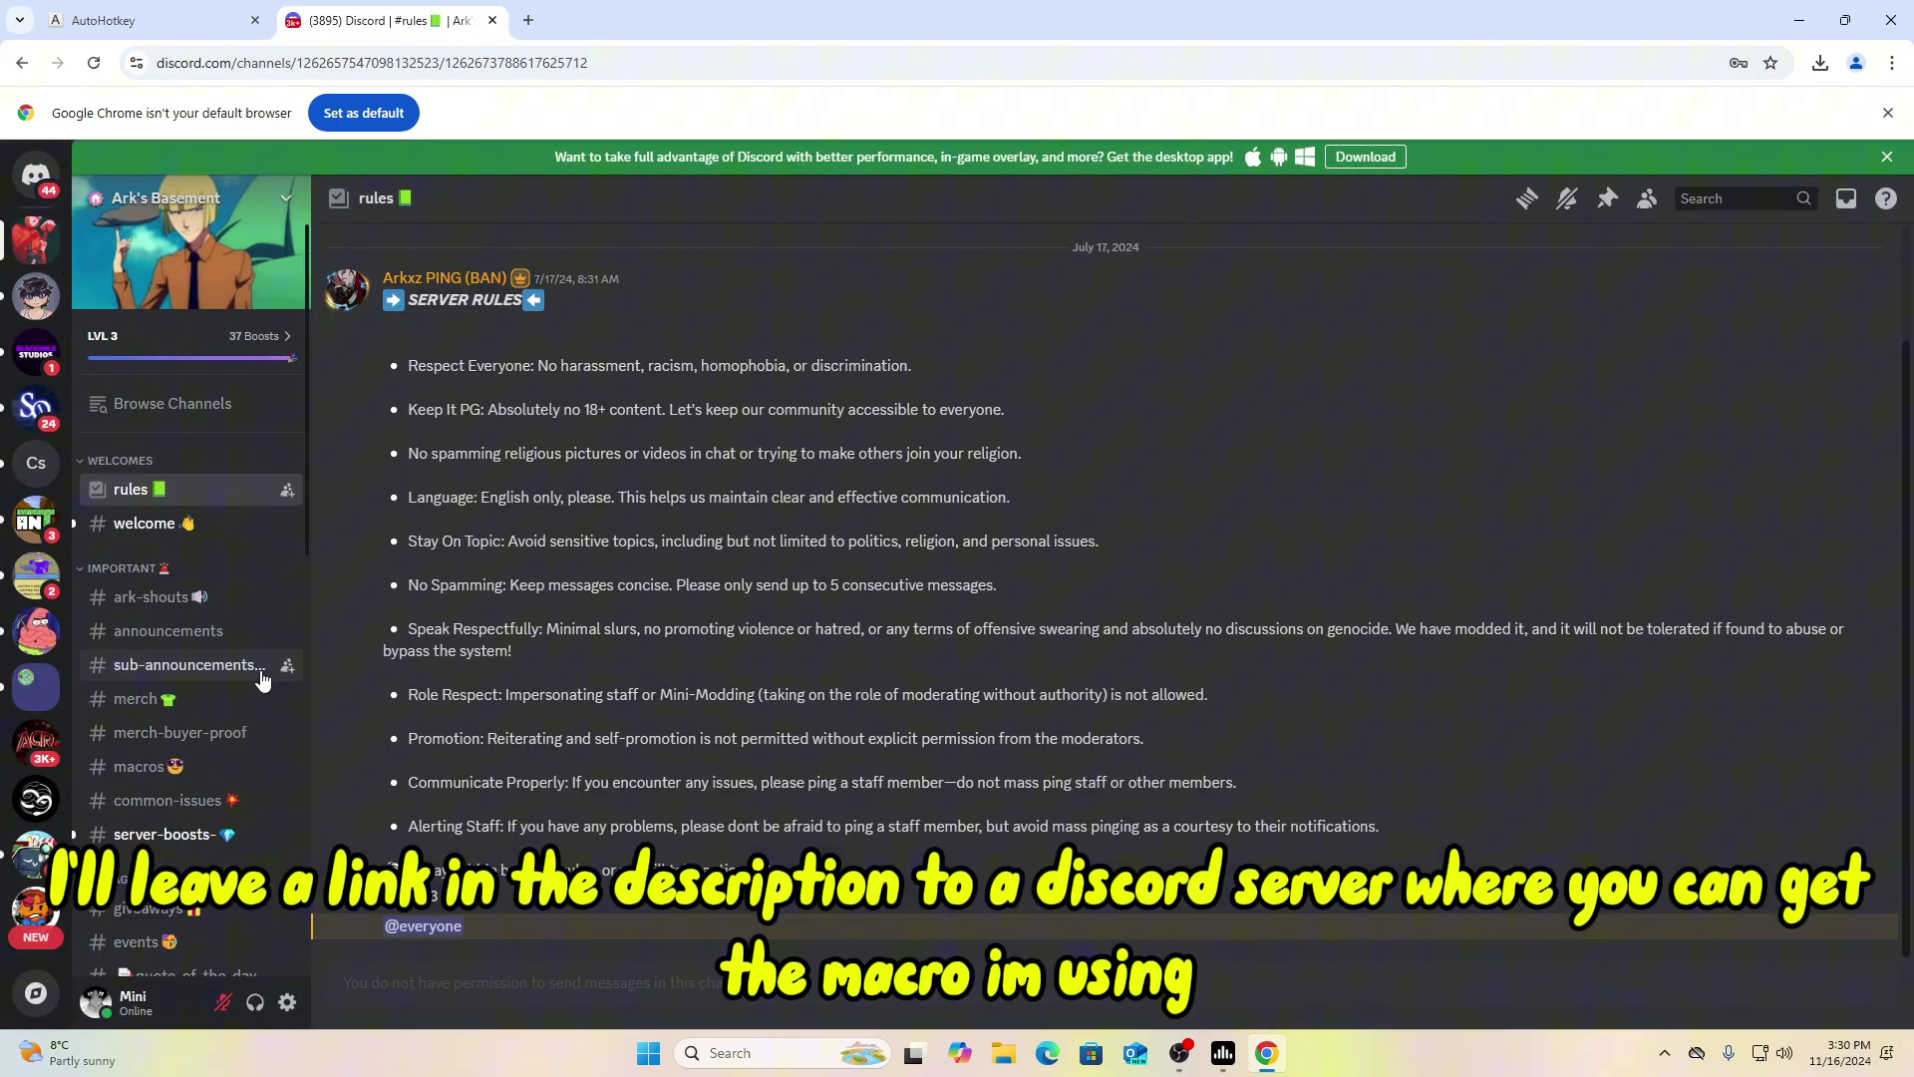
pyautogui.scroll(-2, 230, 648)
pyautogui.click(139, 667)
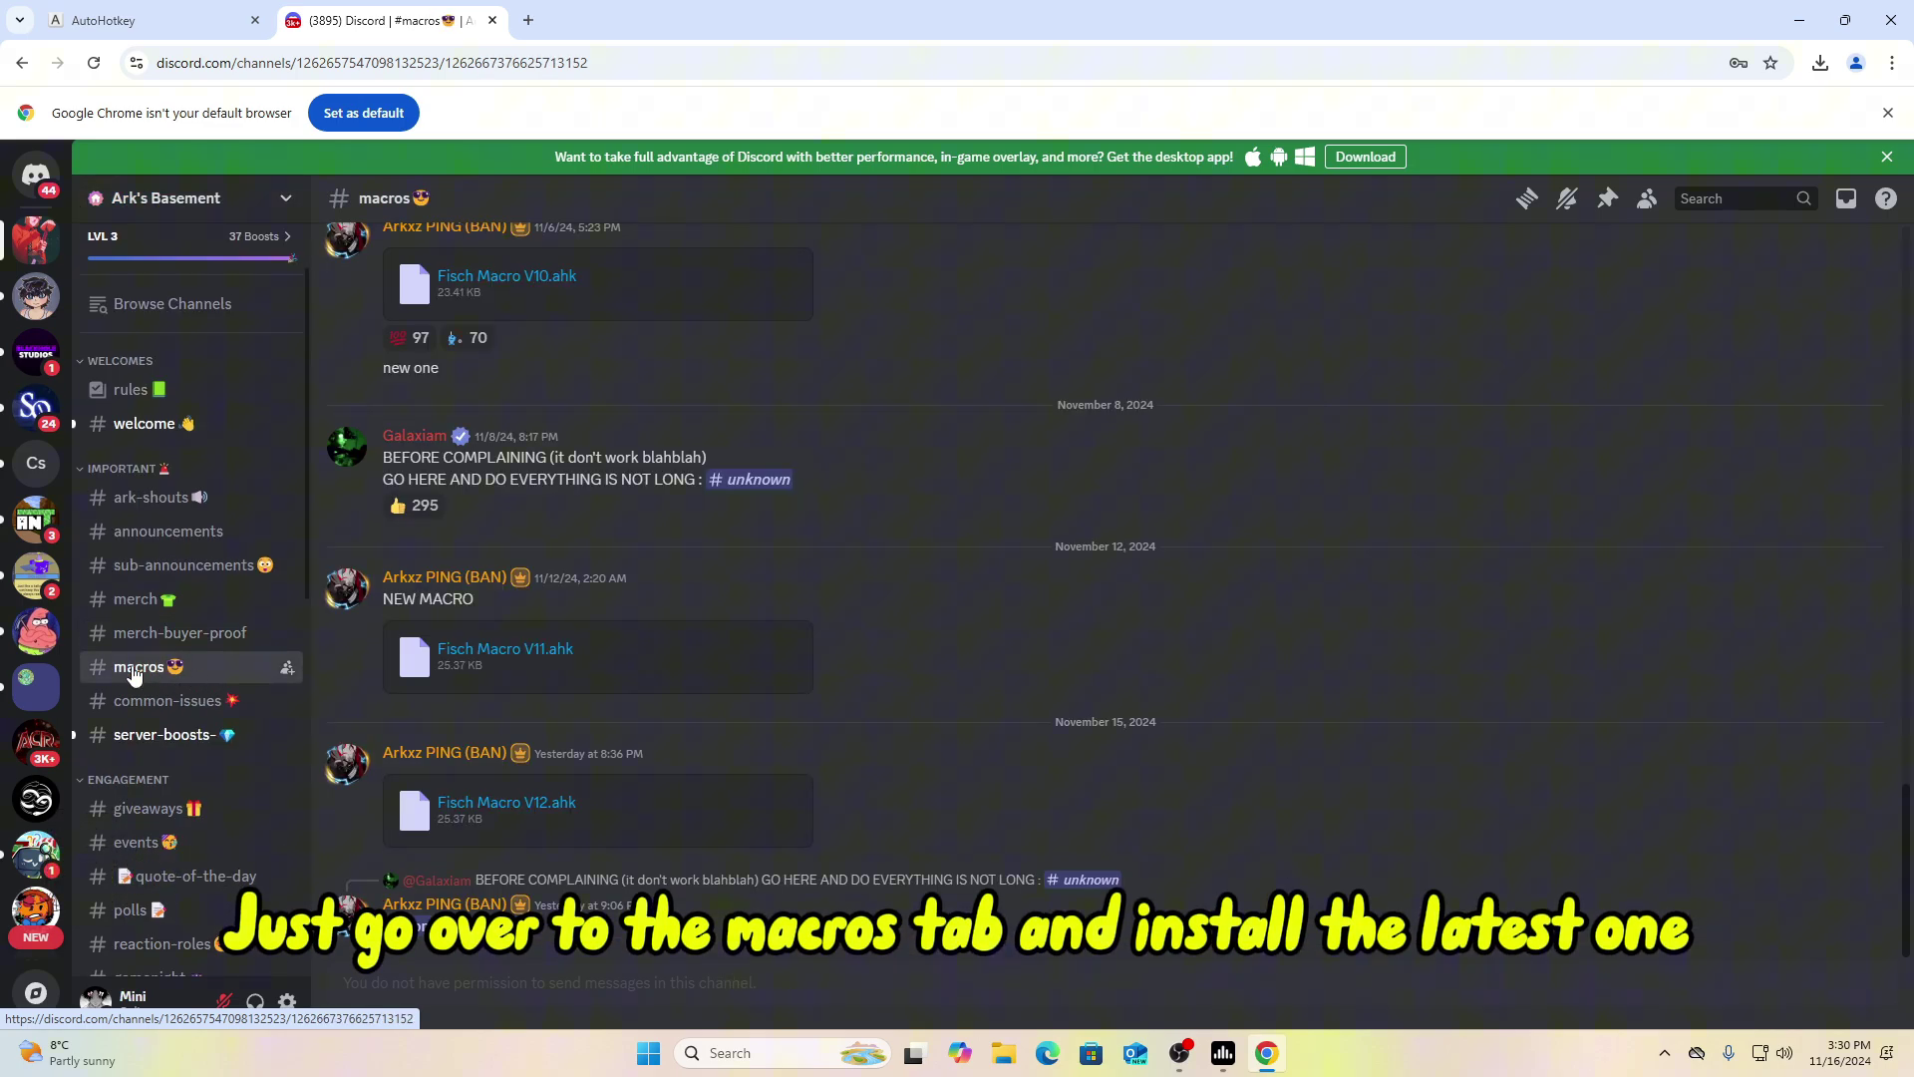
pyautogui.click(538, 803)
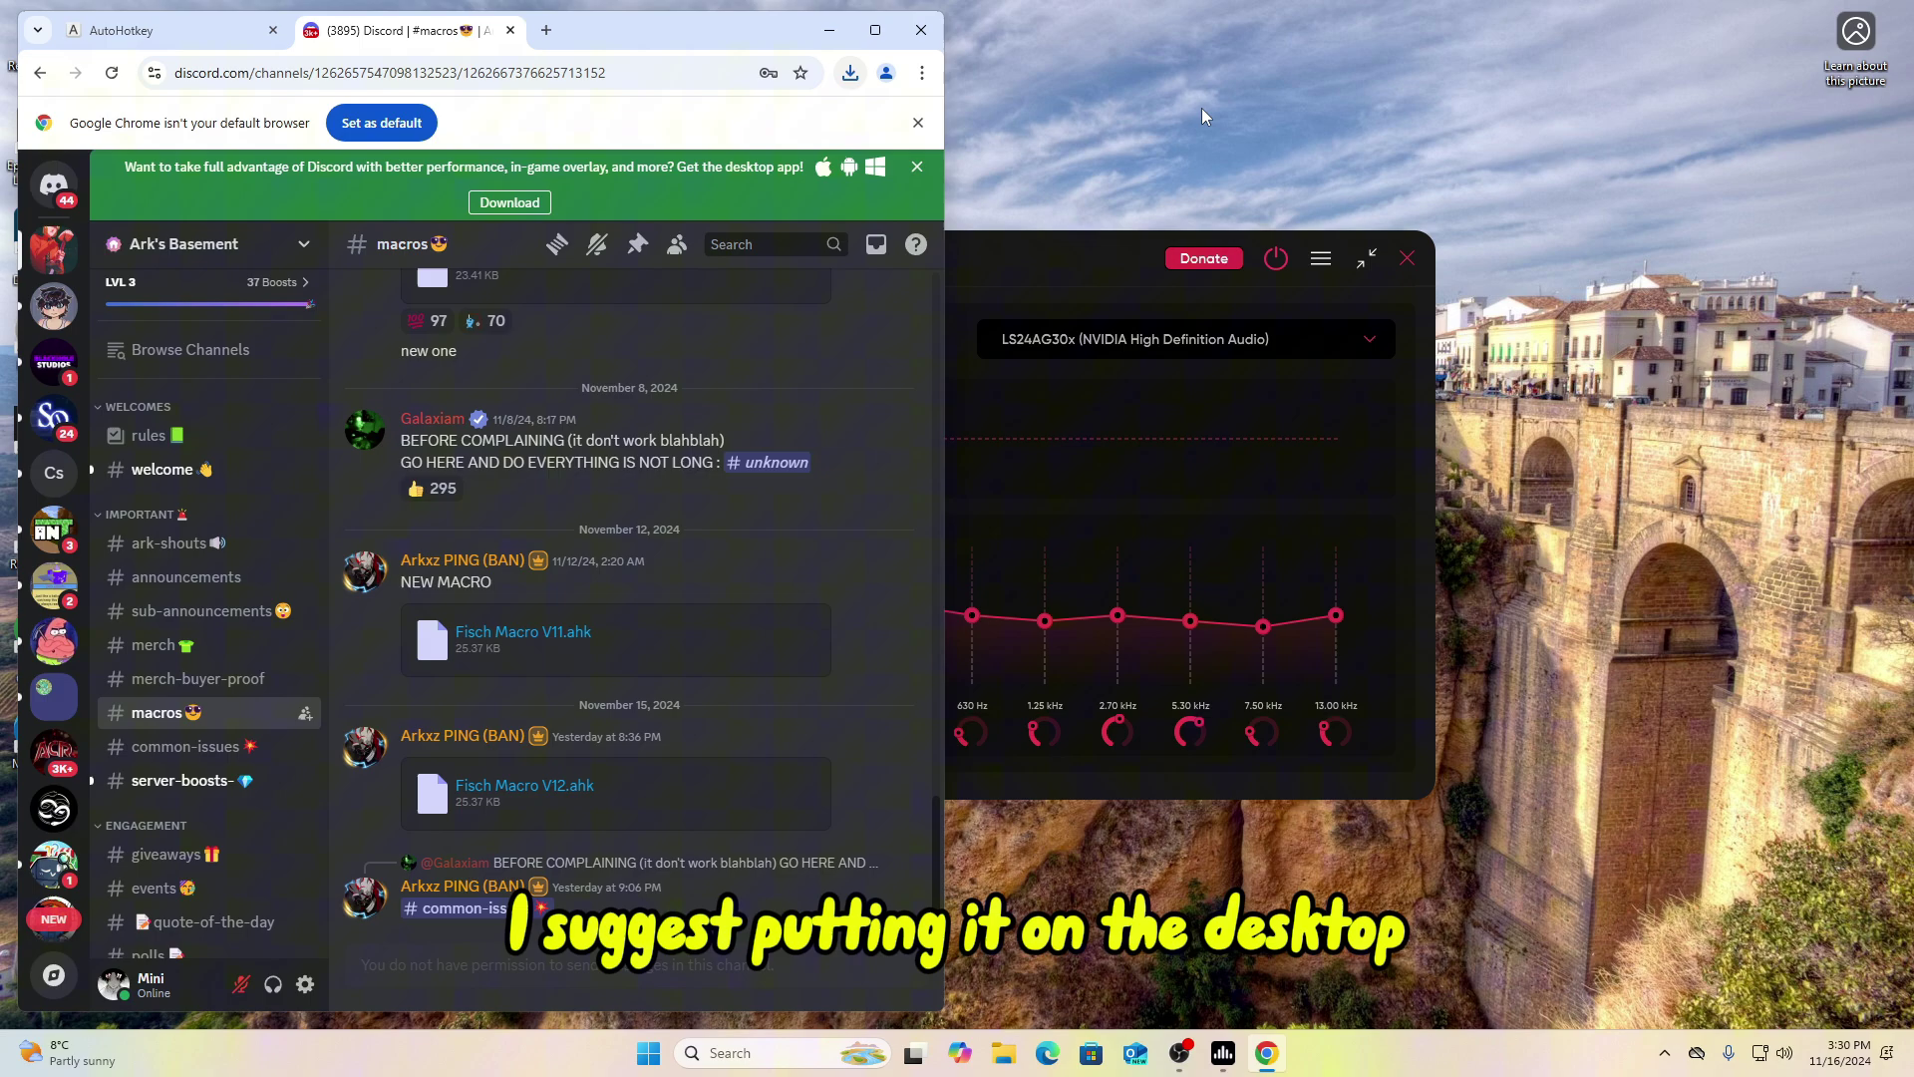
pyautogui.click(1844, 20)
pyautogui.click(856, 70)
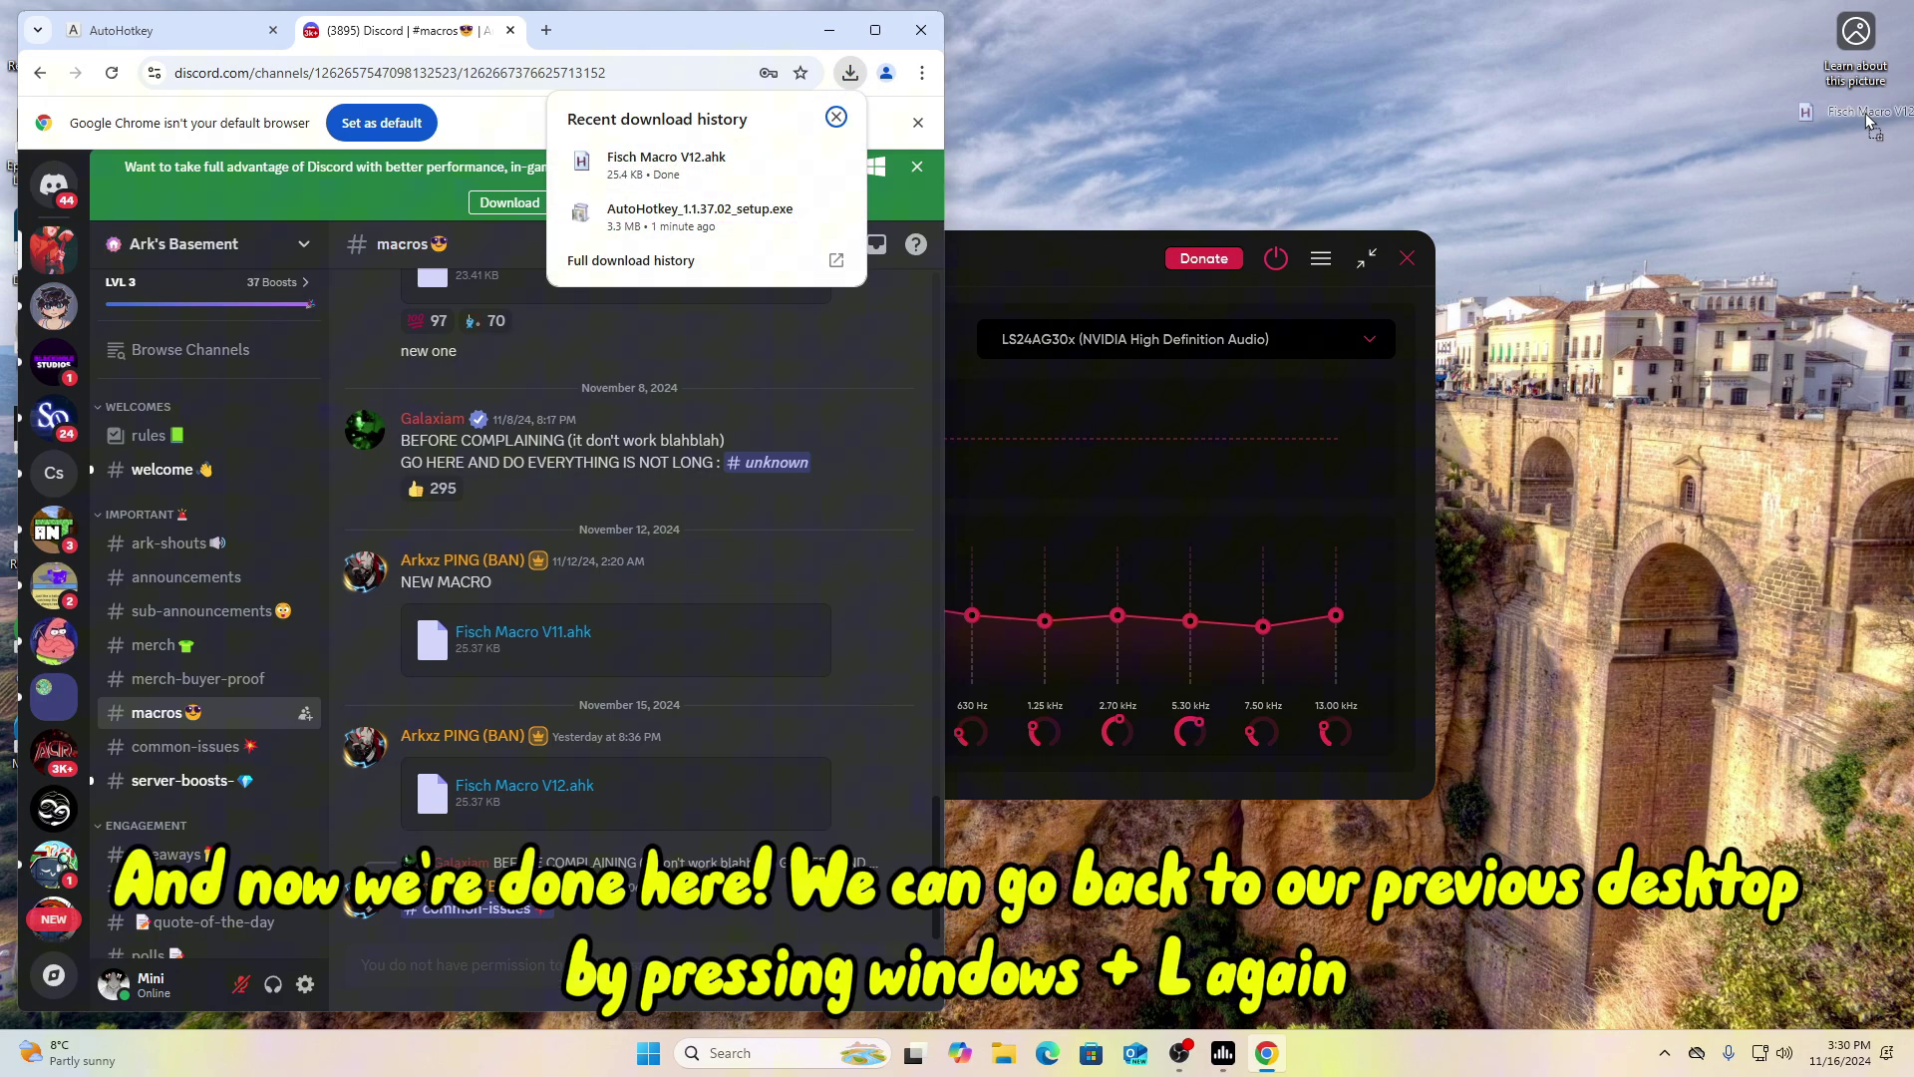
pyautogui.click(886, 36)
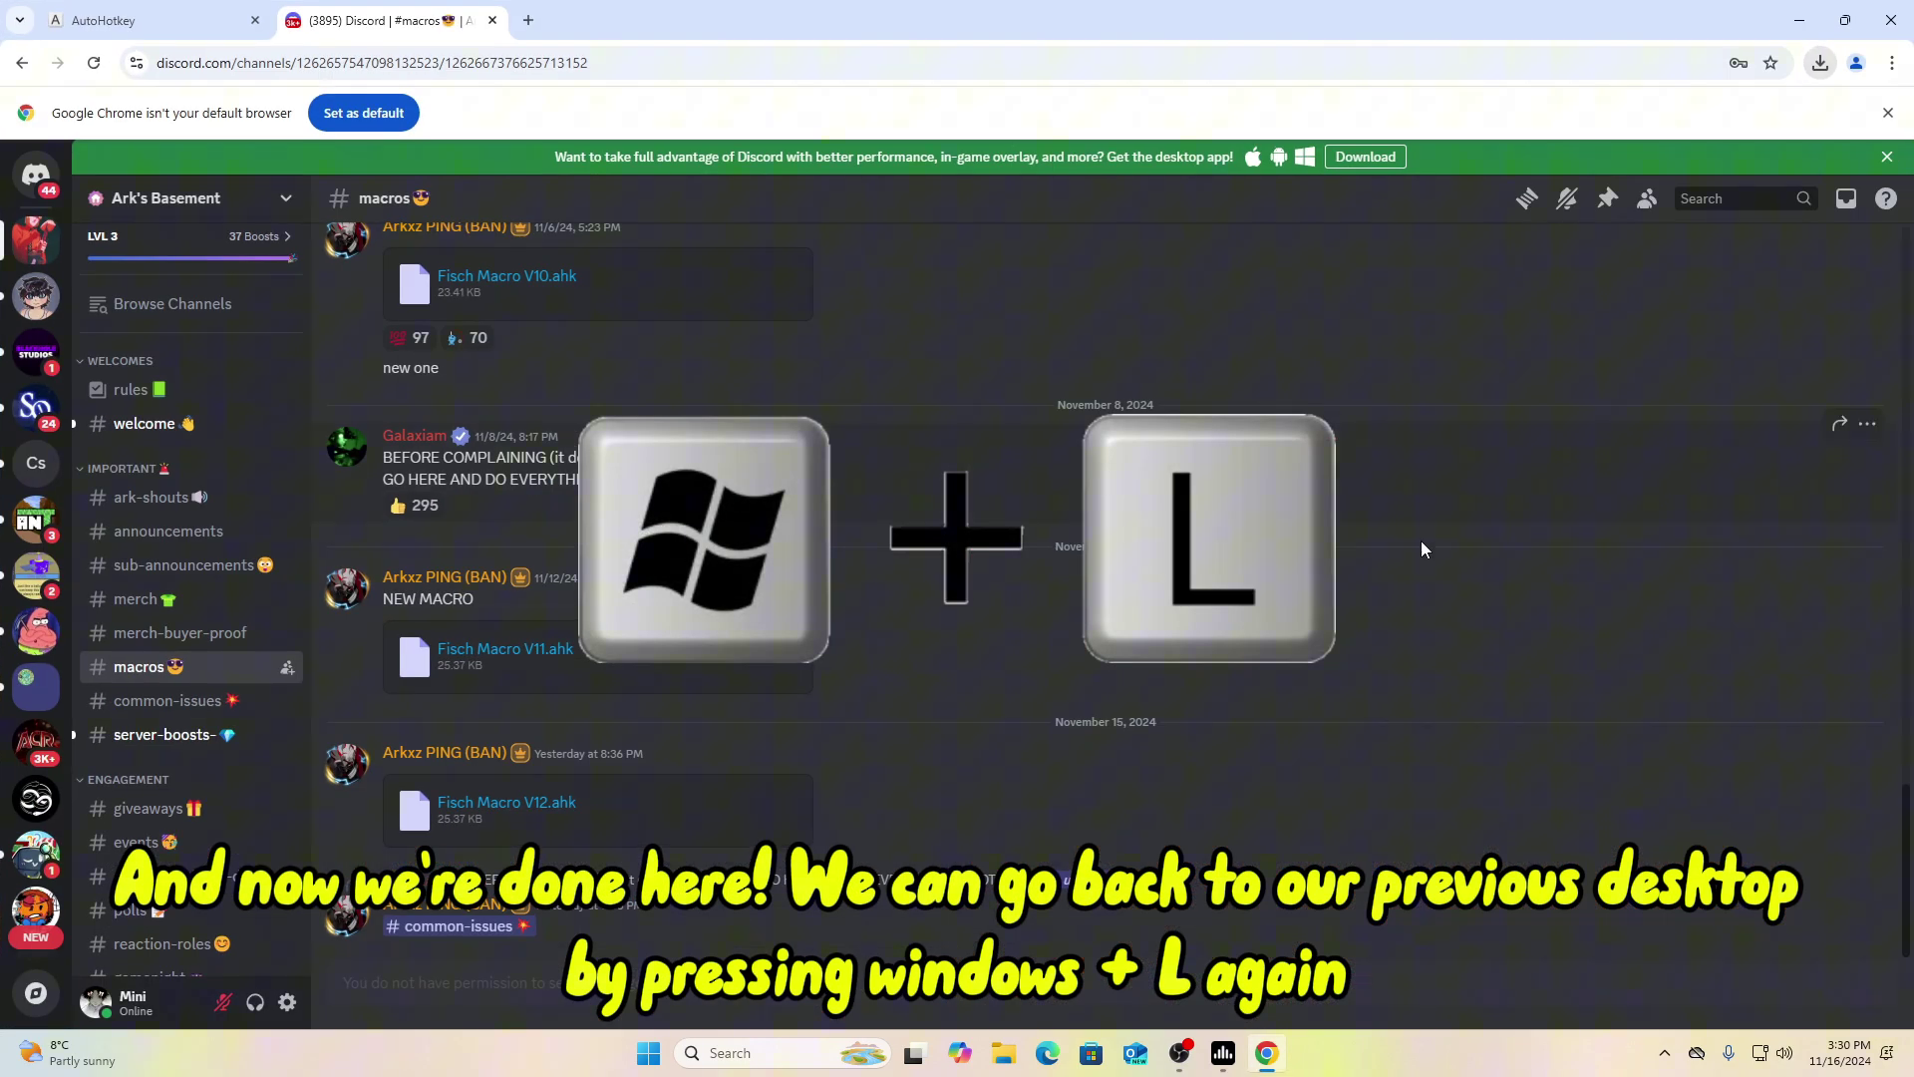
# Step: Return to the original user's desktop and open Other users in Settings
pyautogui.press('super+l')
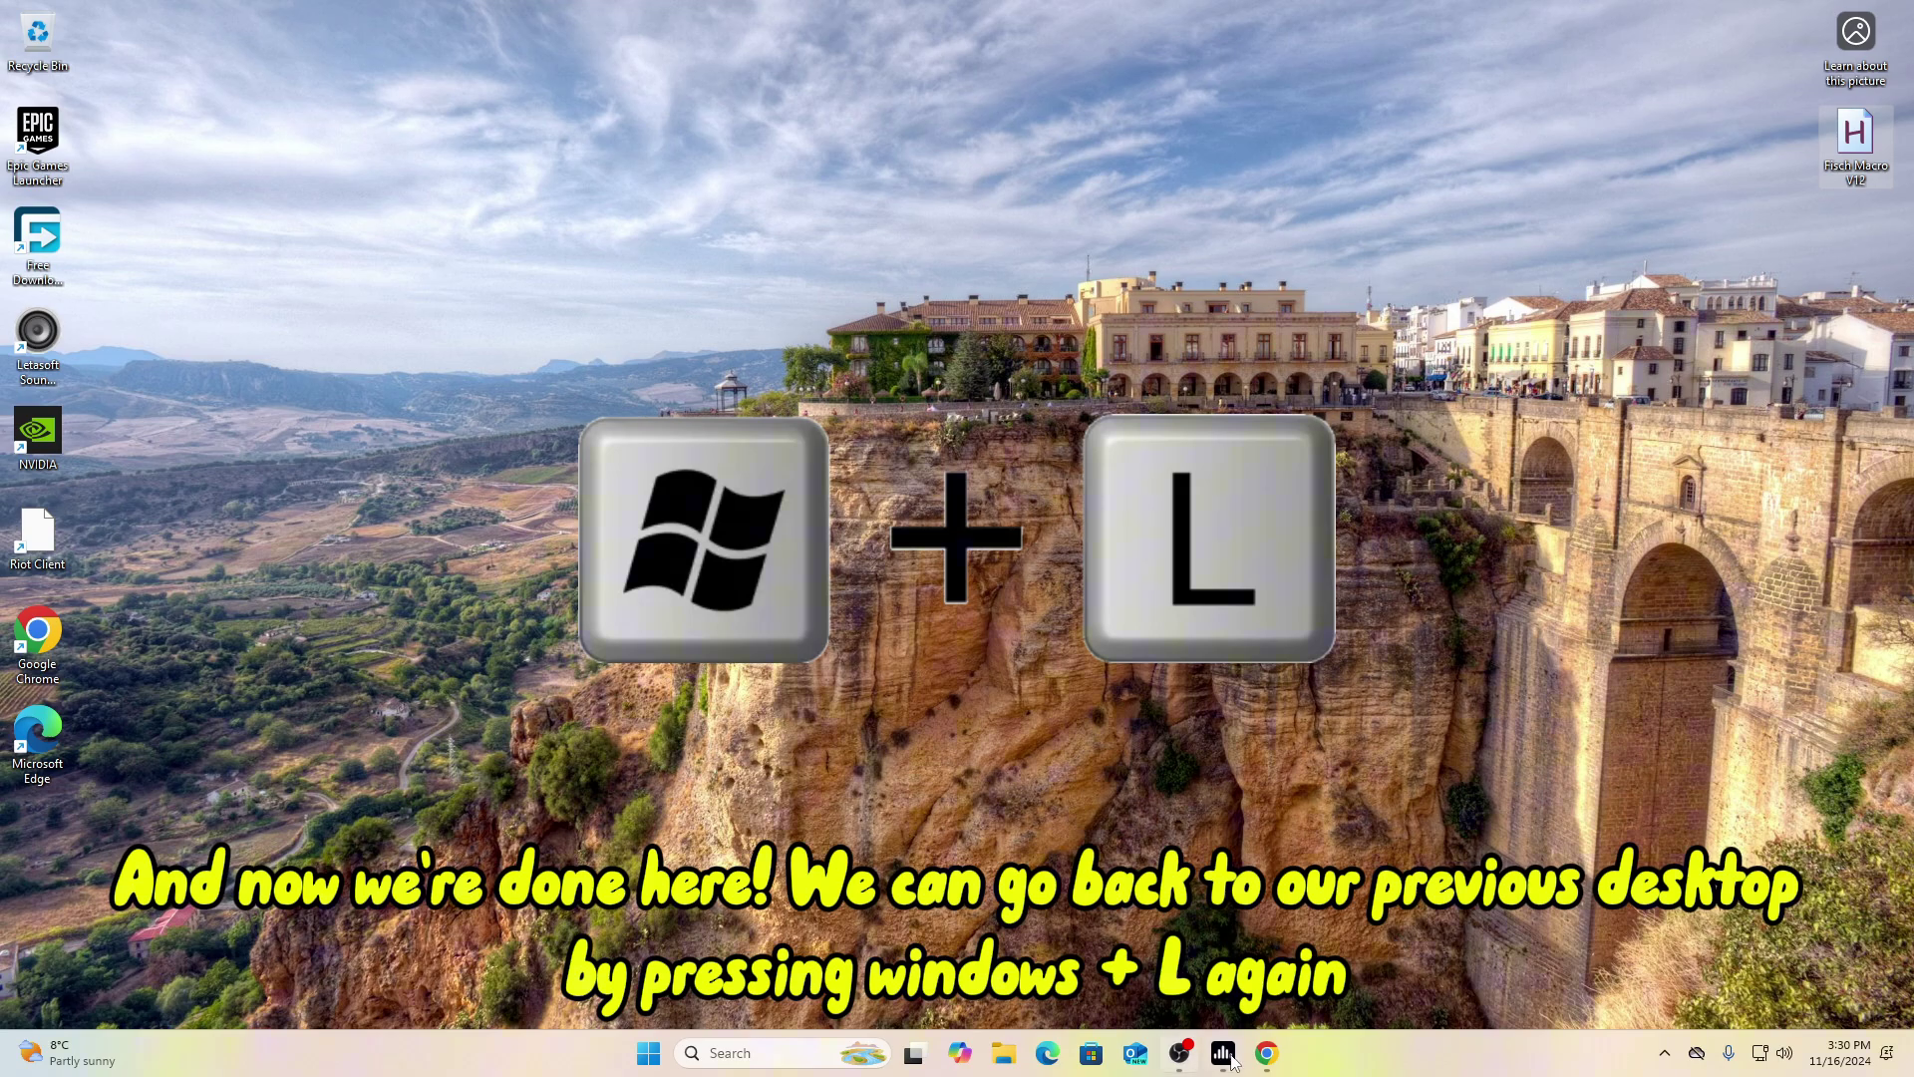
pyautogui.press('super+l')
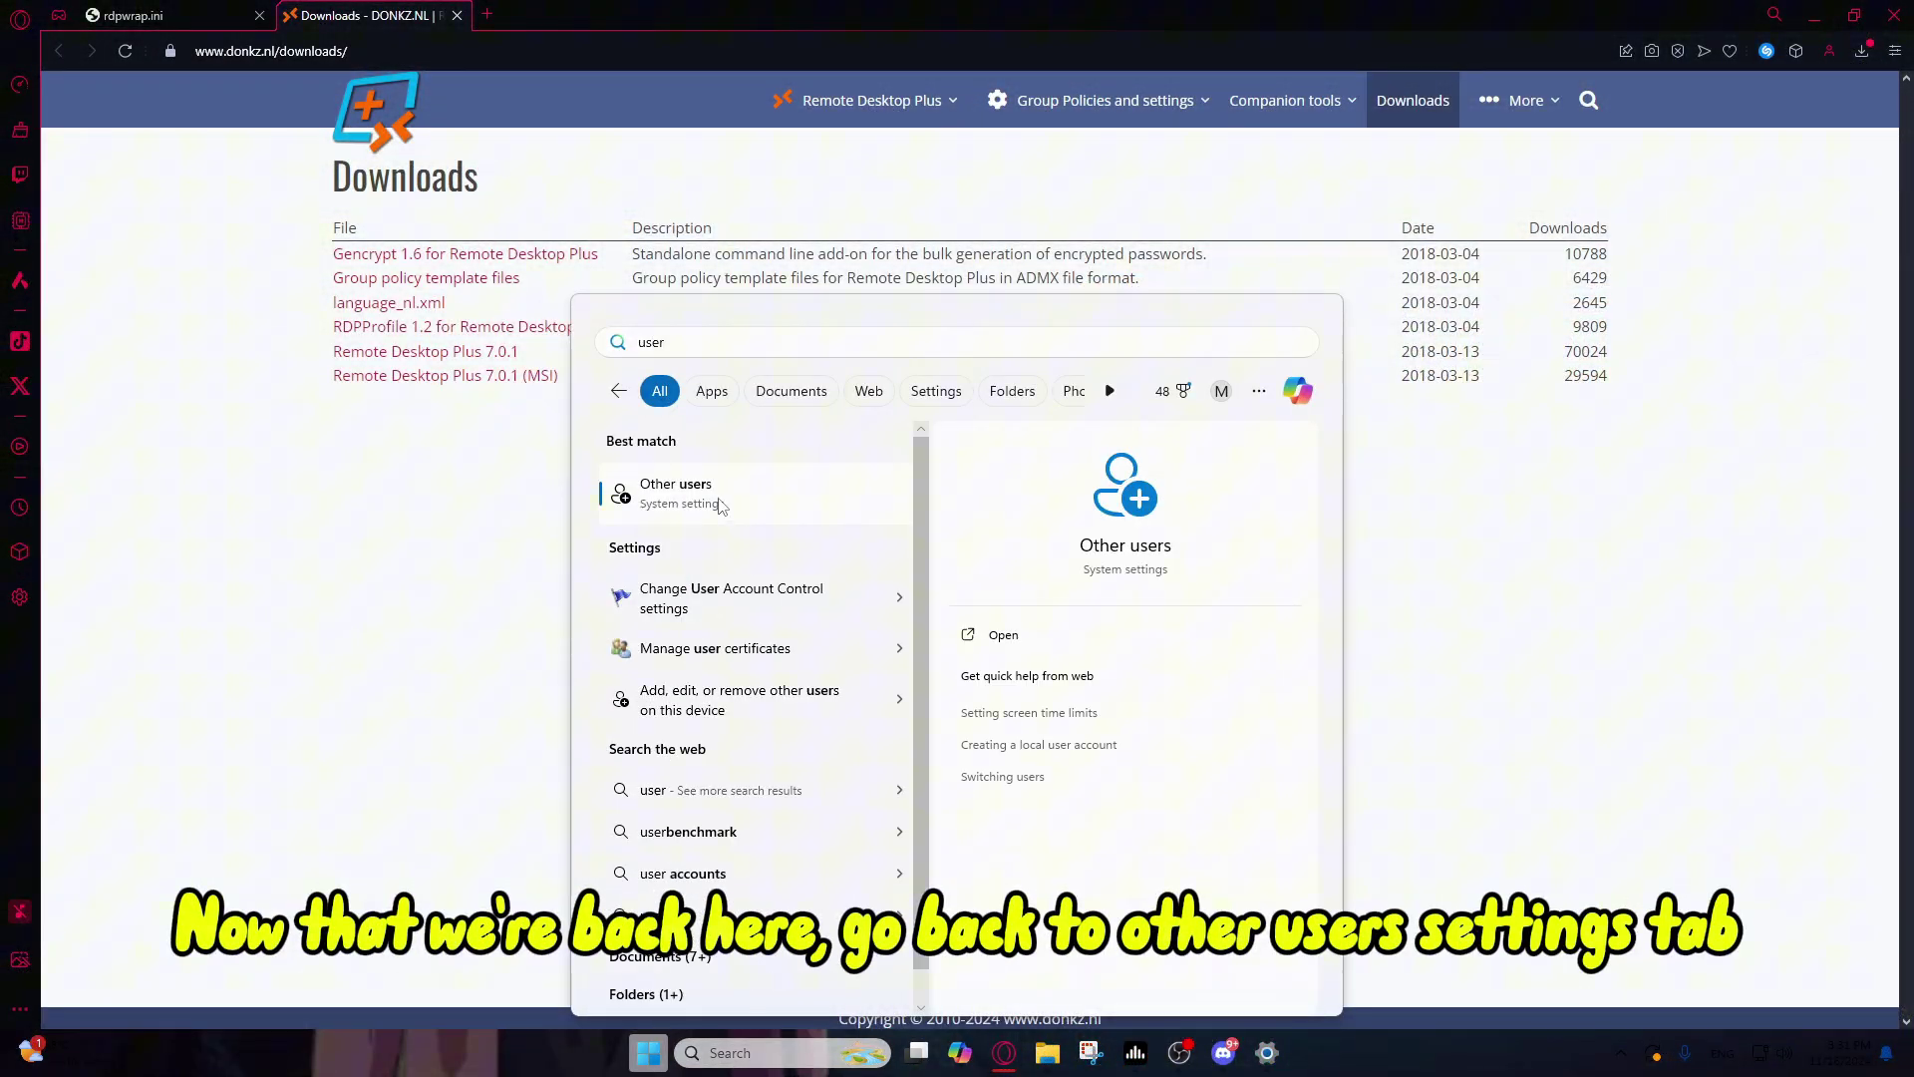
pyautogui.click(721, 507)
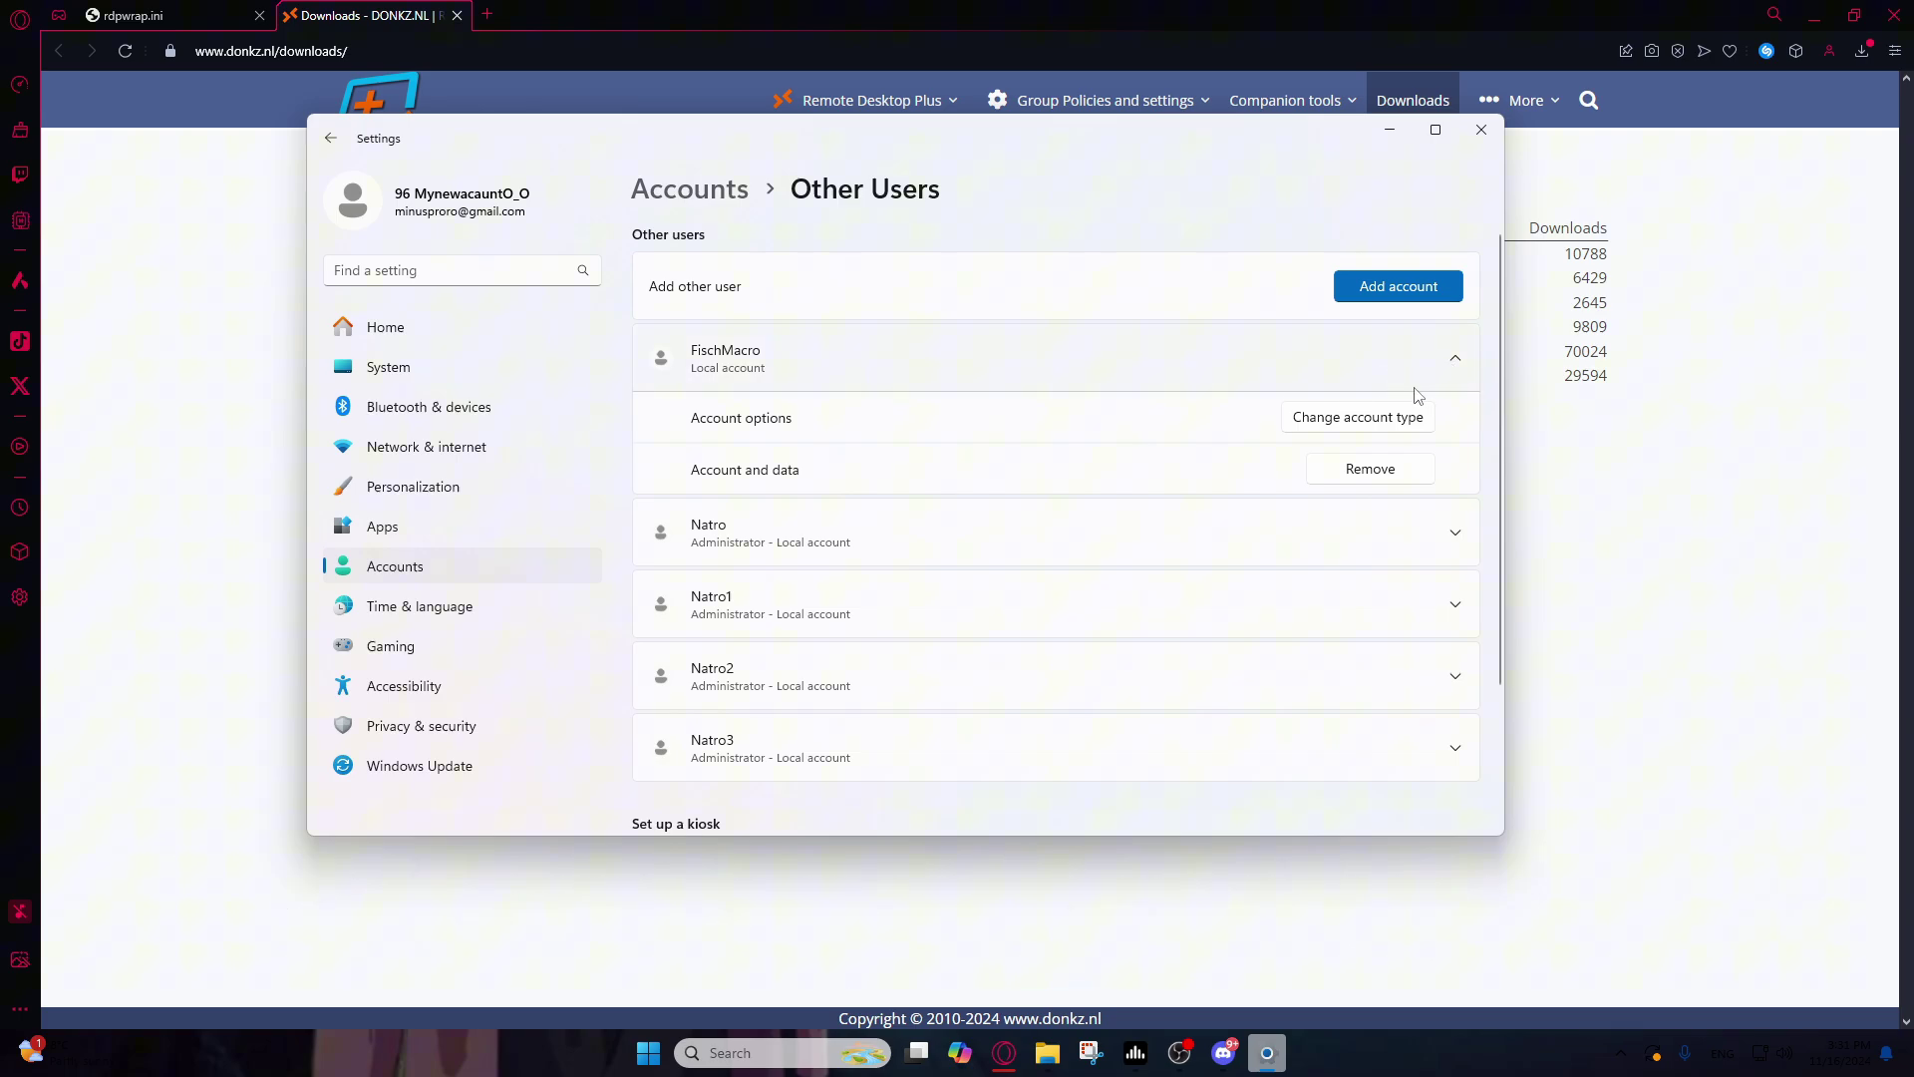
# Step: Change FischMacro's account type to Administrator and confirm
pyautogui.click(1372, 425)
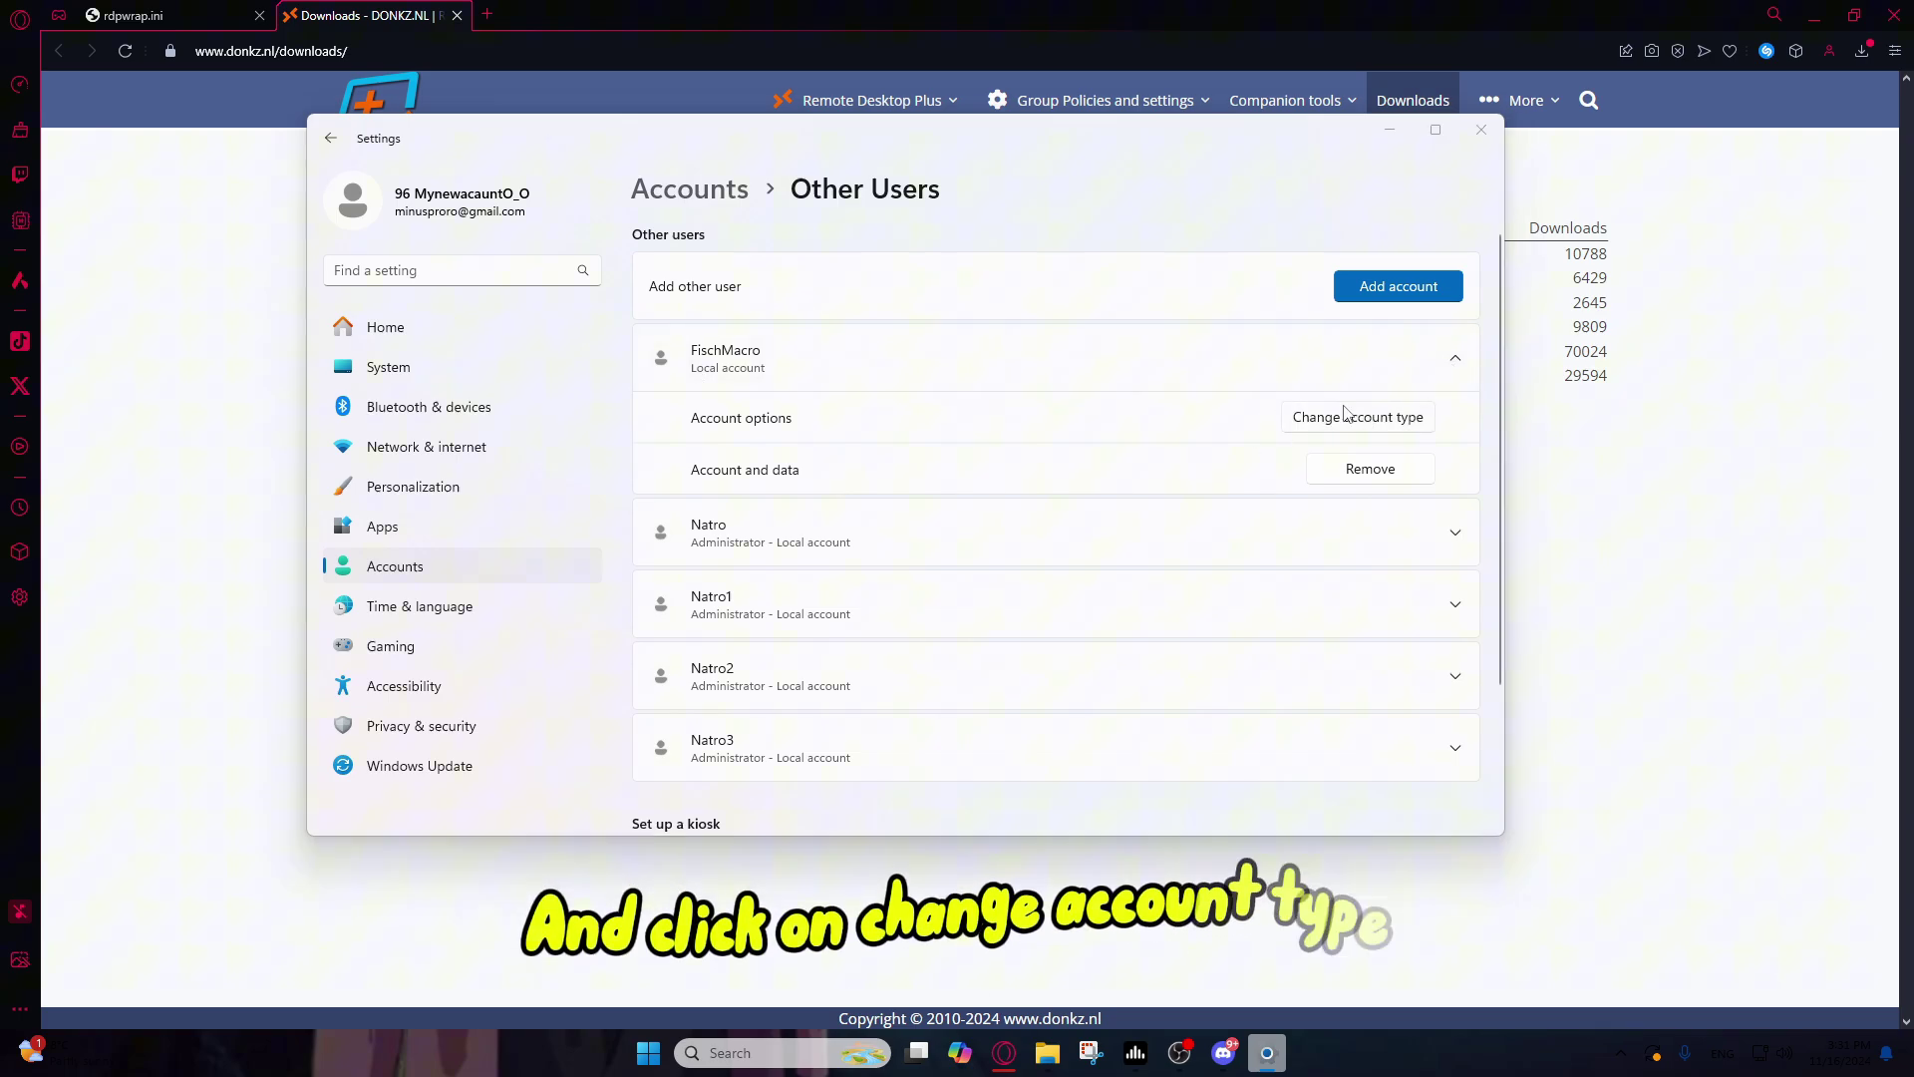
pyautogui.click(768, 509)
pyautogui.click(742, 476)
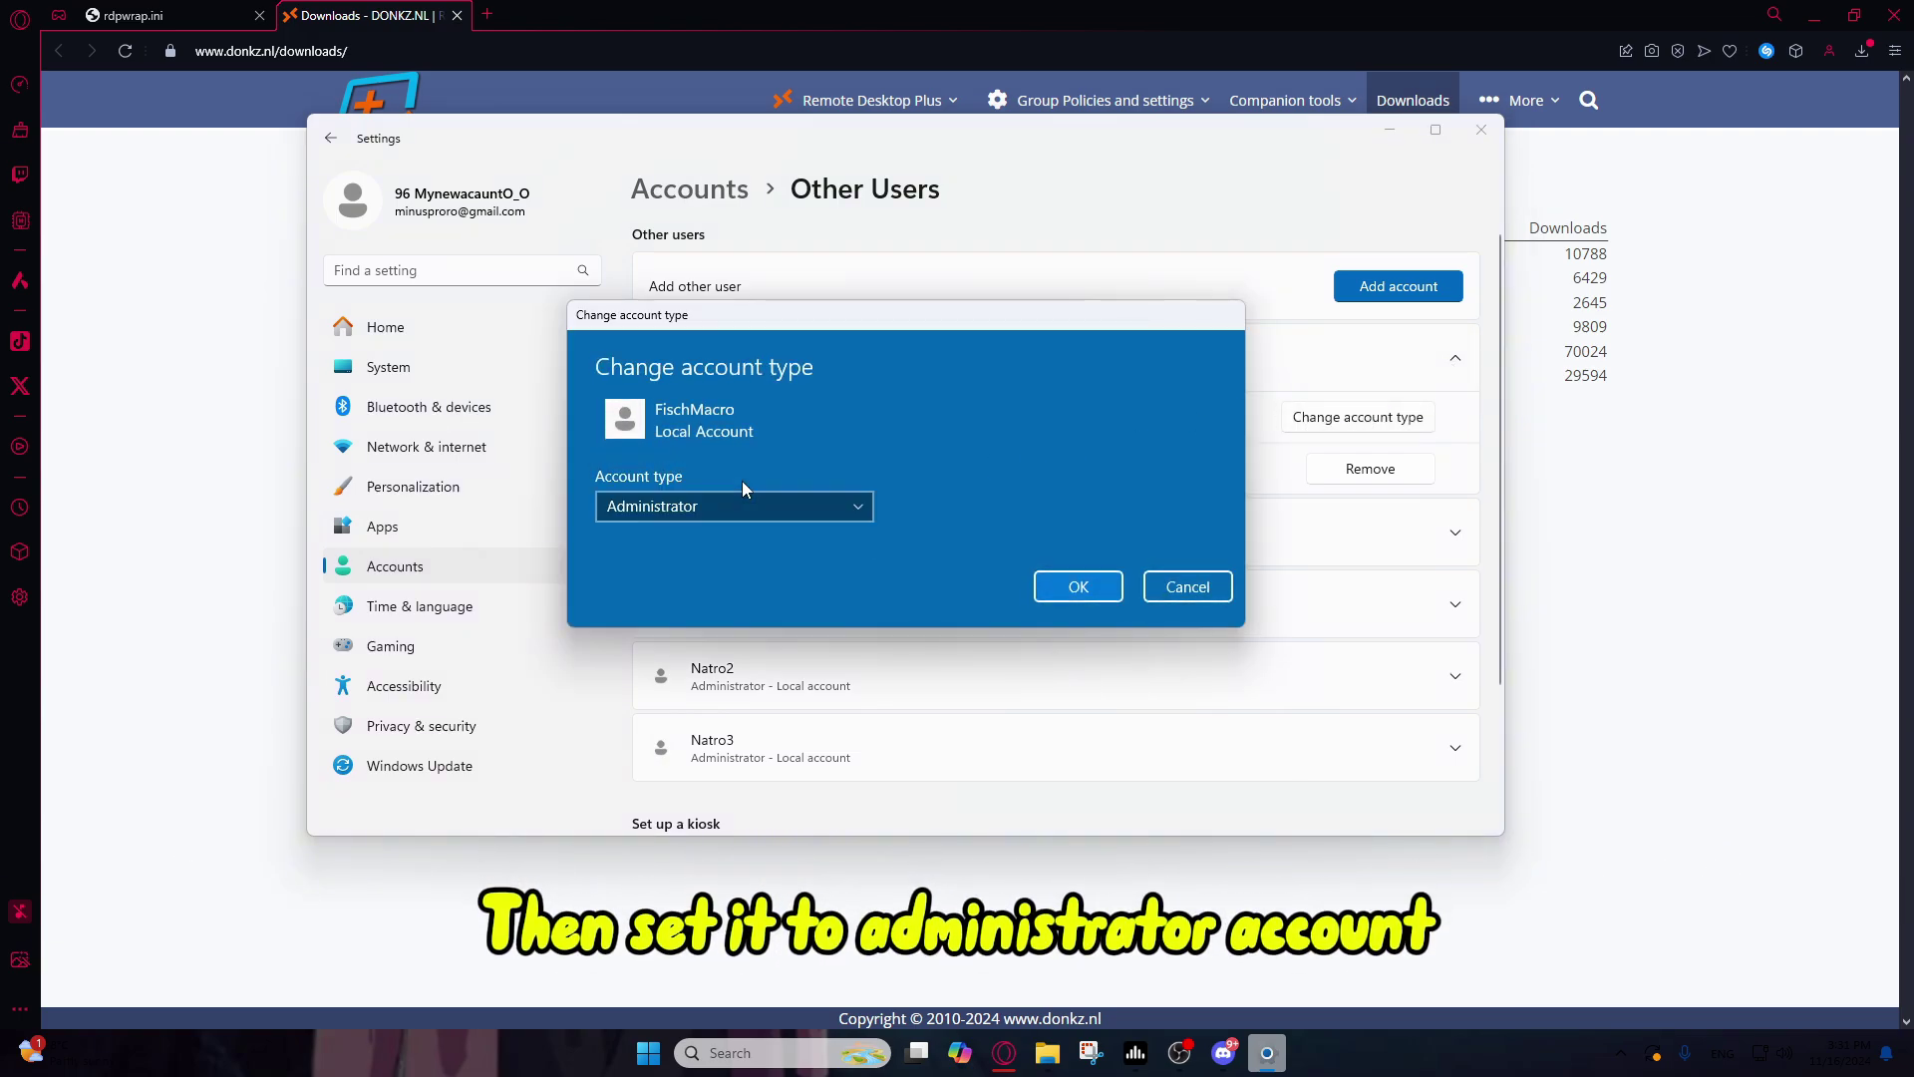
pyautogui.click(1166, 586)
# Step: Close Settings, launch rdp (1).exe from Downloads and choose Fit screen size
pyautogui.click(1482, 130)
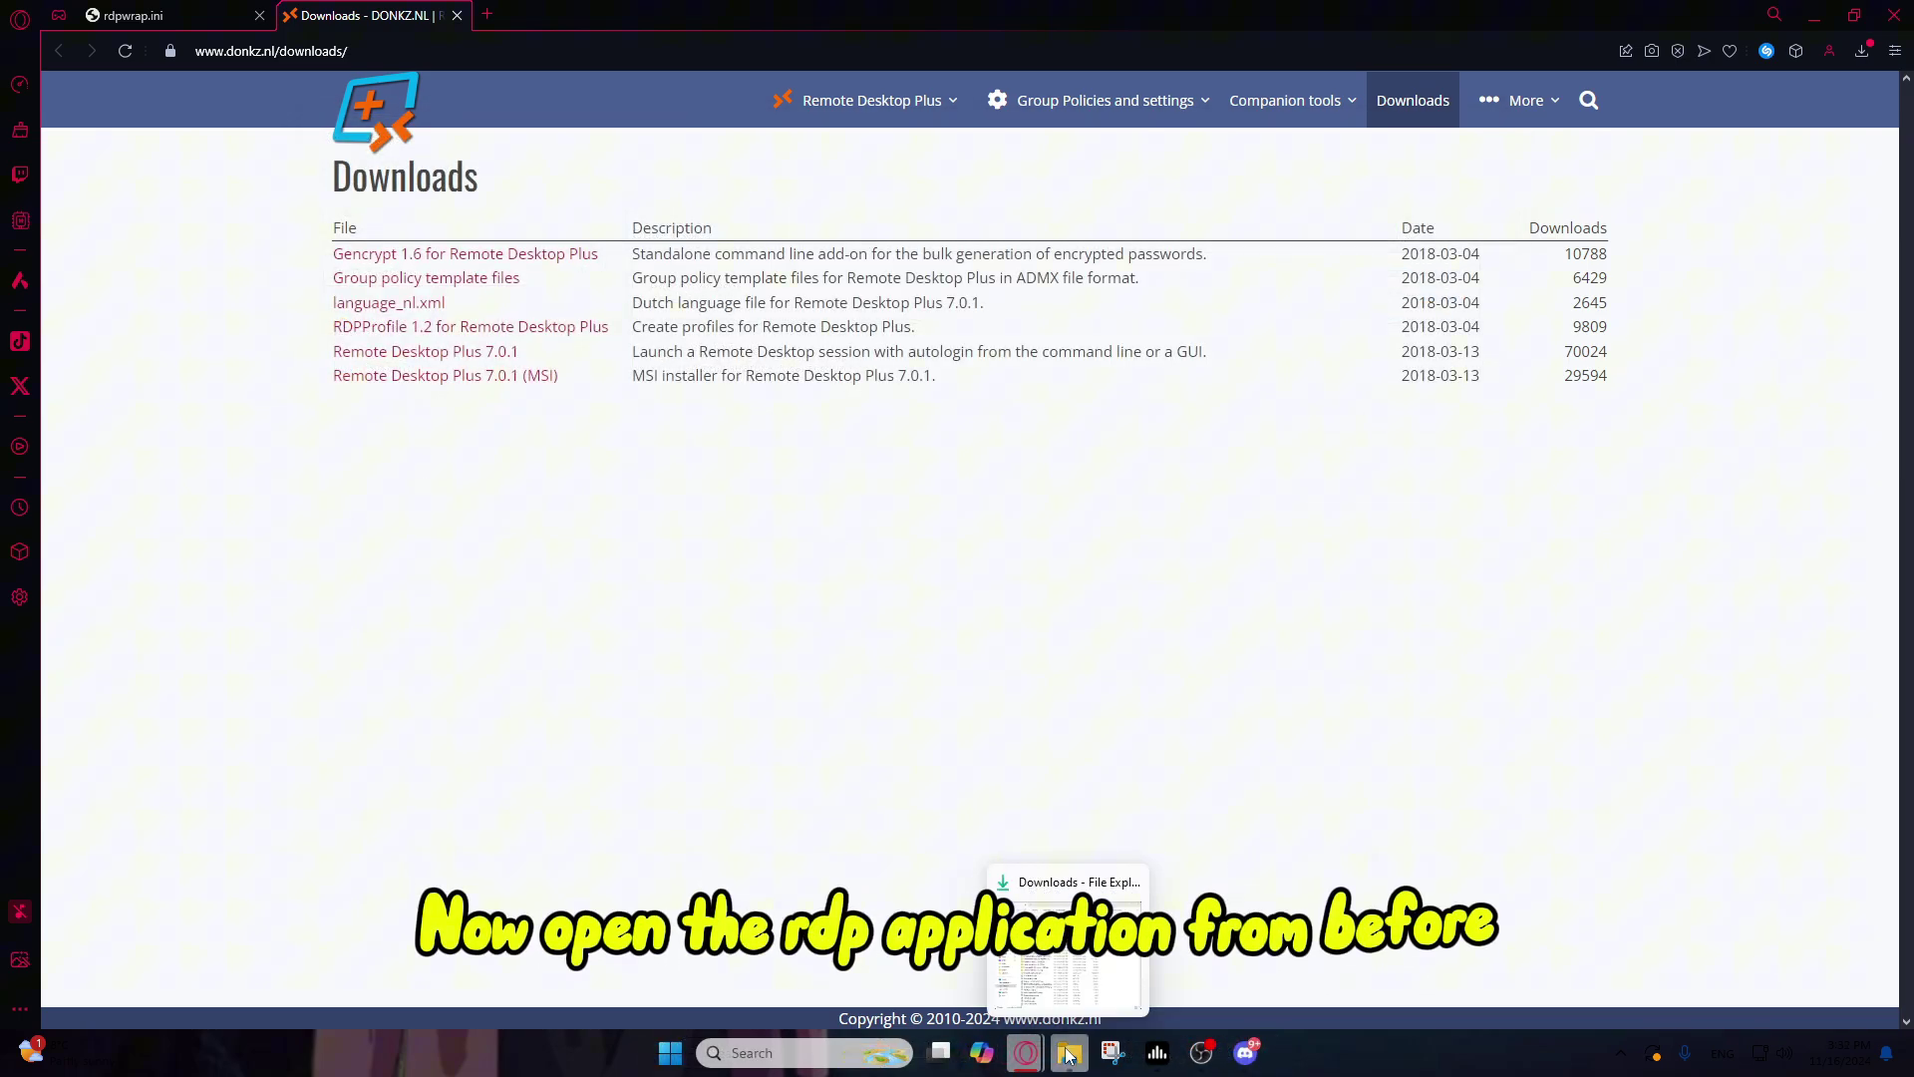
pyautogui.click(1069, 1055)
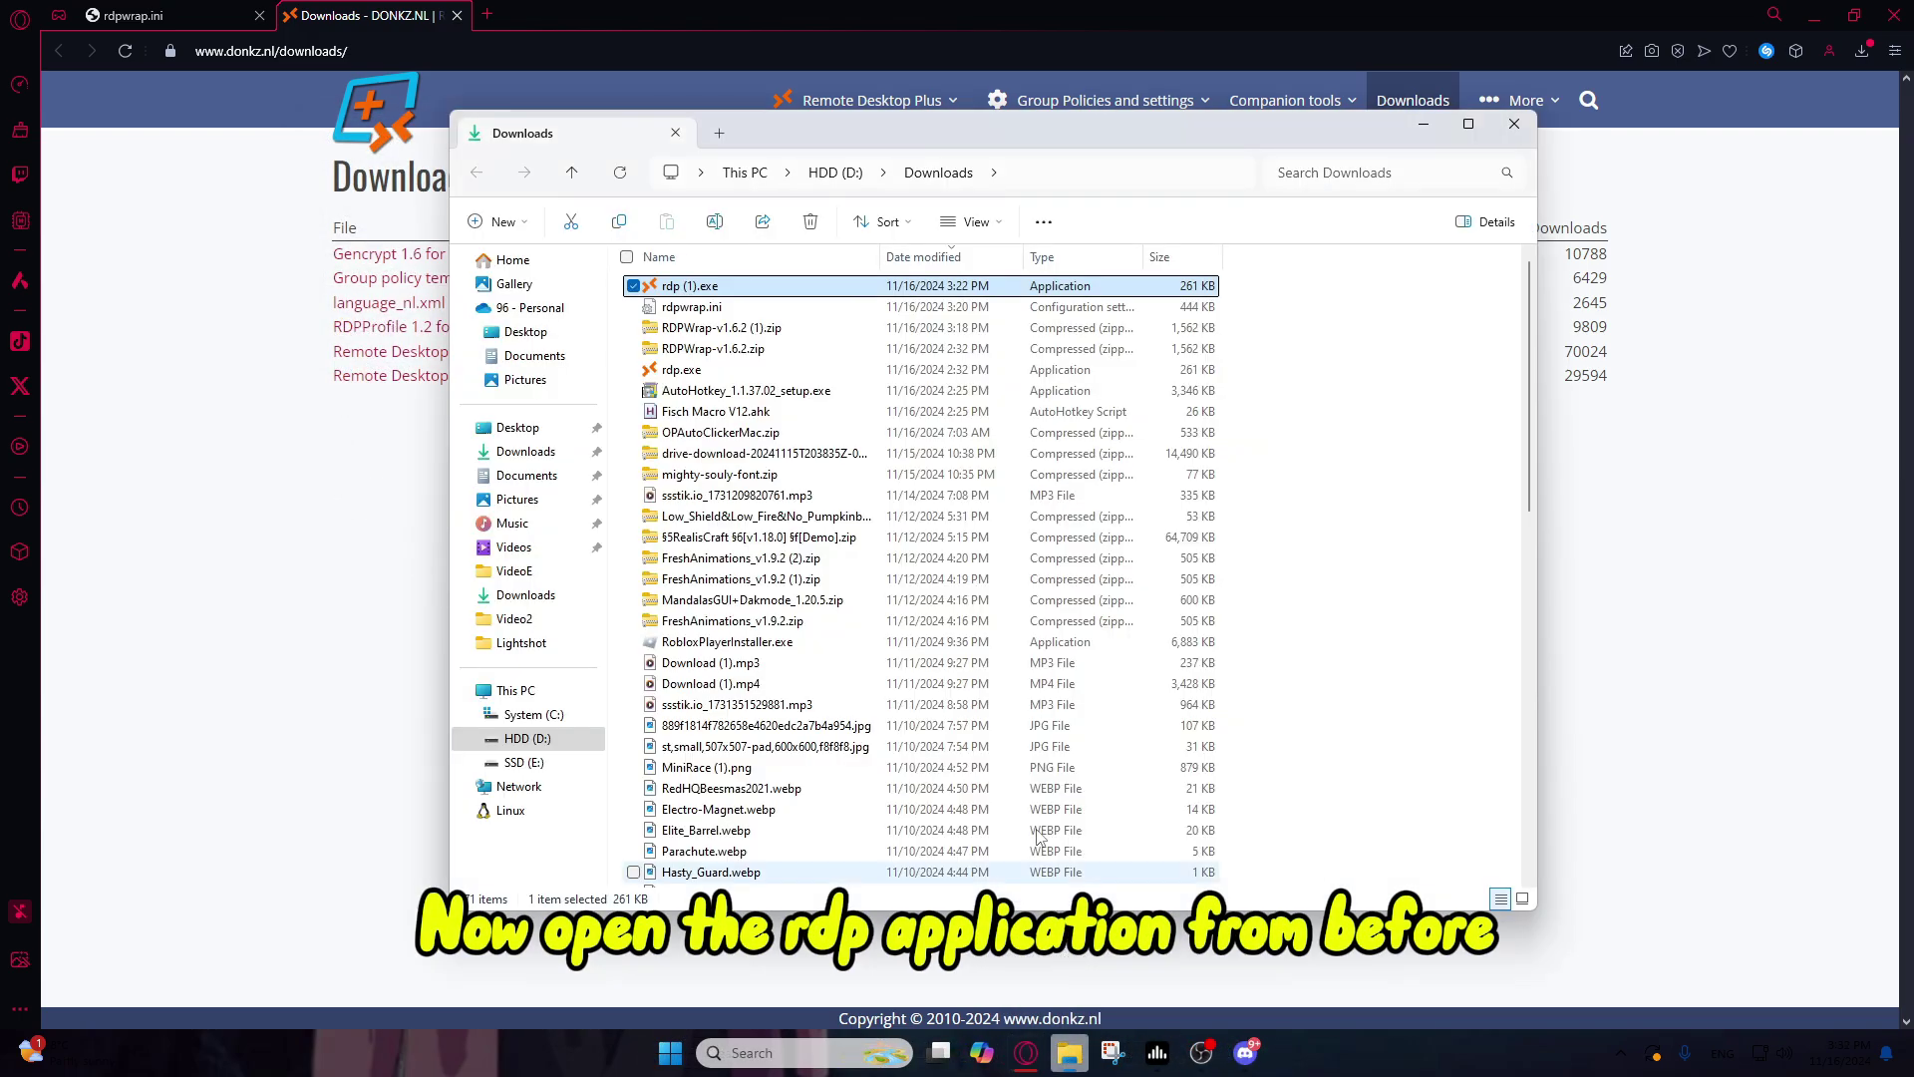
pyautogui.doubleClick(703, 289)
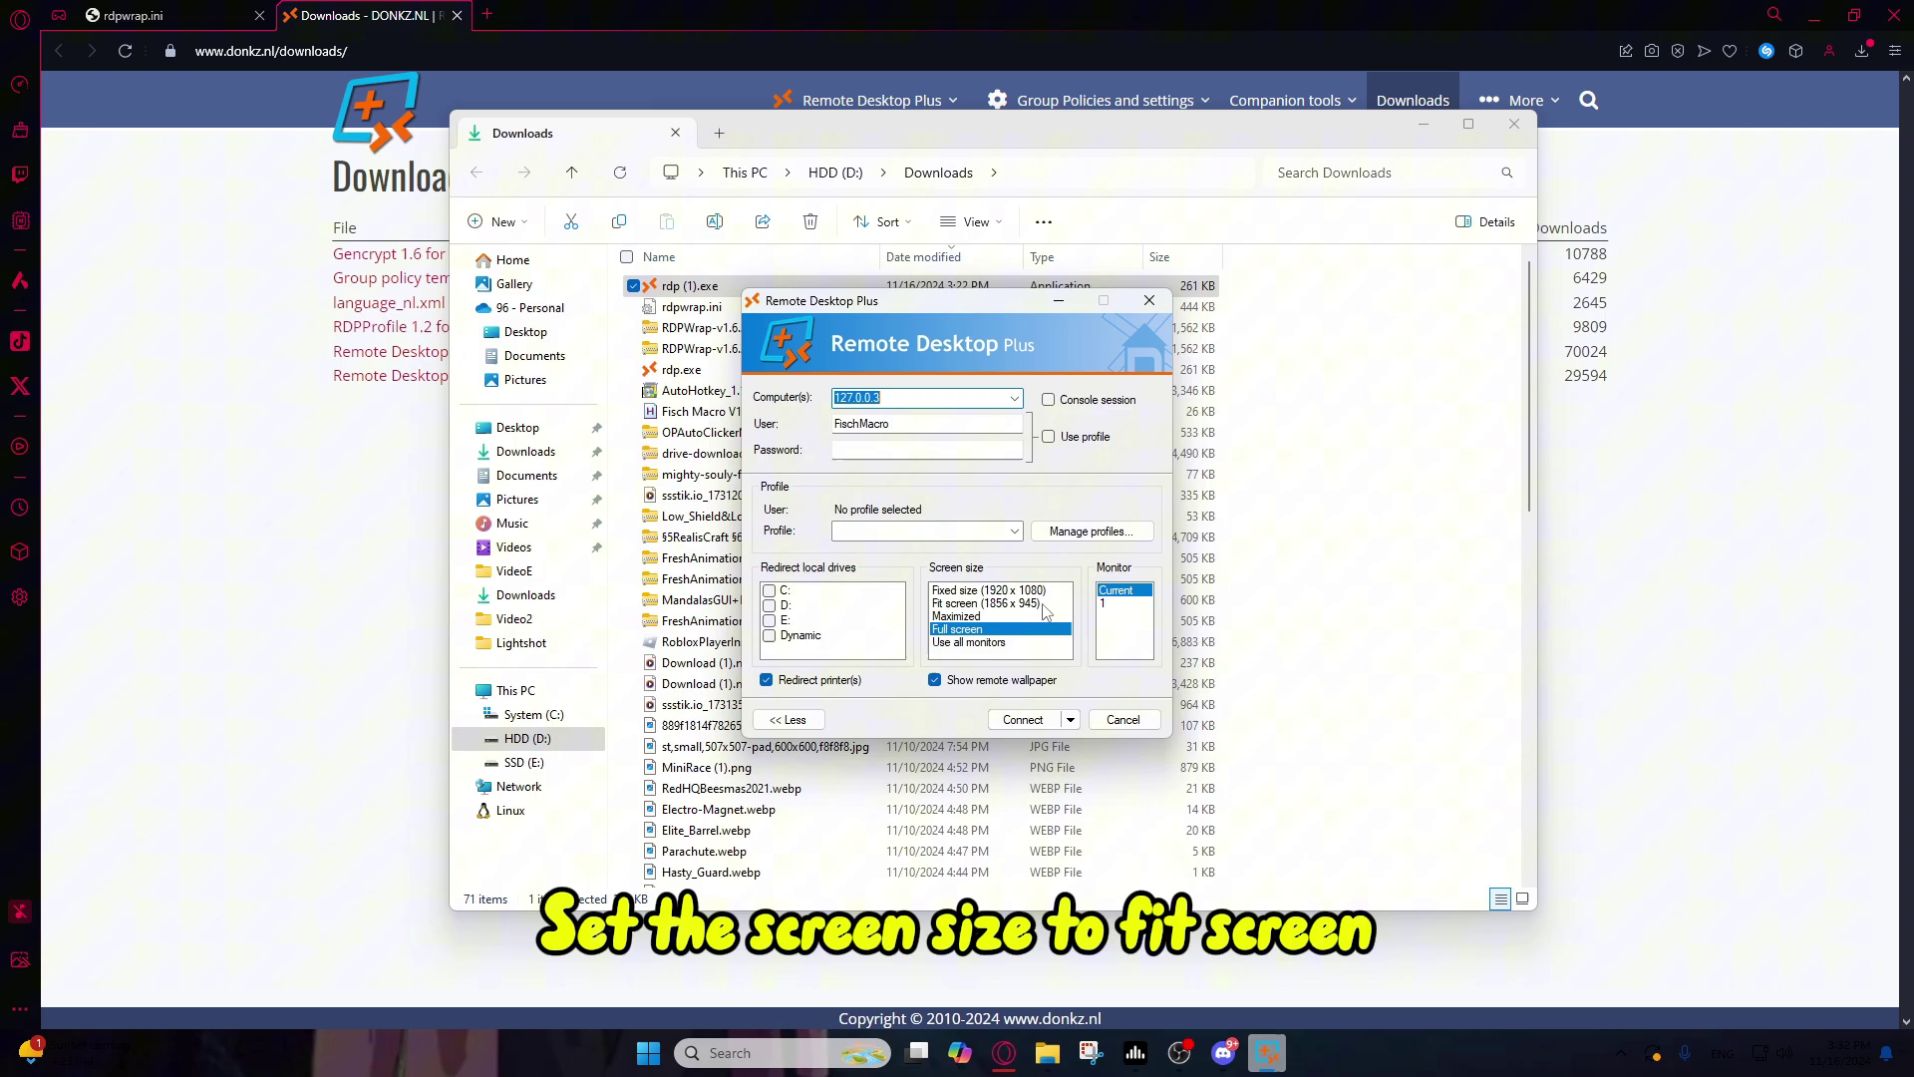
pyautogui.click(1043, 604)
# Step: Save a profile with the macro user's name and password, then connect to 127.0.0.3
pyautogui.click(1091, 530)
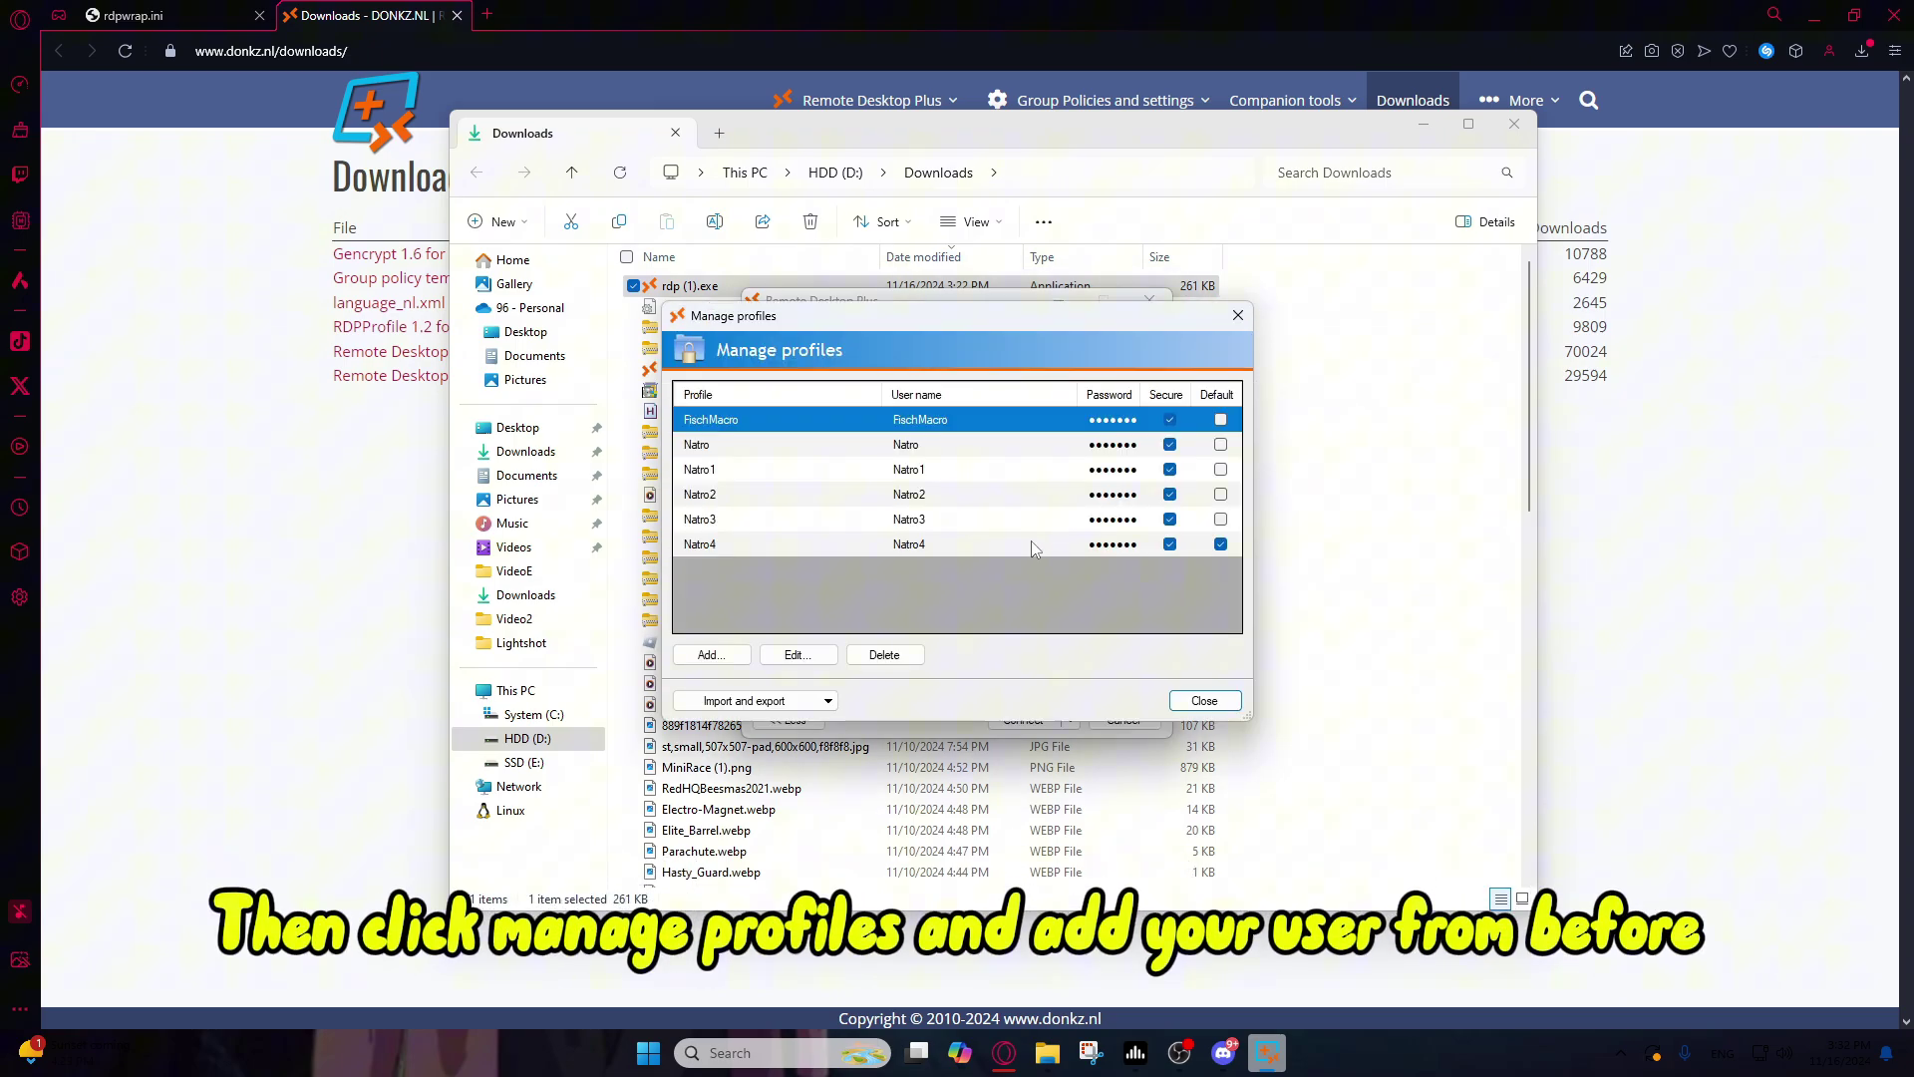
pyautogui.click(710, 655)
pyautogui.write('FischMacro')
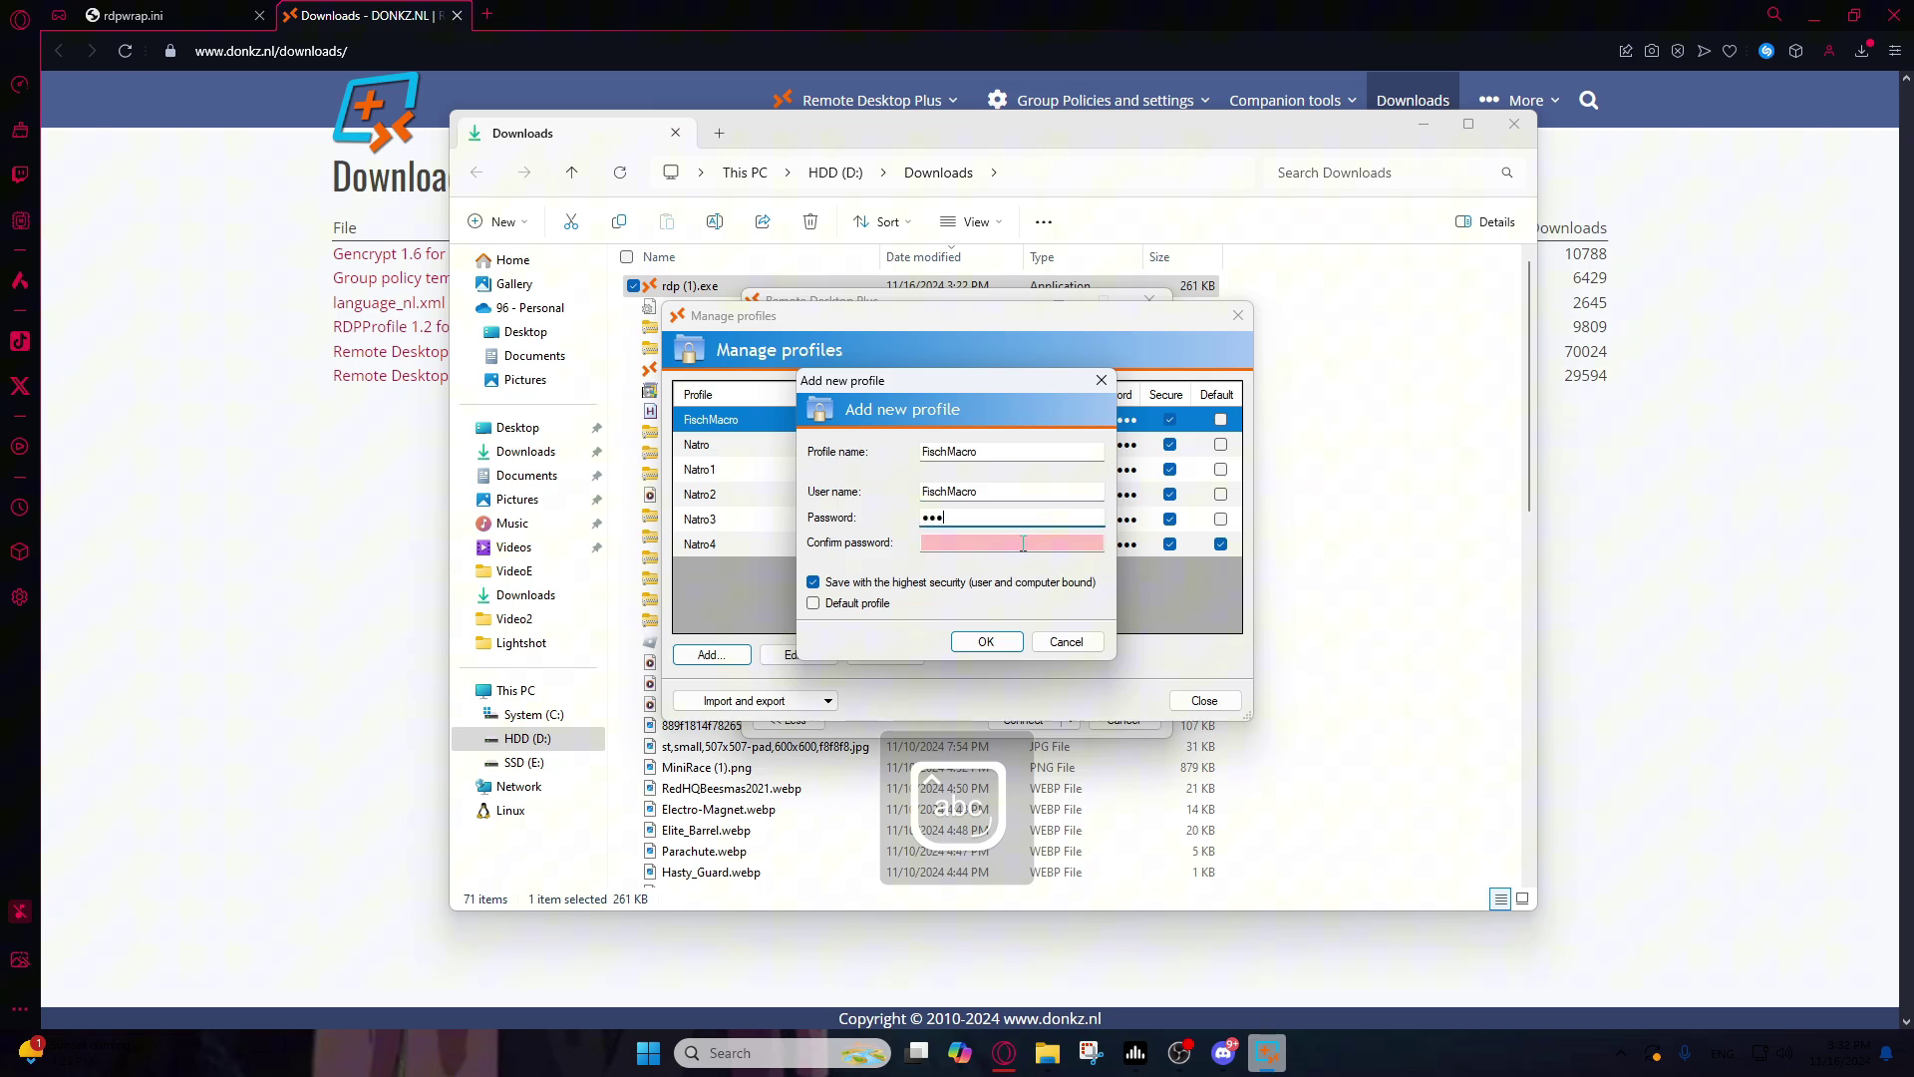
pyautogui.write('••••')
pyautogui.click(984, 641)
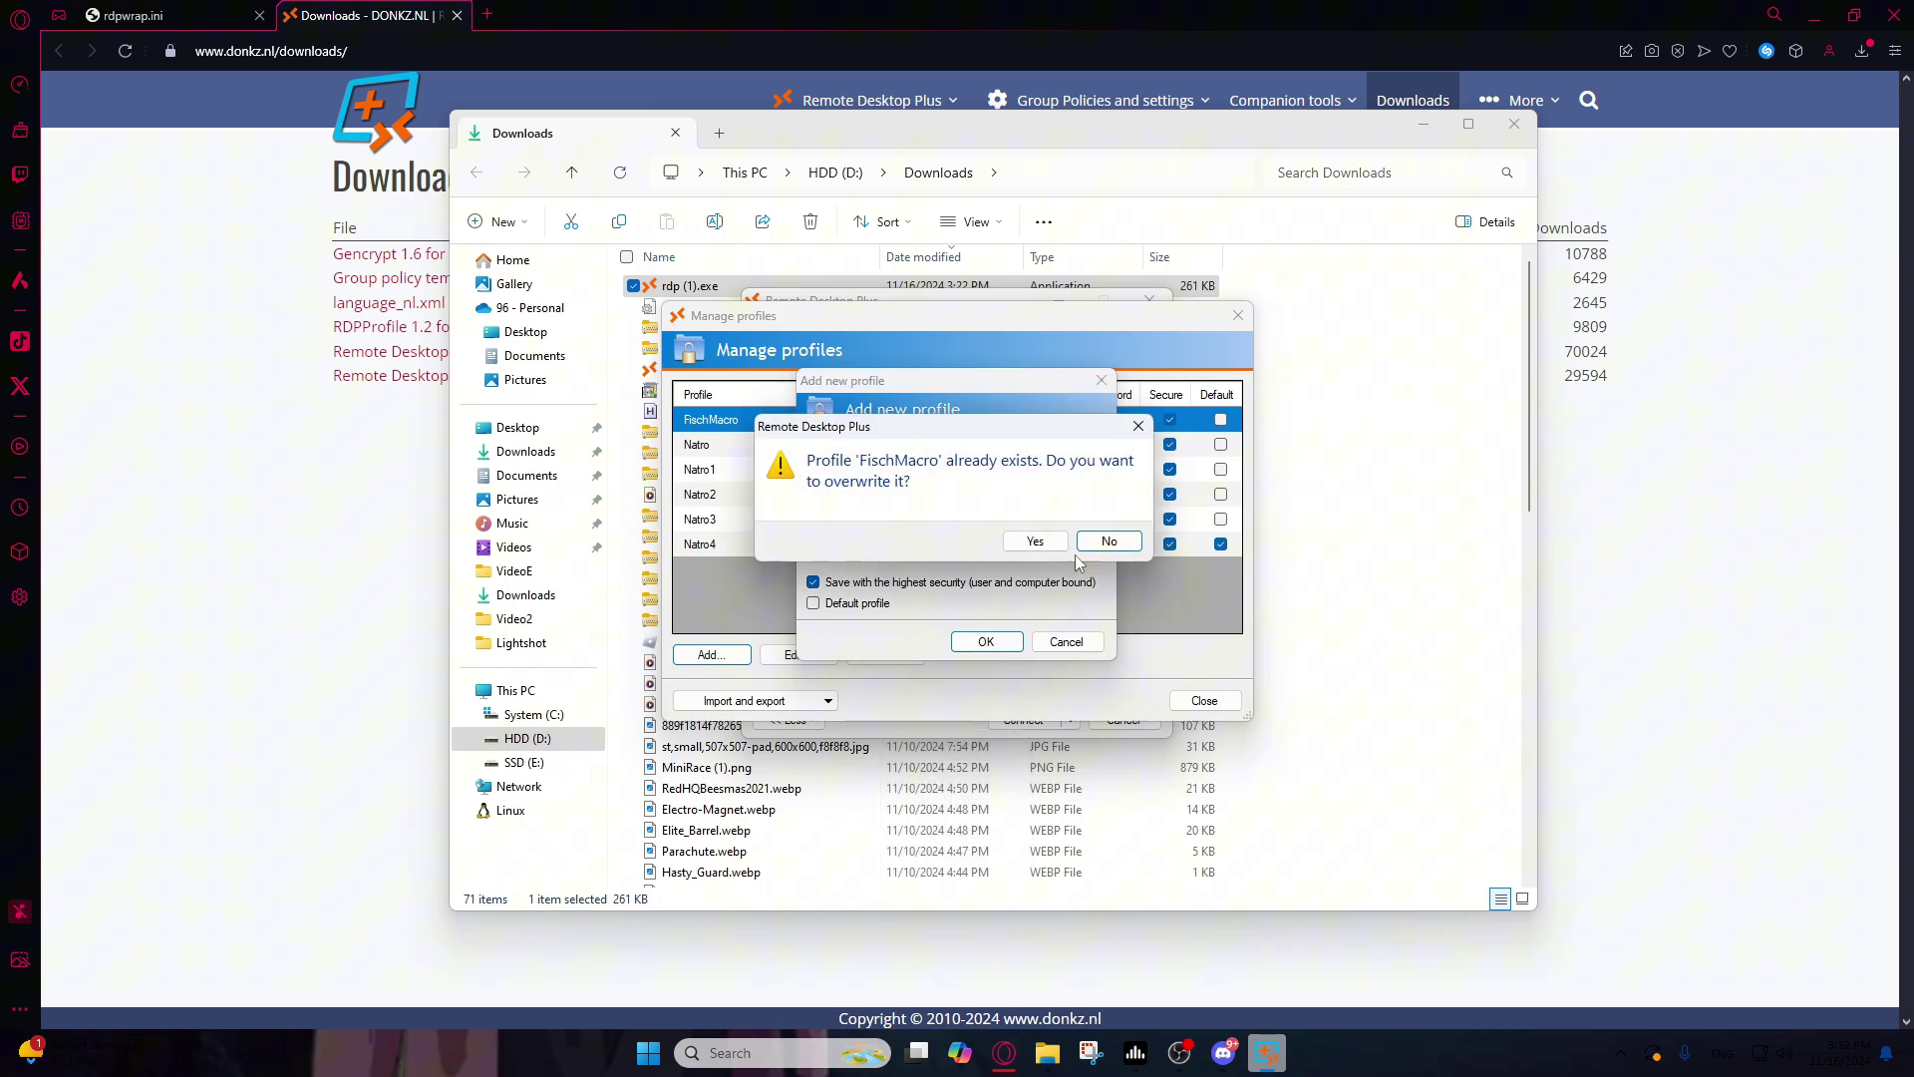
pyautogui.click(1035, 541)
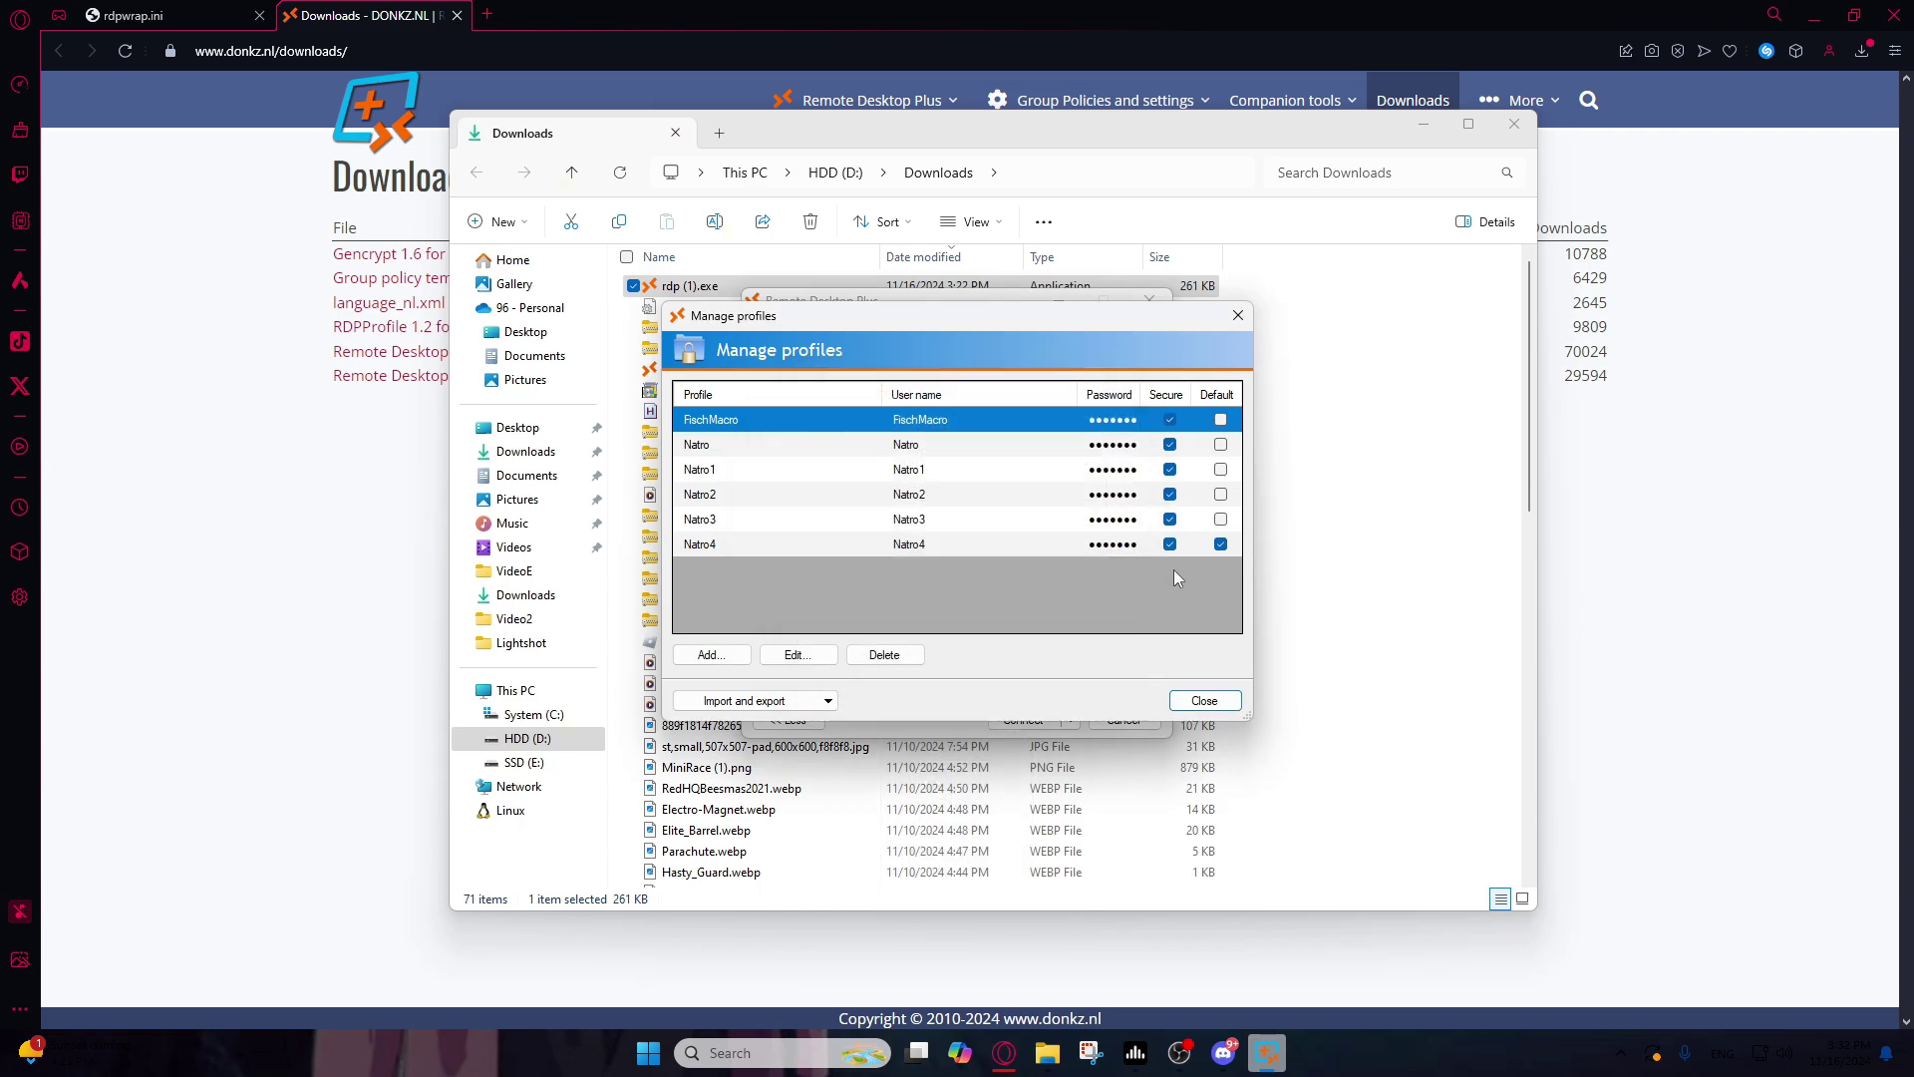
pyautogui.click(1204, 701)
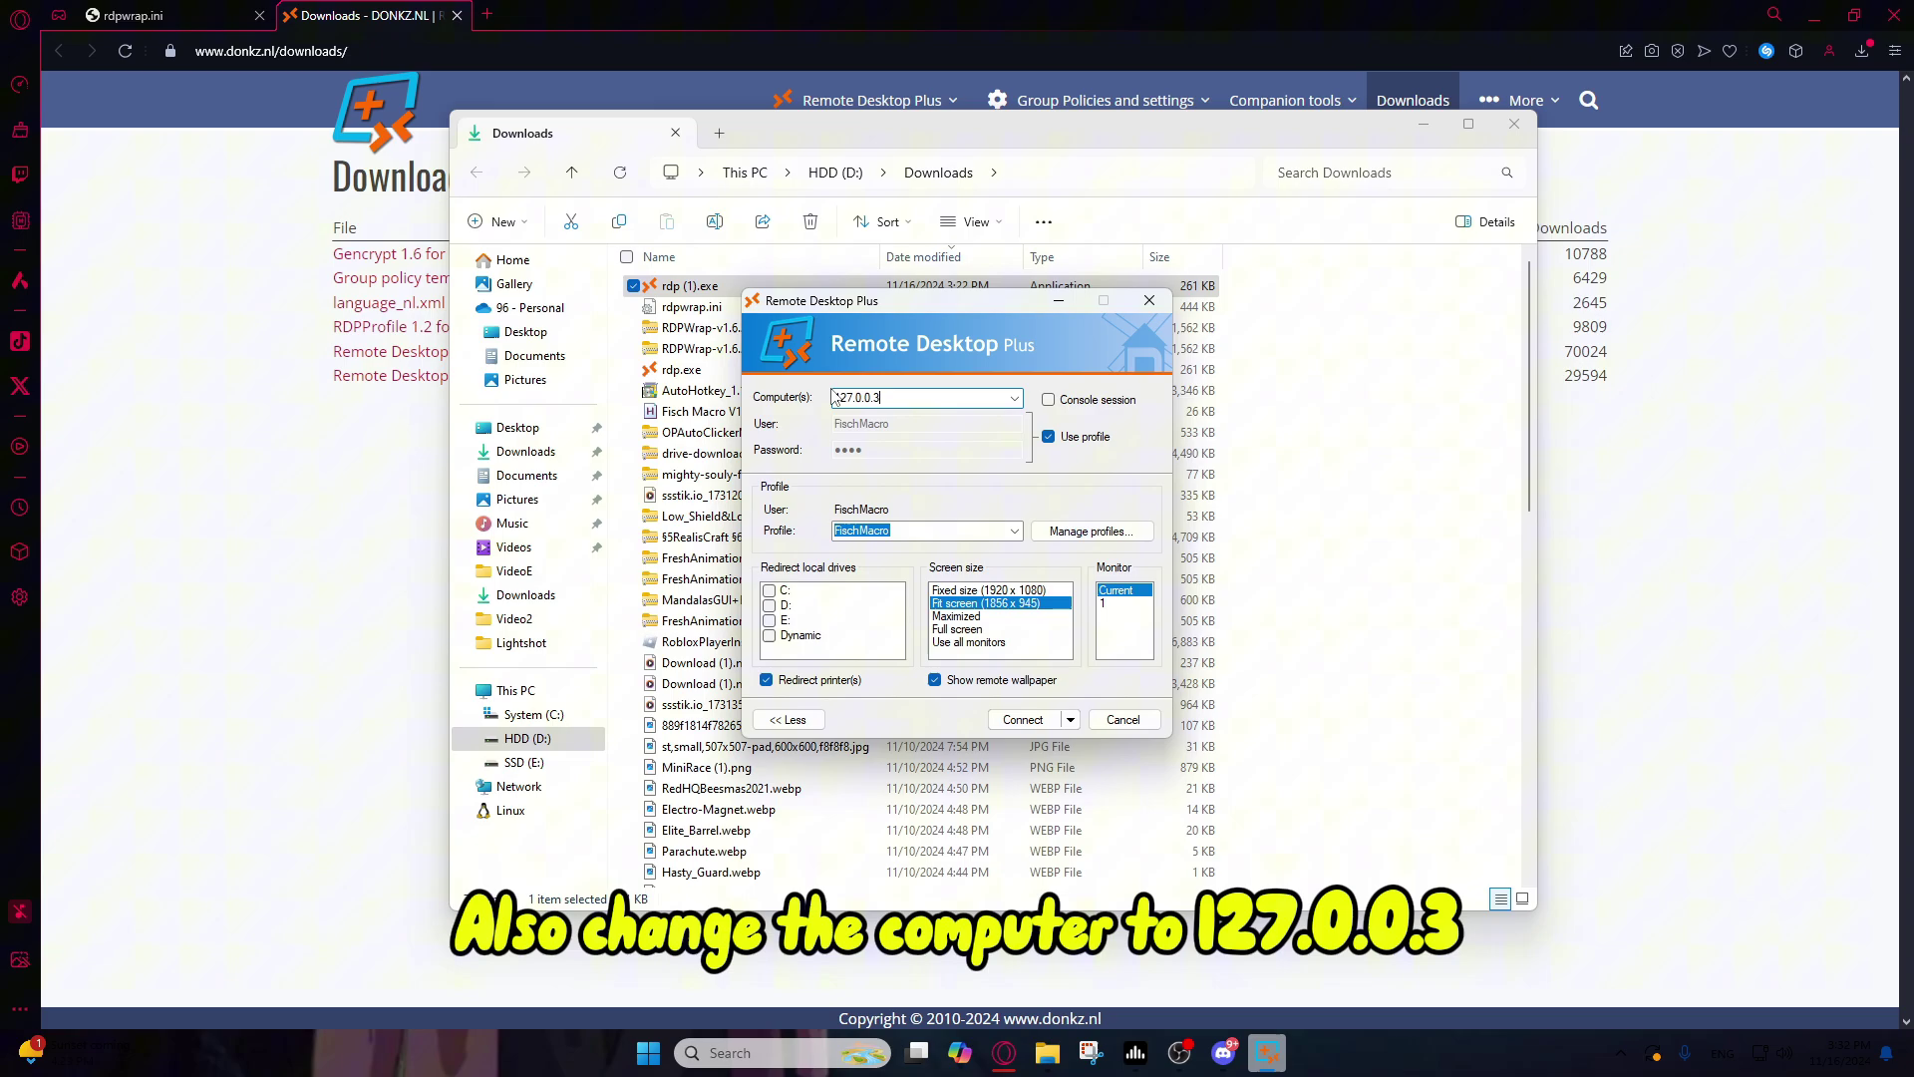
pyautogui.moveTo(838, 397); pyautogui.dragTo(869, 398)
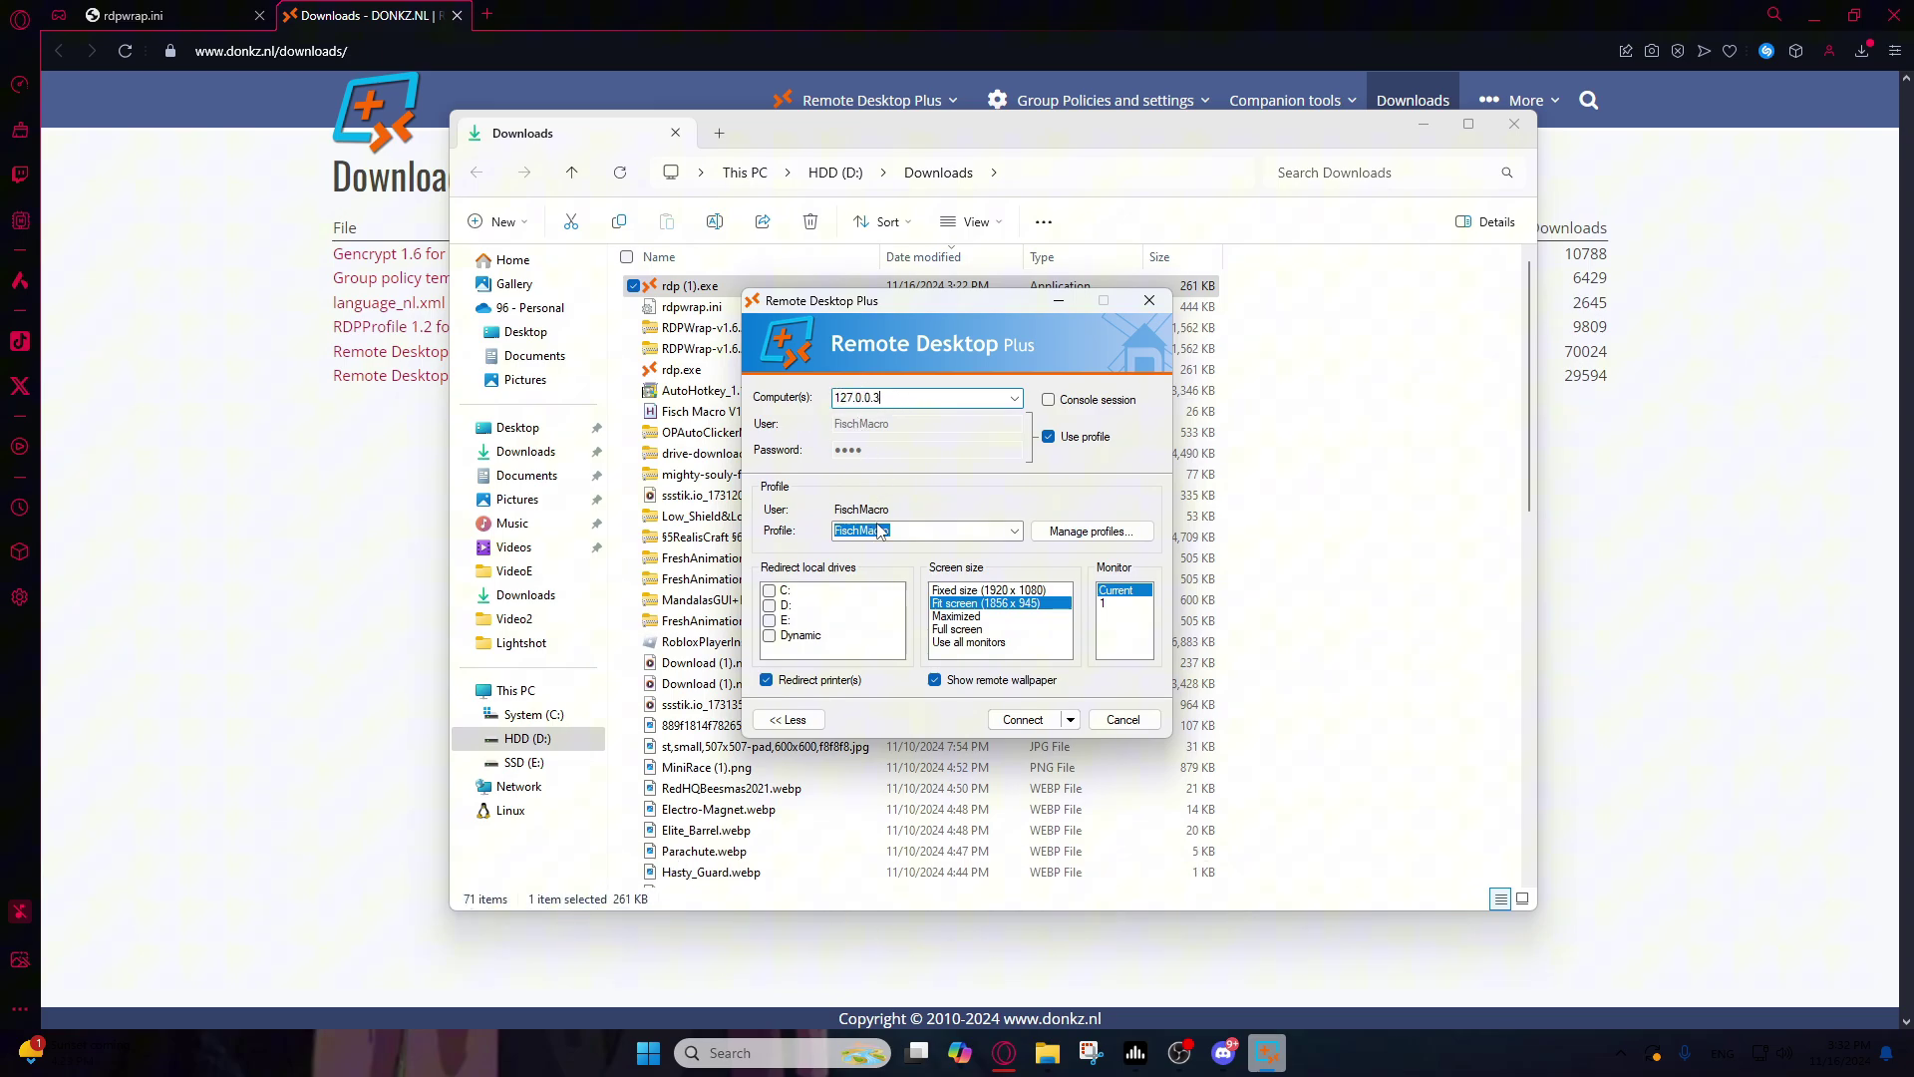
pyautogui.click(1021, 720)
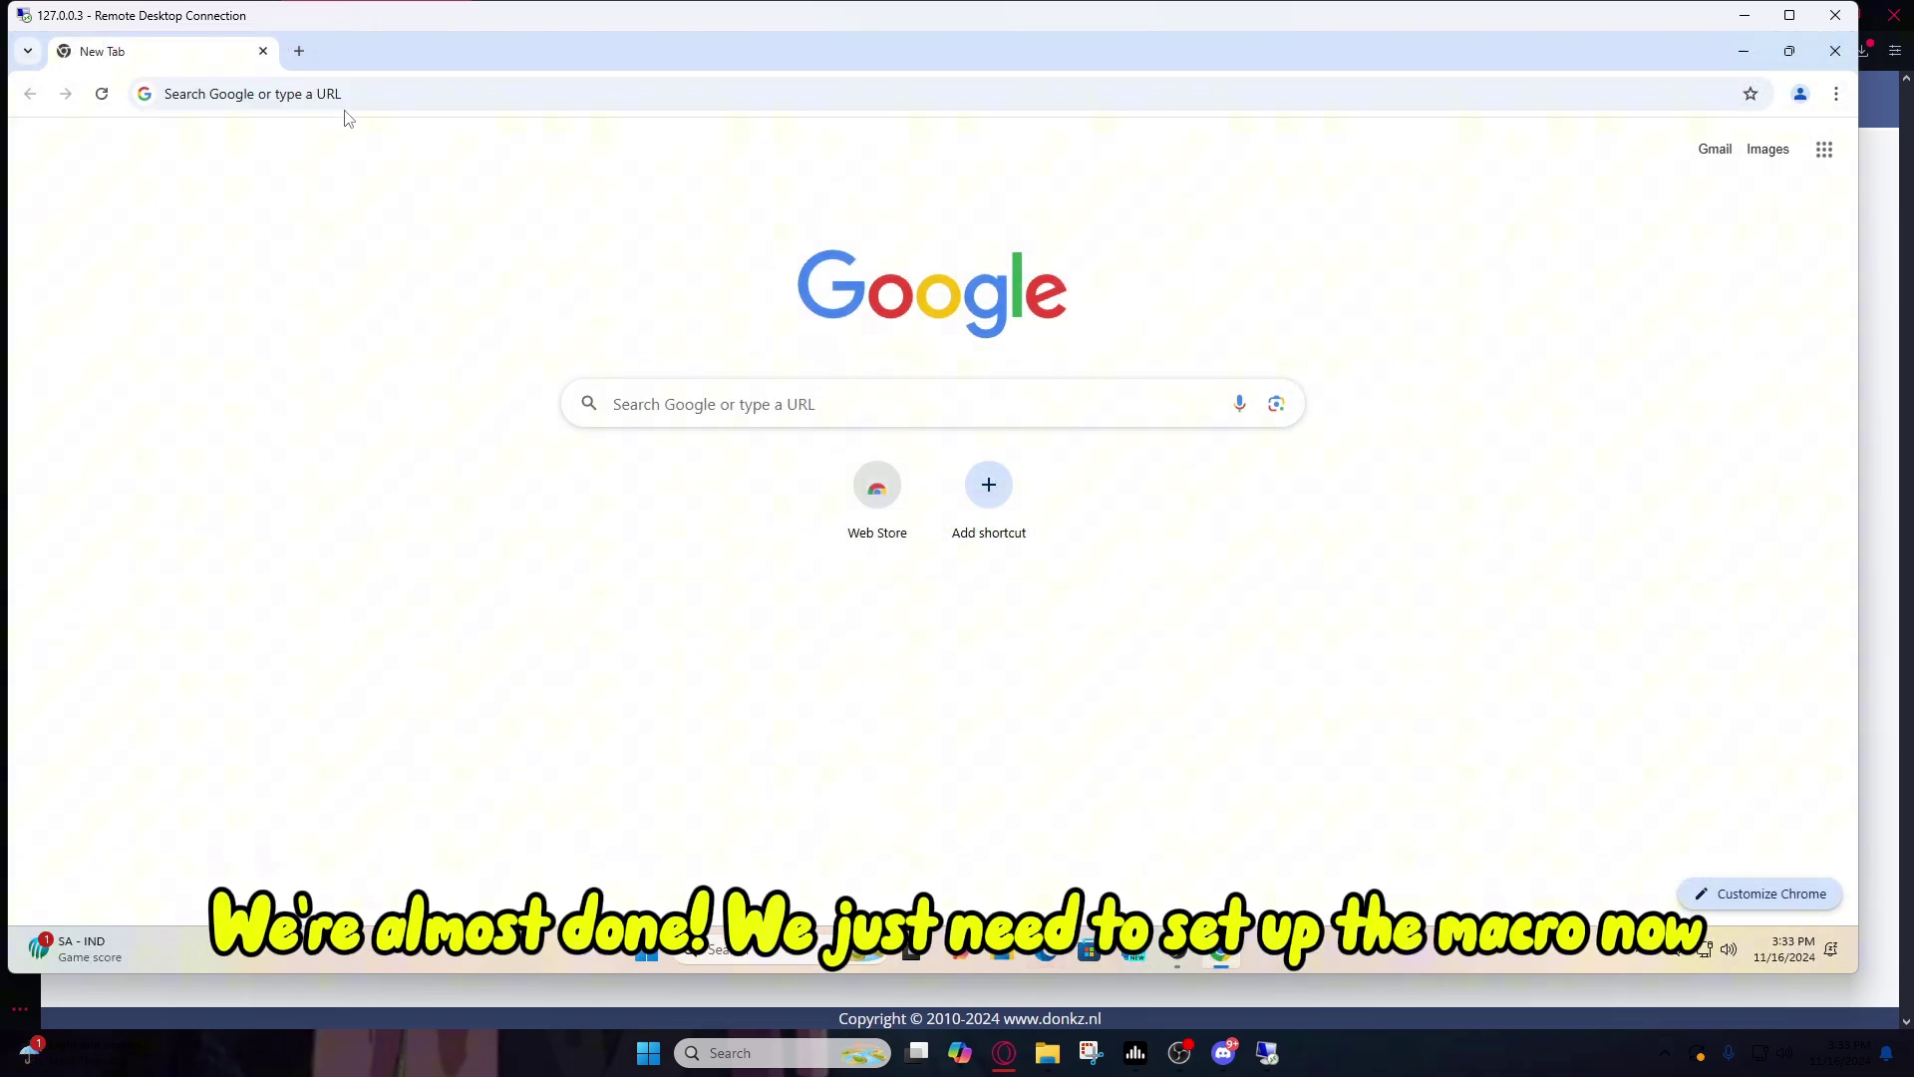
# Step: Search for Roblox, log in, launch Fisch and run the Roblox player installer
pyautogui.click(261, 89)
pyautogui.write('roblox')
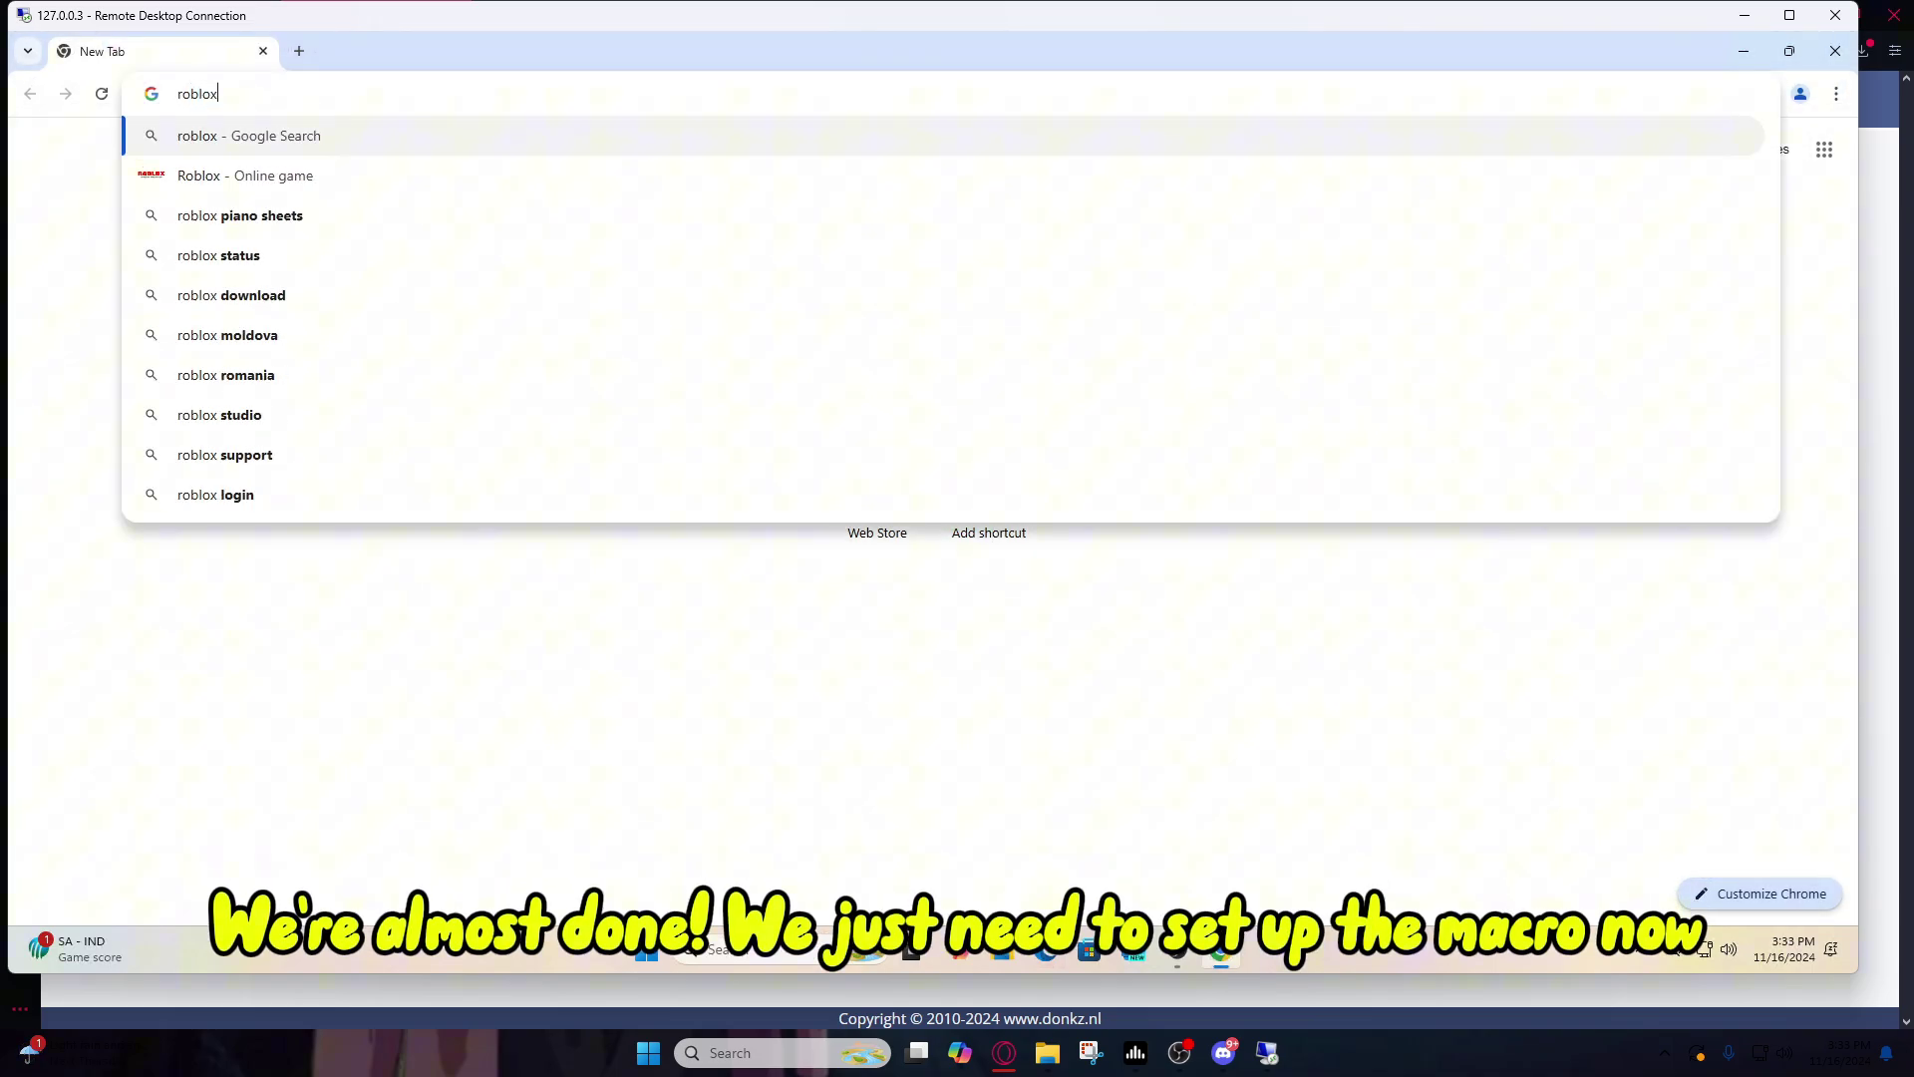
pyautogui.press('Return')
pyautogui.click(264, 307)
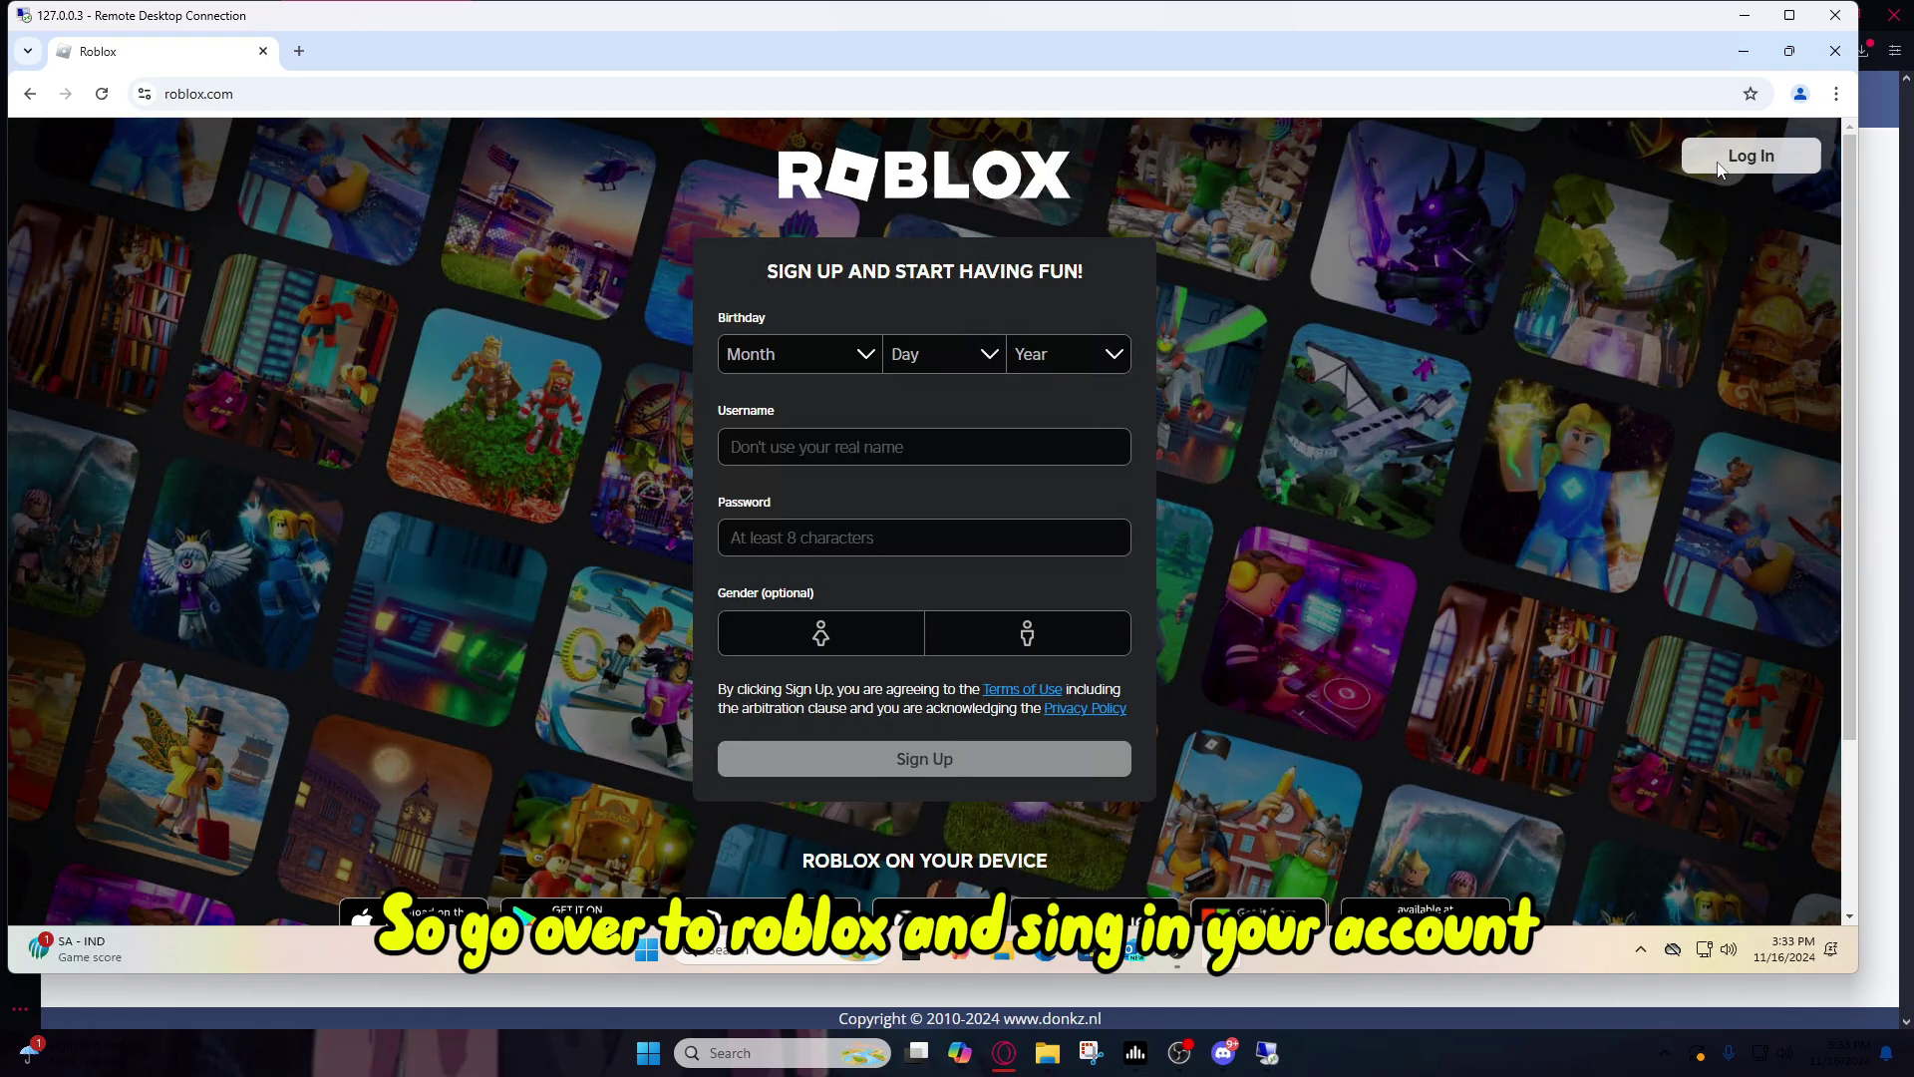
pyautogui.click(1713, 160)
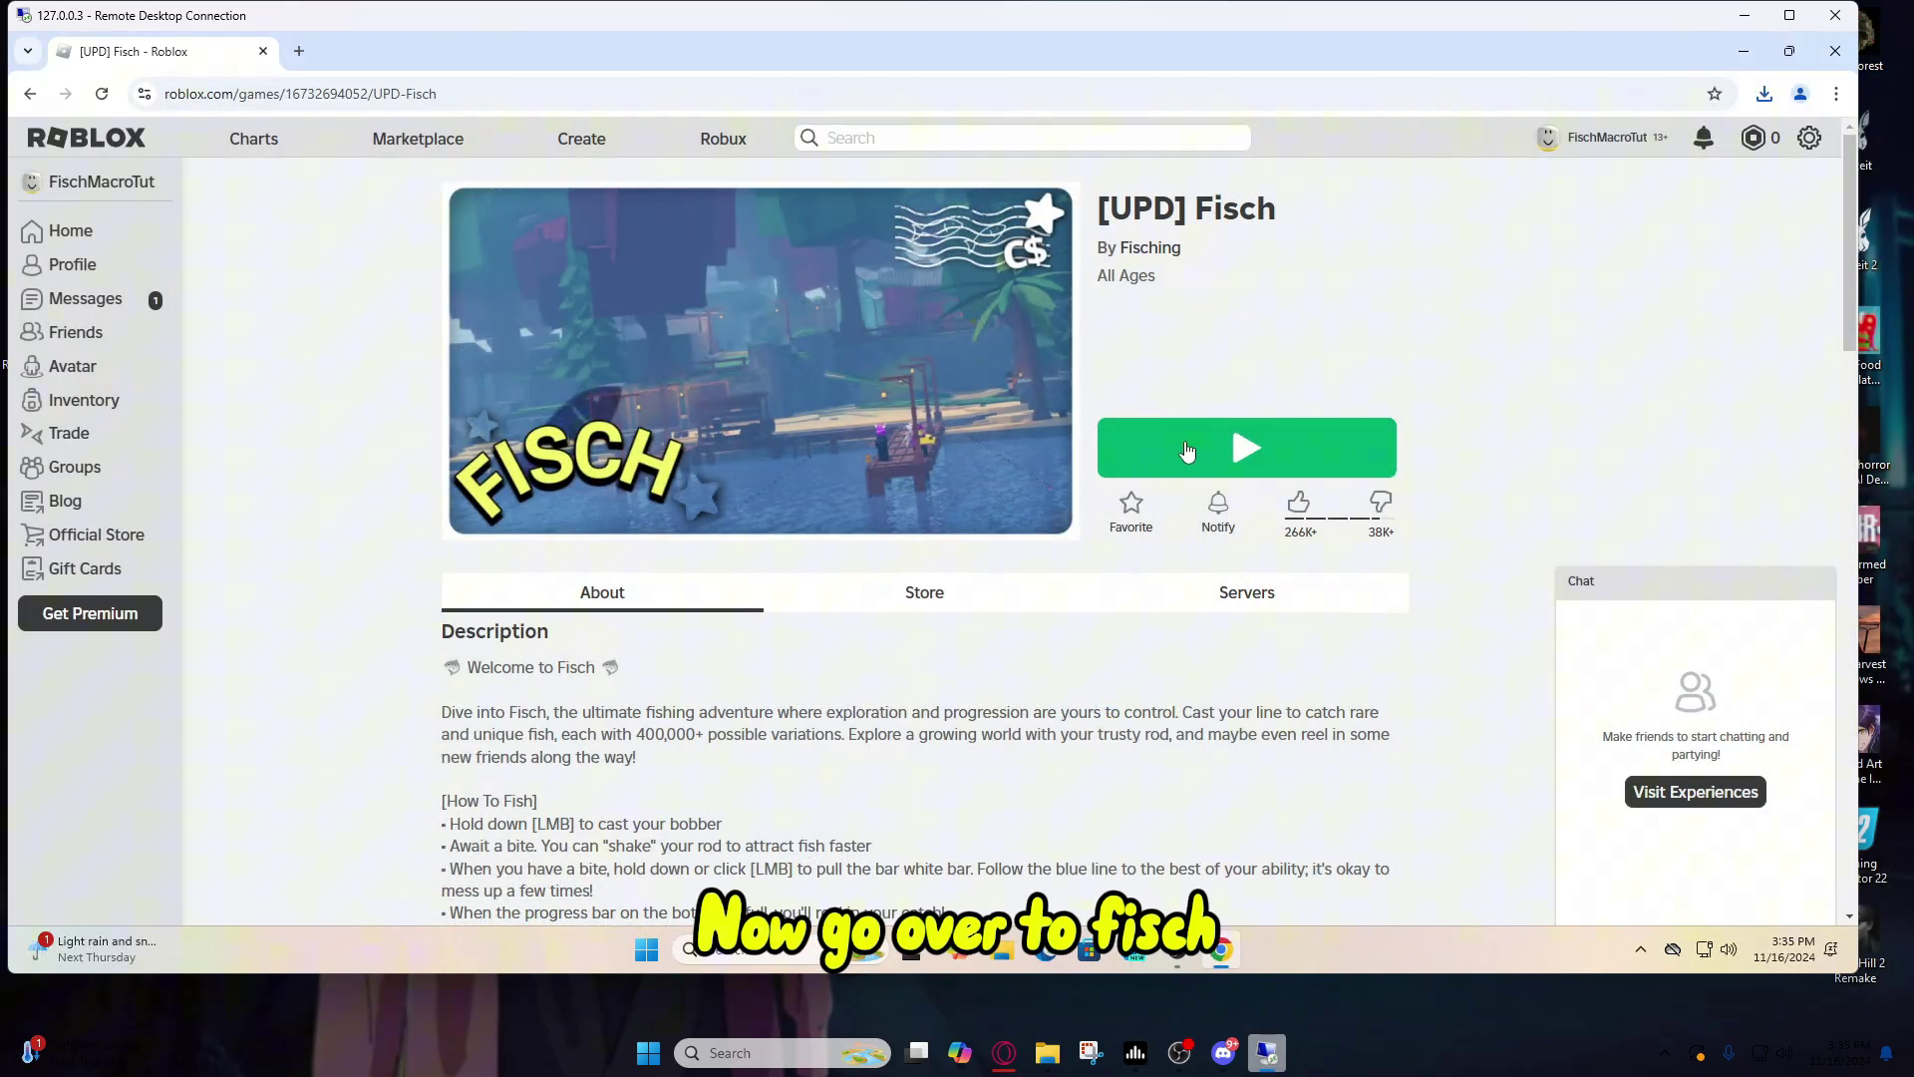
pyautogui.click(1187, 451)
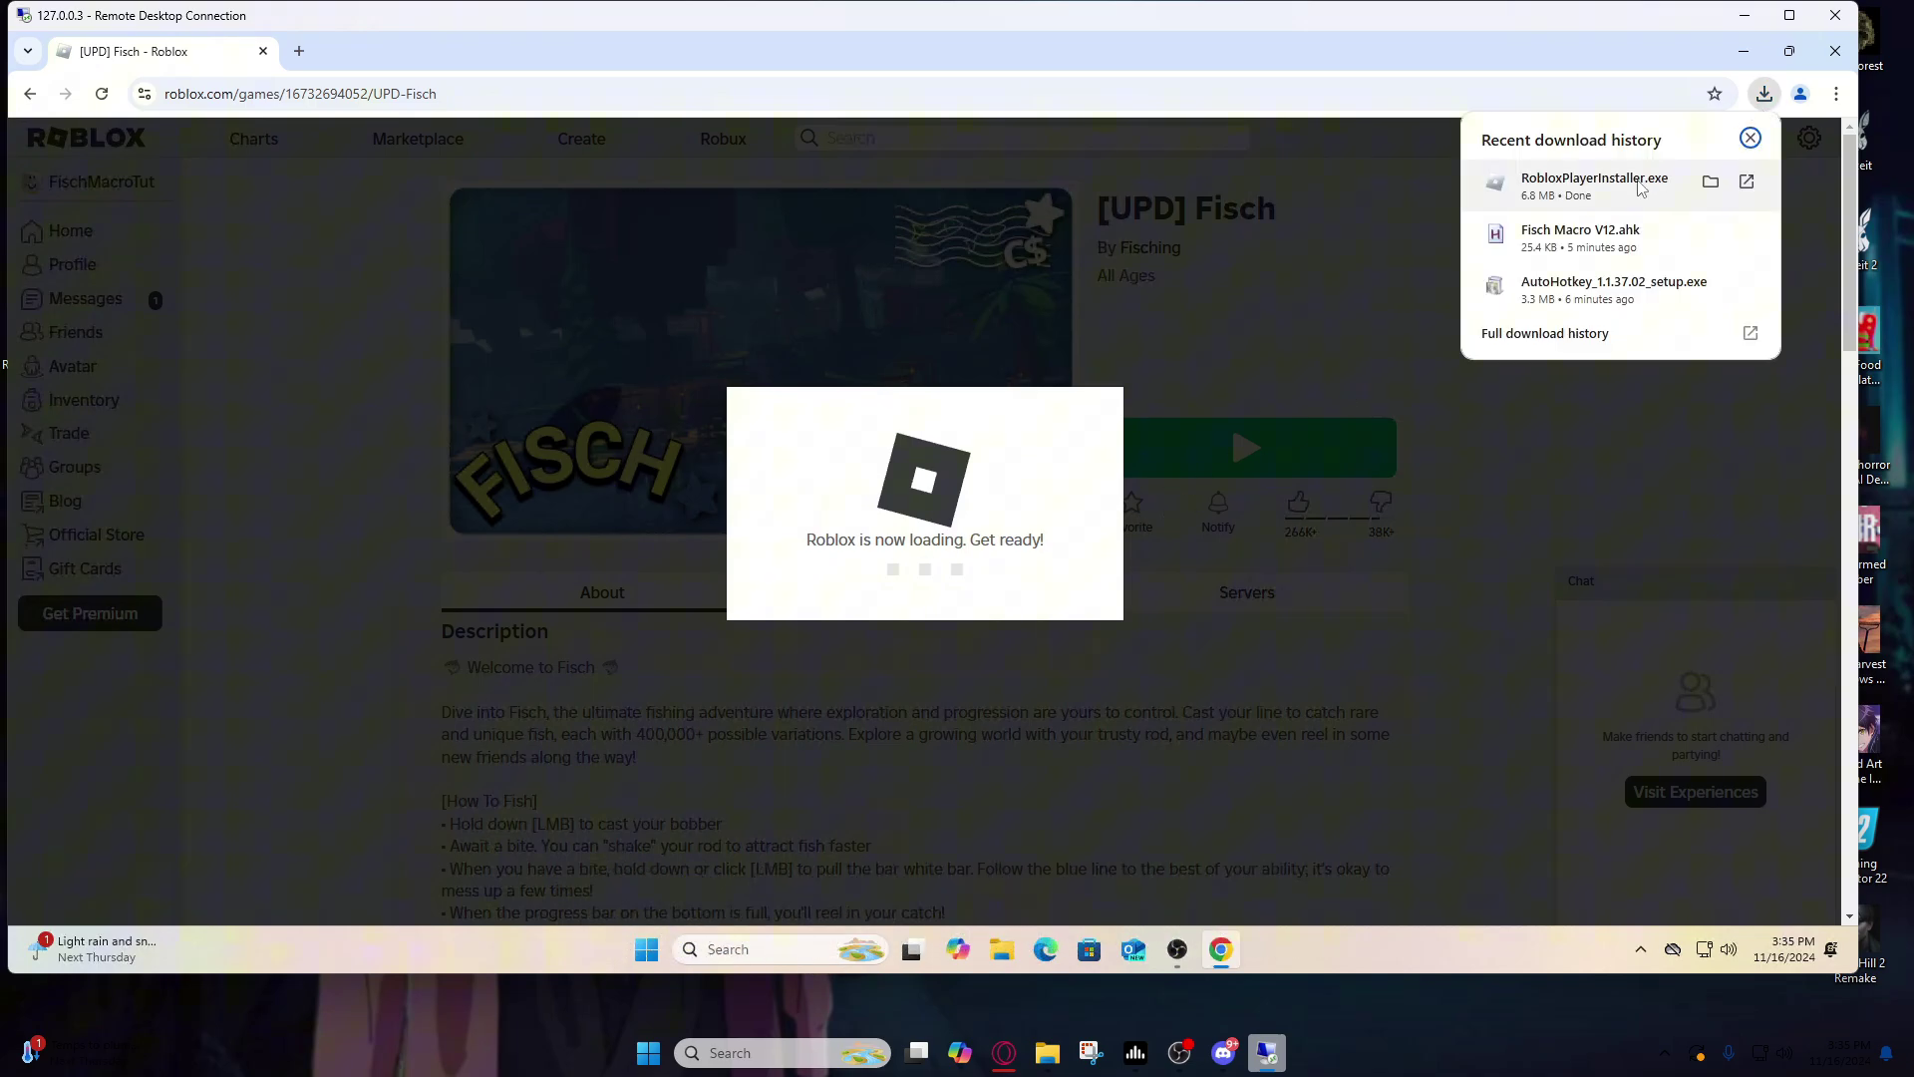
pyautogui.click(1582, 187)
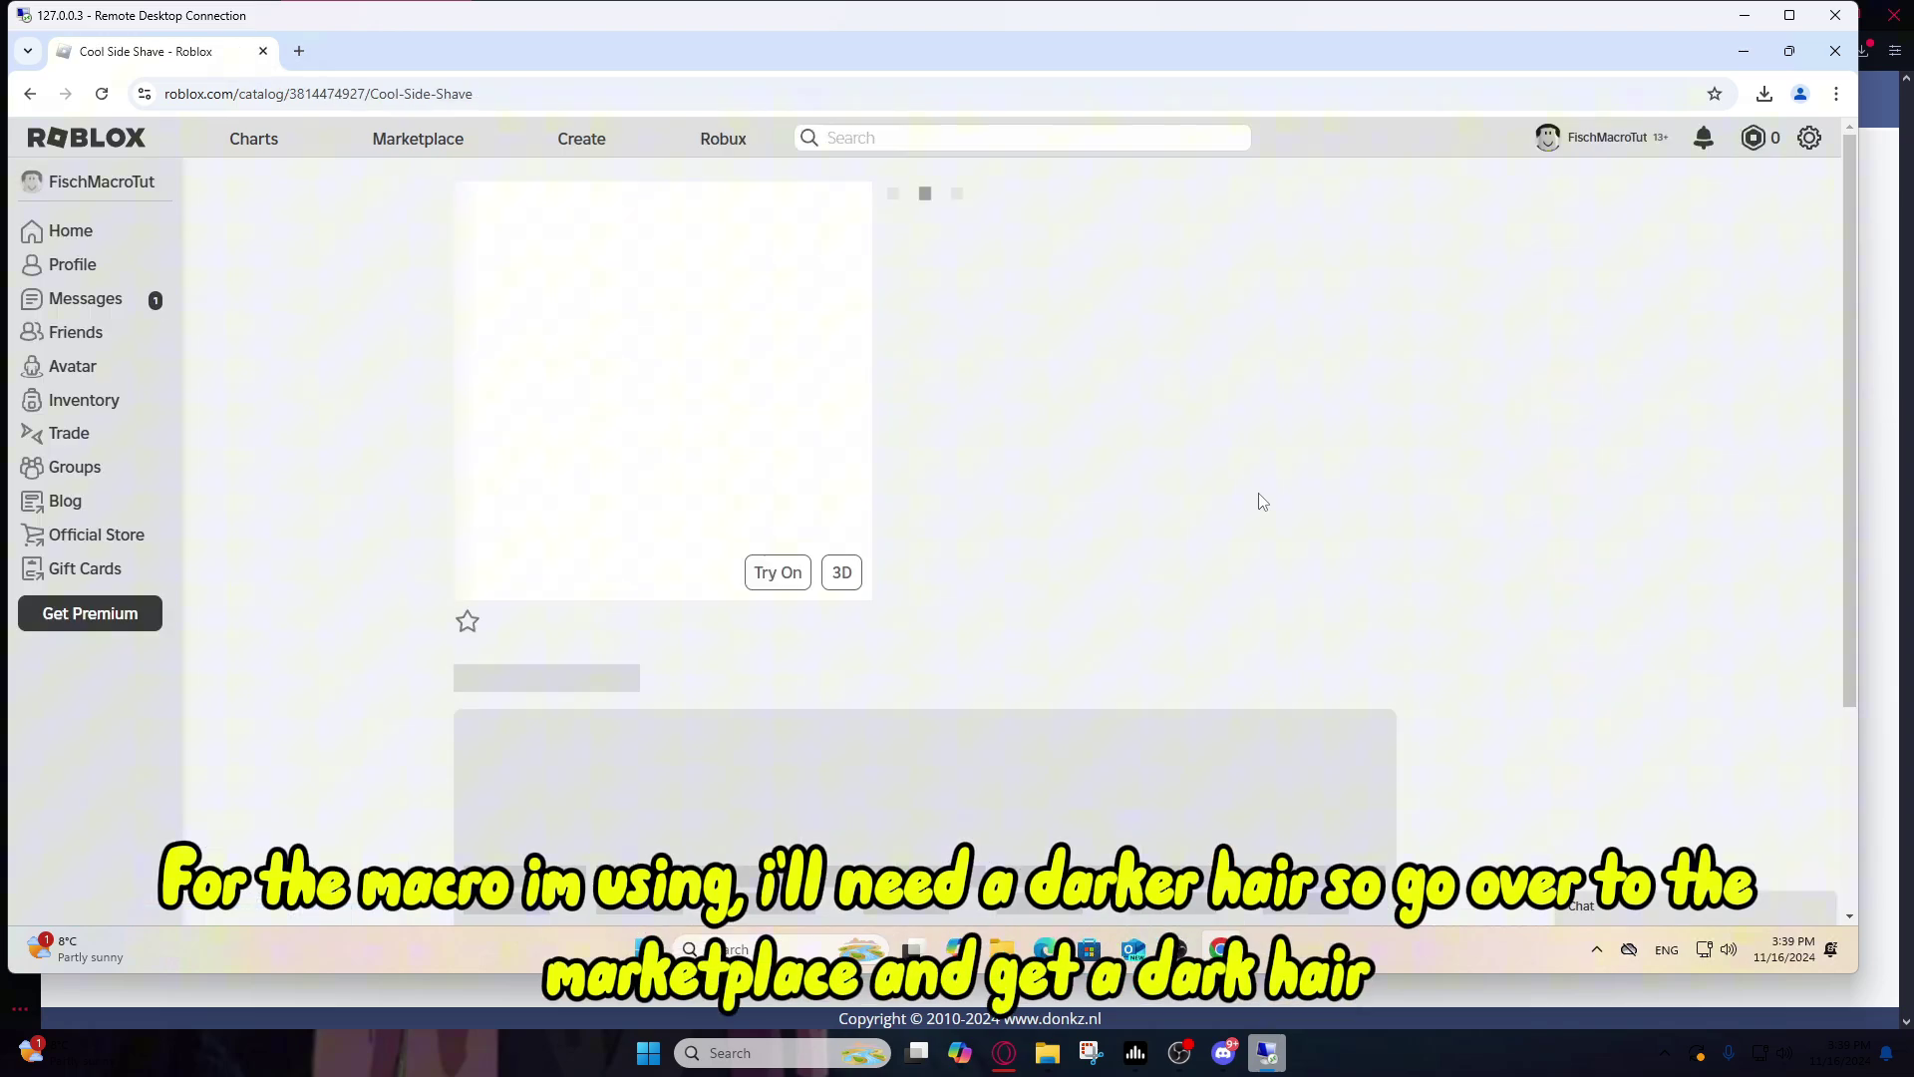
# Step: Get the free Cool Side Shave hair and wear it instead of Side Part - Black
pyautogui.click(1182, 346)
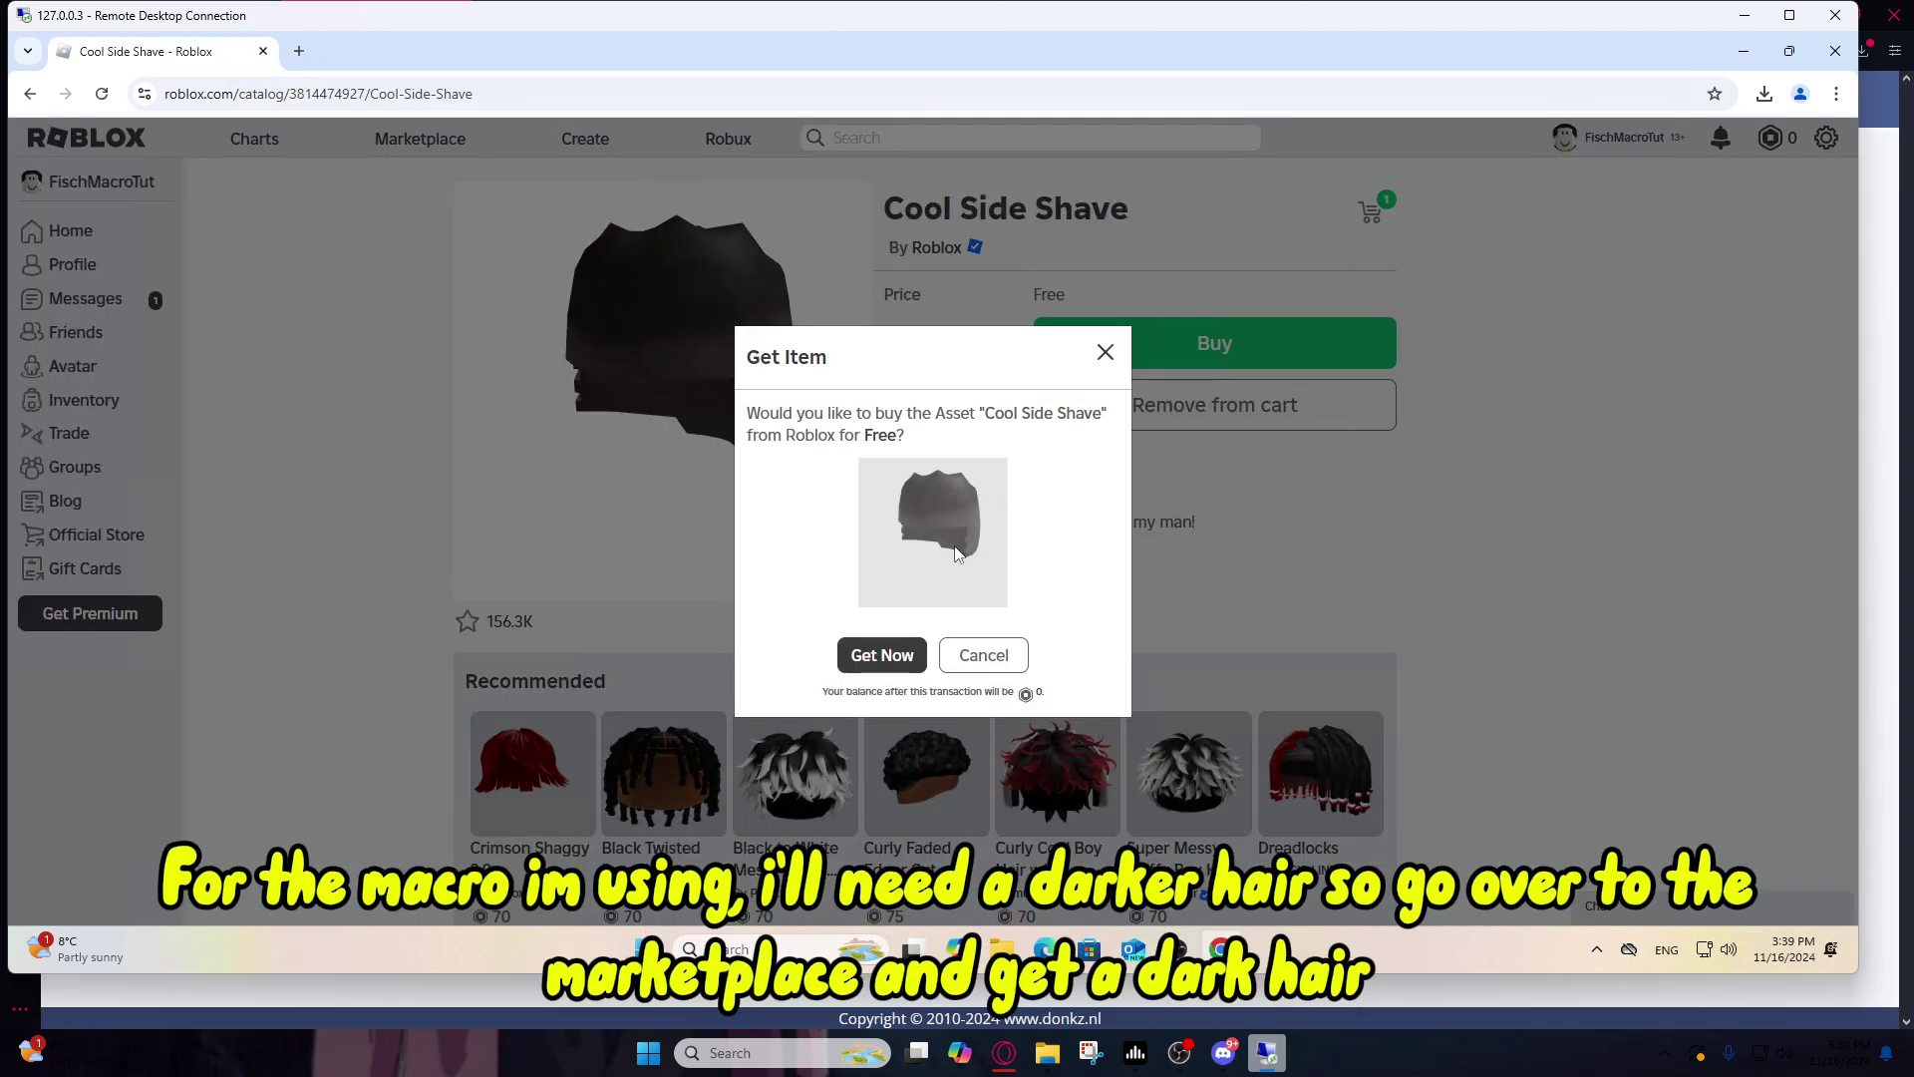
pyautogui.click(878, 660)
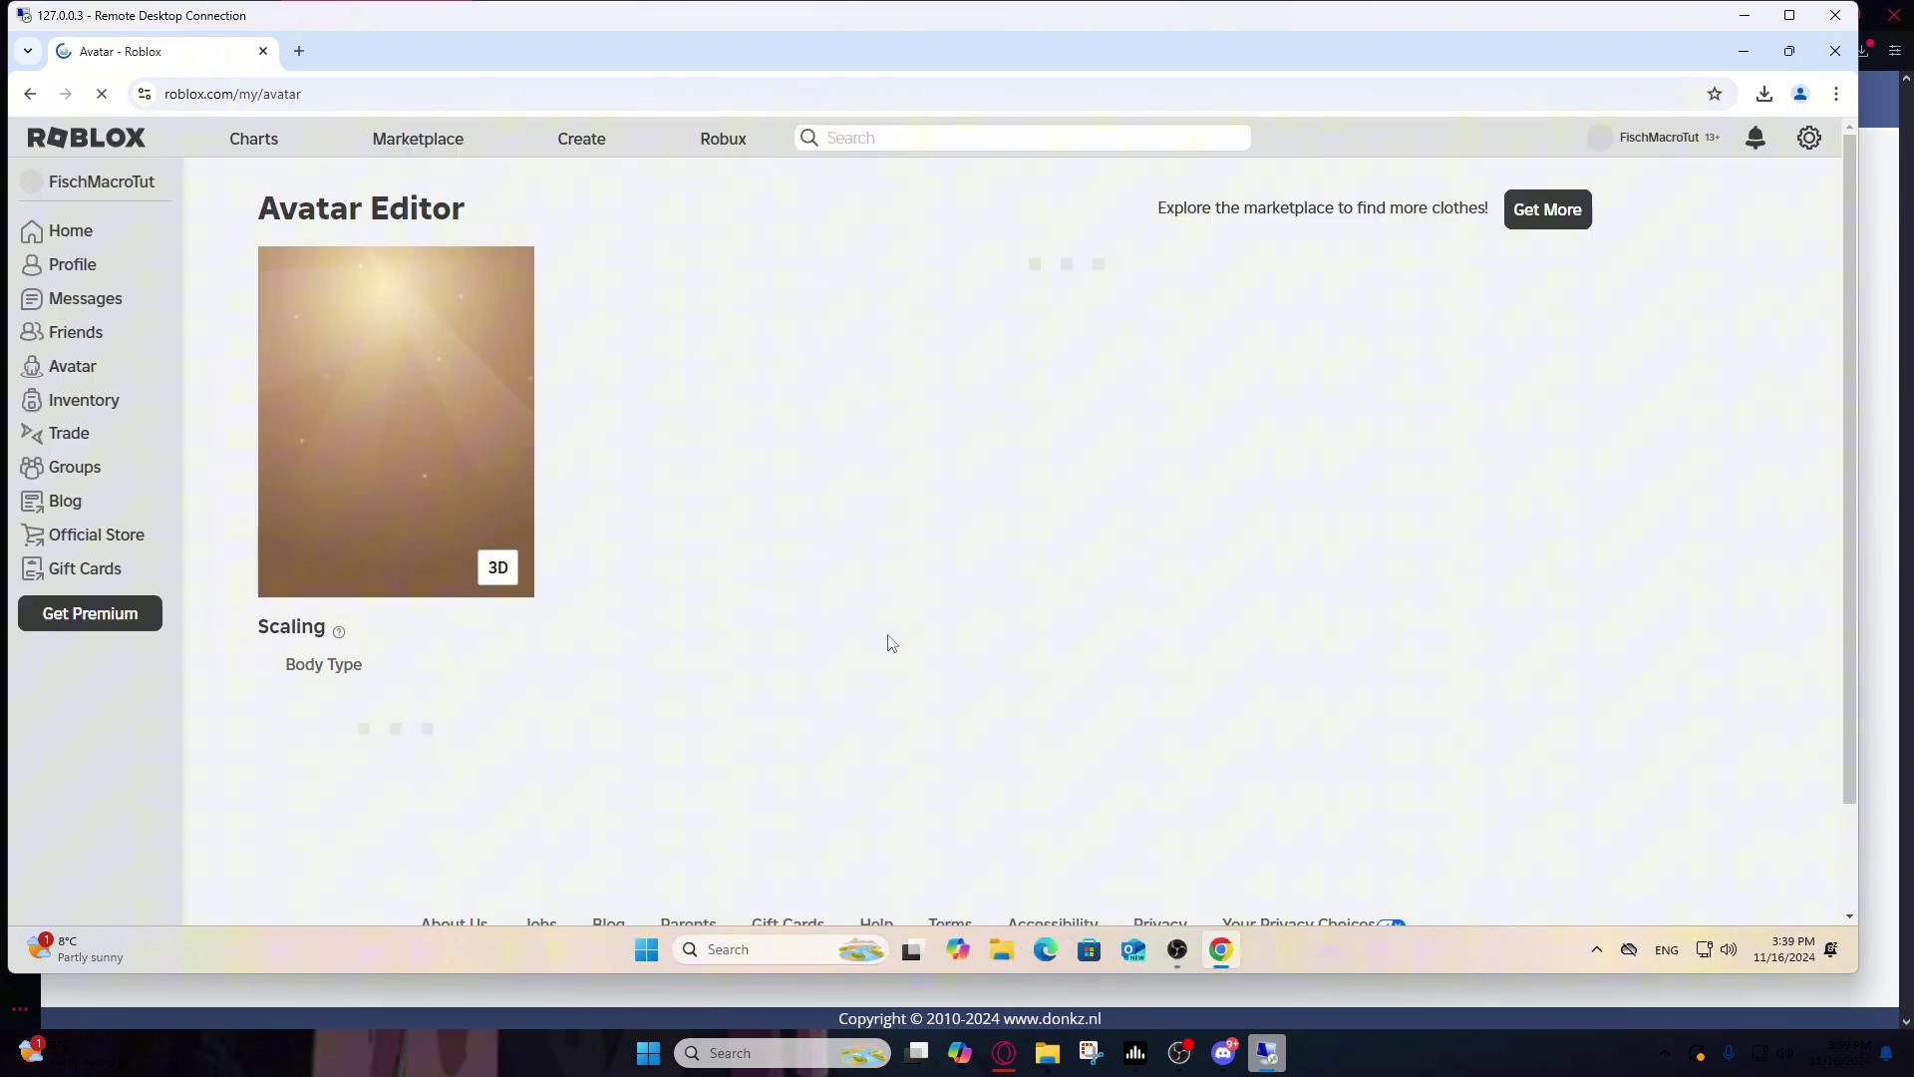
pyautogui.click(764, 410)
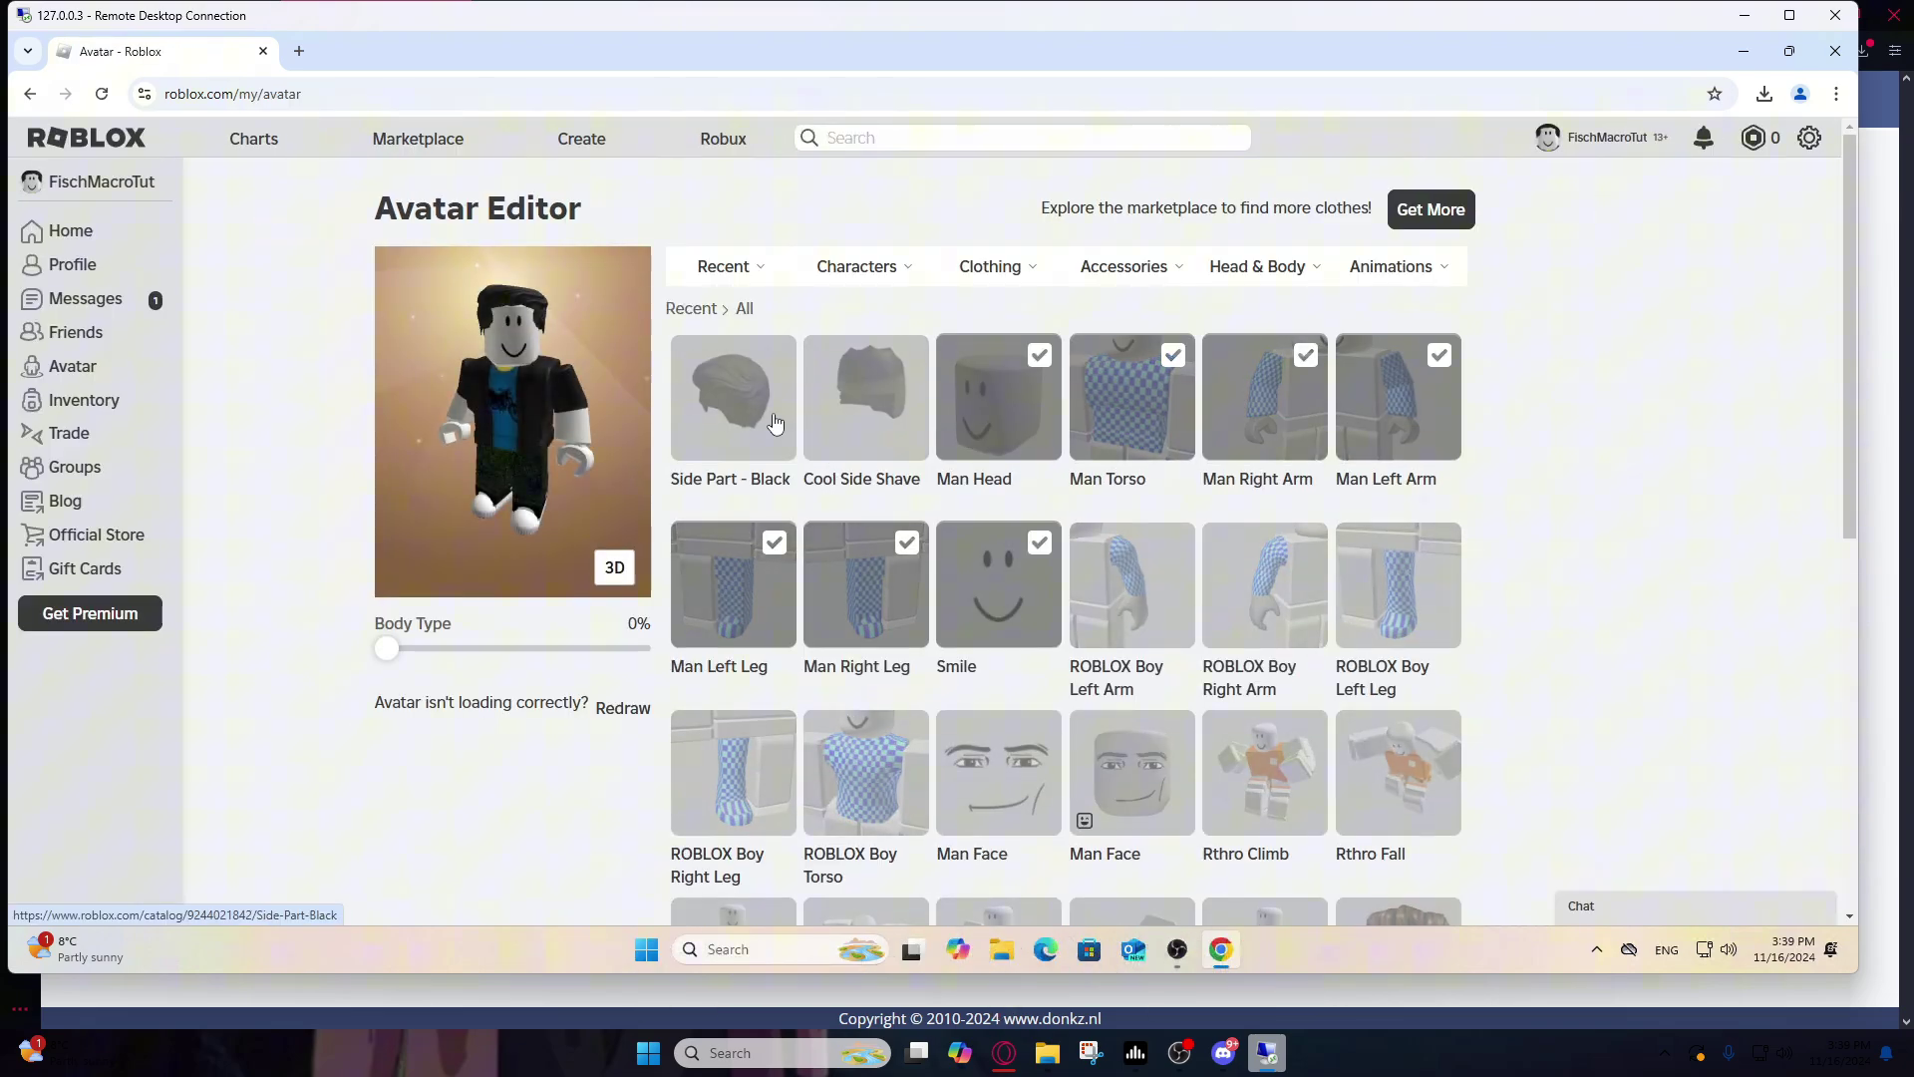
pyautogui.click(824, 445)
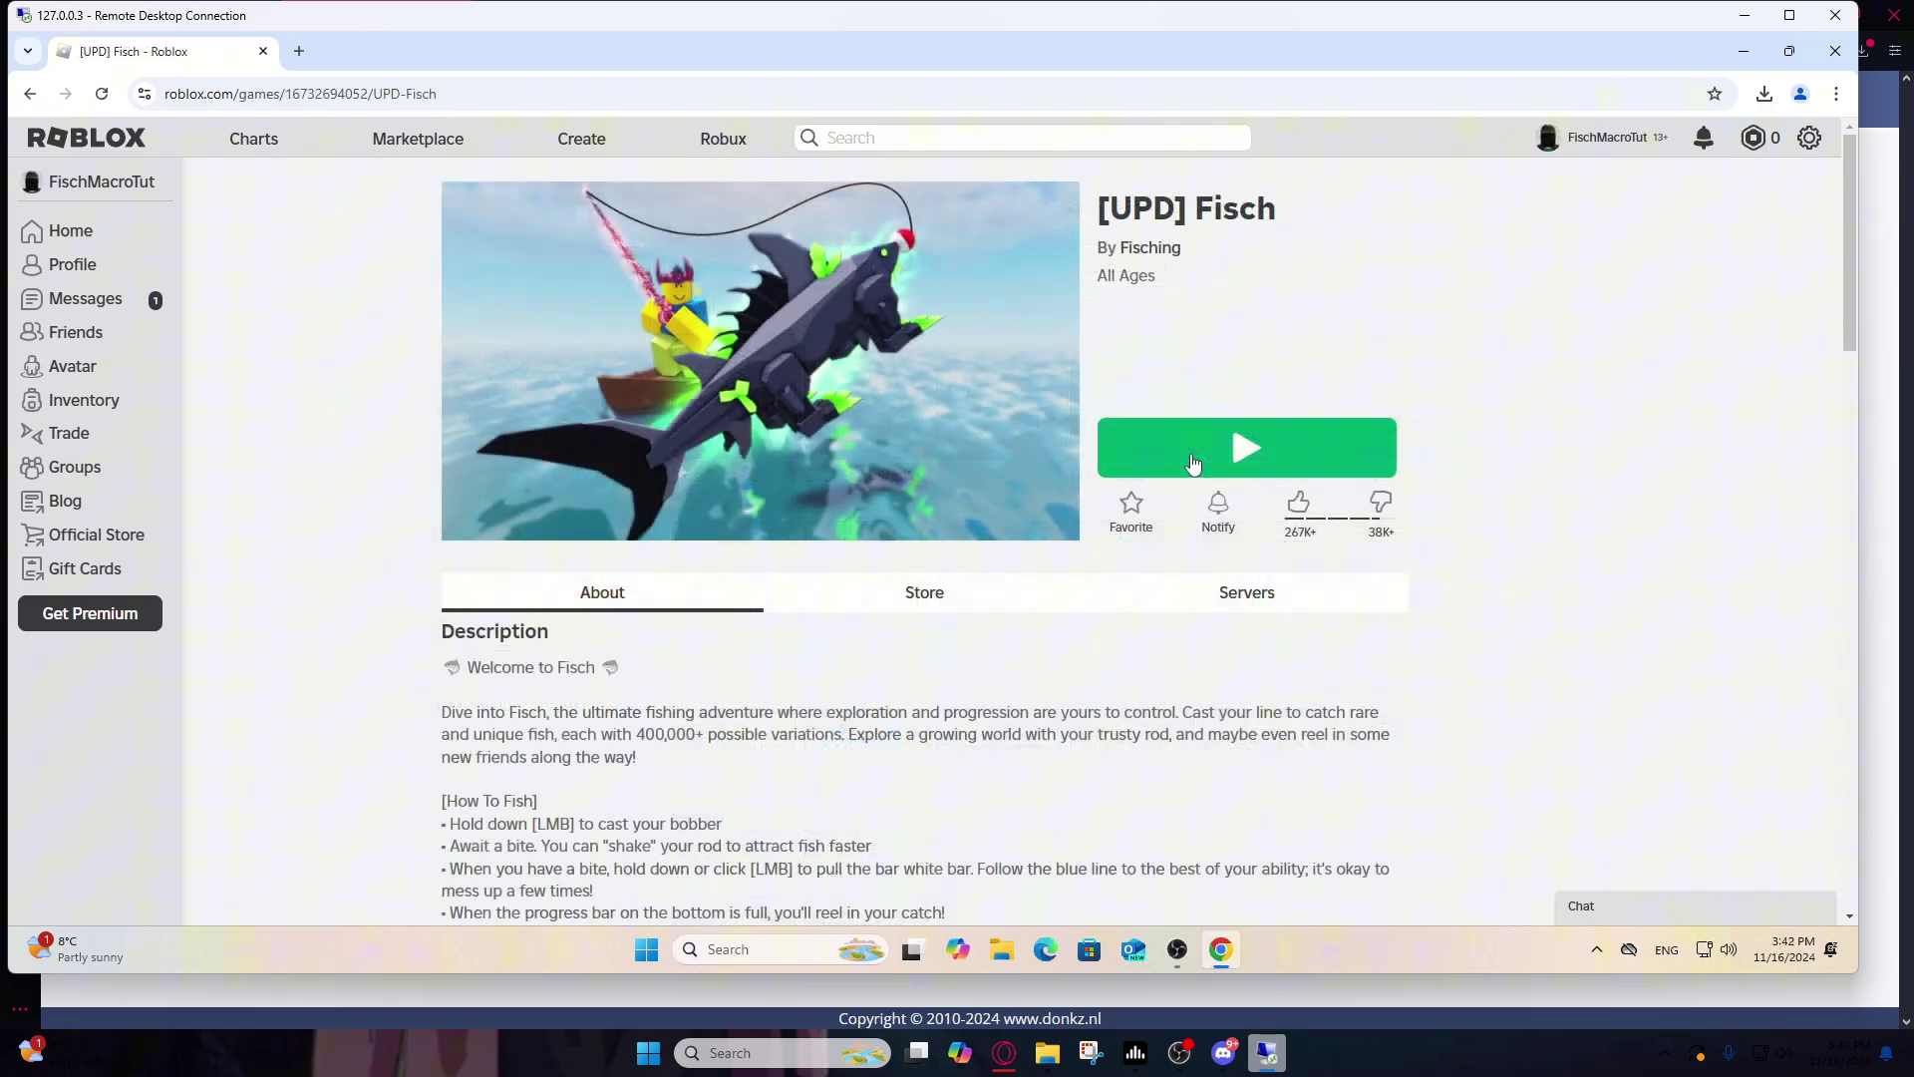
# Step: Join the Fisch game in the Roblox client and start the fishing macro with P
pyautogui.click(1230, 438)
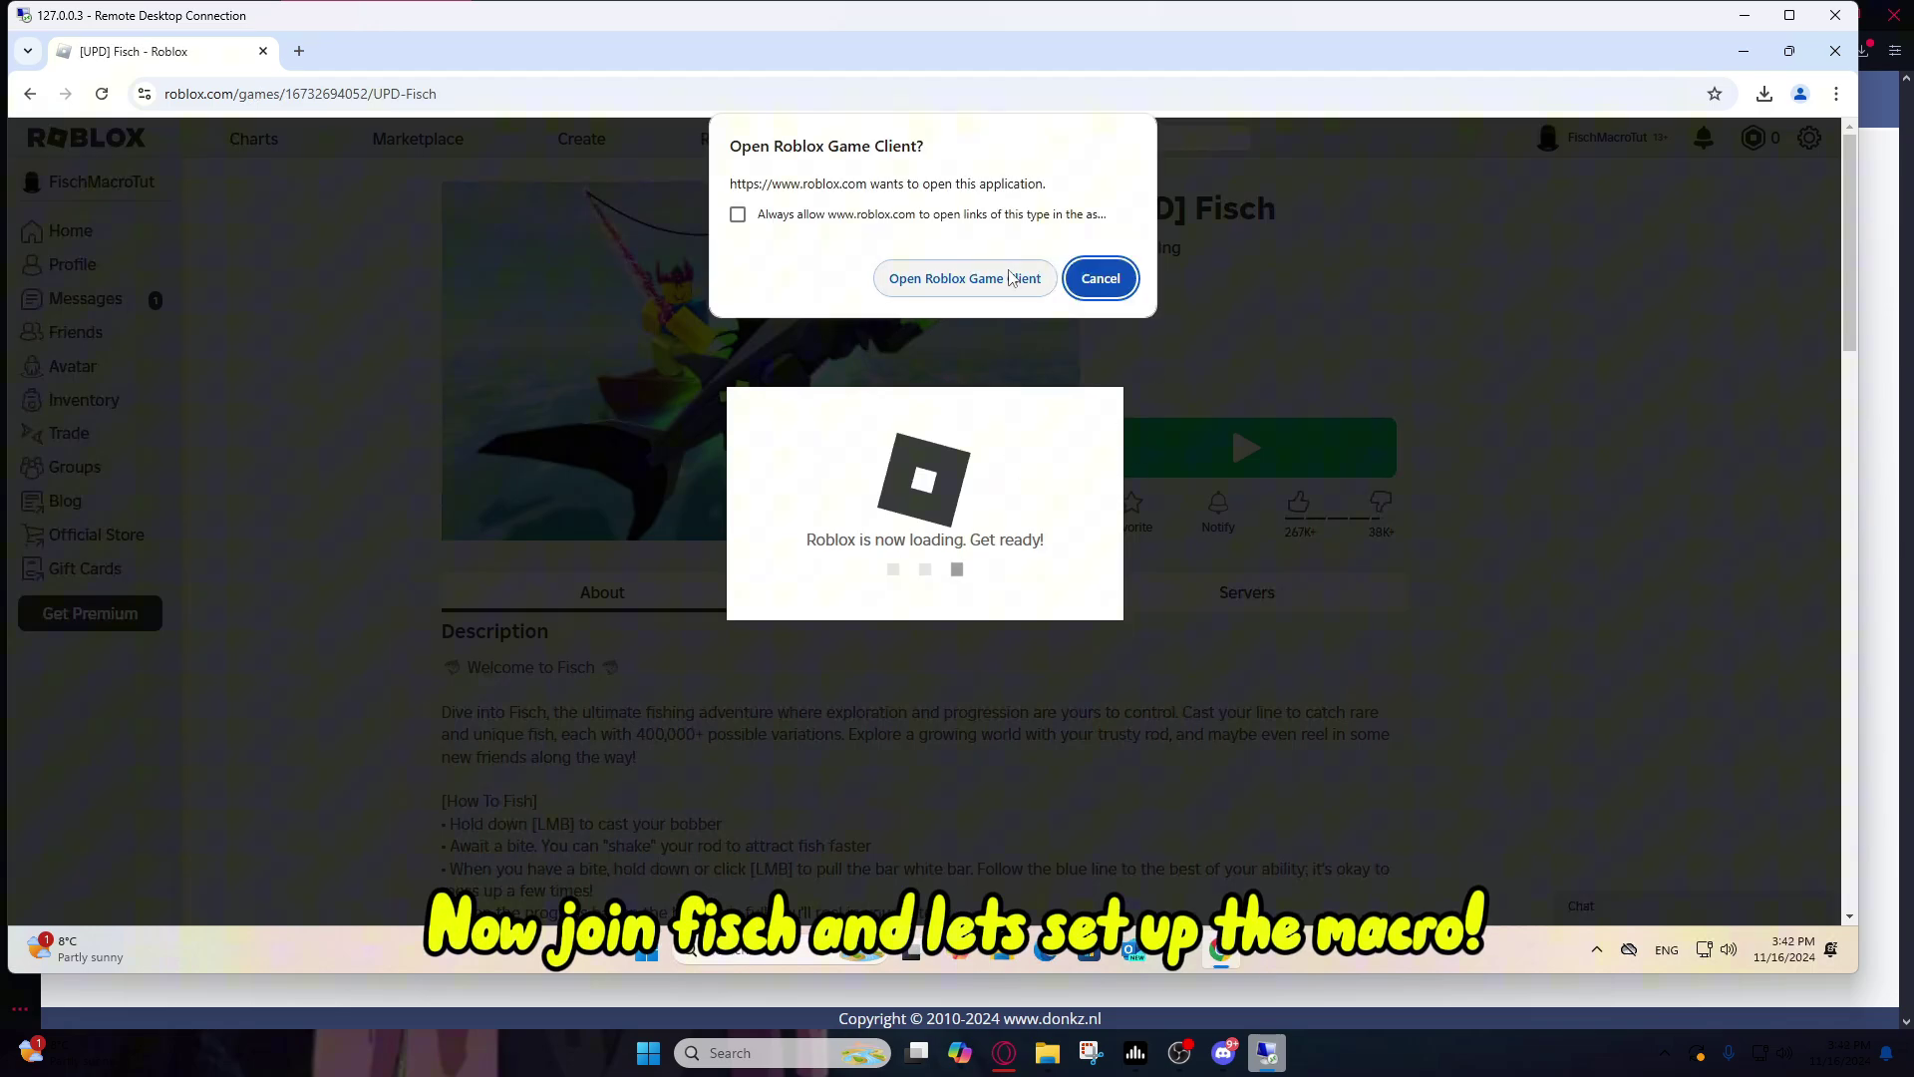
pyautogui.click(1011, 279)
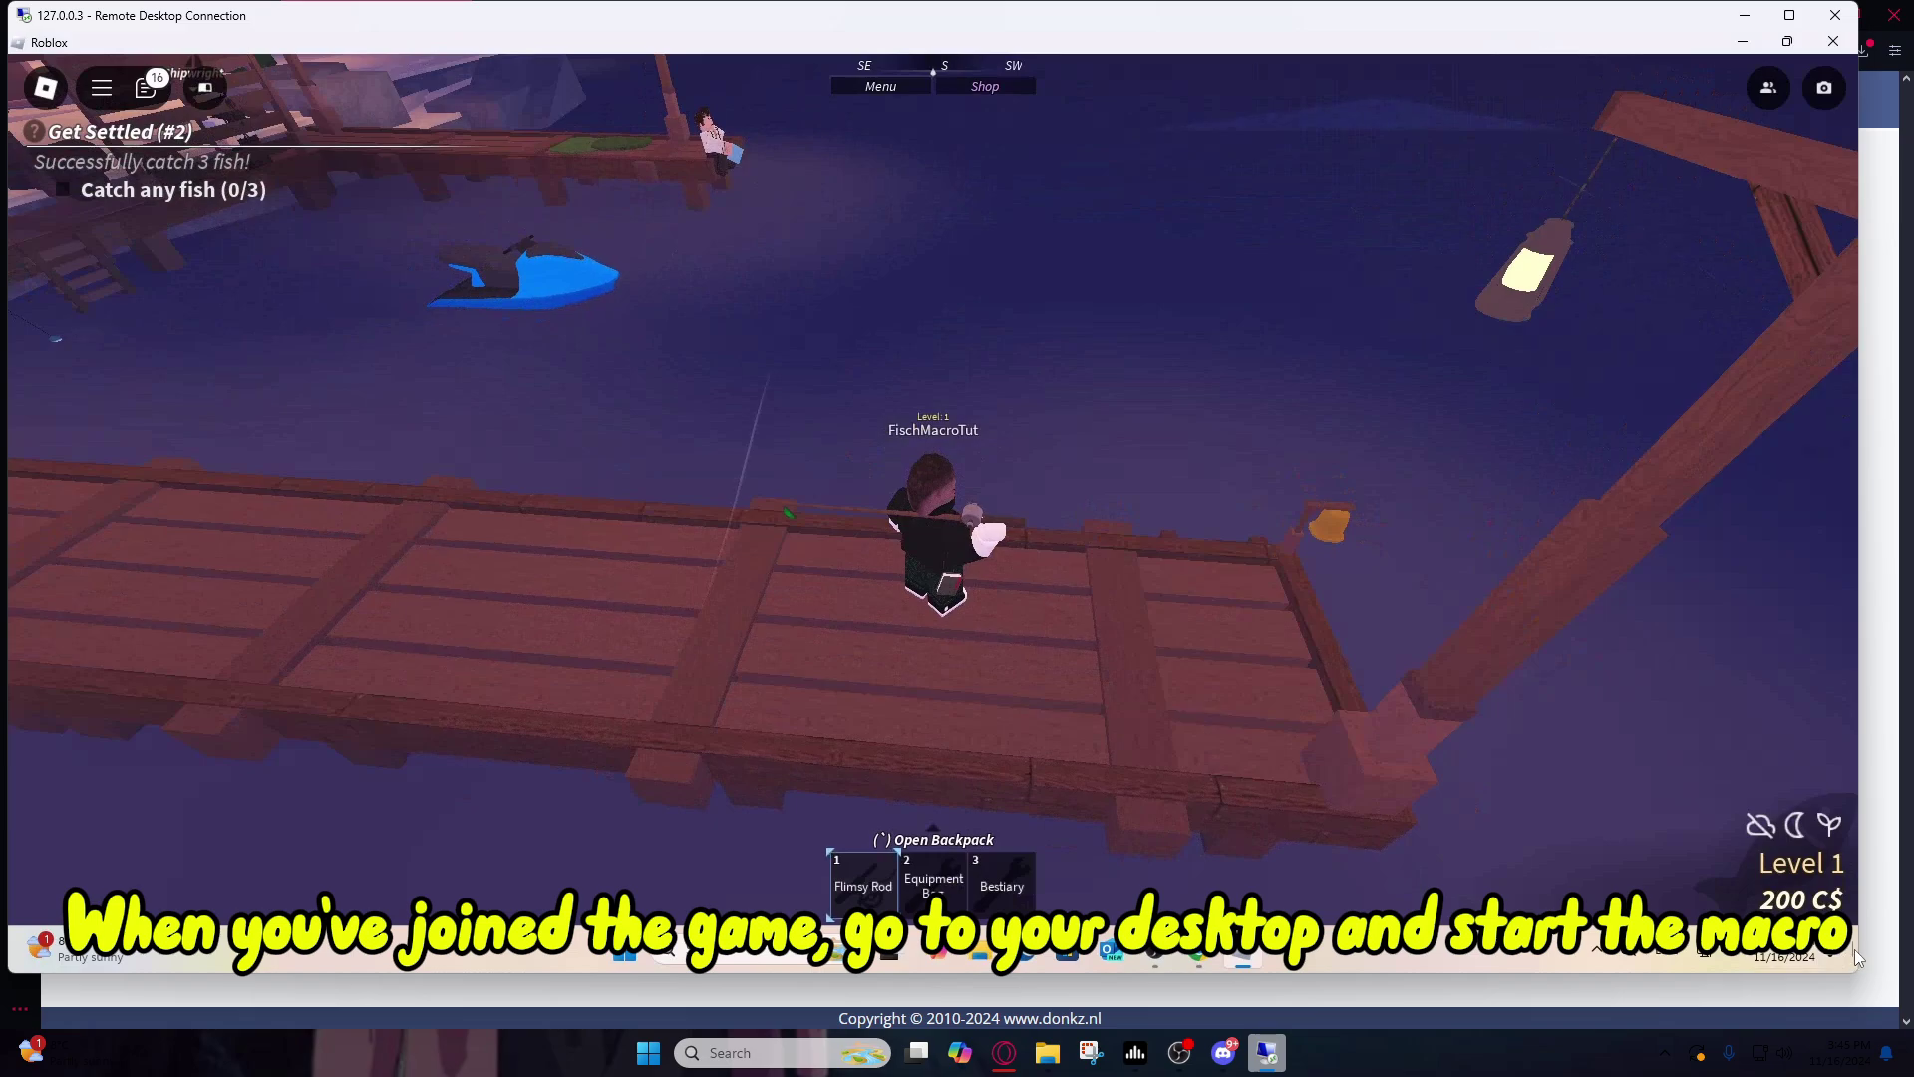
pyautogui.click(1855, 955)
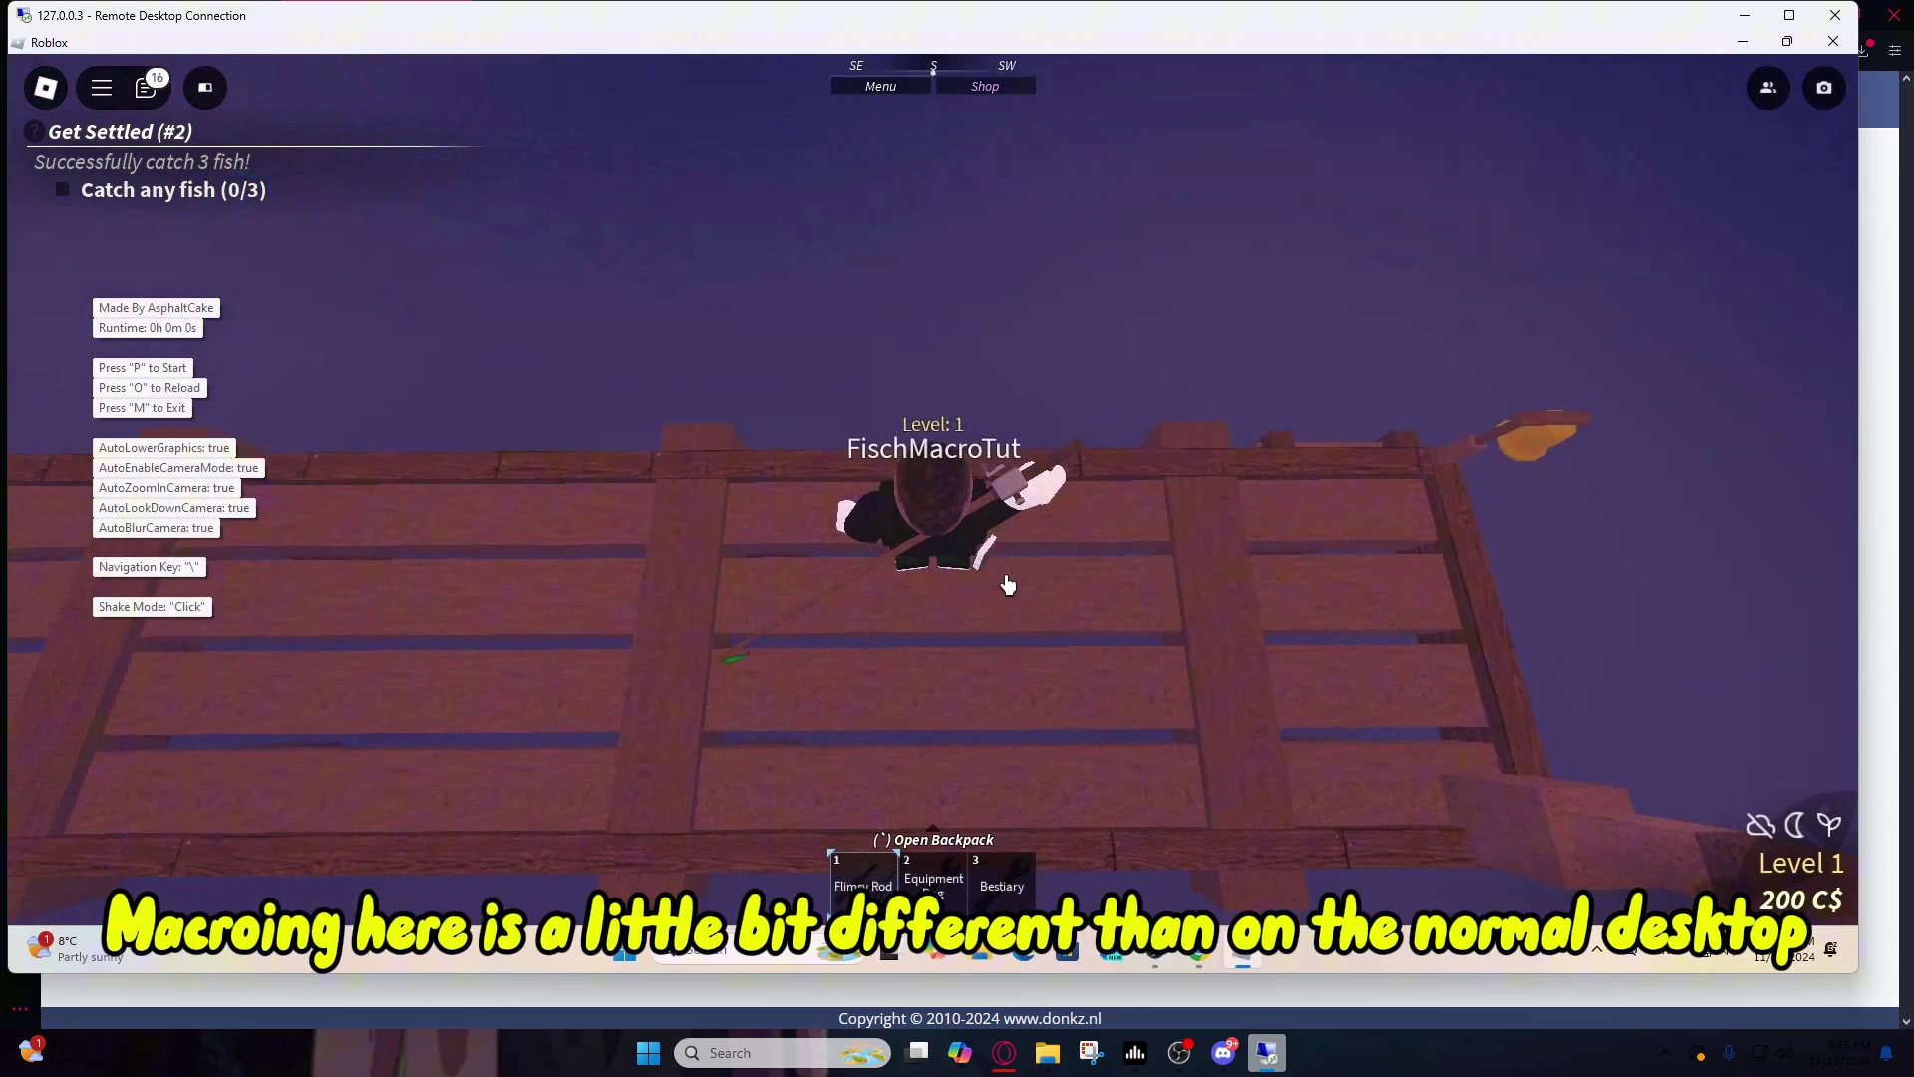
pyautogui.press('p')
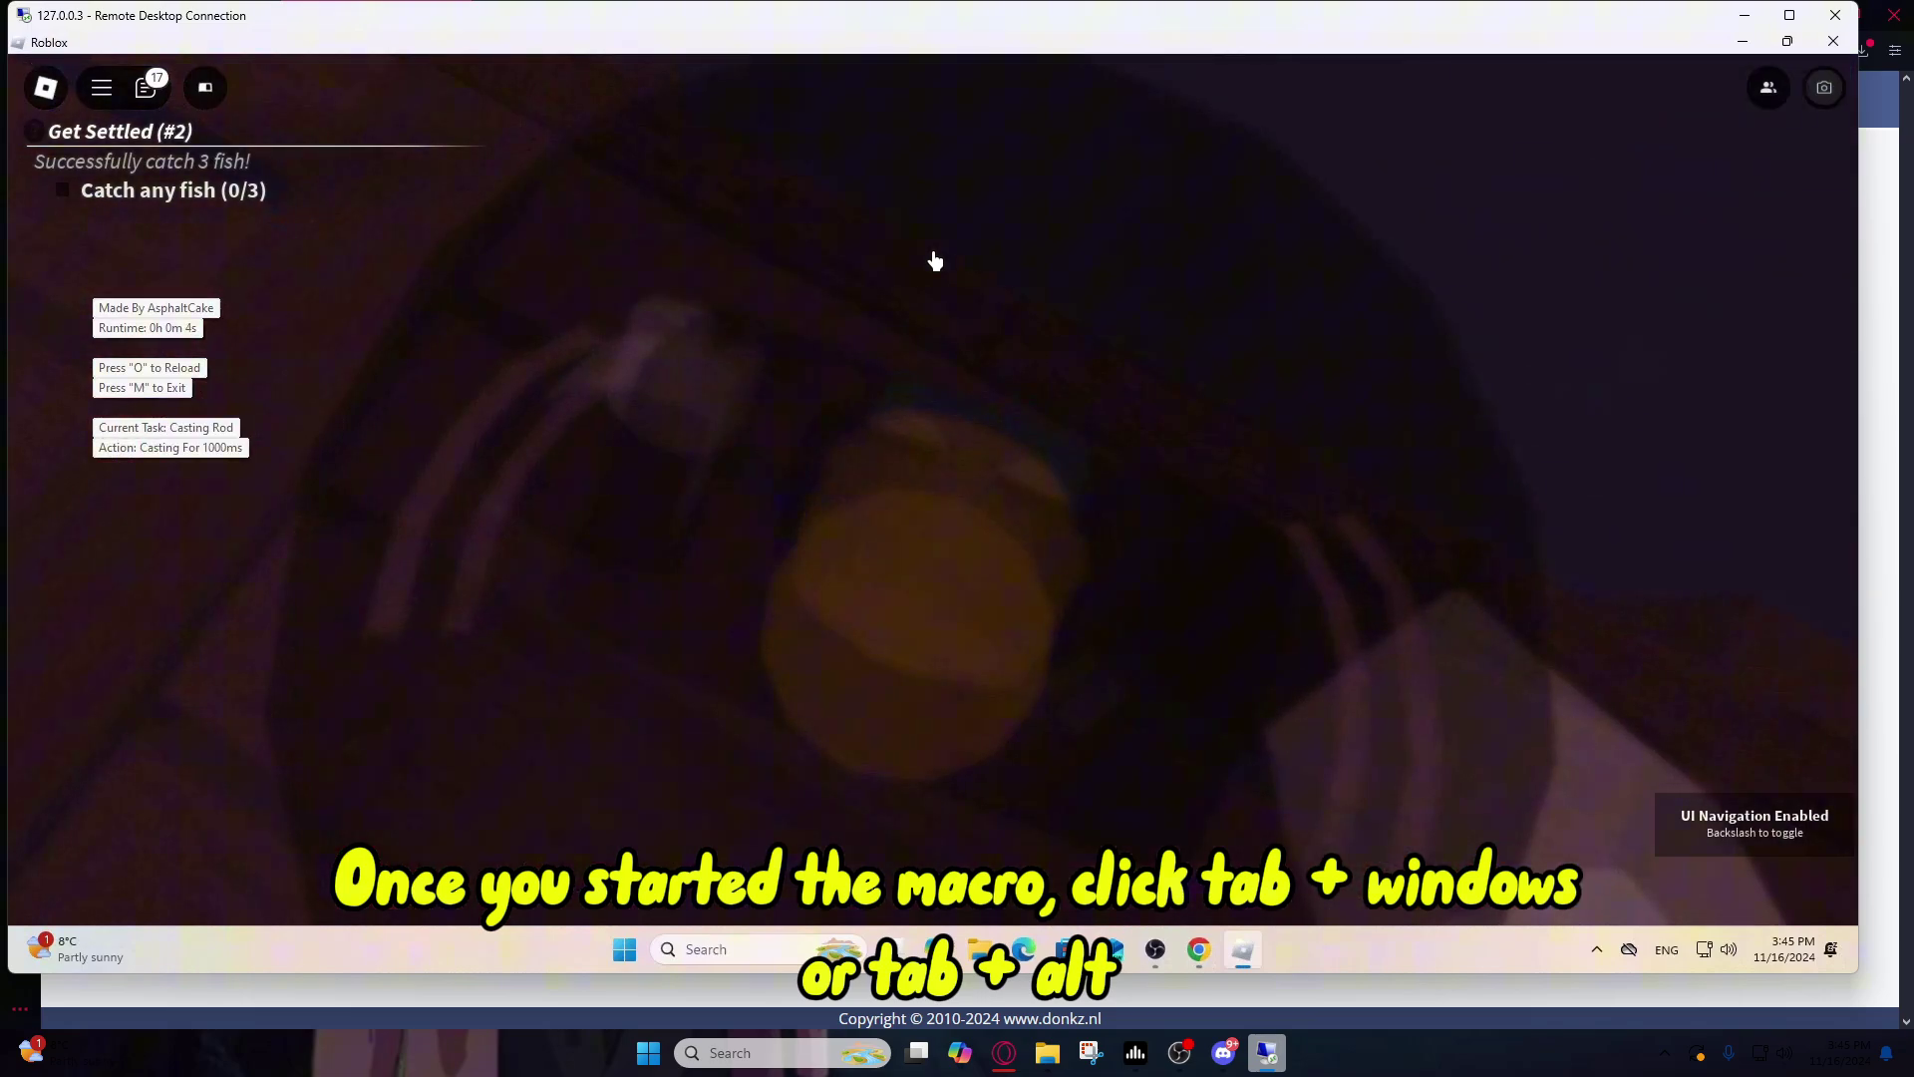
# Step: Switch away to the browser, then bring the remote Roblox fishing session back to front
pyautogui.hotkey('alt', 'Tab')
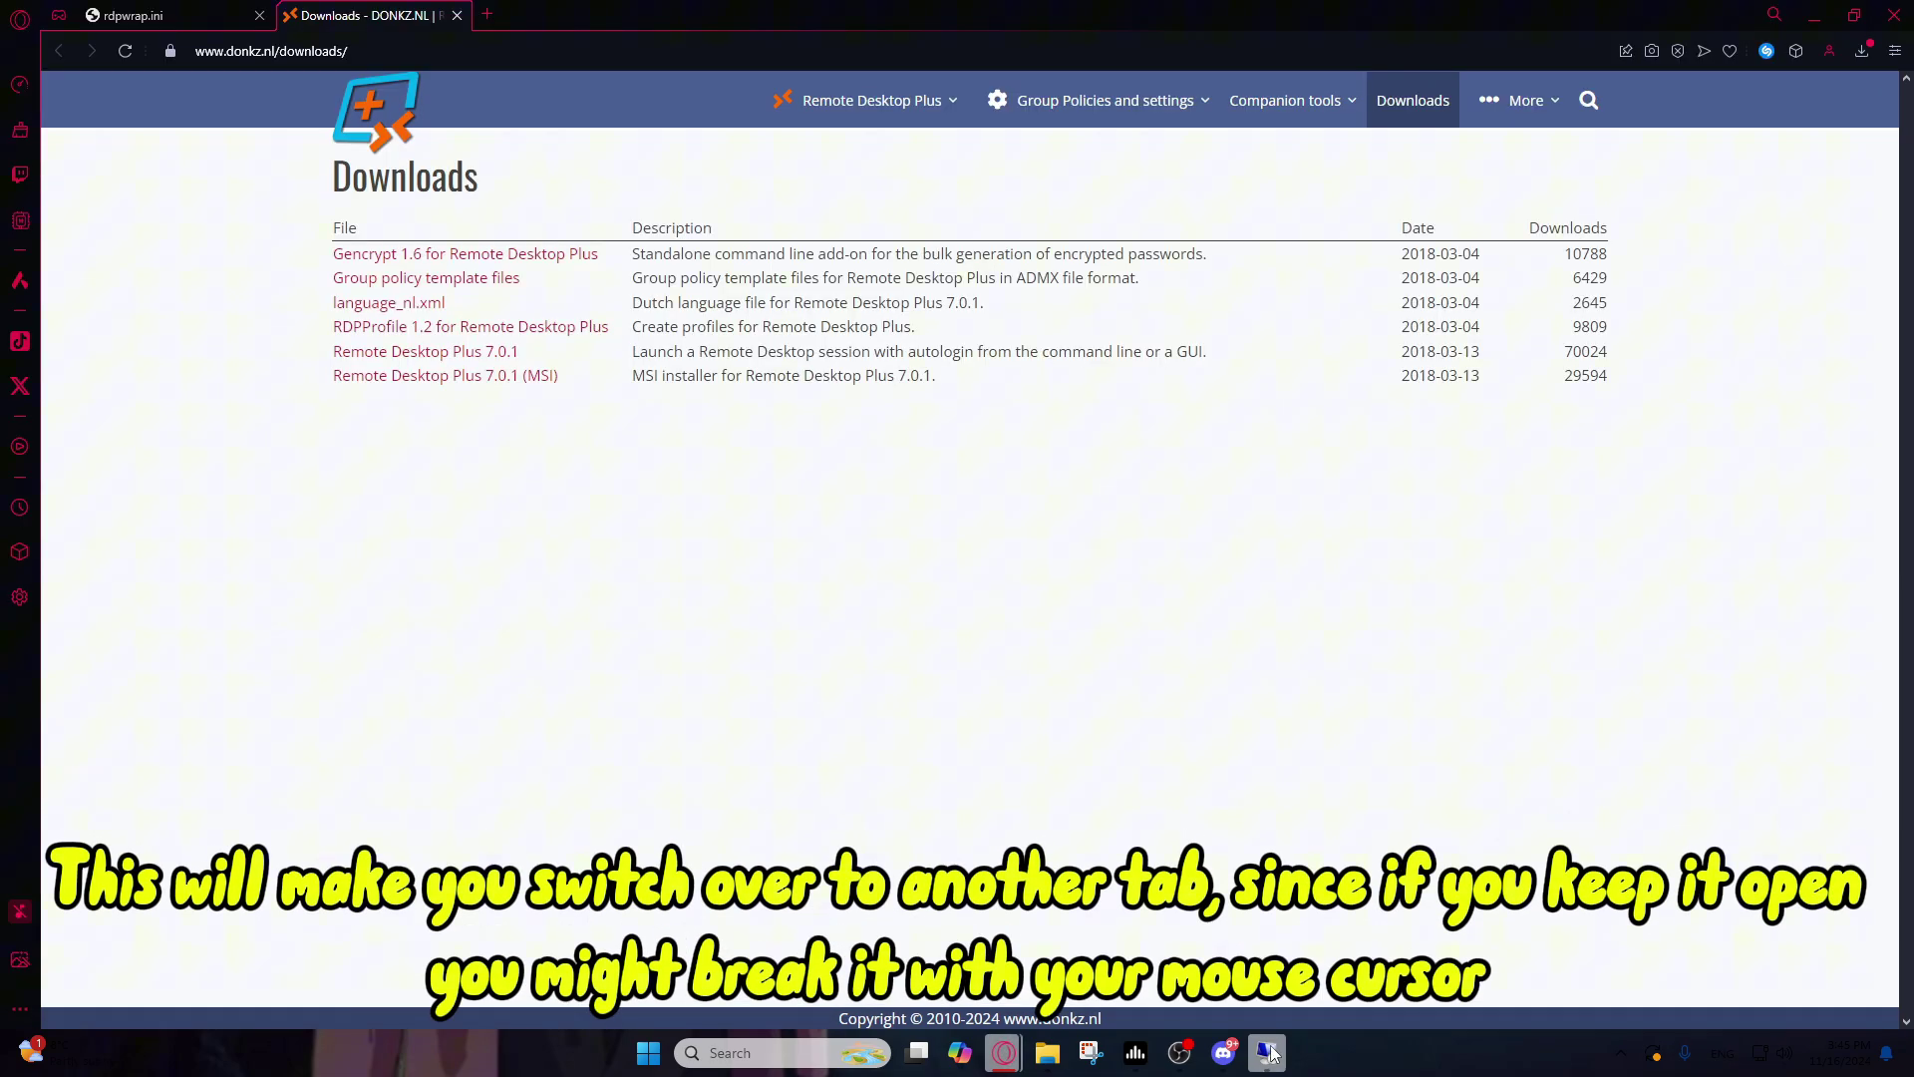
pyautogui.click(1266, 1052)
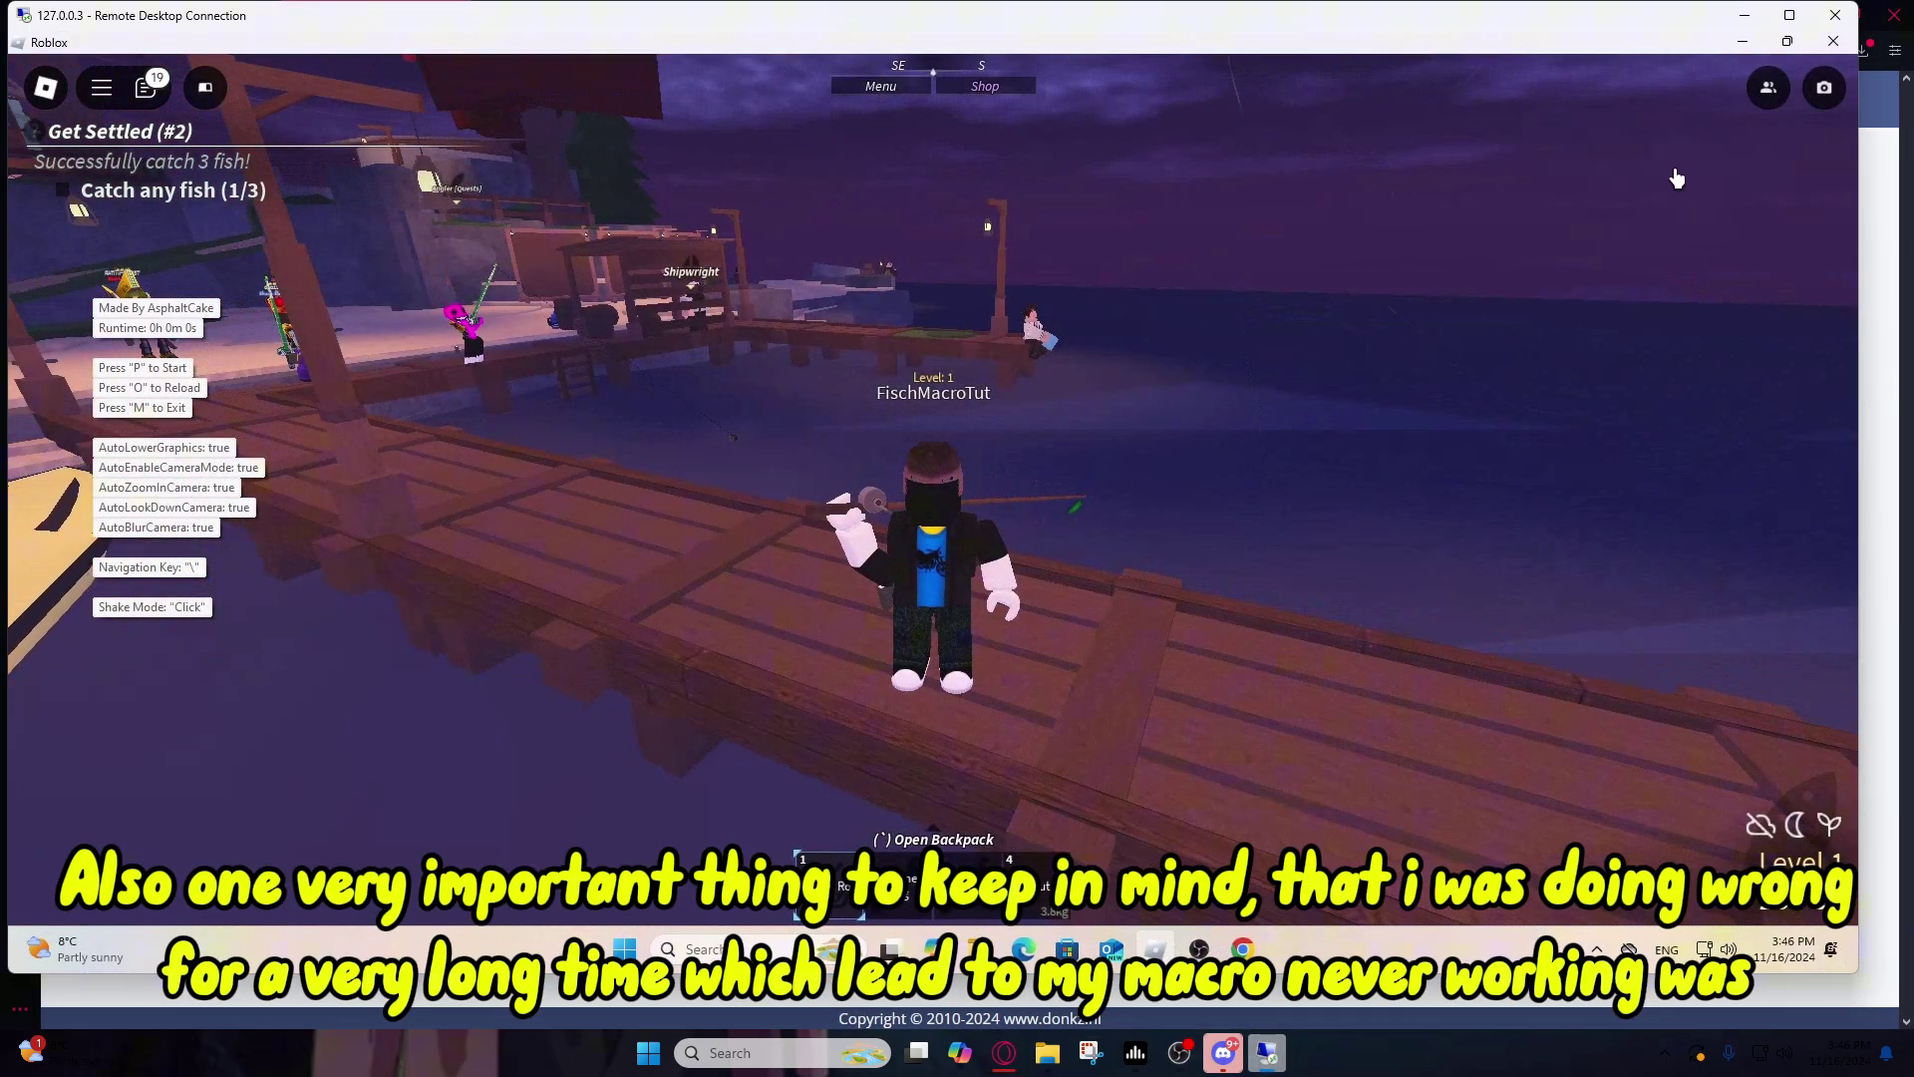
pyautogui.click(1745, 16)
pyautogui.click(1266, 1052)
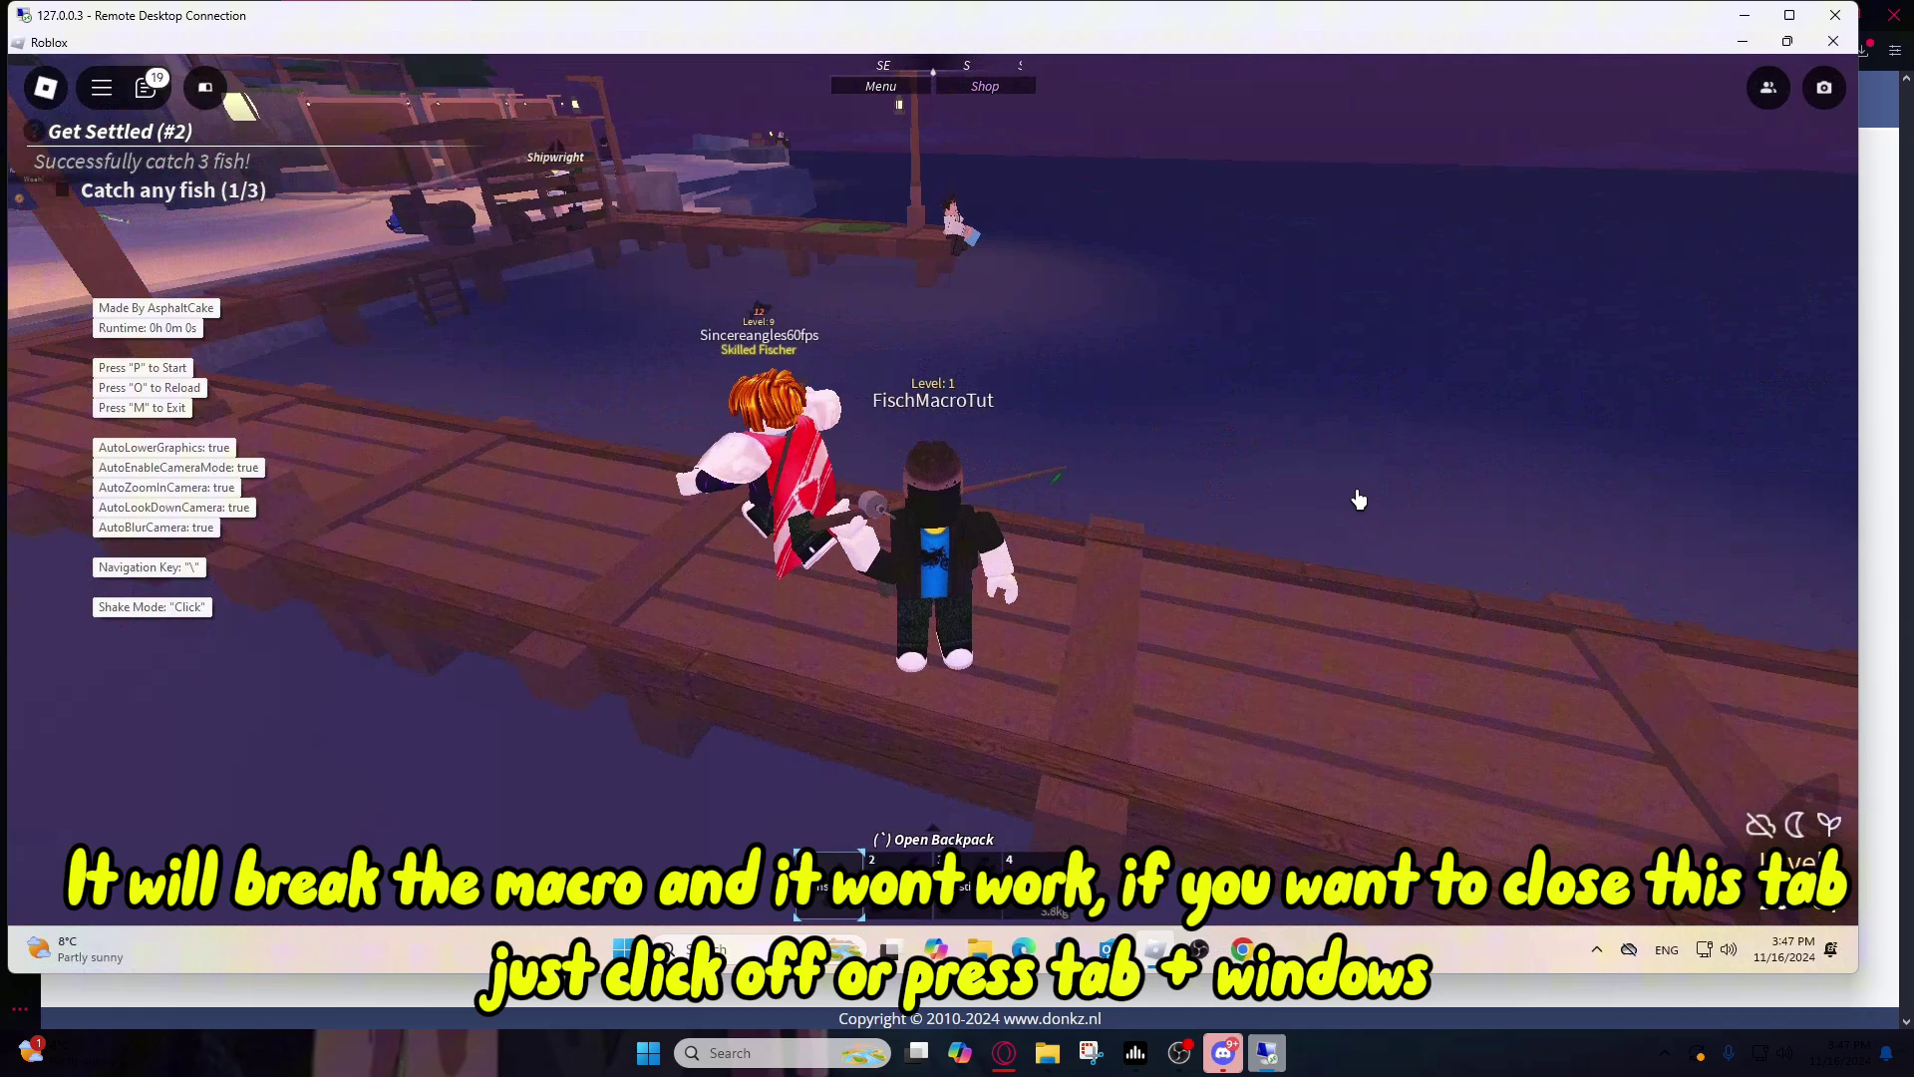
pyautogui.click(1874, 498)
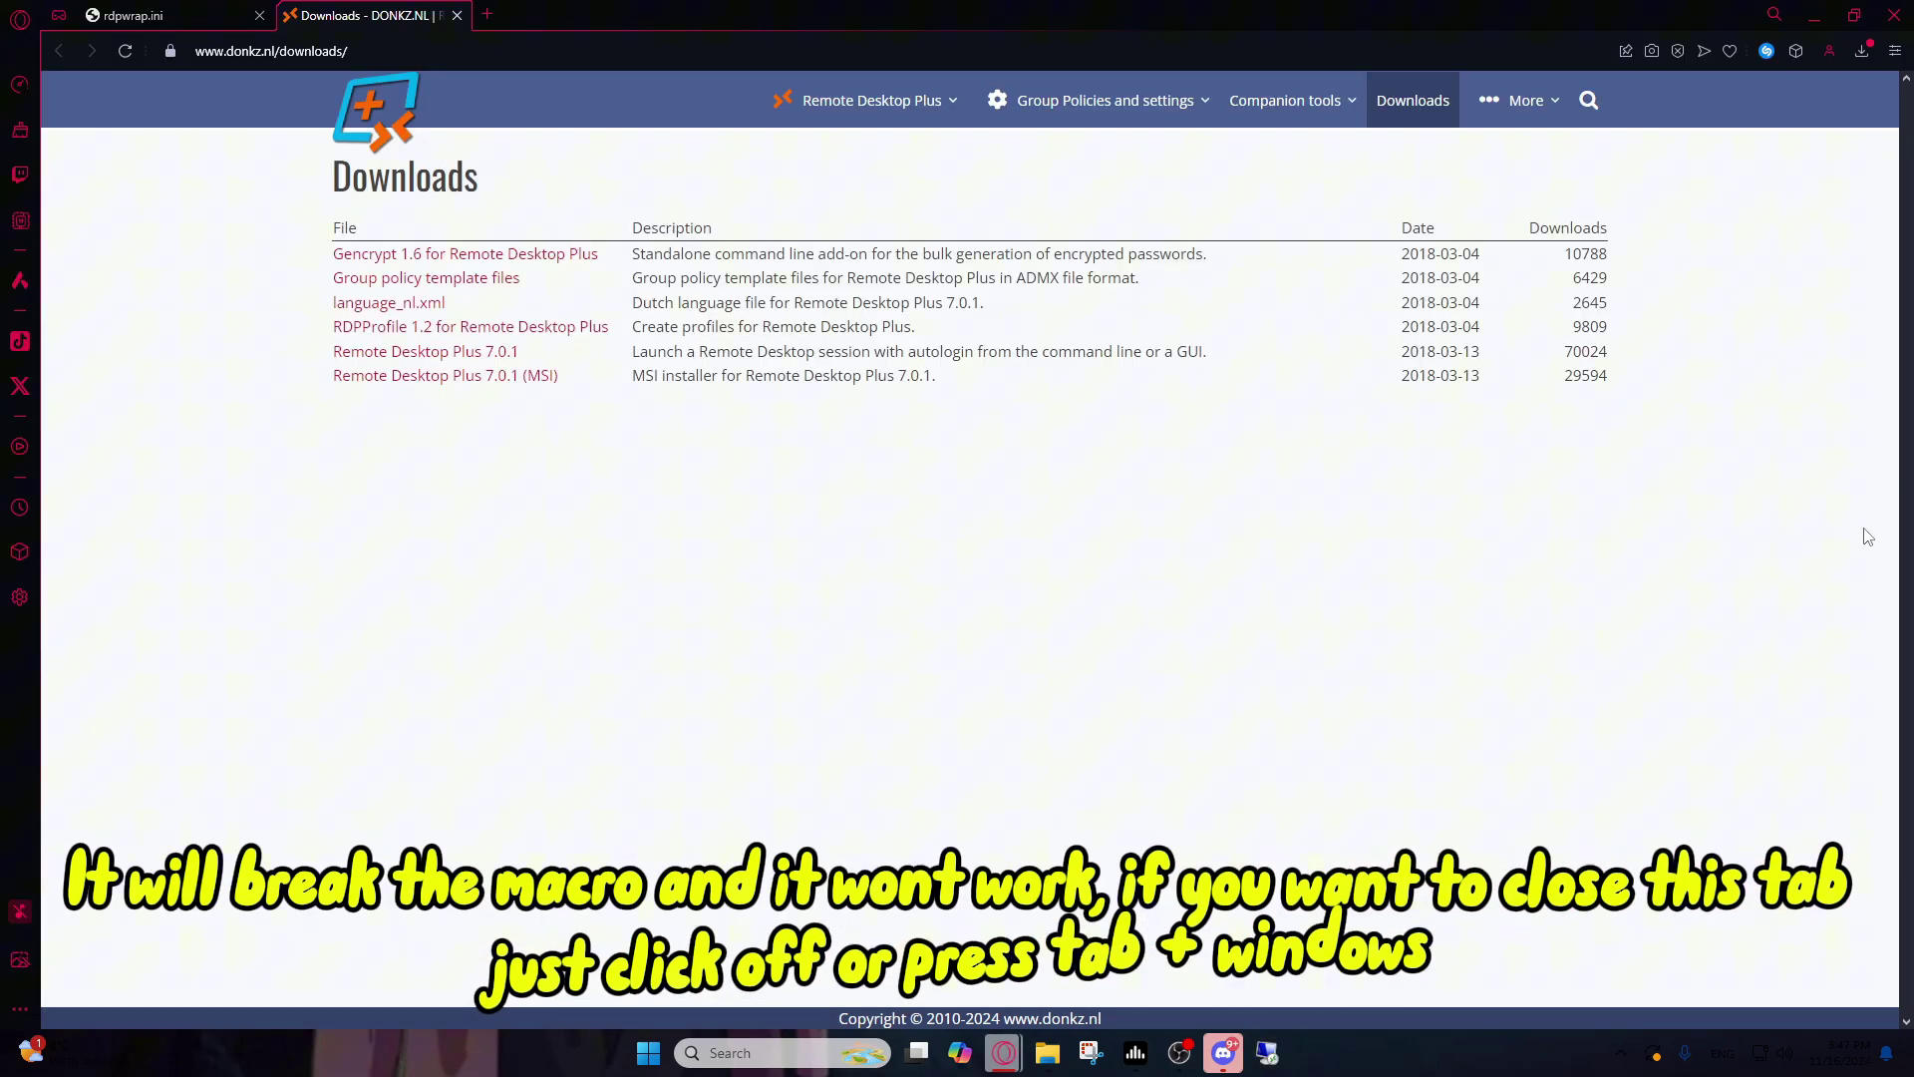
pyautogui.hotkey('alt', 'Tab')
pyautogui.click(1872, 616)
pyautogui.click(1267, 1052)
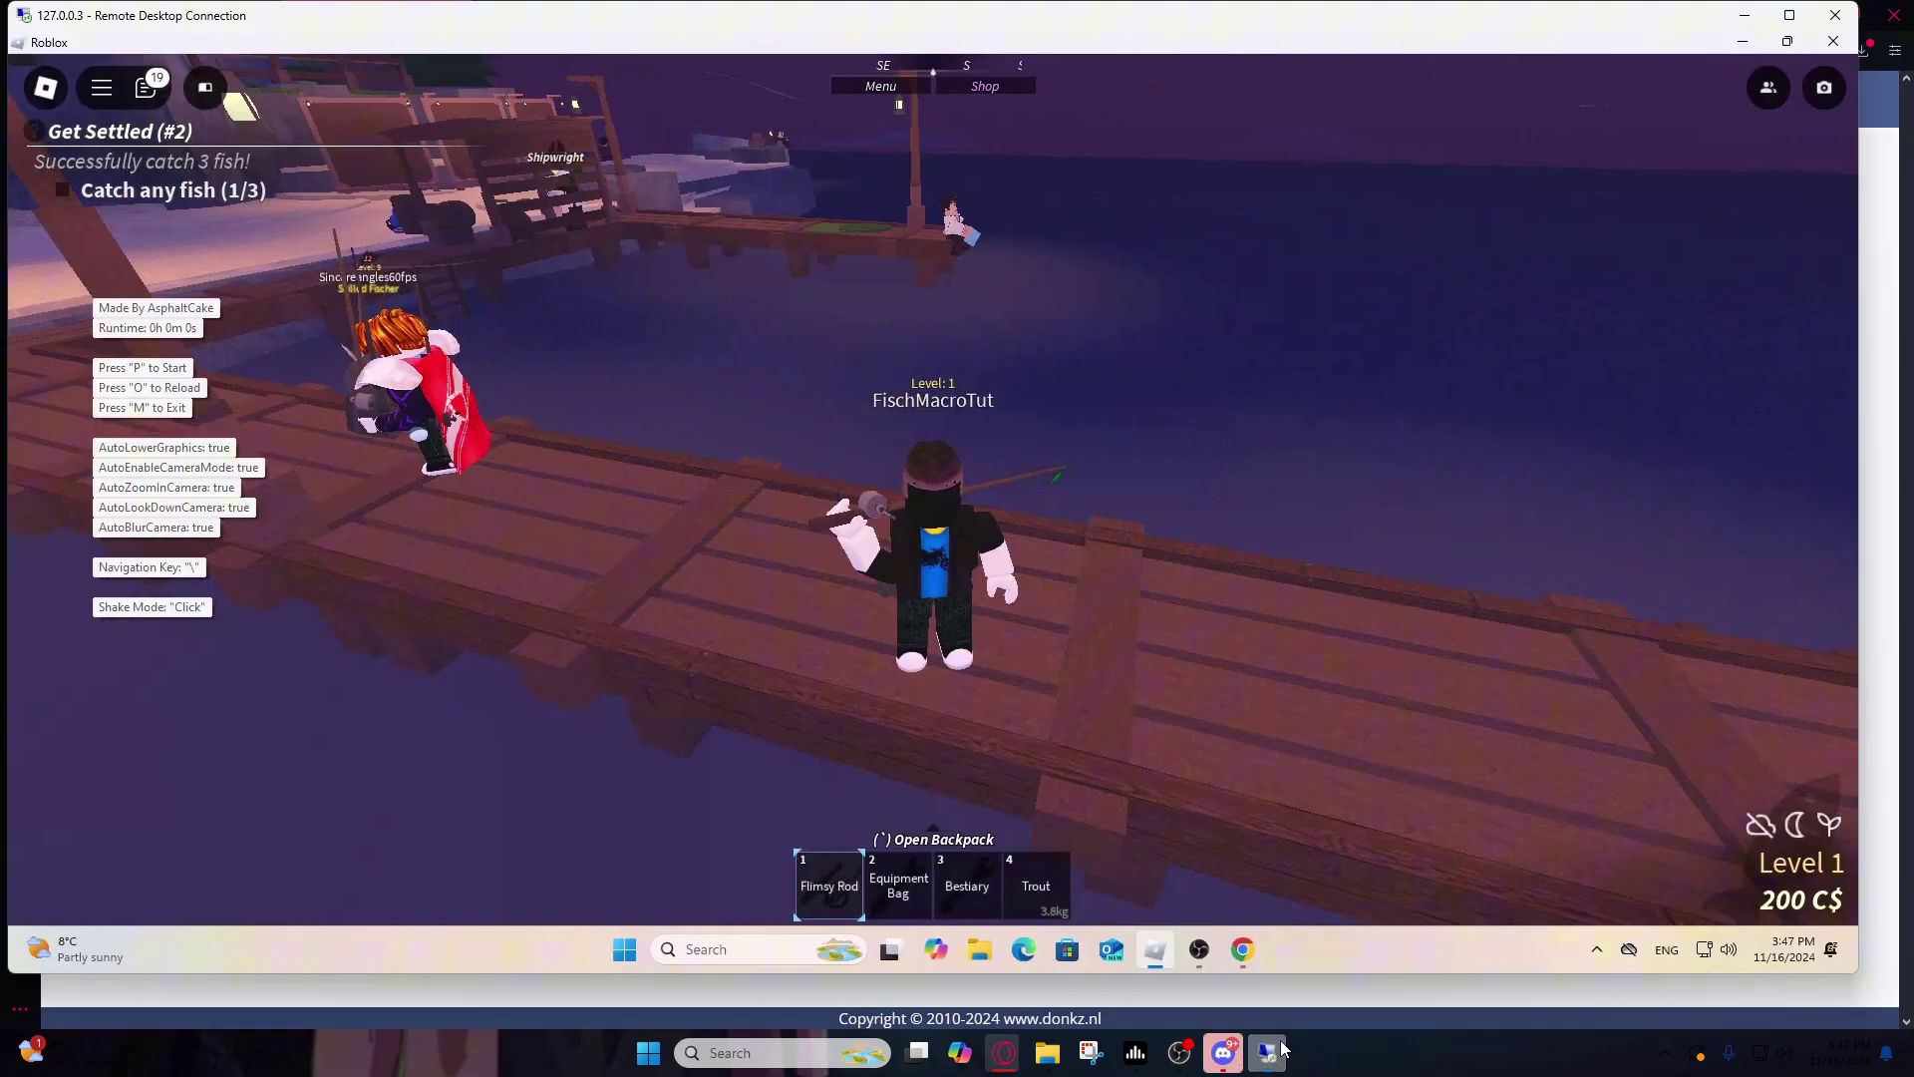
pyautogui.press('super+Tab')
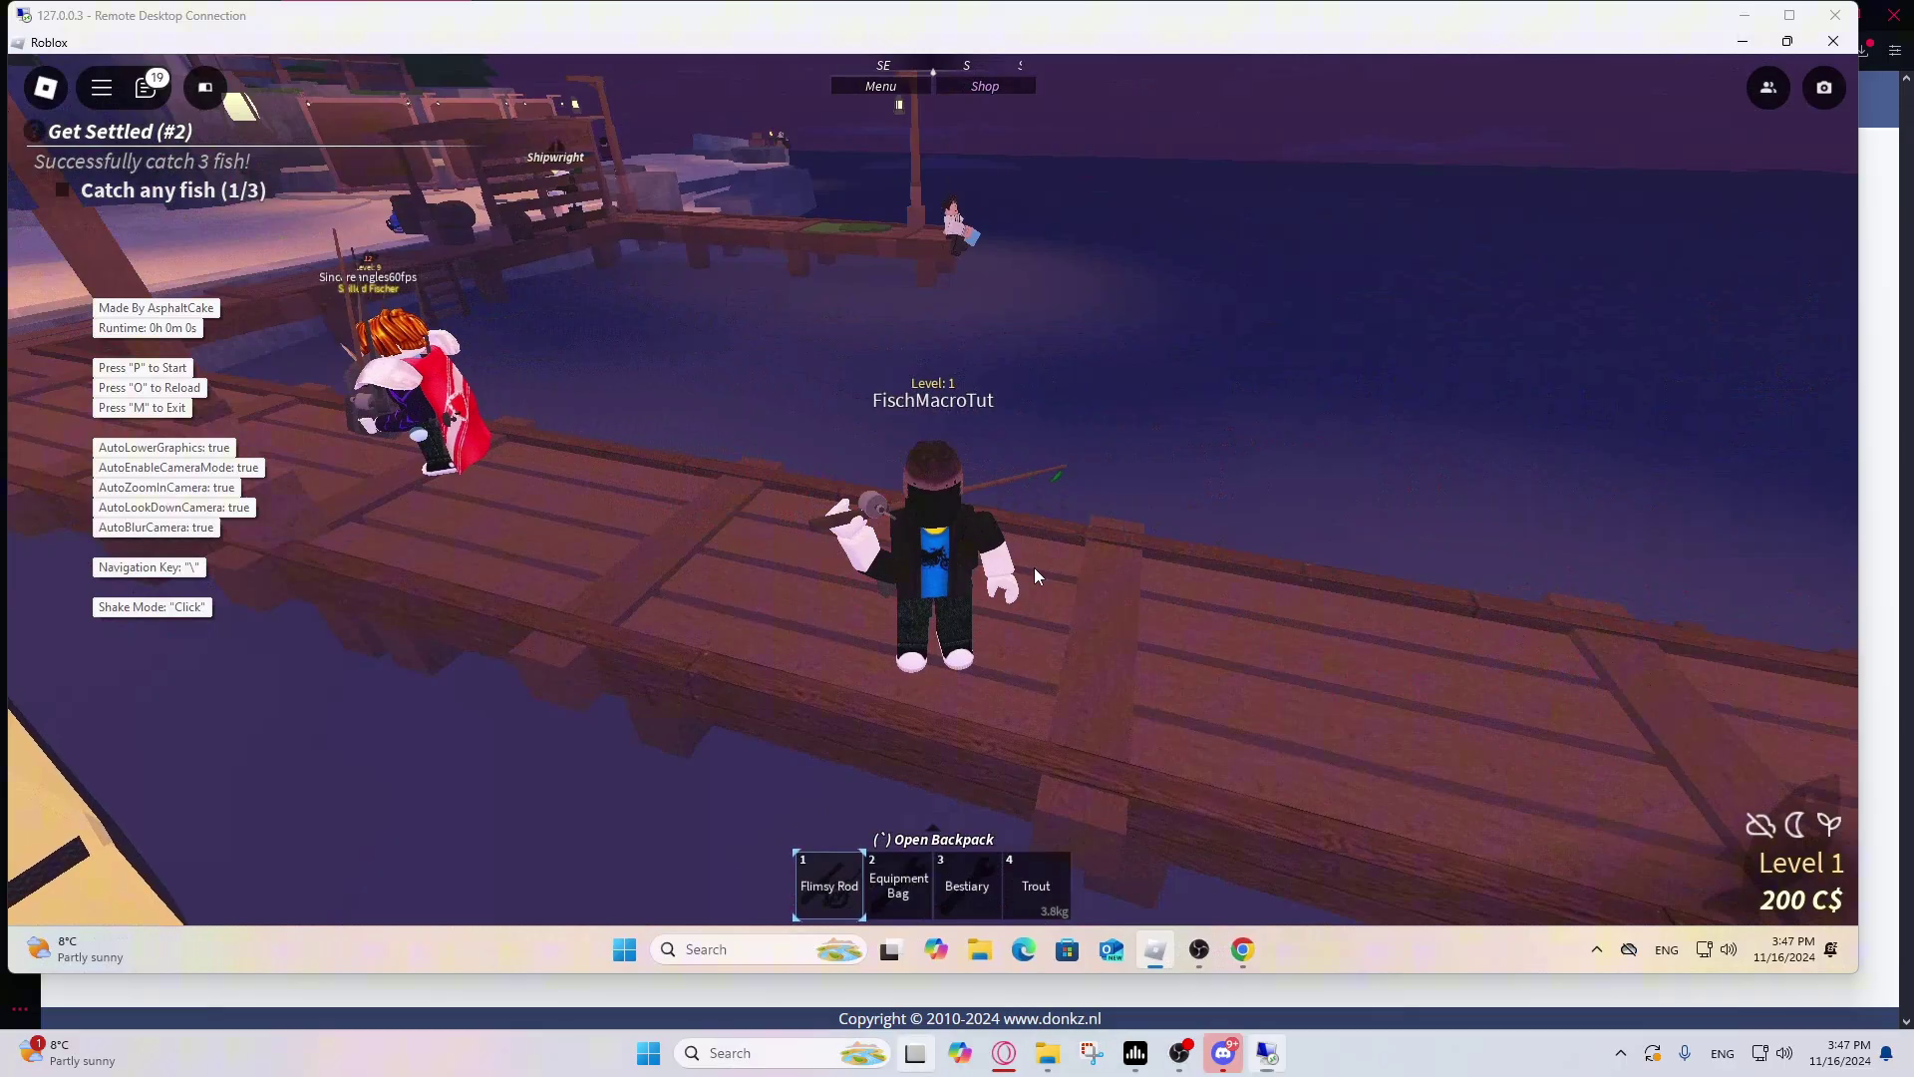
pyautogui.click(774, 271)
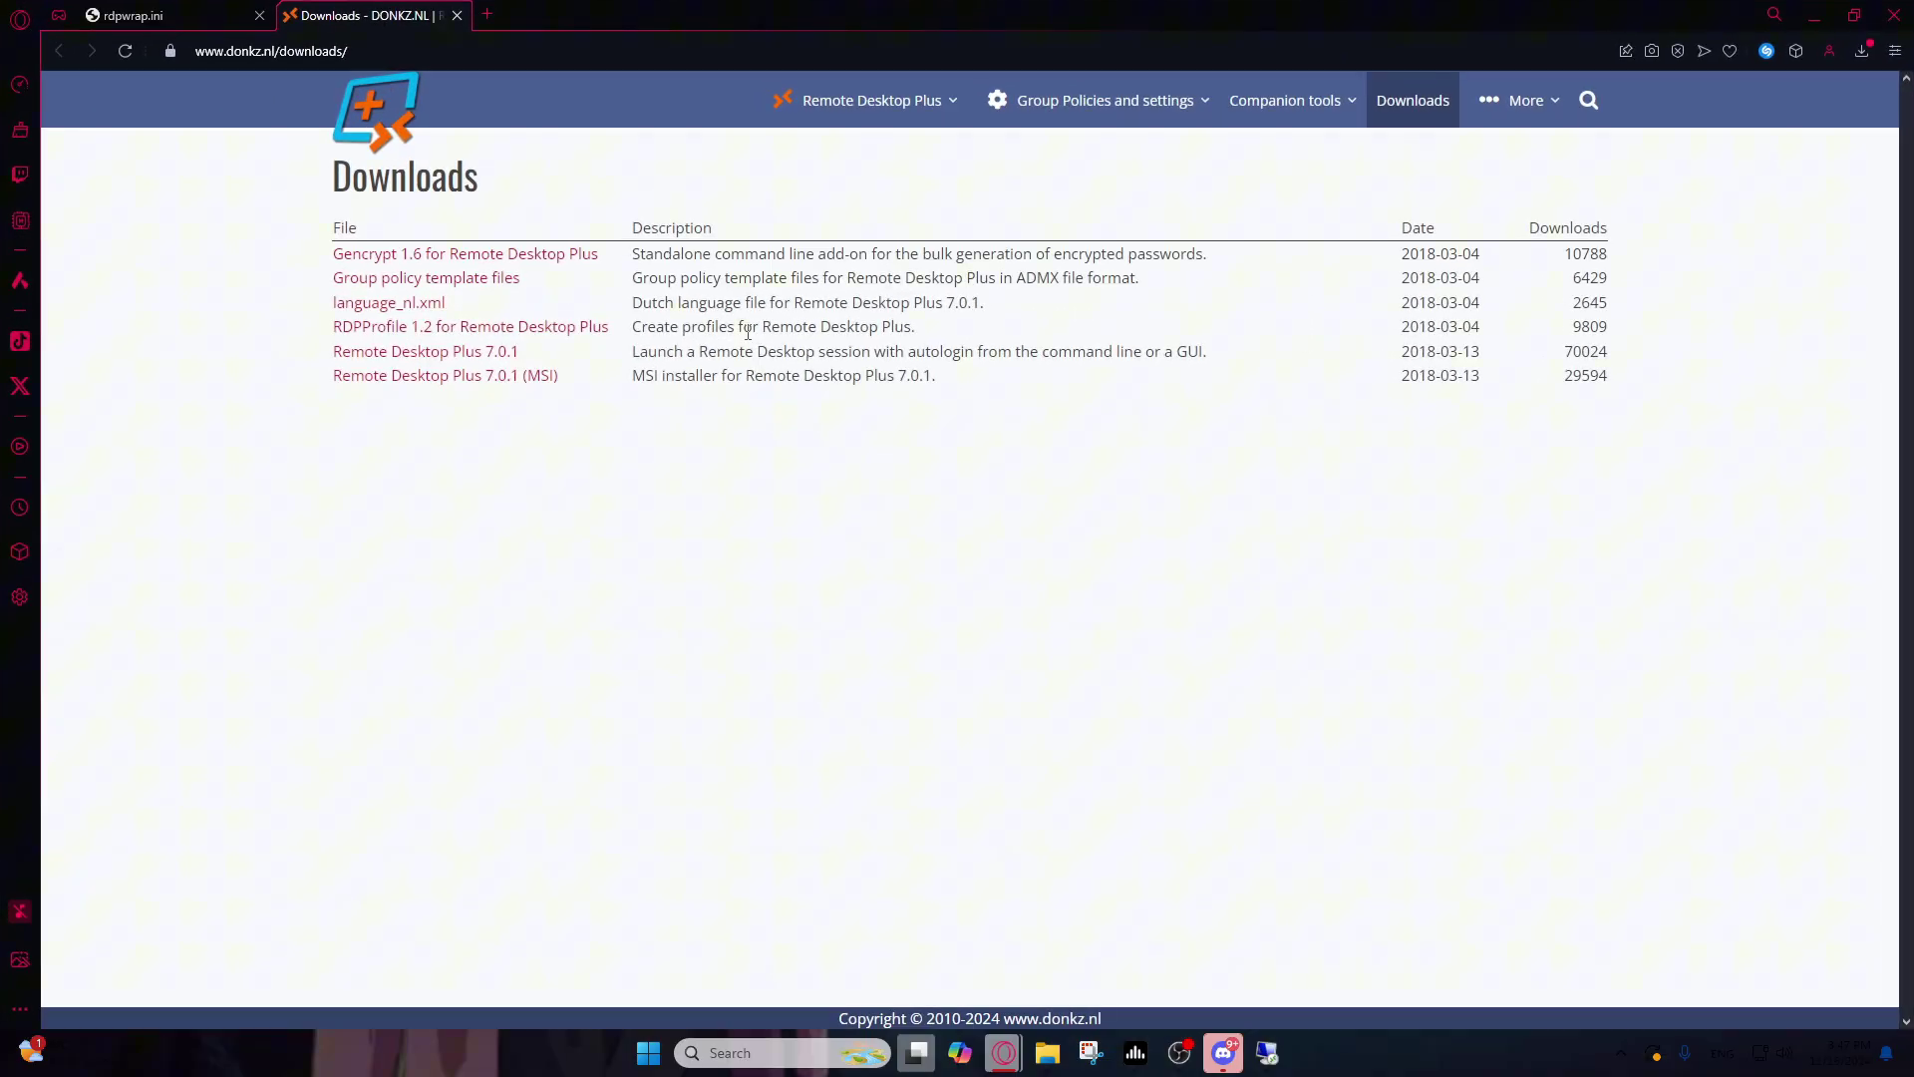
pyautogui.click(1260, 1059)
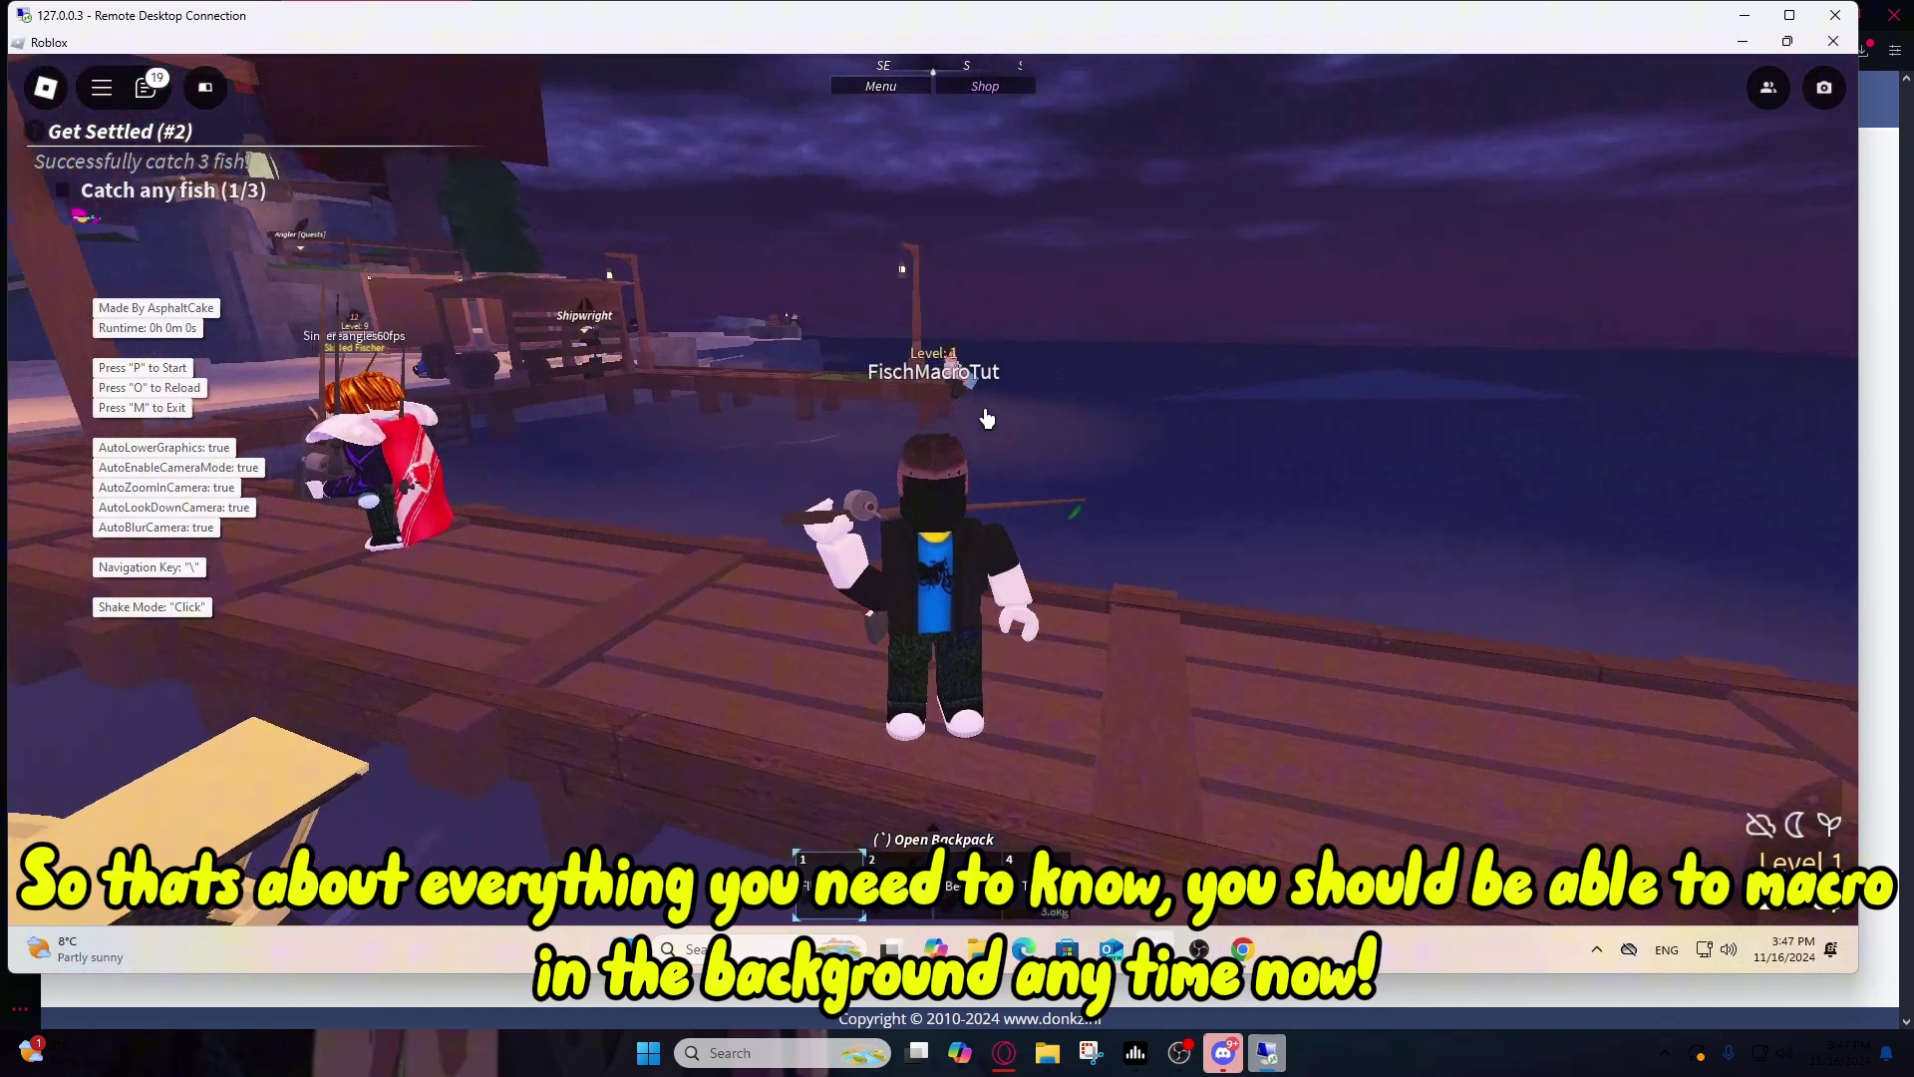